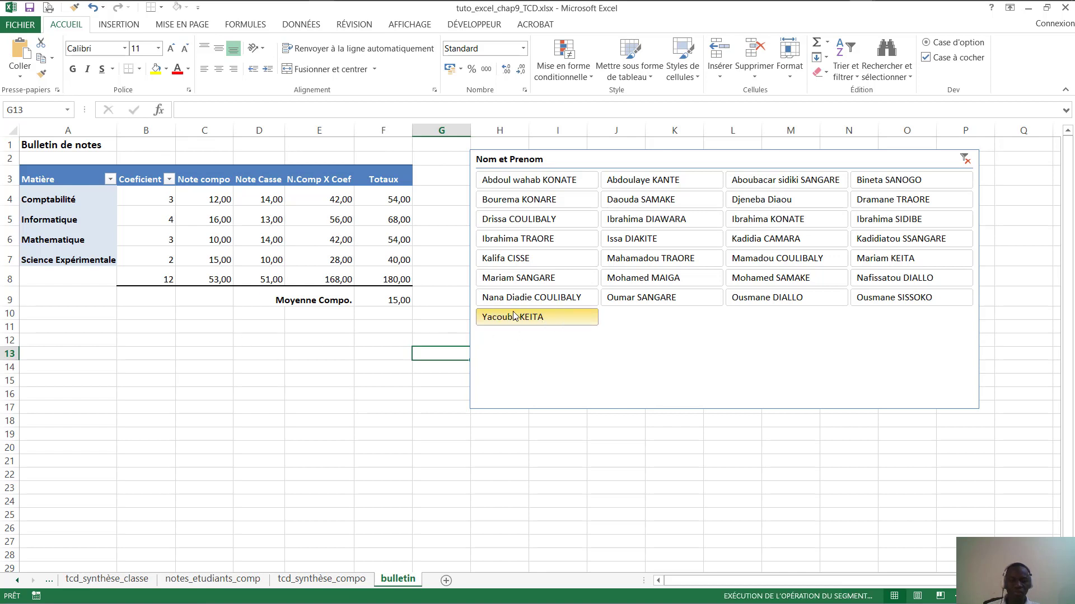
Filter the bulletin report card with the Nom et Prenom slicer, one at a time, by each of the first five students.
click(539, 181)
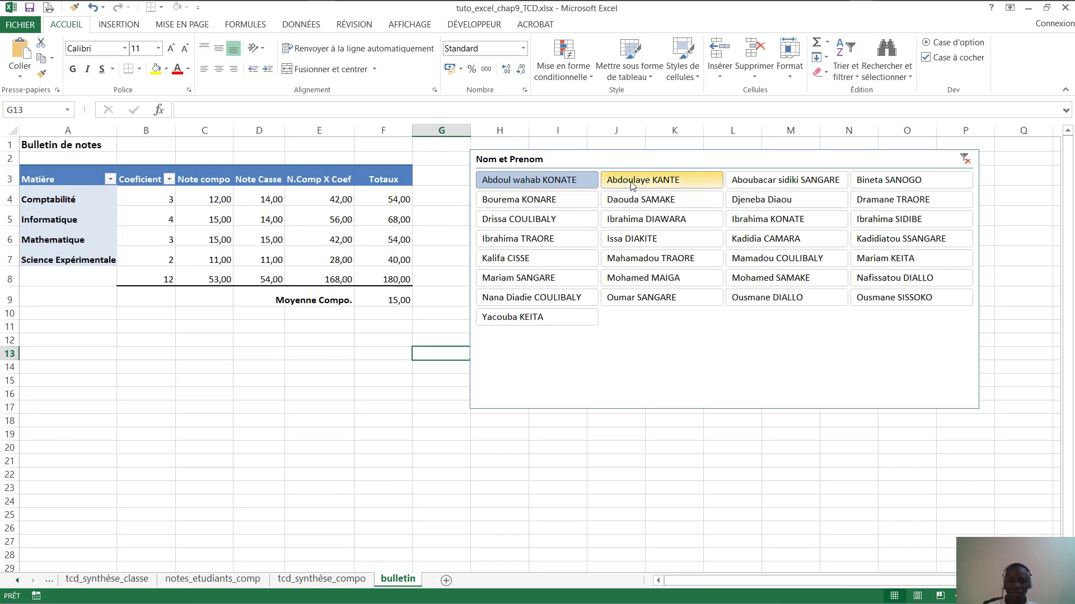
click(662, 180)
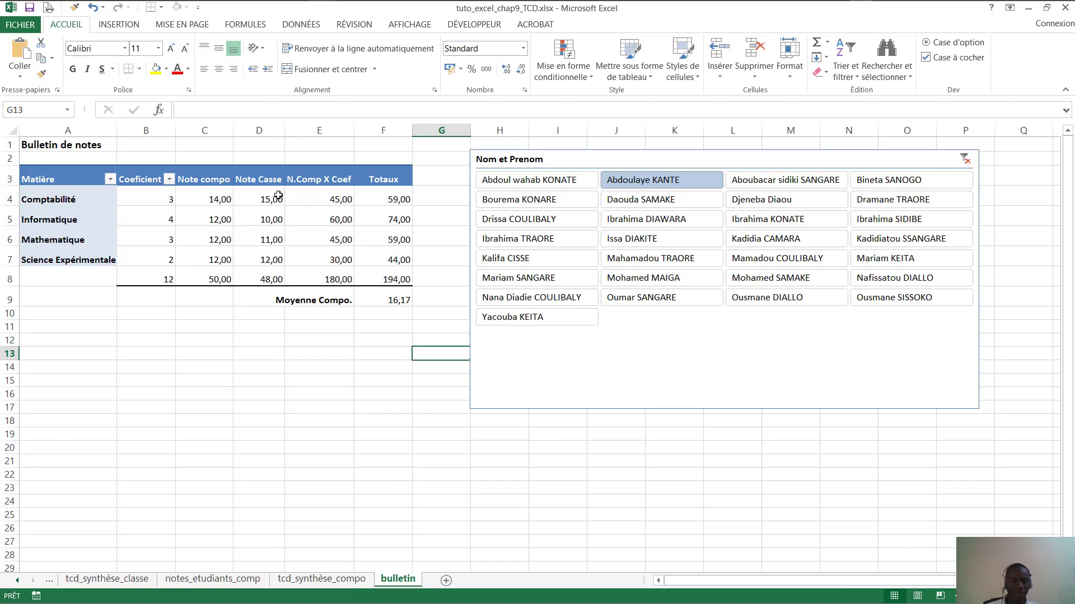
click(789, 179)
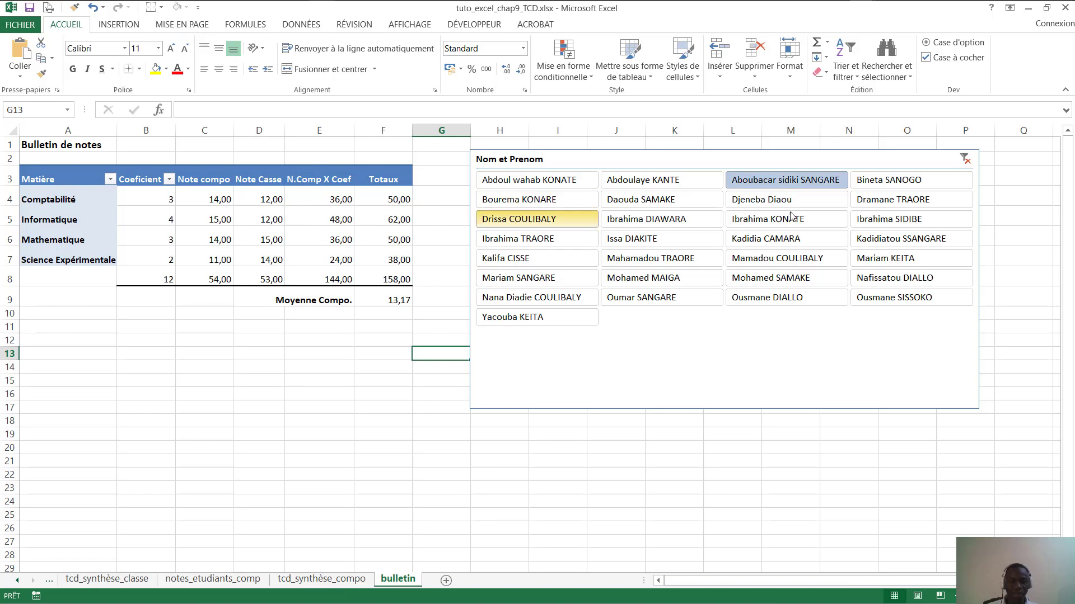
click(899, 180)
click(517, 204)
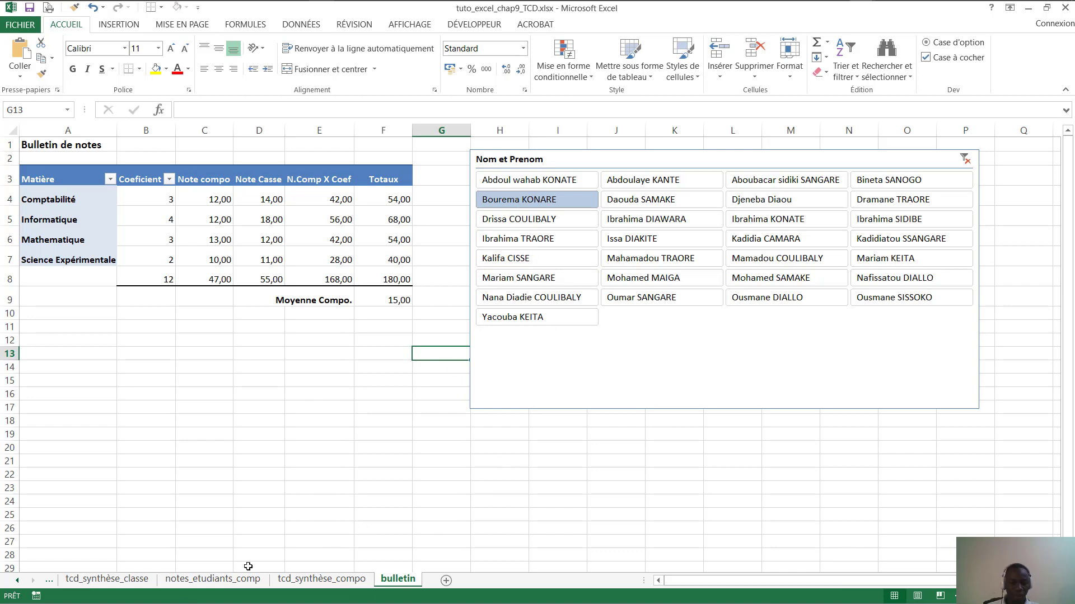
Go back to the cofMatiere sheet and examine the table of subjects and their coefficients.
click(50, 583)
click(50, 583)
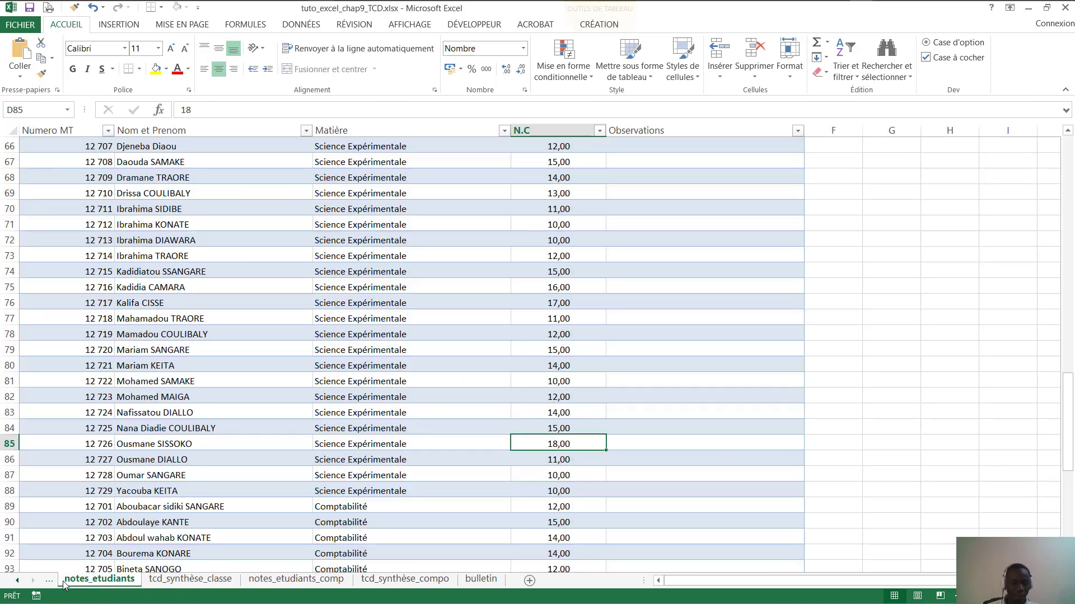
click(50, 582)
click(51, 583)
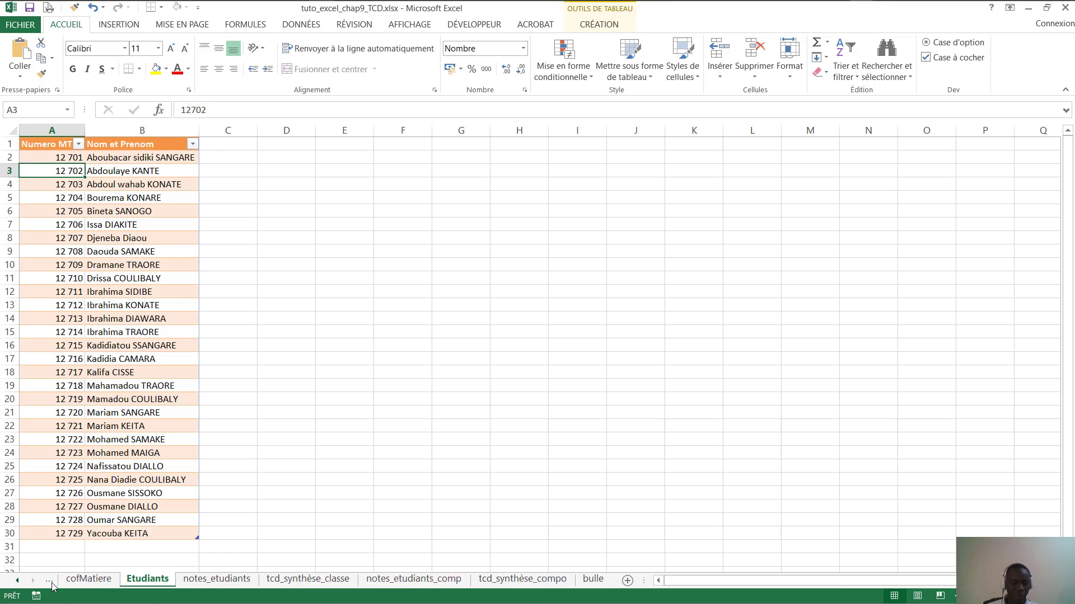
click(74, 581)
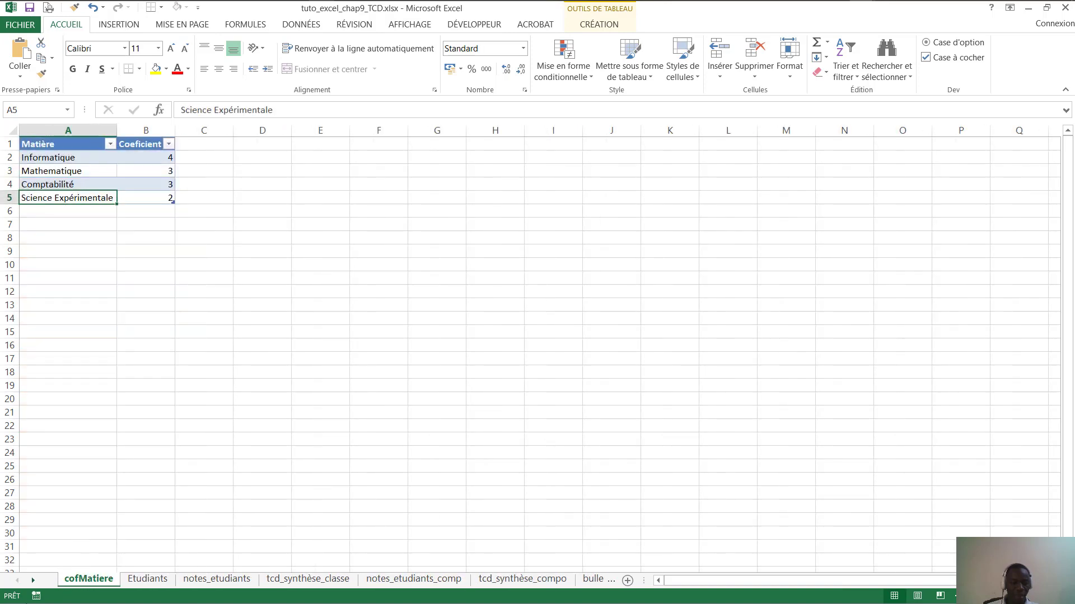
click(209, 161)
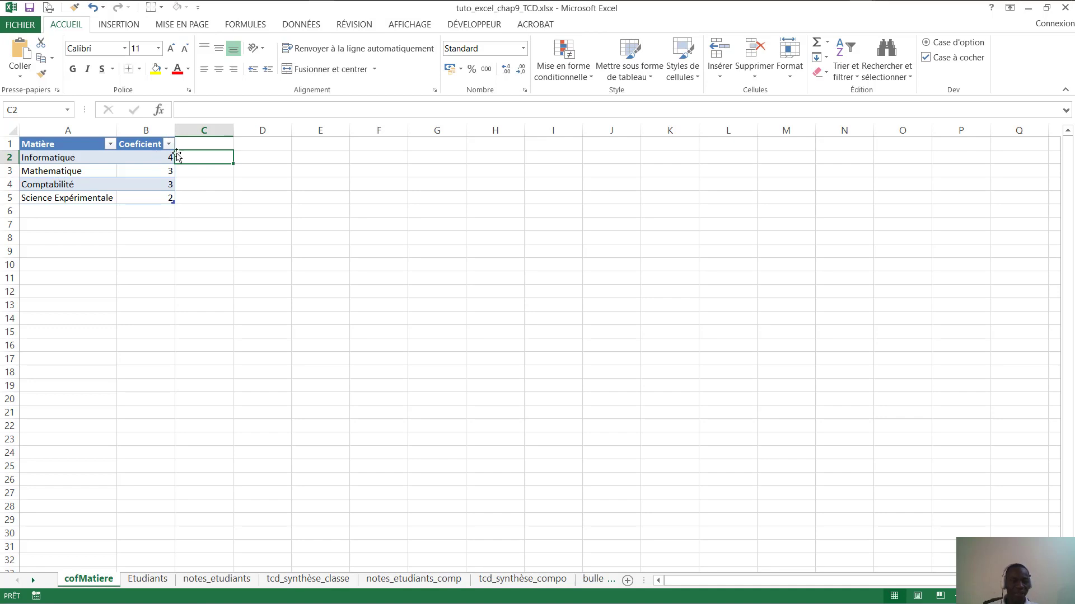
click(256, 163)
Examine the student numbers and names in the table on the Etudiants sheet.
click(147, 578)
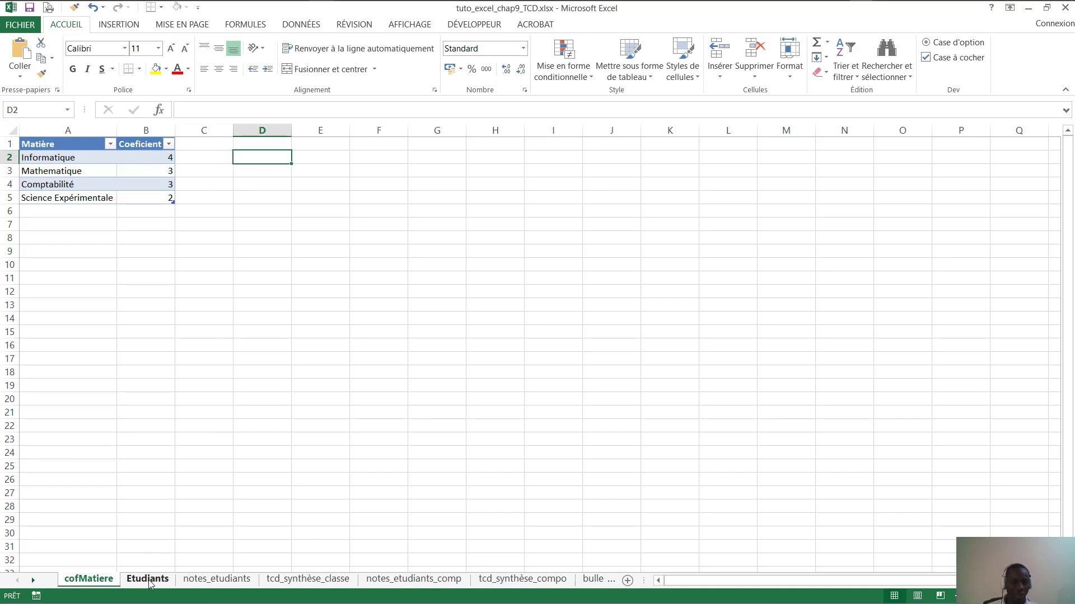
click(128, 184)
click(224, 183)
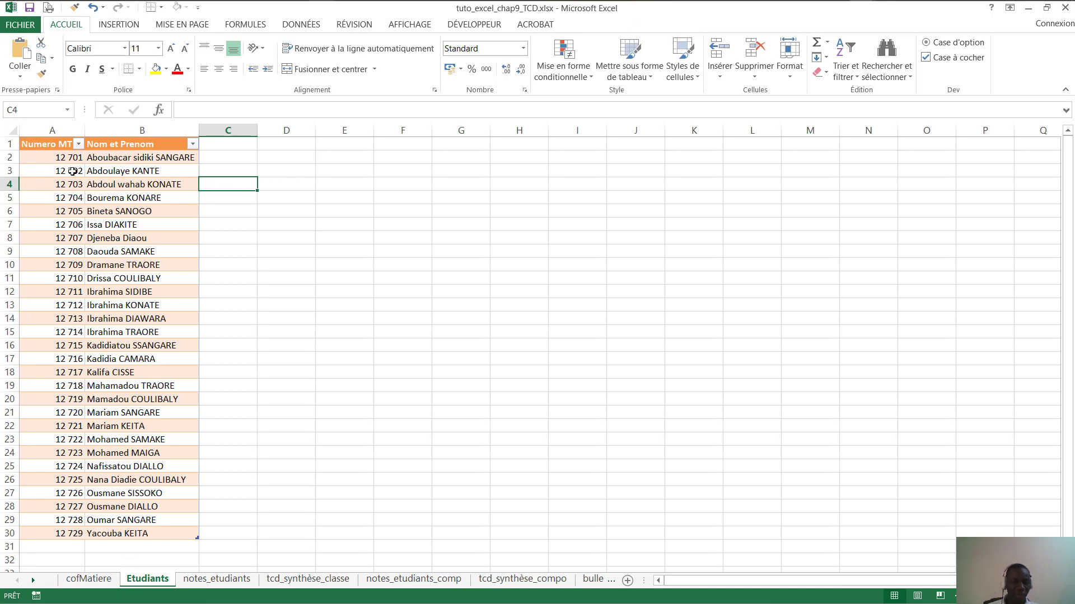
click(41, 145)
click(126, 155)
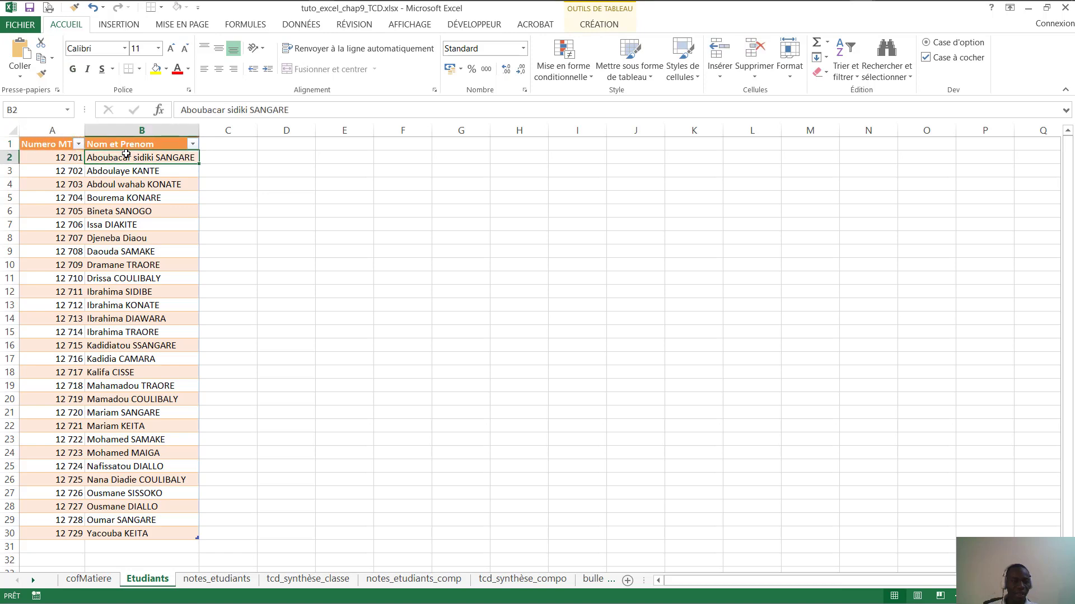
click(87, 200)
click(119, 319)
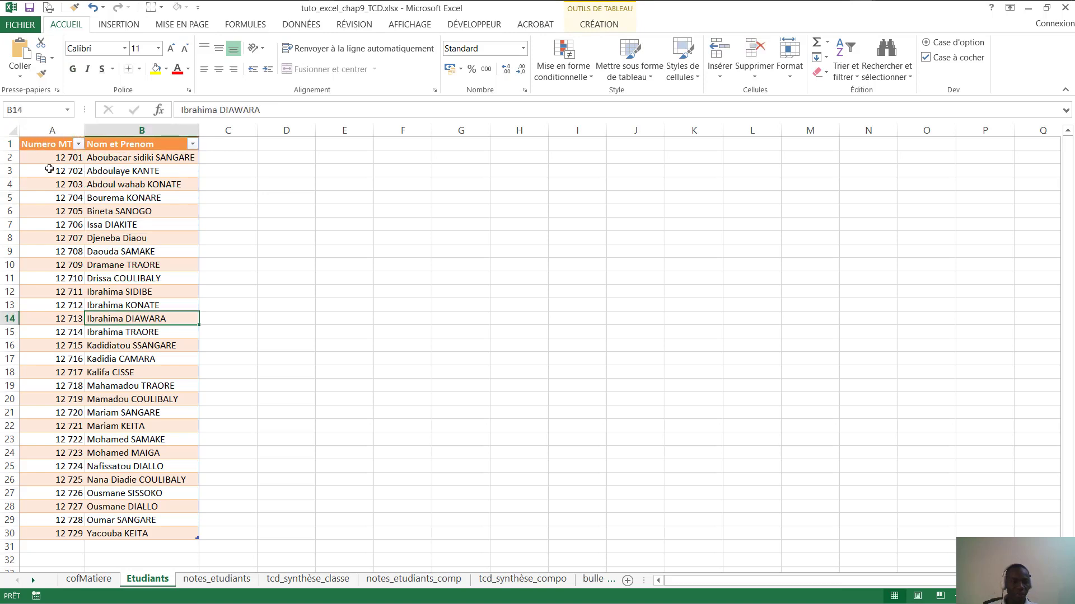
click(144, 157)
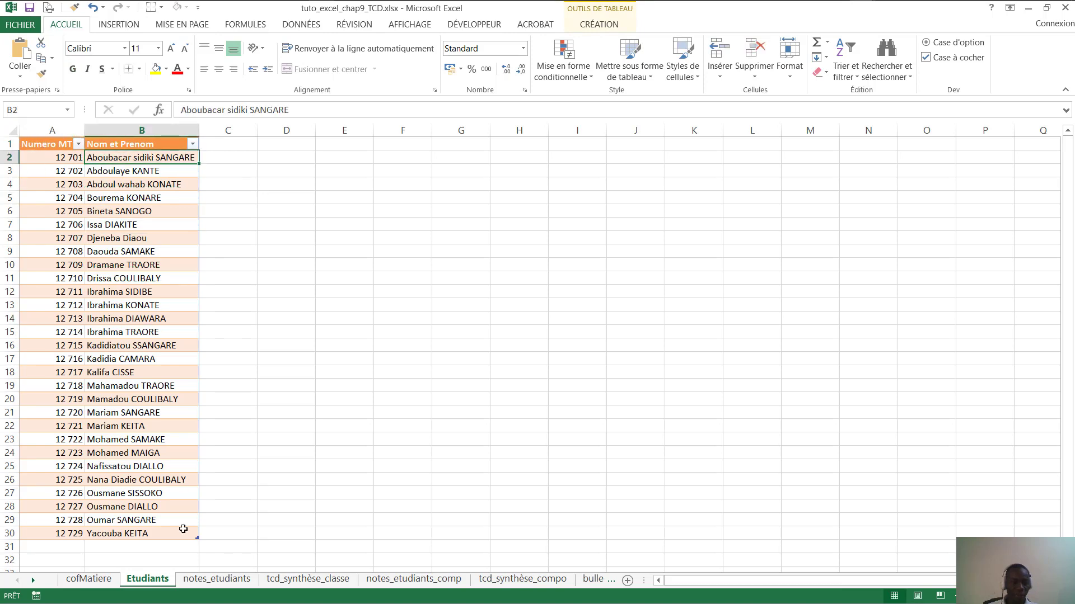
View the beginning of the notes_etudiants grade list and compare it with the tcd_synthèse_classe pivot table.
click(232, 581)
scroll(276, 235, up, 11)
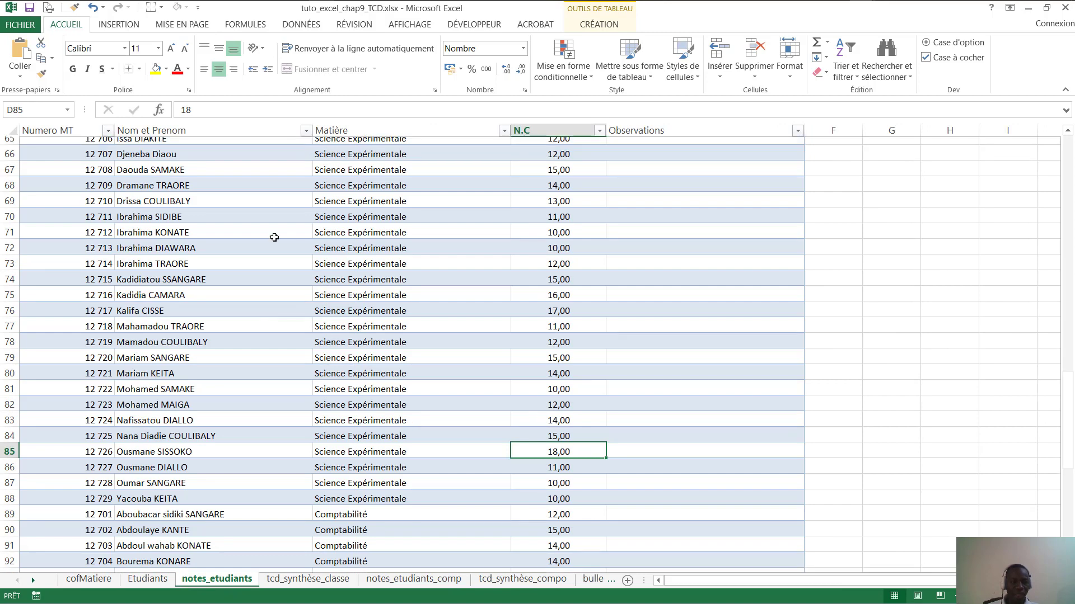
scroll(114, 193, up, 11)
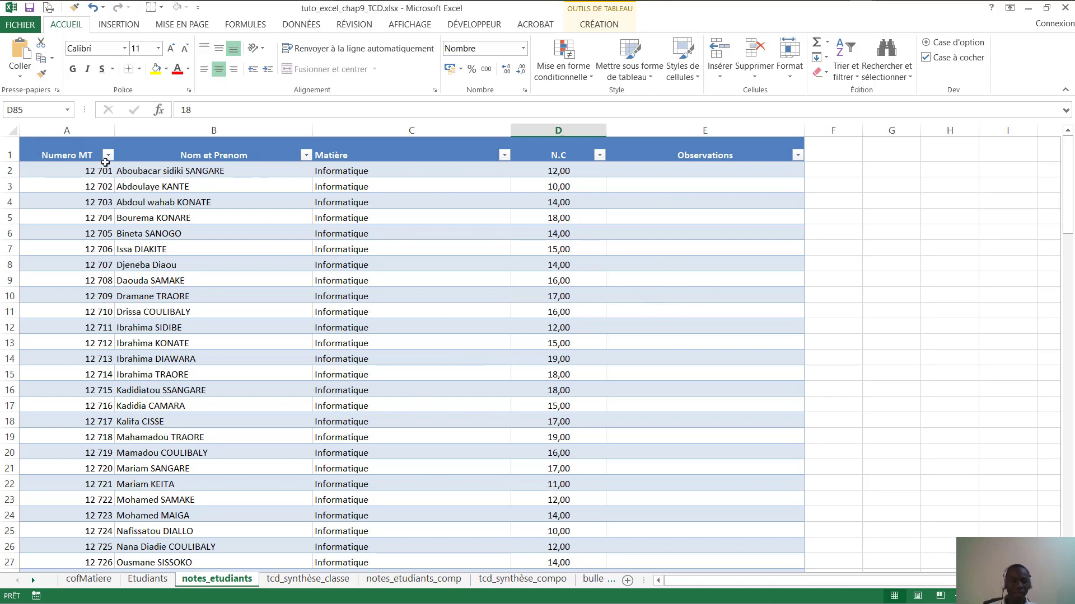
click(238, 171)
click(309, 579)
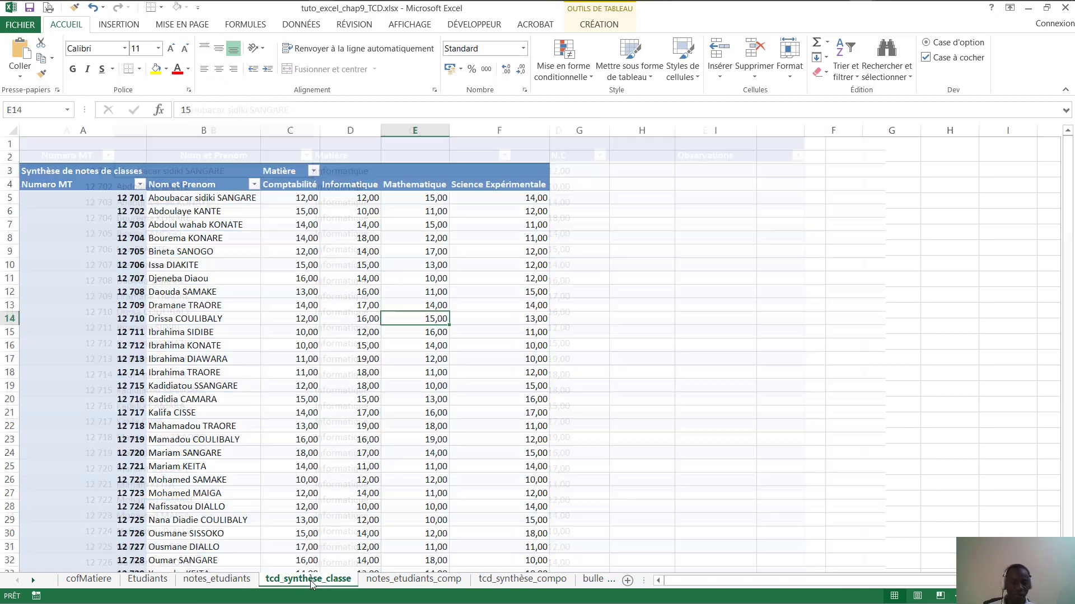
click(232, 581)
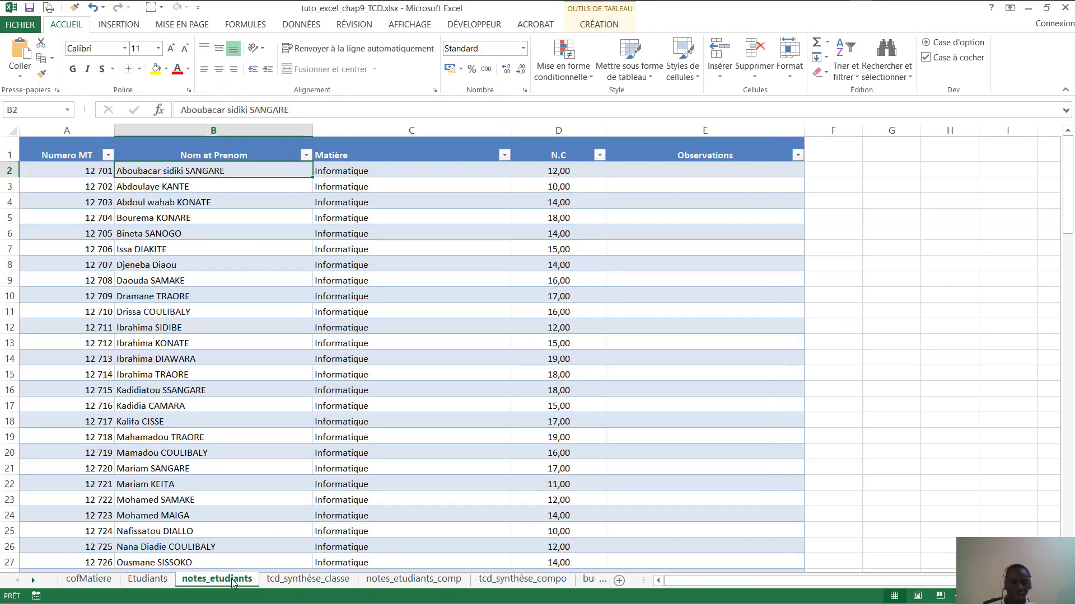
click(292, 582)
click(460, 176)
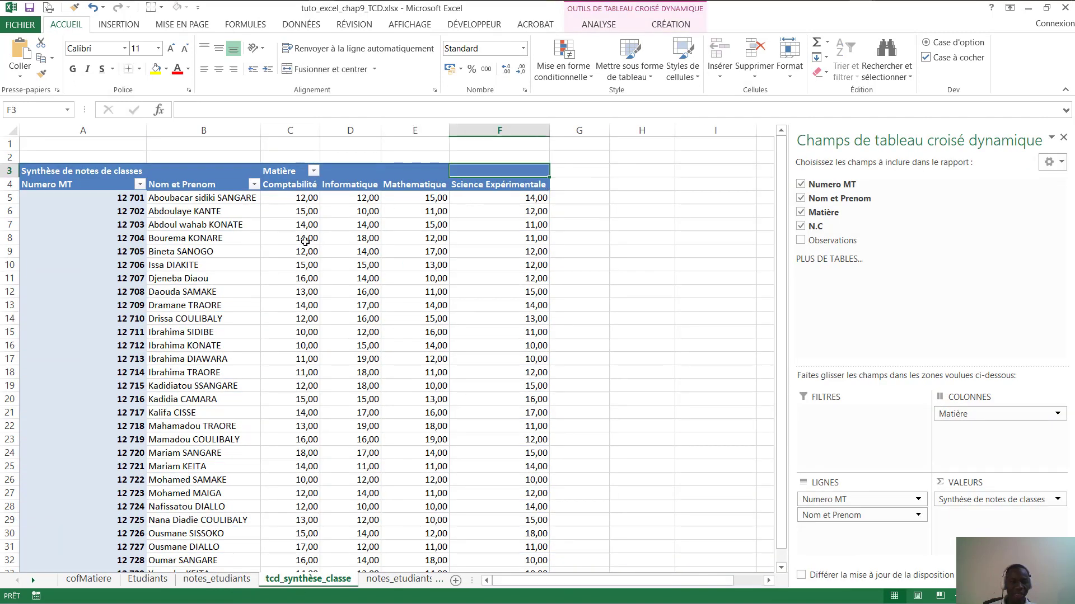
Examine the Numero MT, Nom et Prenom, Matière and N.C columns on the notes_etudiants sheet, down to the Mathematique rows.
click(218, 580)
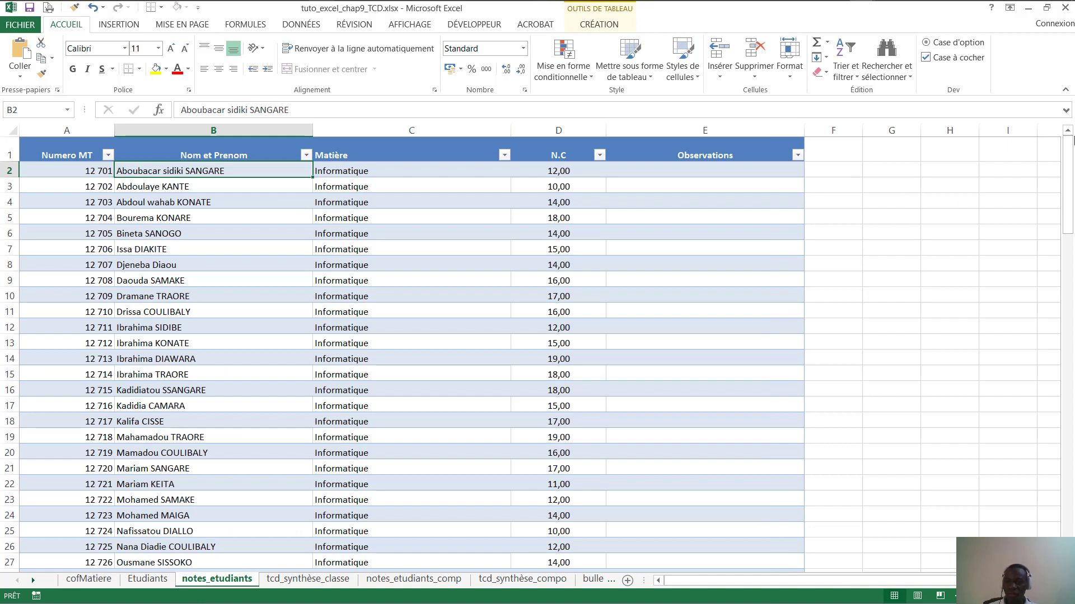
drag(108, 169, 168, 171)
click(147, 173)
click(392, 175)
click(558, 174)
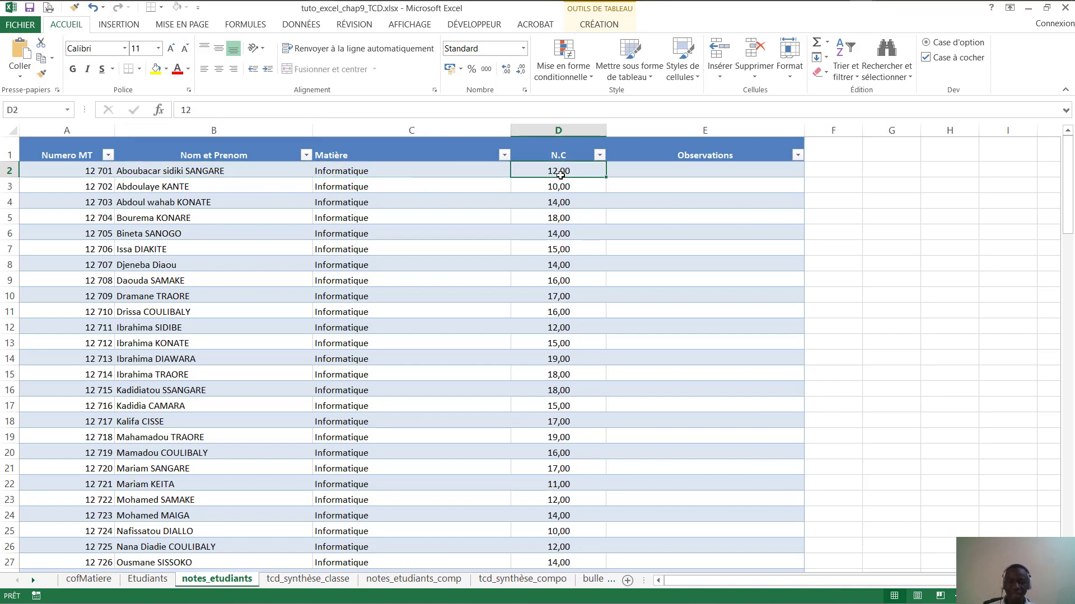
scroll(330, 312, down, 5)
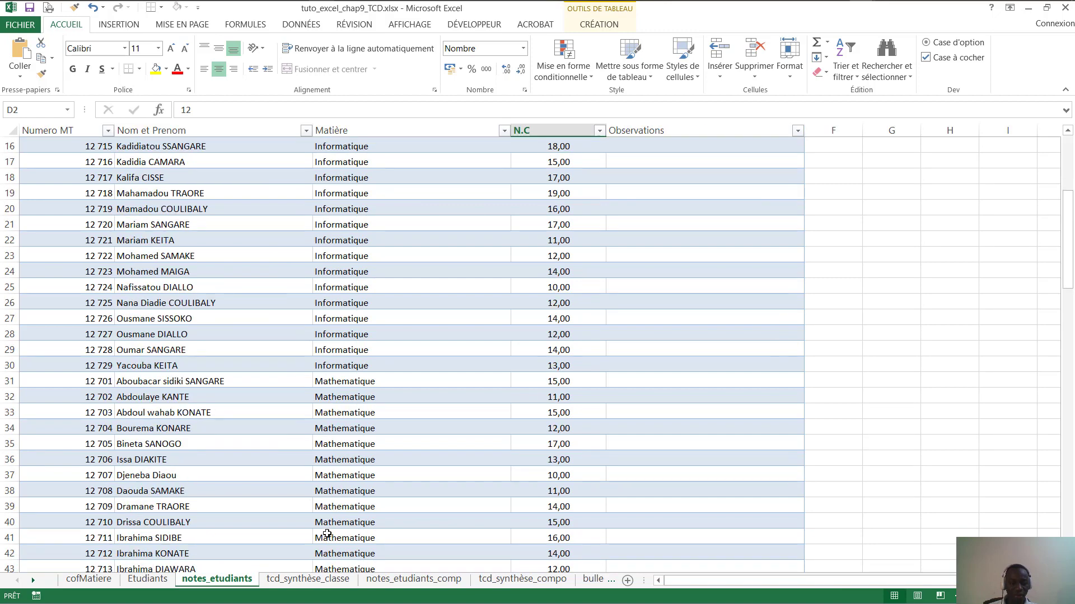
Examine the first student's row and the subject column headings in the tcd_synthèse_classe pivot table.
click(314, 578)
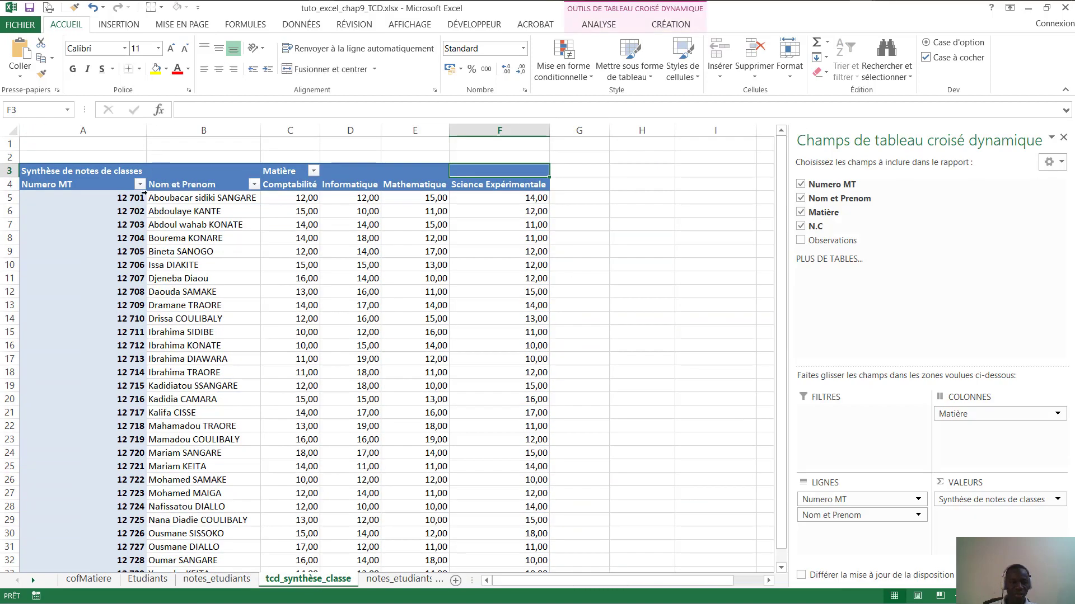
click(196, 202)
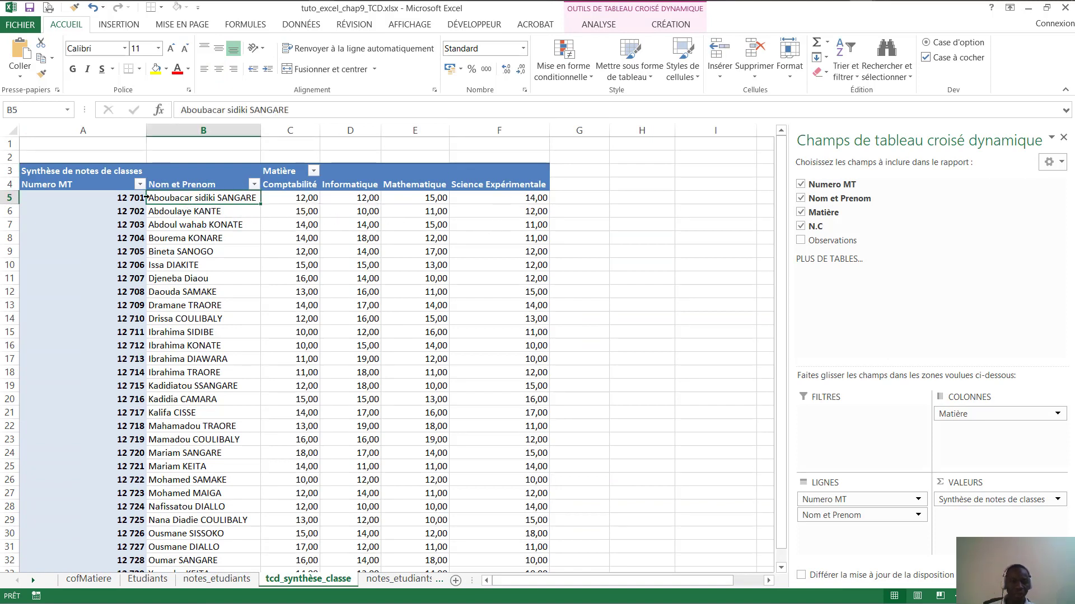
click(160, 199)
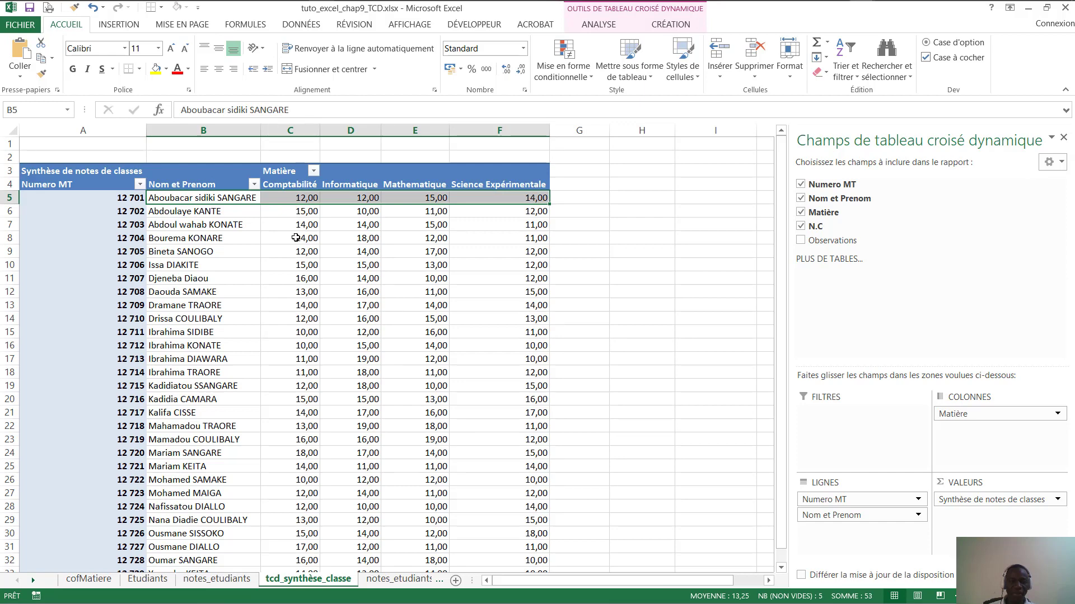
click(379, 185)
click(415, 185)
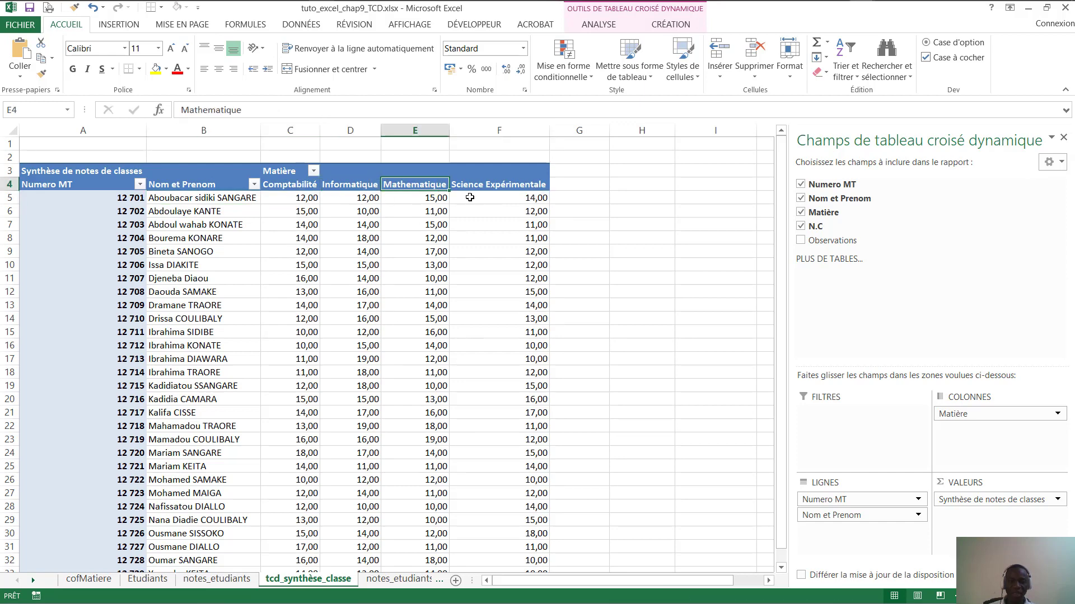
click(522, 188)
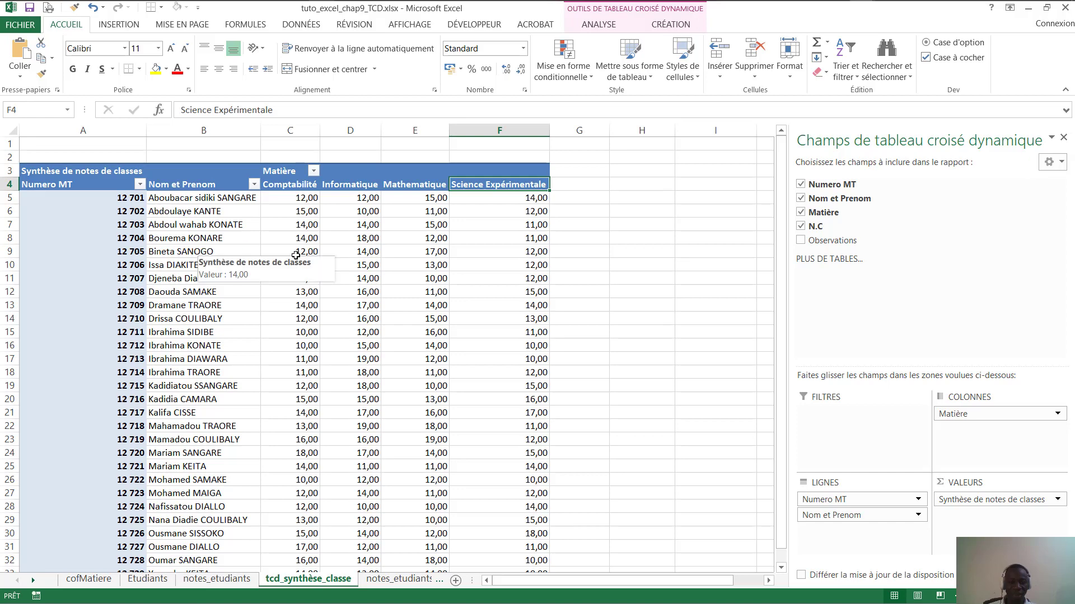
Examine the exam grade list on notes_etudiants_comp and its summary pivot table on tcd_synthèse_compo.
click(397, 580)
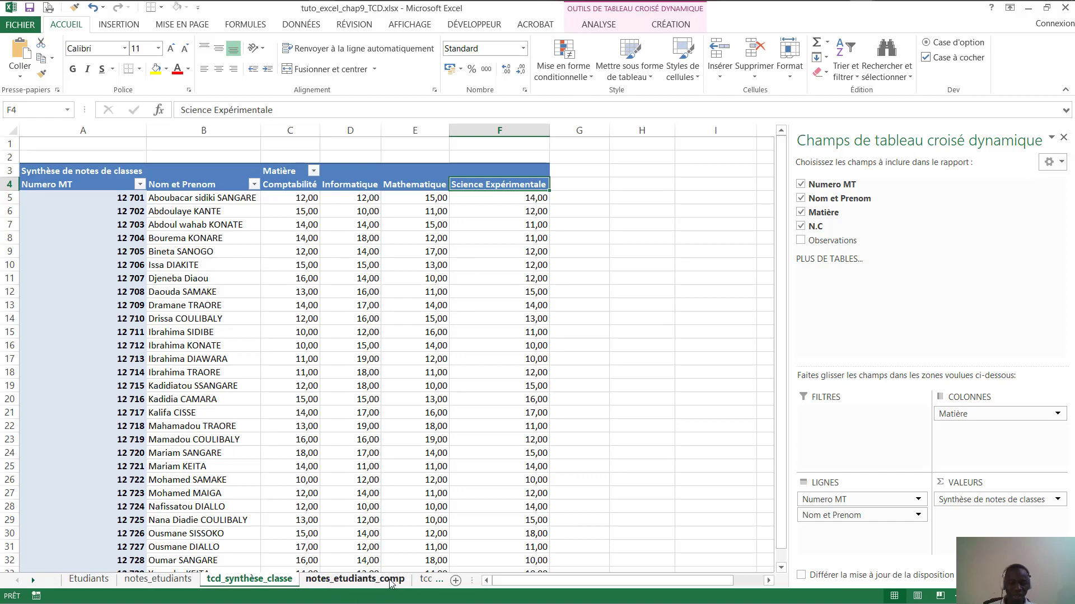
click(453, 180)
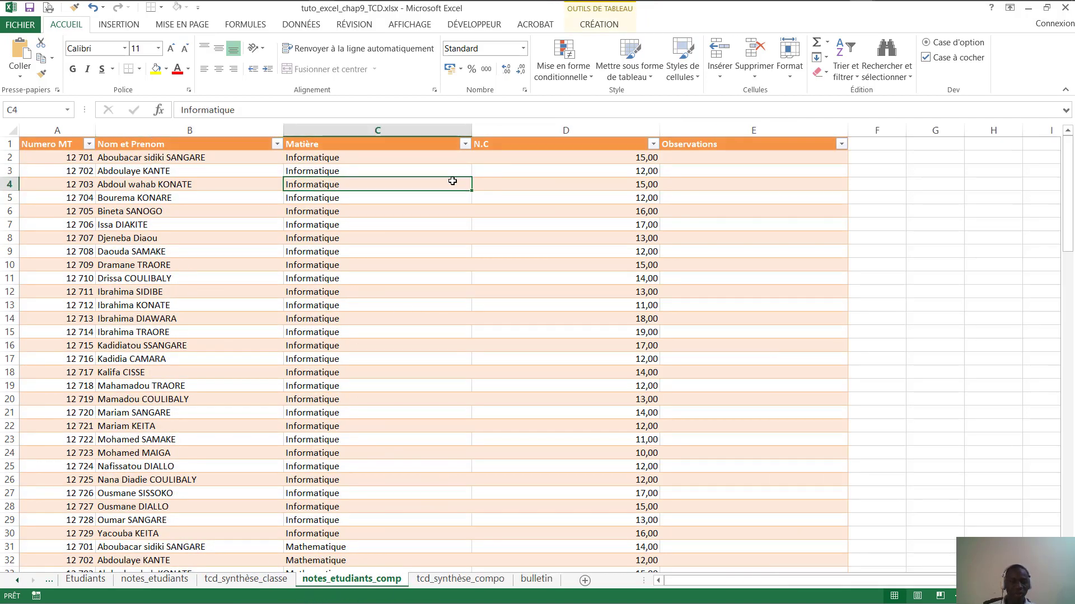
click(465, 580)
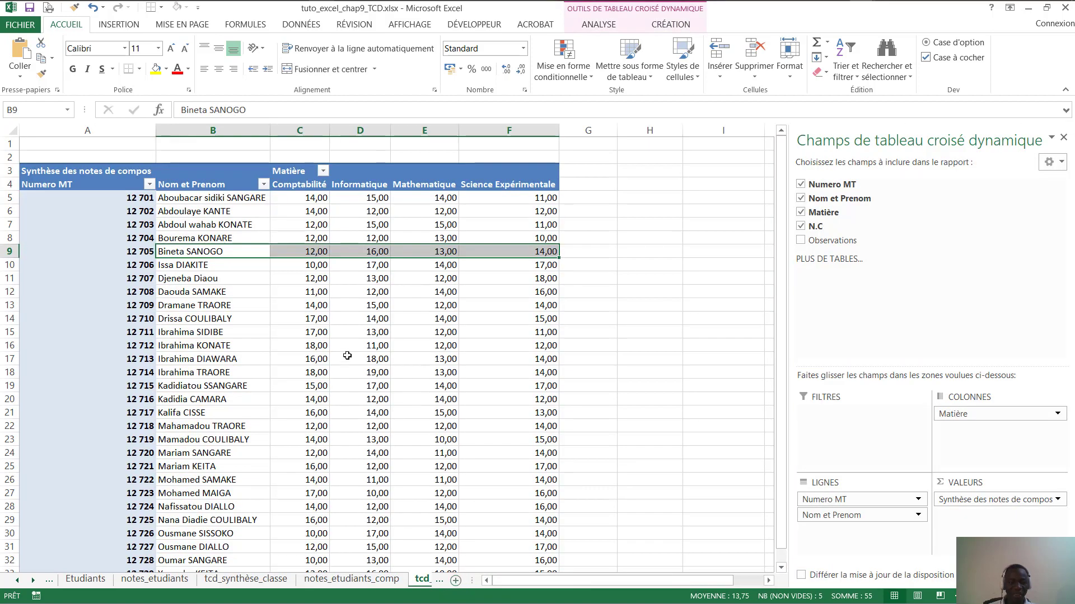
click(236, 200)
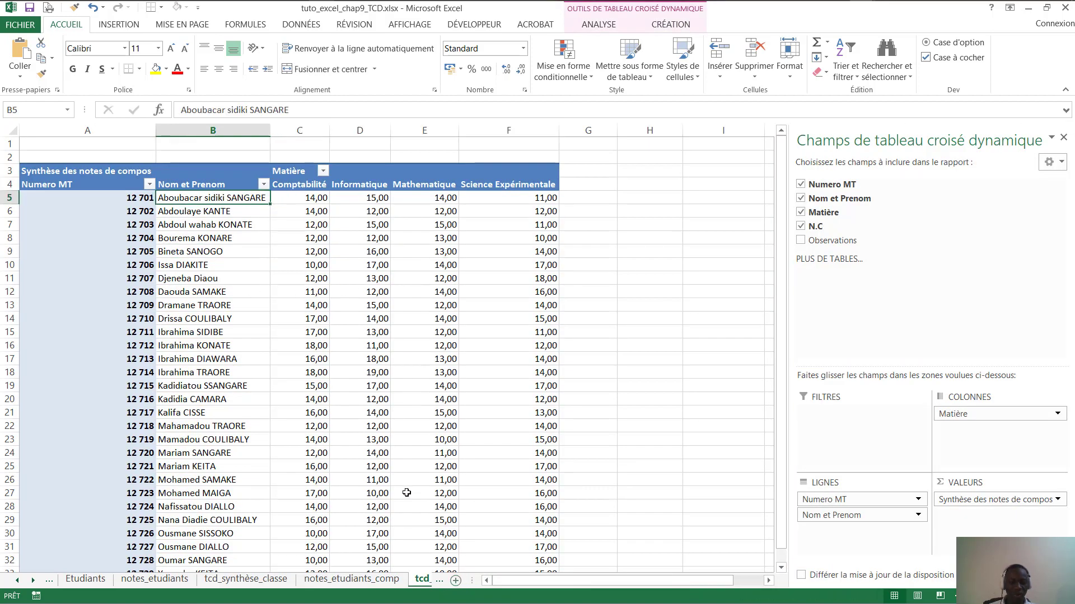
click(439, 581)
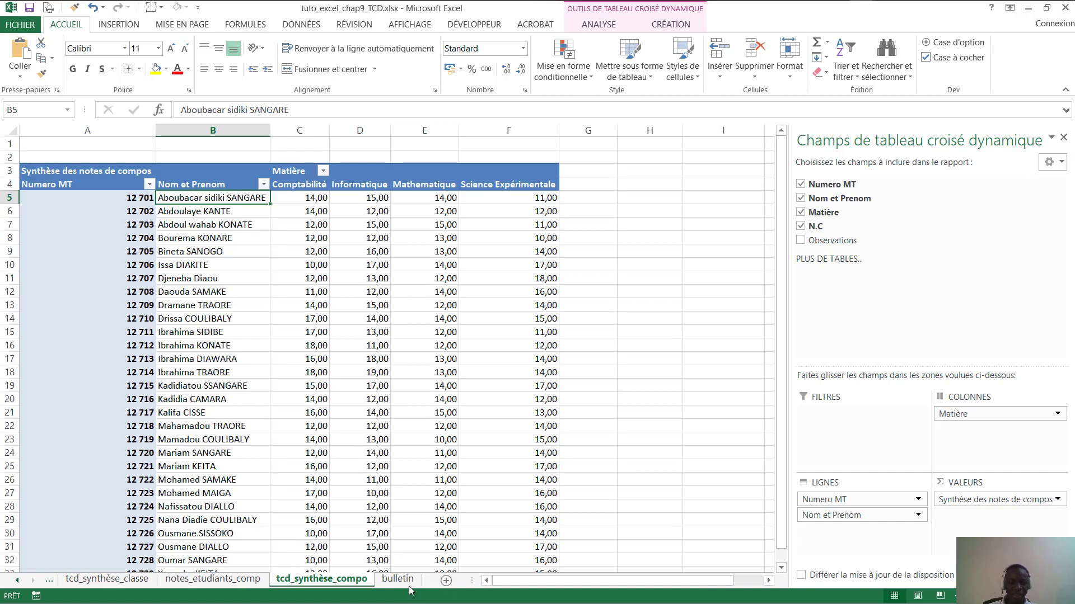
On the bulletin sheet, shift the Nom et Prenom slicer slightly upward and filter the report card by the first listed student.
click(402, 581)
click(341, 346)
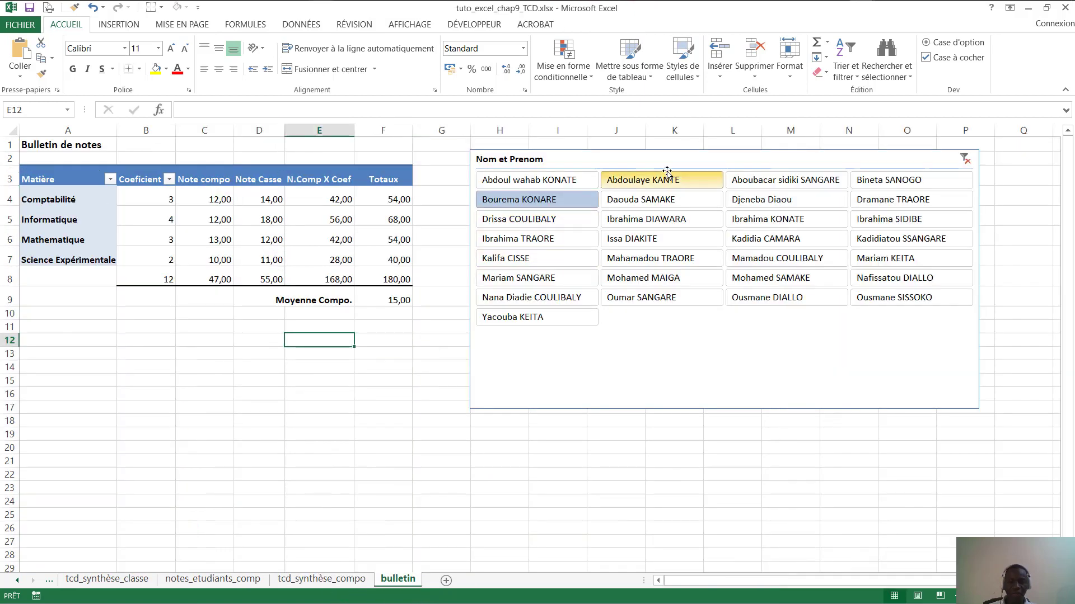
drag(718, 165, 719, 159)
click(548, 175)
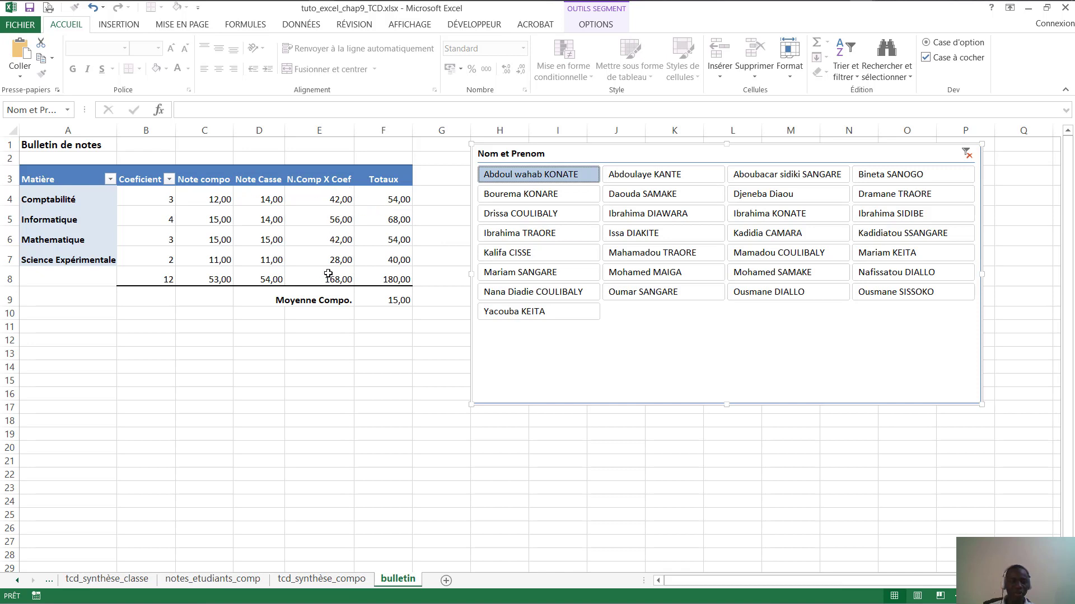
click(406, 319)
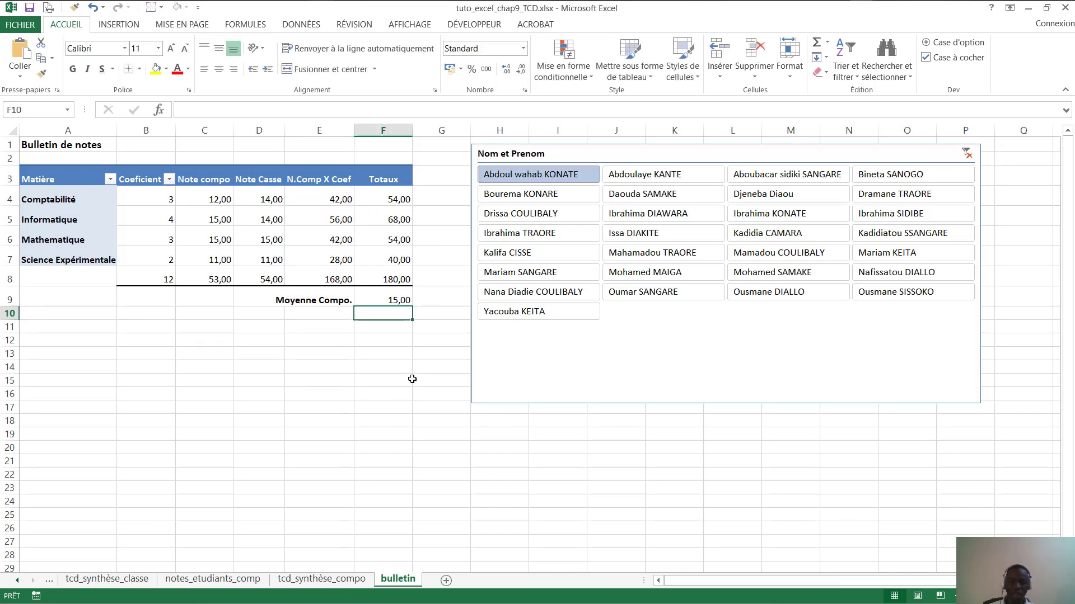
click(411, 379)
mouse_move(553, 3)
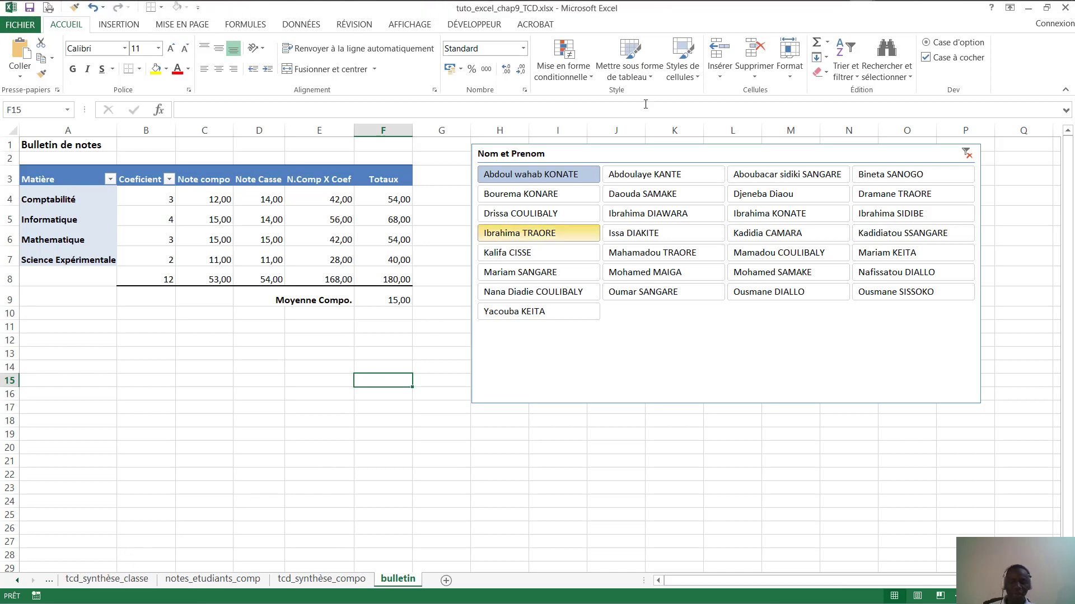
Switch to the tuto_excel_chap9_TCD.Live.xlsx workbook.
mouse_move(862, 6)
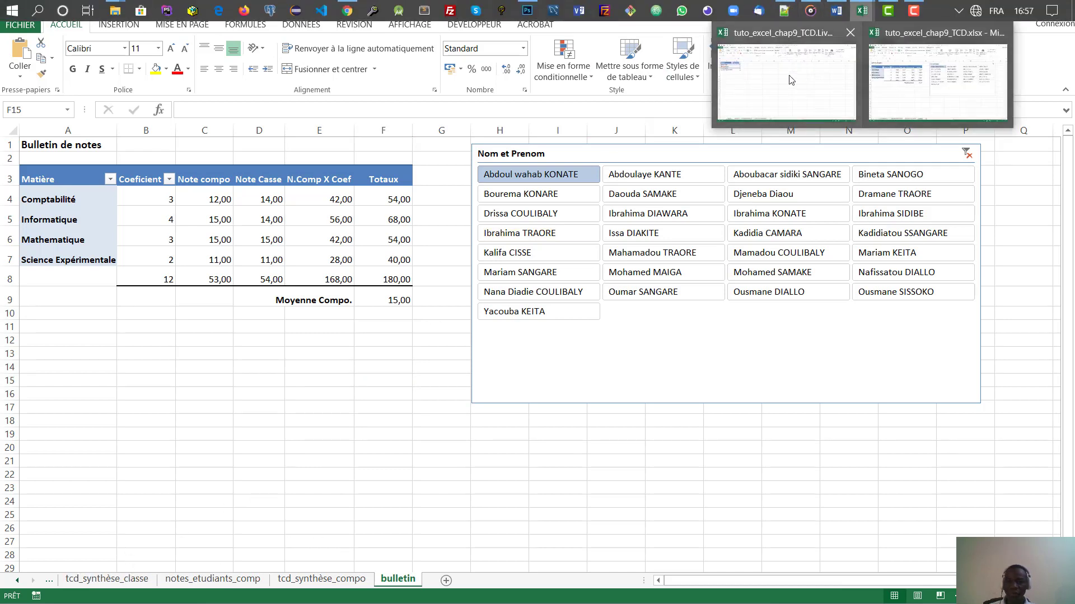
click(786, 78)
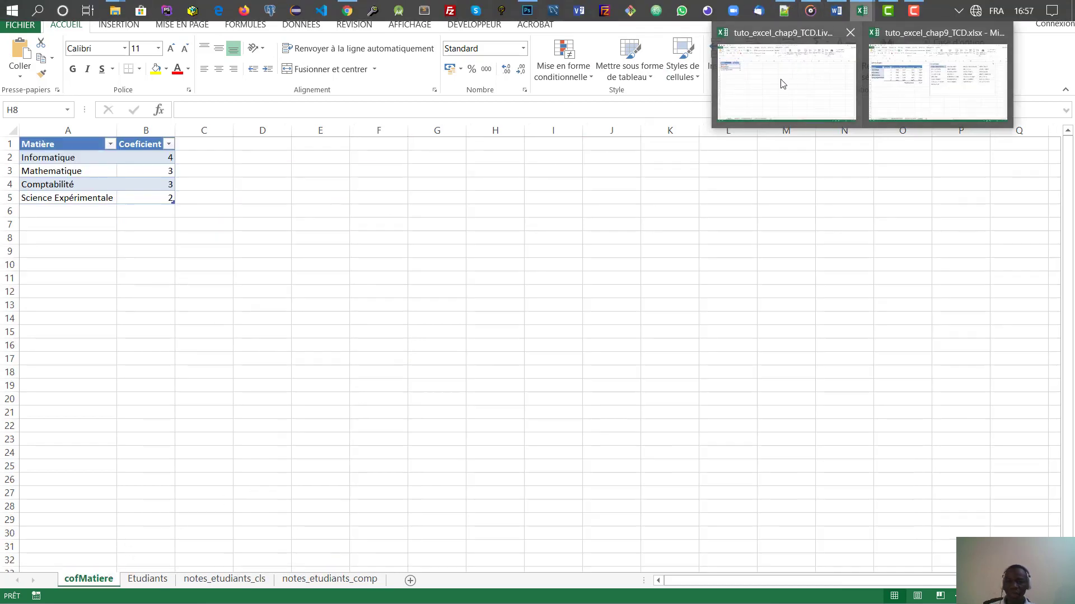
click(391, 277)
click(288, 332)
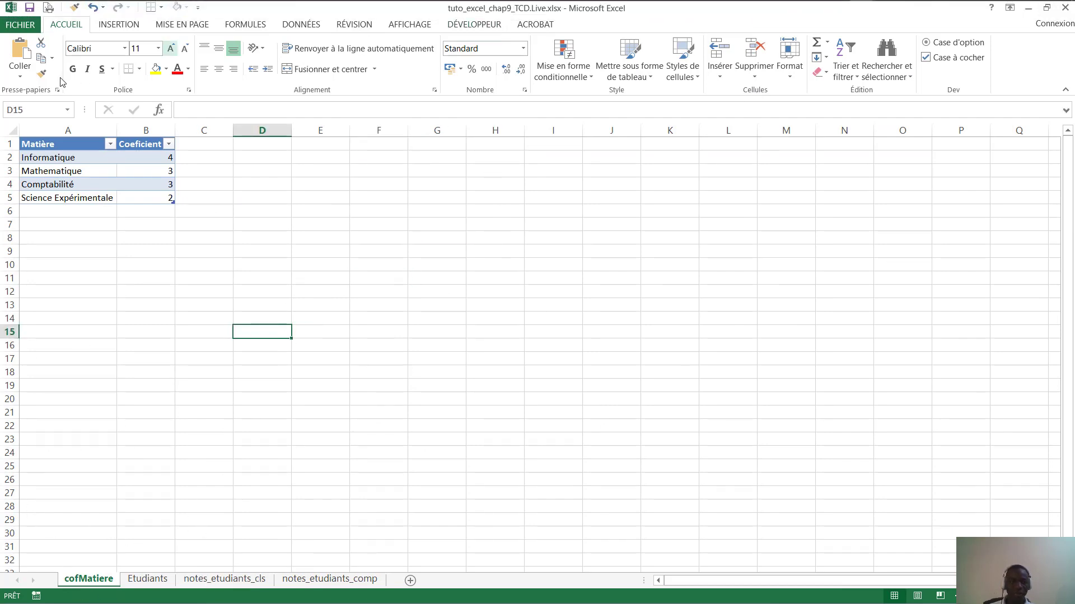
click(531, 254)
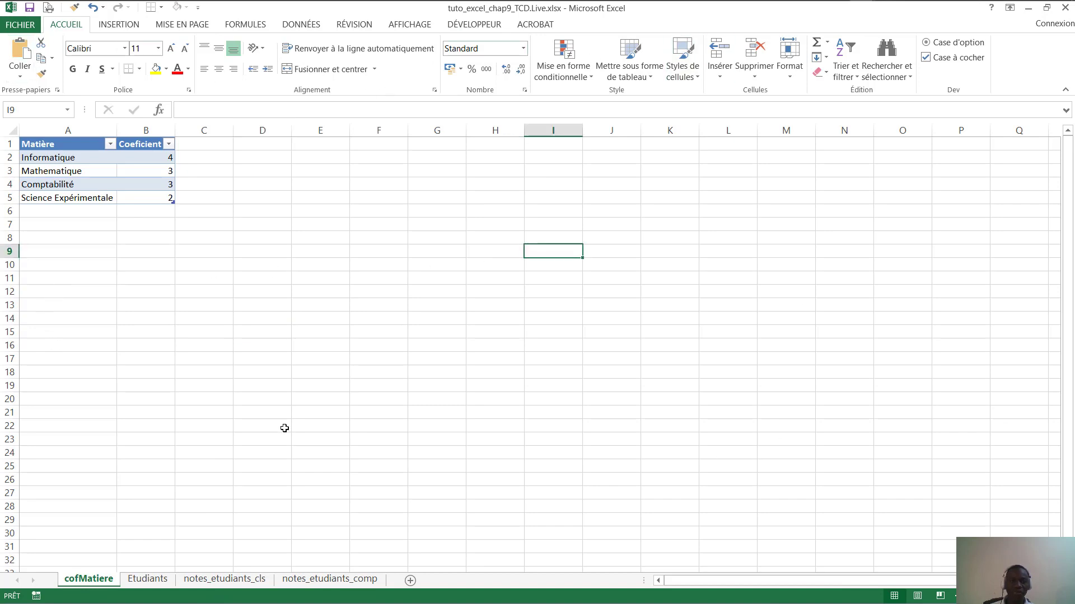
click(284, 434)
click(280, 271)
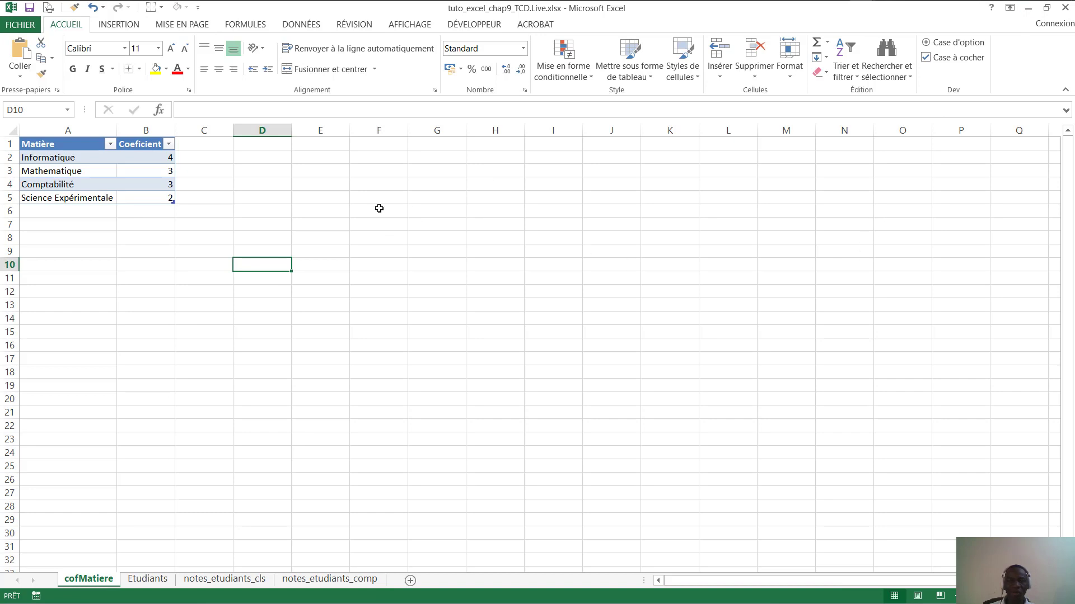
click(352, 196)
click(716, 201)
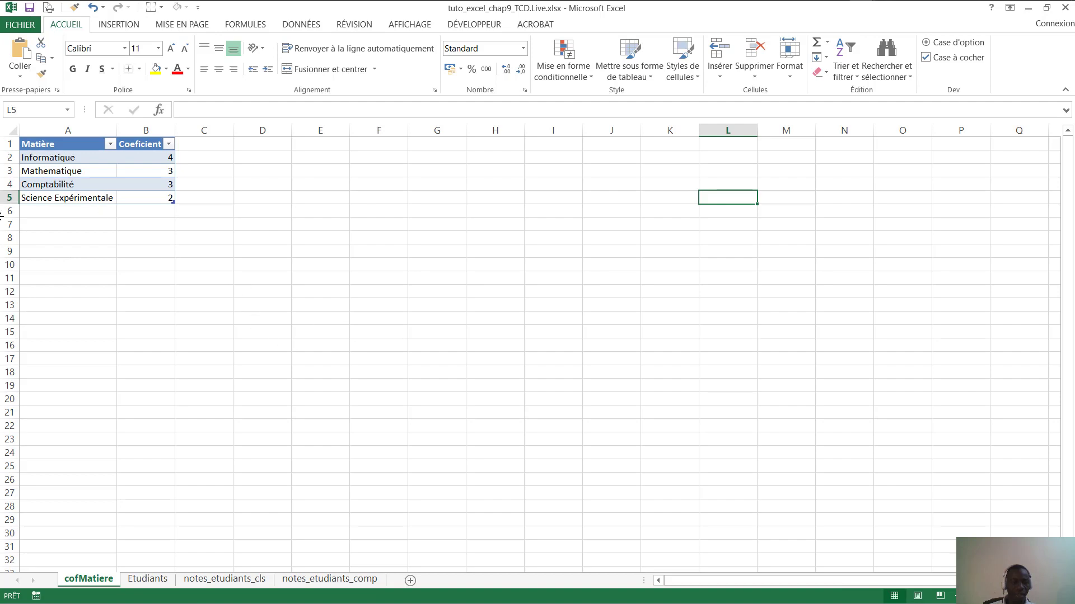
Examine the Numero MT, Nom et Prenom and Matière columns on the notes_etudiants_cls sheet.
click(216, 580)
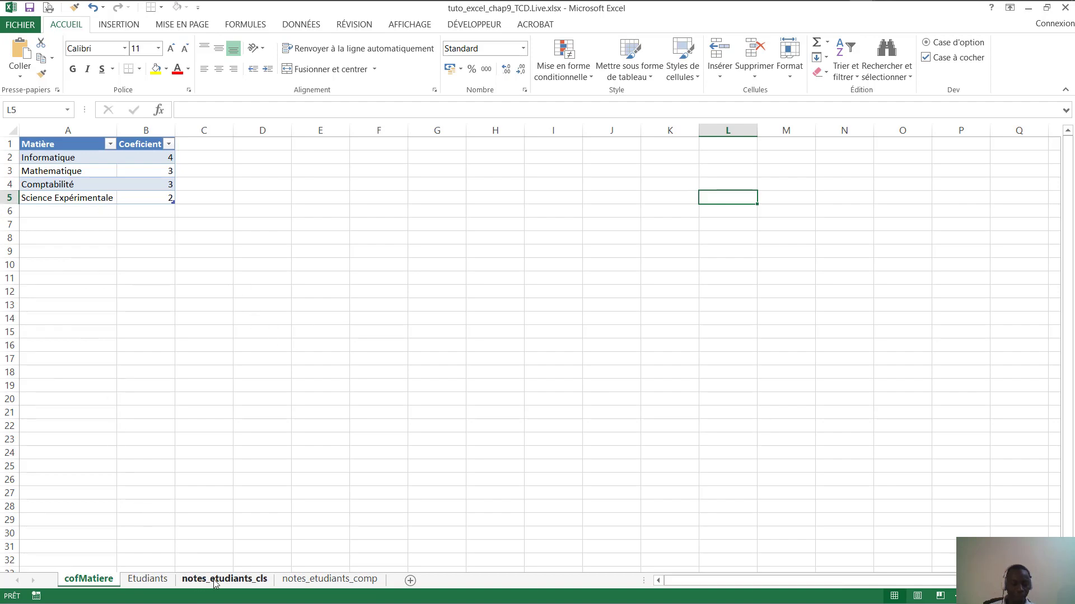
click(423, 152)
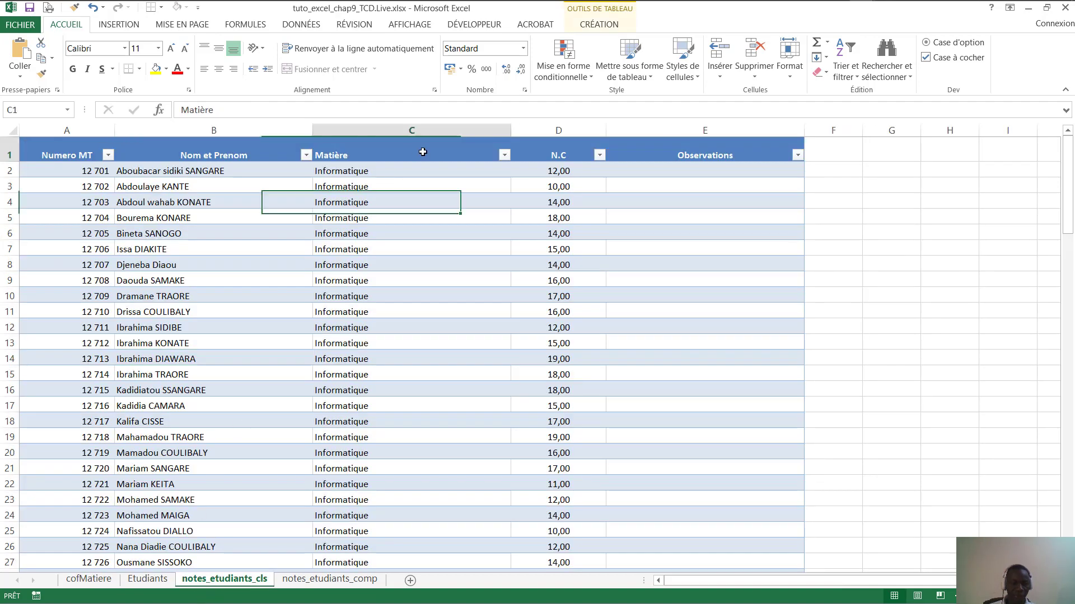
click(42, 155)
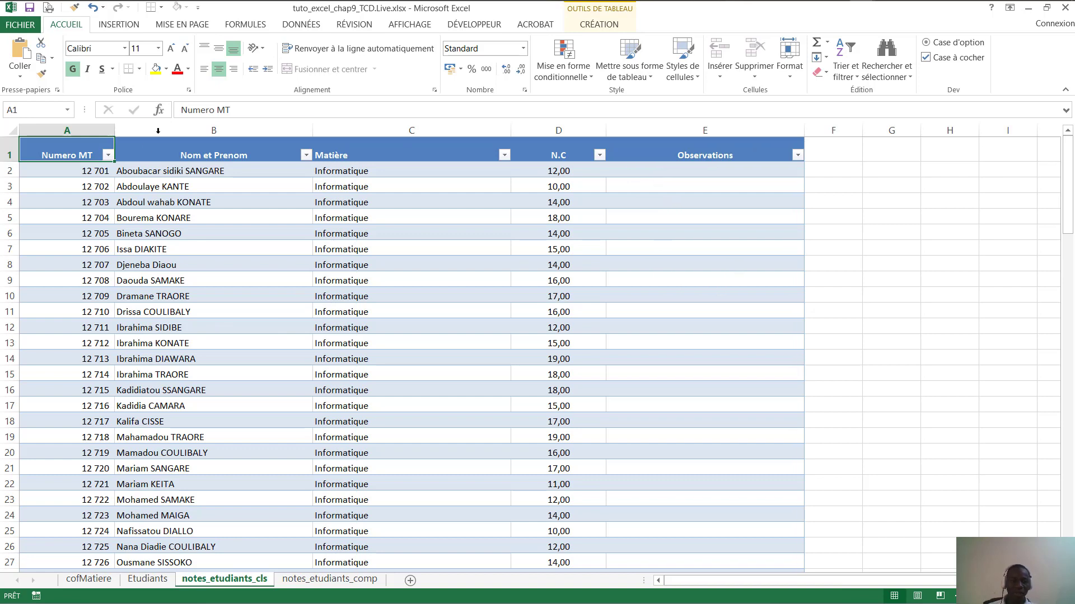
click(360, 185)
click(141, 174)
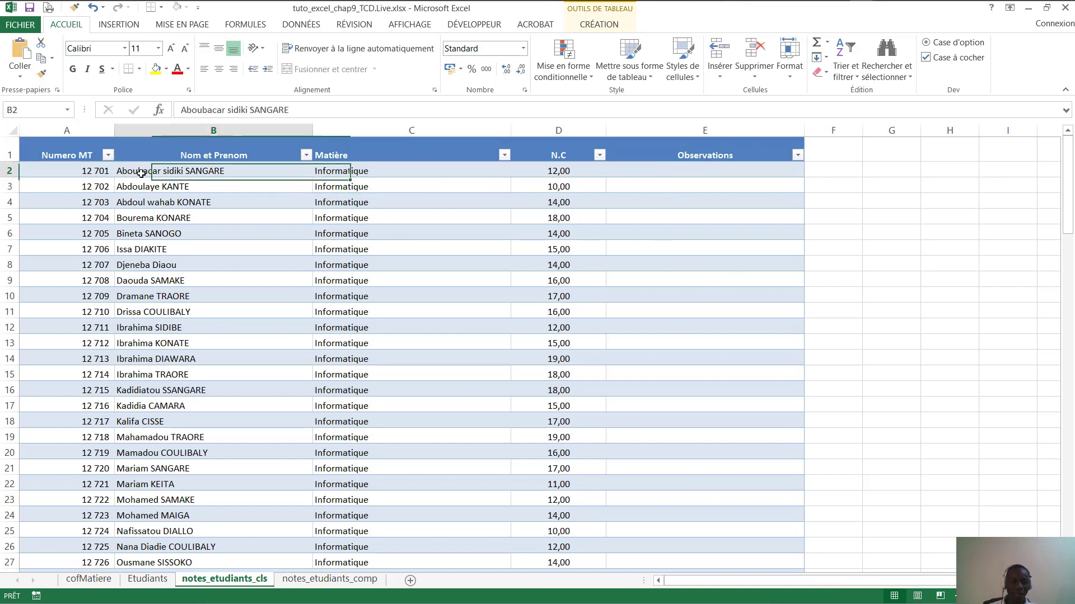
click(46, 140)
click(131, 143)
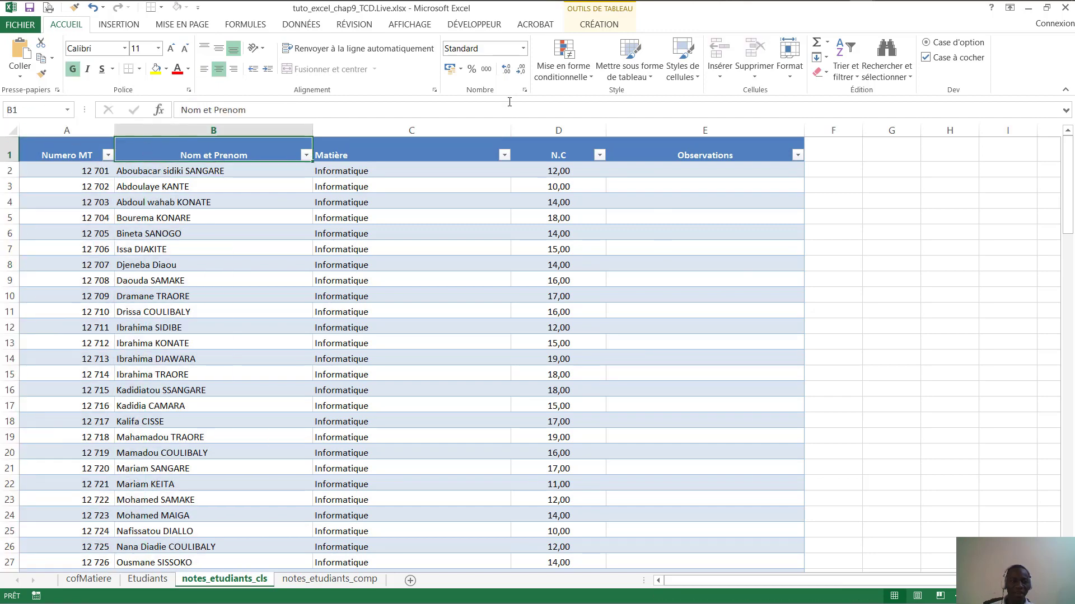
Show the class grades table's design properties and check its table name alongside the column headings.
click(604, 25)
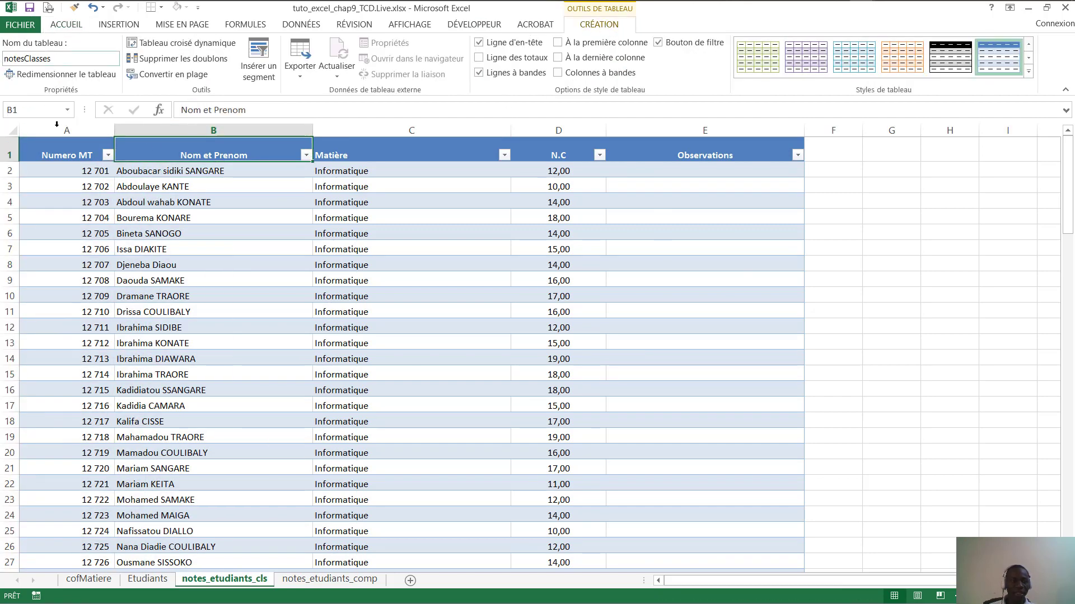
click(48, 155)
click(581, 157)
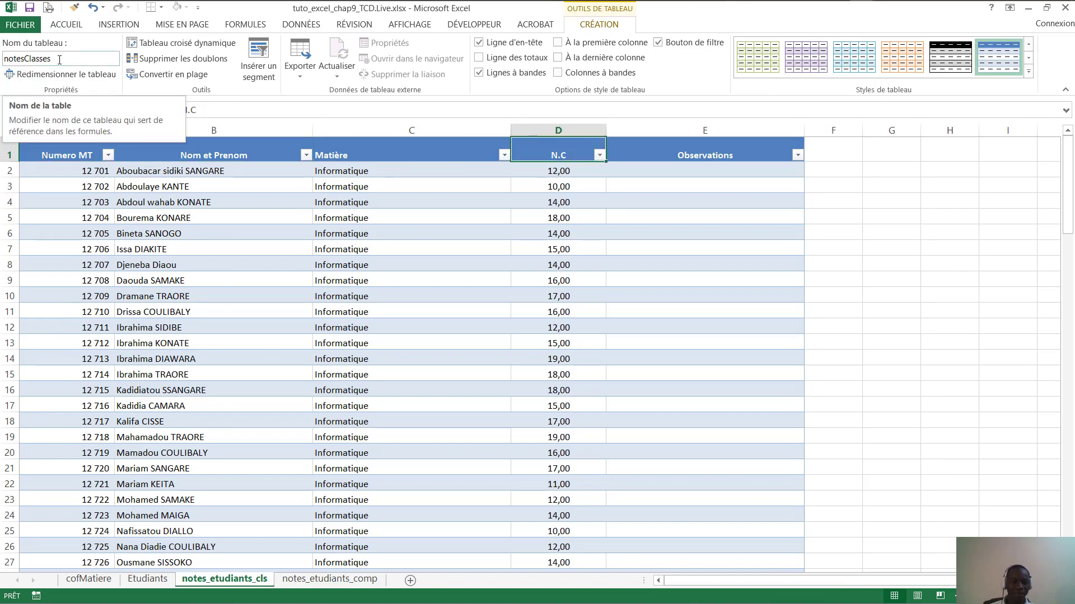
click(308, 216)
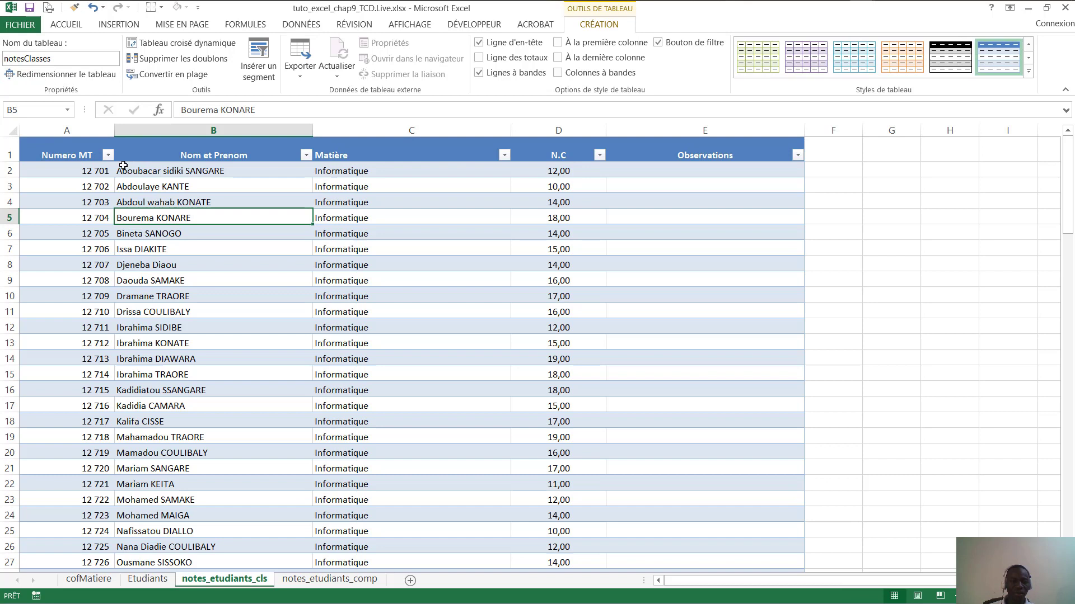
click(70, 154)
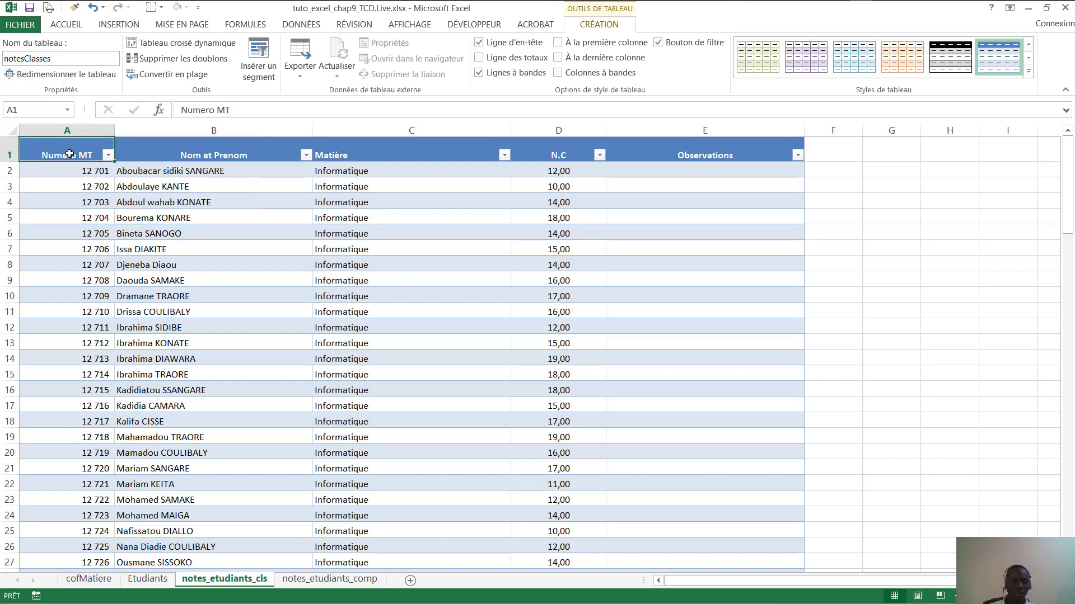
click(157, 155)
Highlight the grades table from Numero MT to Observations down to row 22, and review the notesClasses table name.
drag(81, 146, 719, 500)
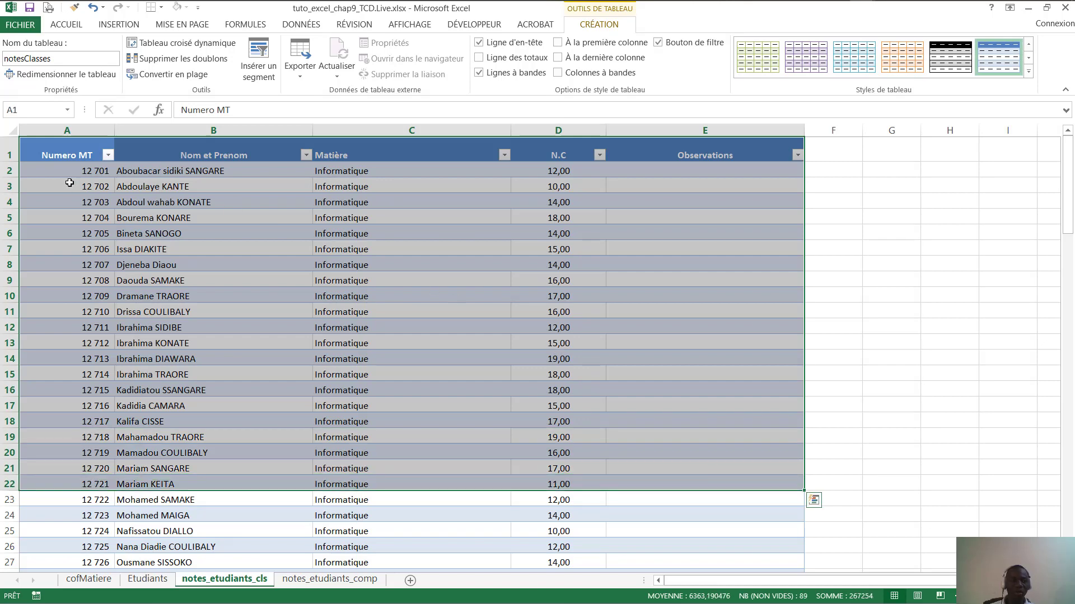
click(415, 185)
click(60, 138)
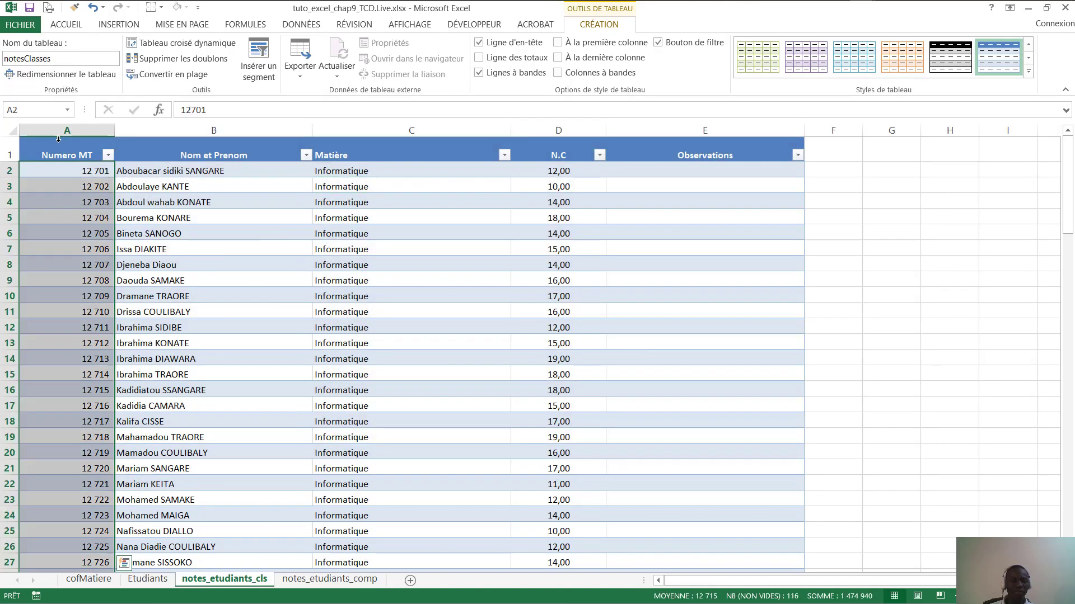
click(80, 146)
click(167, 152)
click(67, 56)
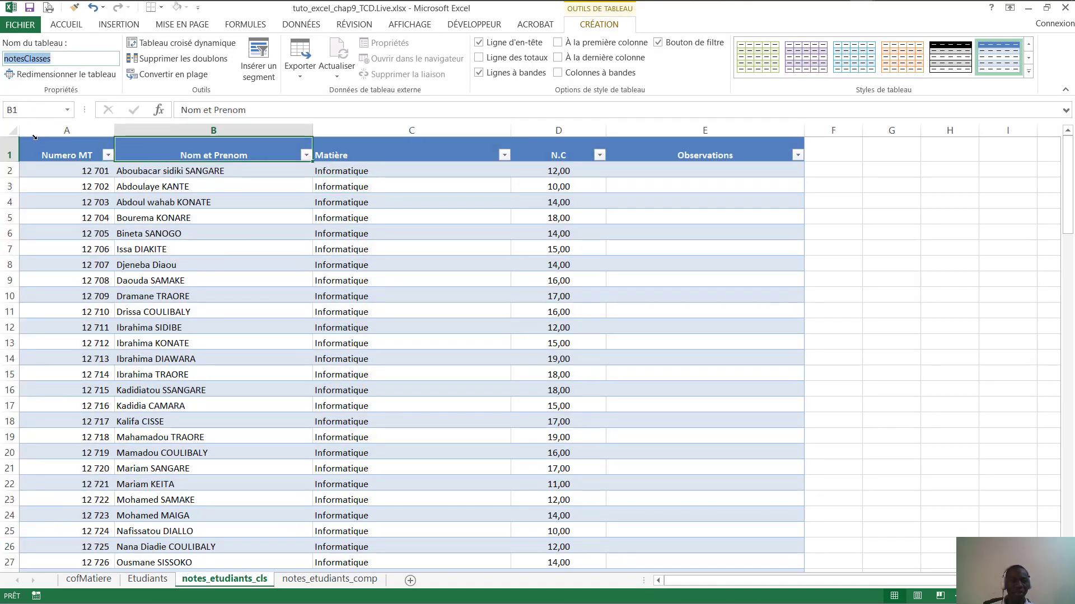
click(59, 149)
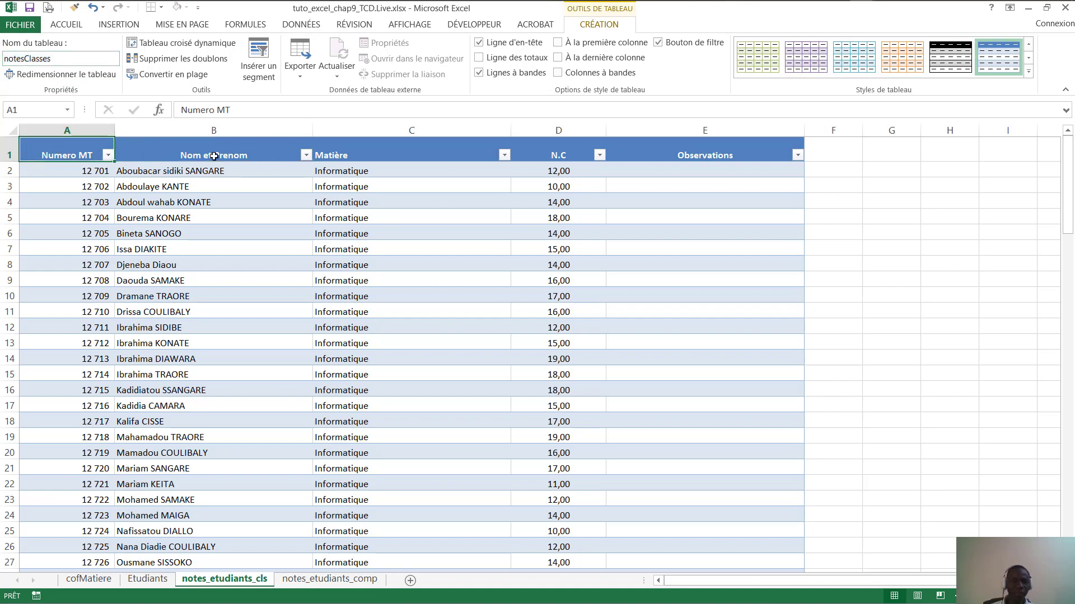
Create a pivot table from the notesClasses table on a new worksheet.
click(175, 169)
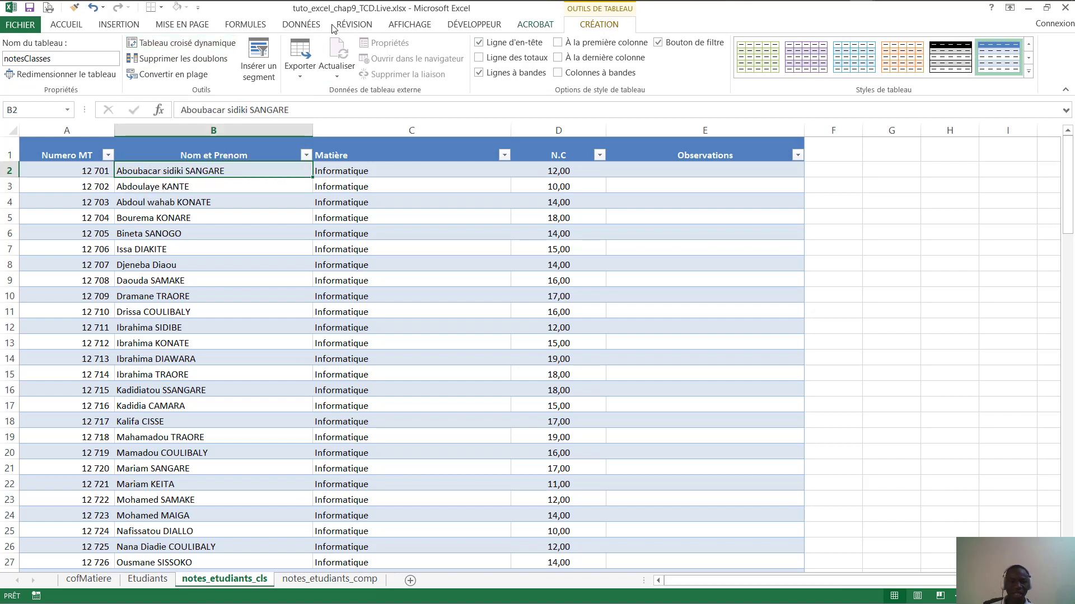
click(192, 45)
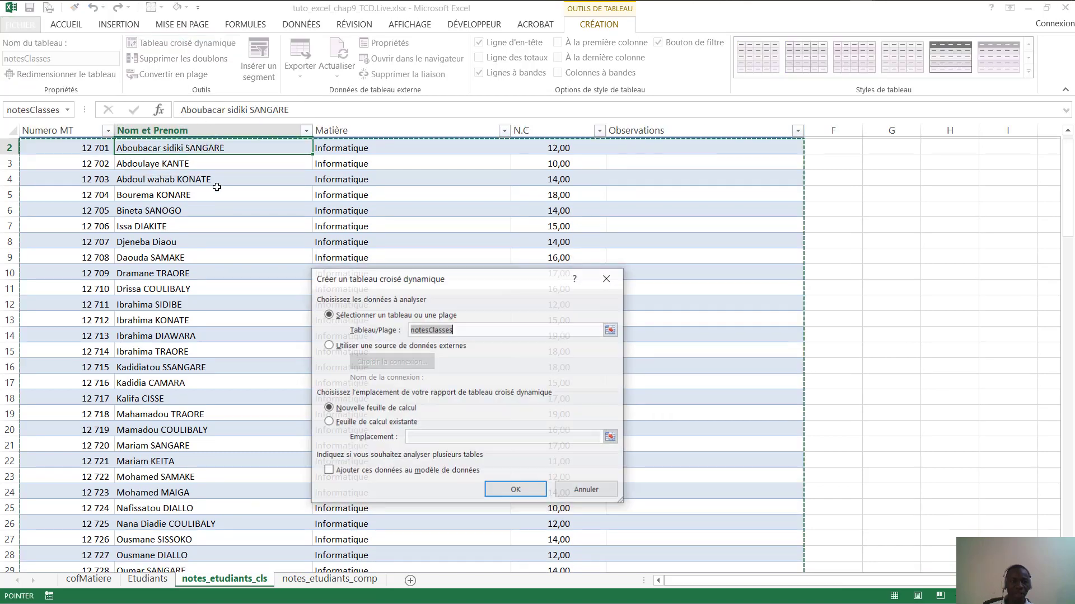
drag(494, 288, 431, 152)
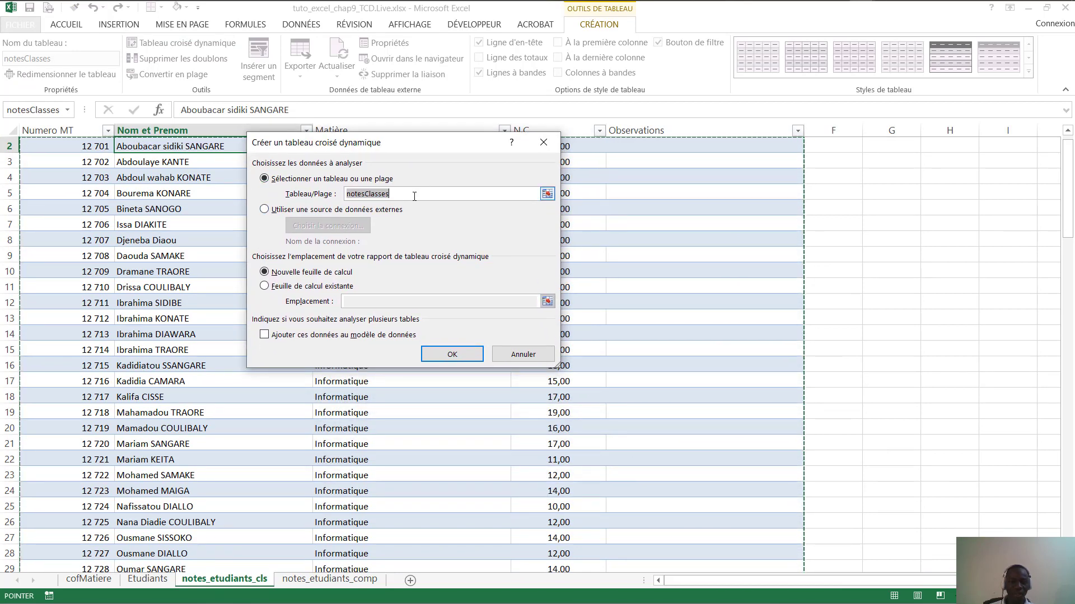
click(386, 193)
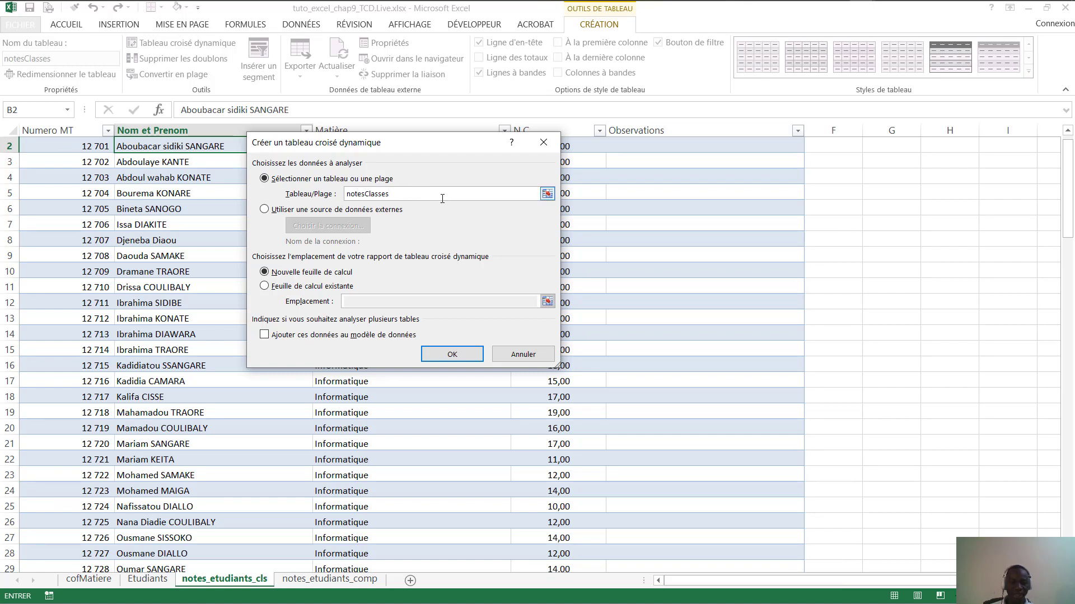
click(453, 354)
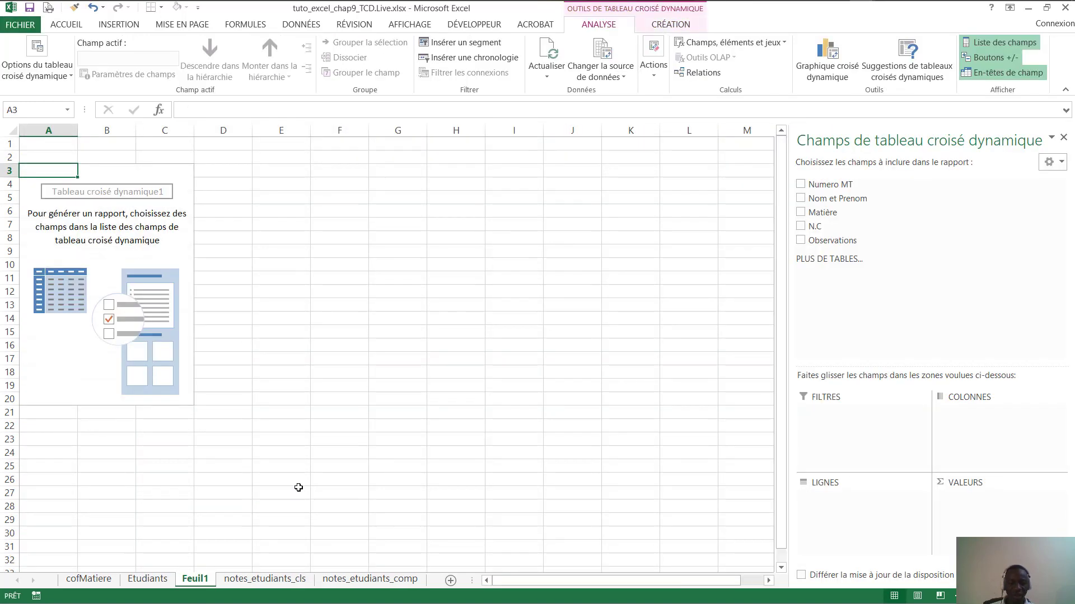
Move the new pivot-table sheet directly after notes_etudiants_cls and rename it synthèseNotesClasse.
drag(190, 582, 316, 582)
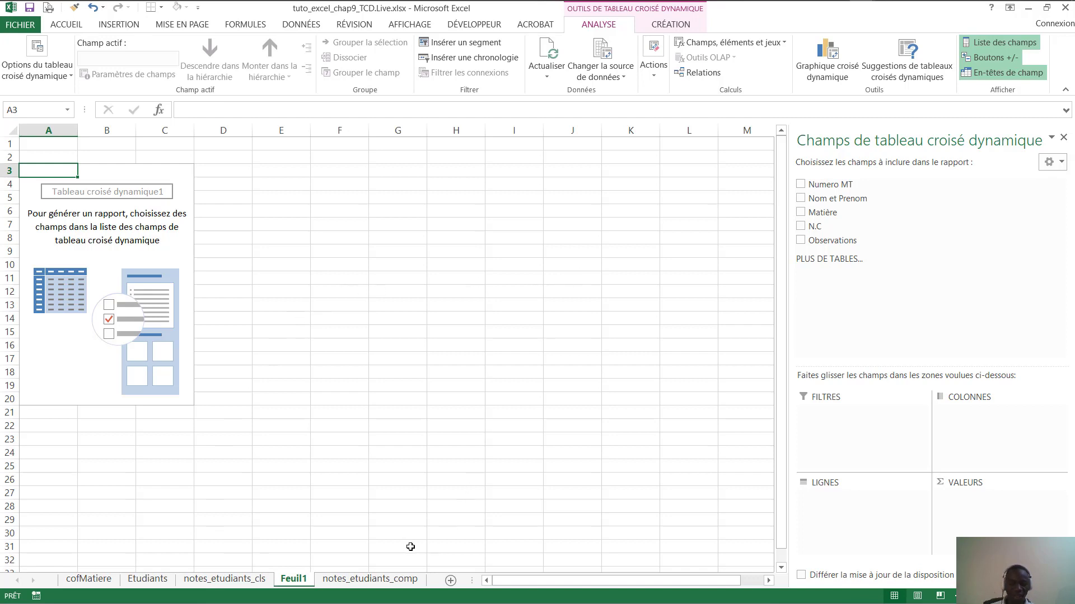
double_click(294, 579)
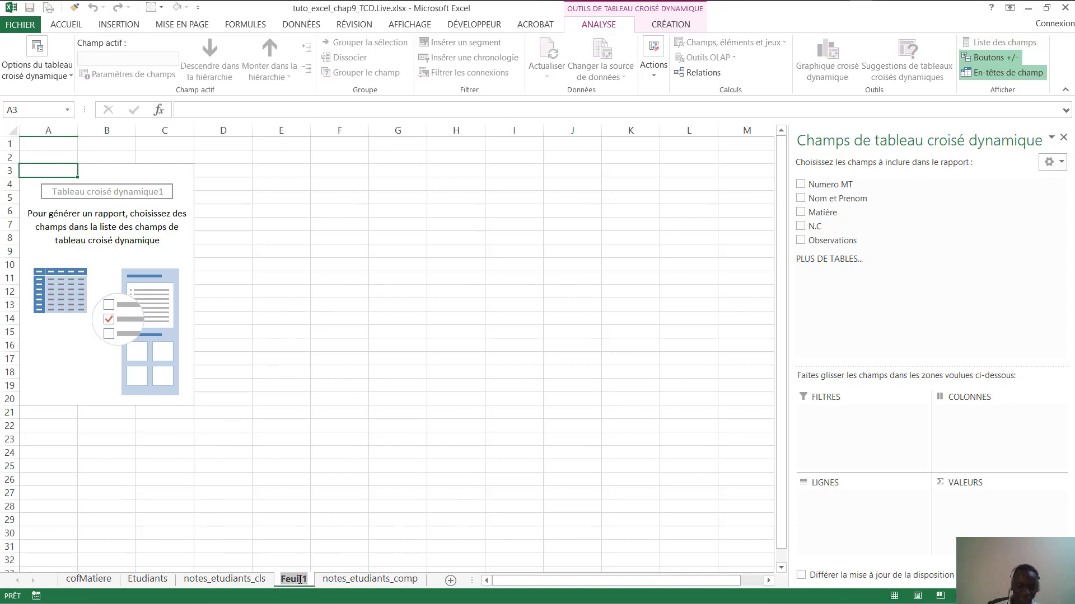
text(synth)
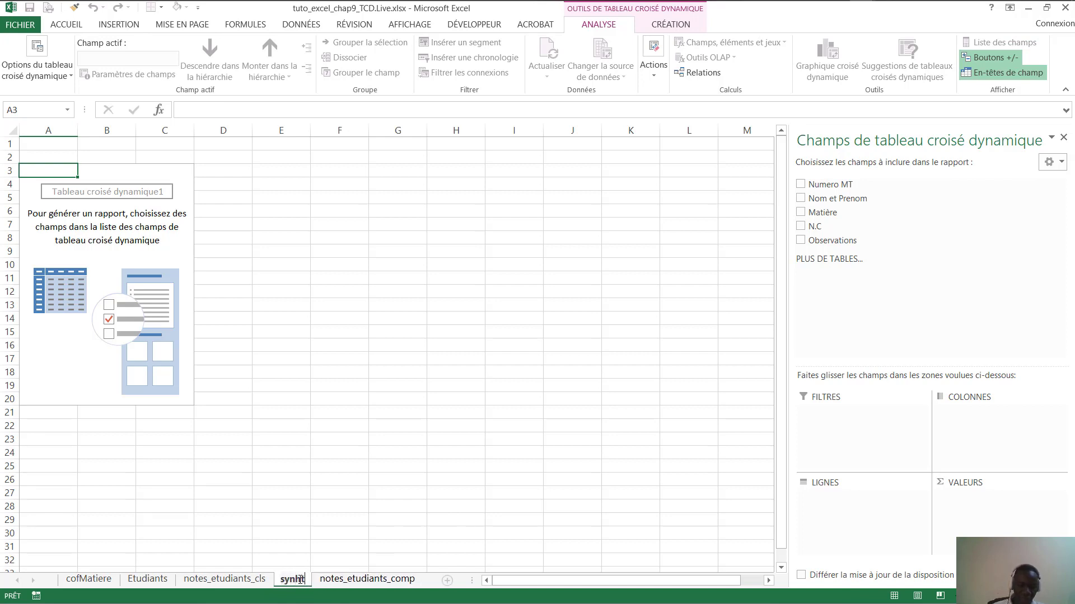
text(èse)
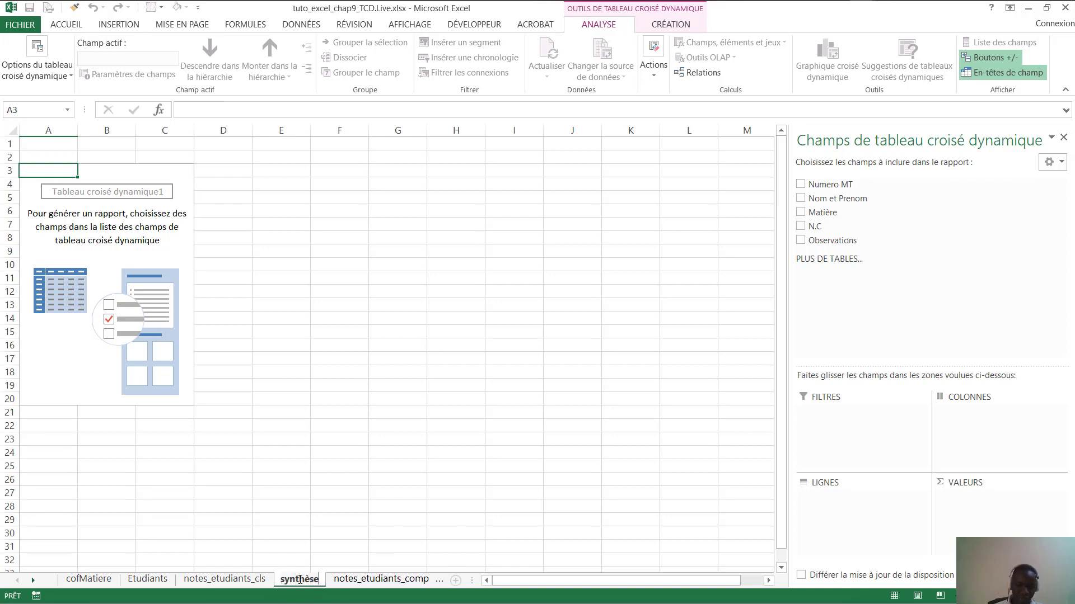
text(No)
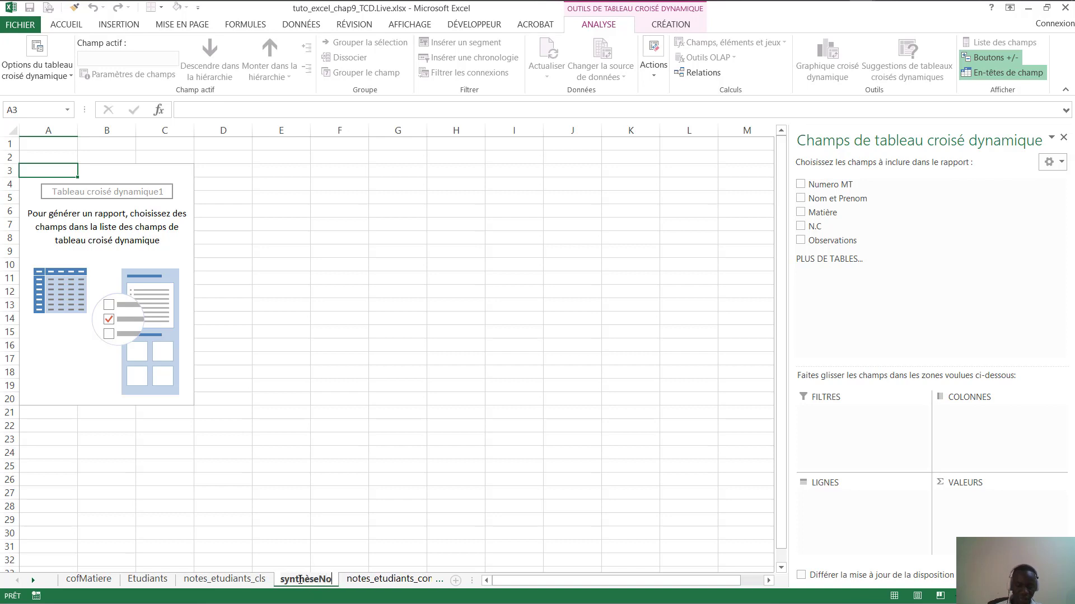
text(tesCla)
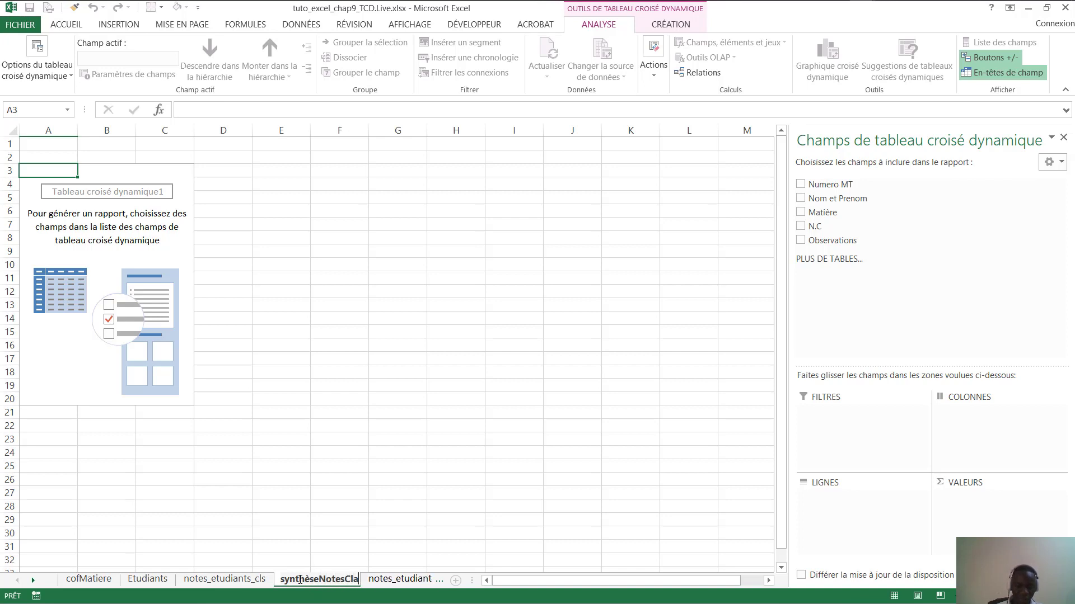
text(sses)
key(BackSpace)
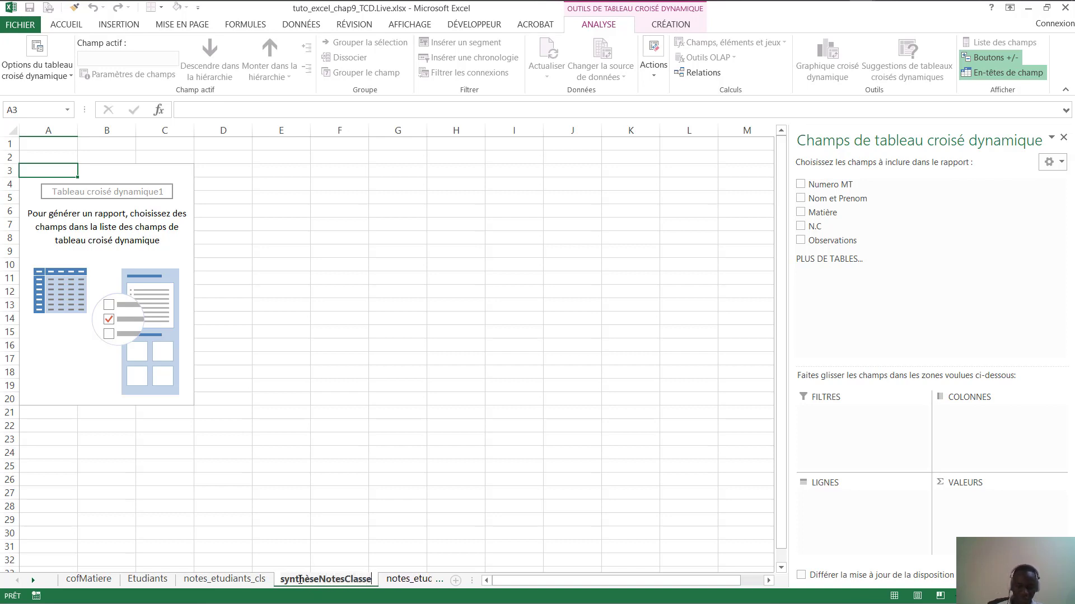
key(Return)
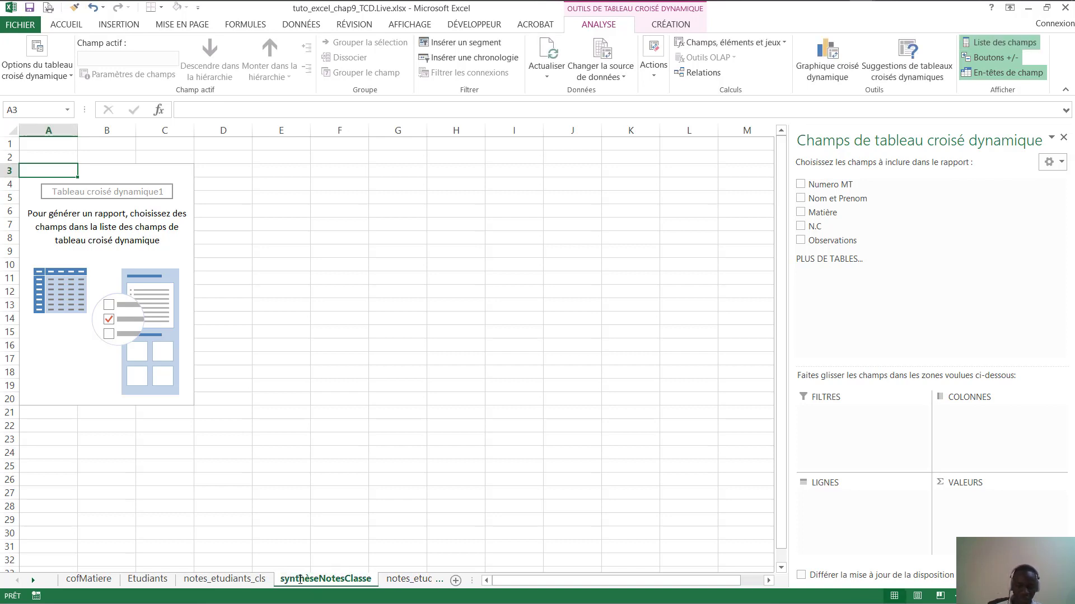
Deselect and reselect the empty pivot table to review its field list, and show its design options.
click(474, 218)
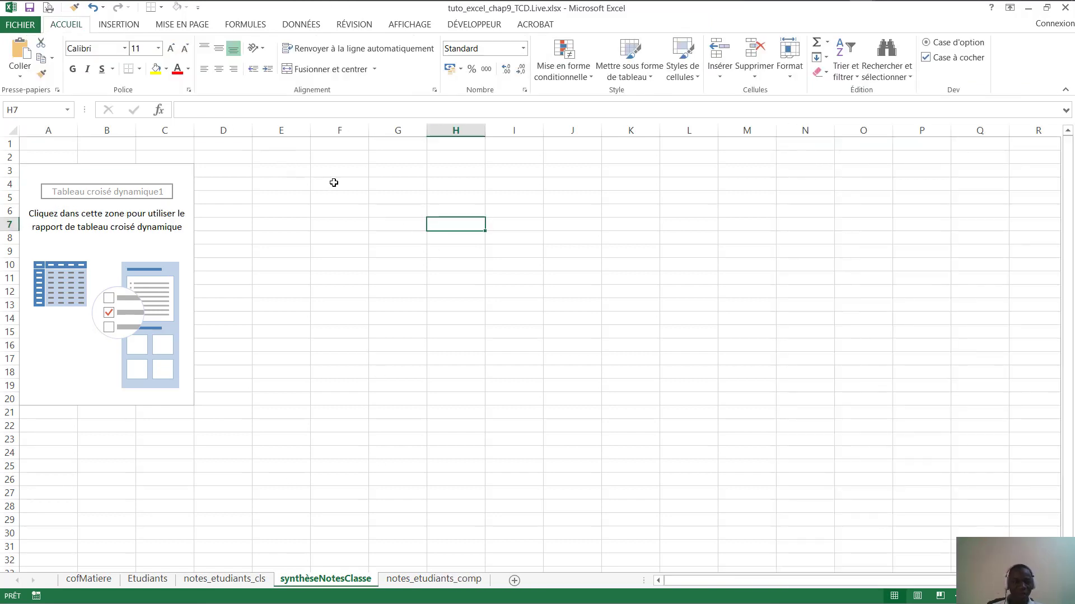
click(334, 183)
click(31, 171)
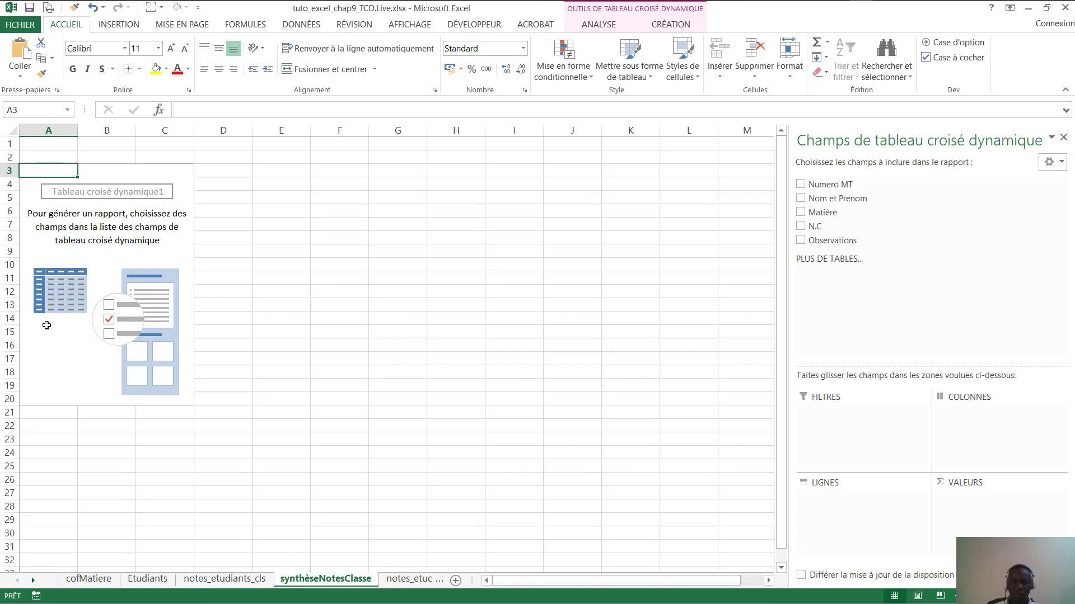
click(665, 25)
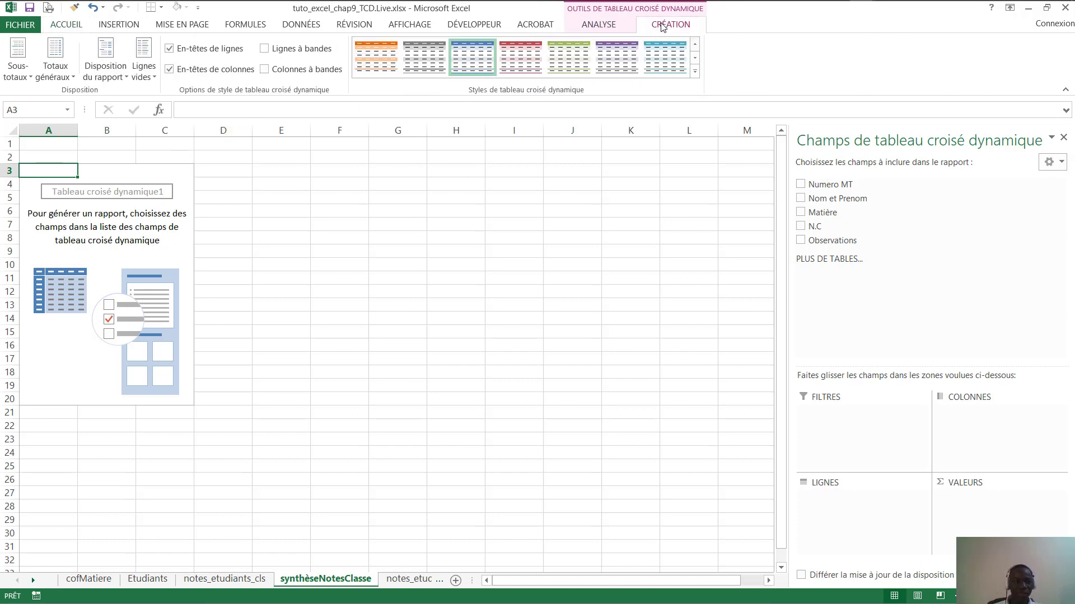
Rename the empty pivot table as syntheseNCLS.
click(601, 25)
click(73, 77)
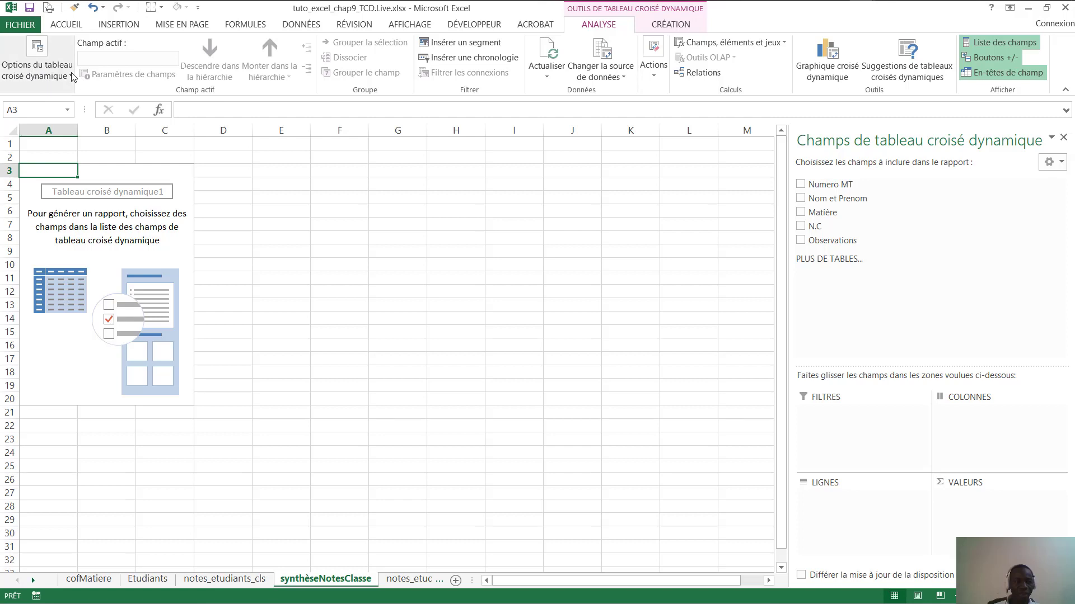
click(116, 119)
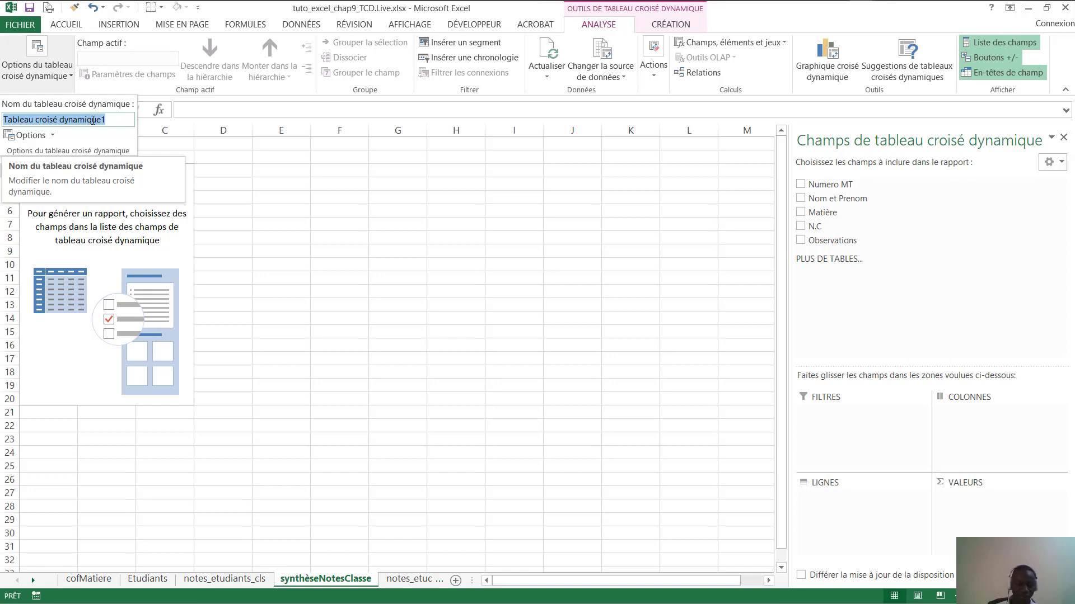
text(syn)
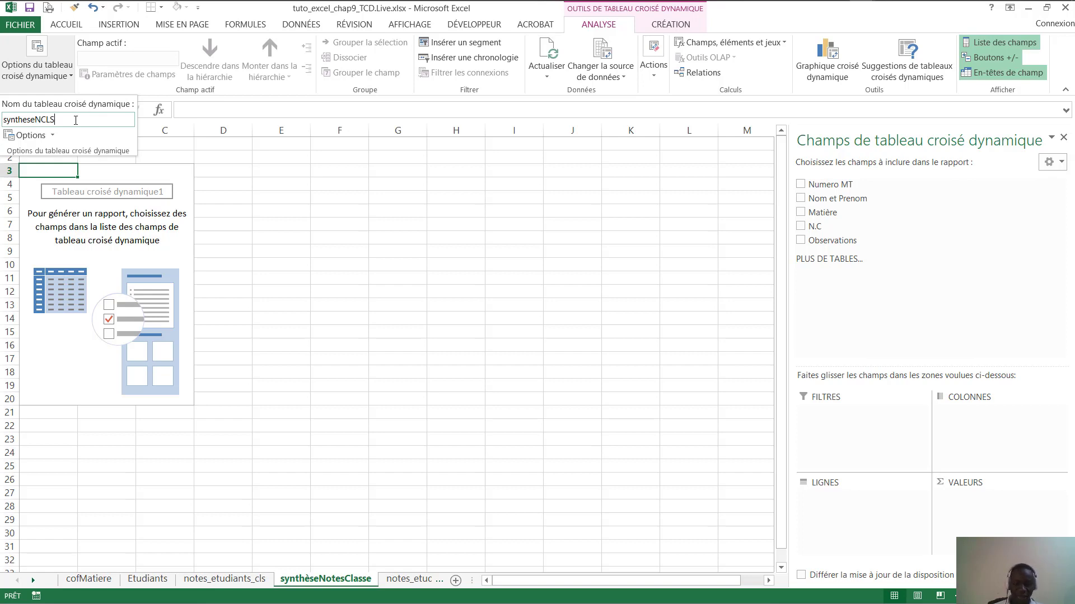
text(theseNCLS)
key(Return)
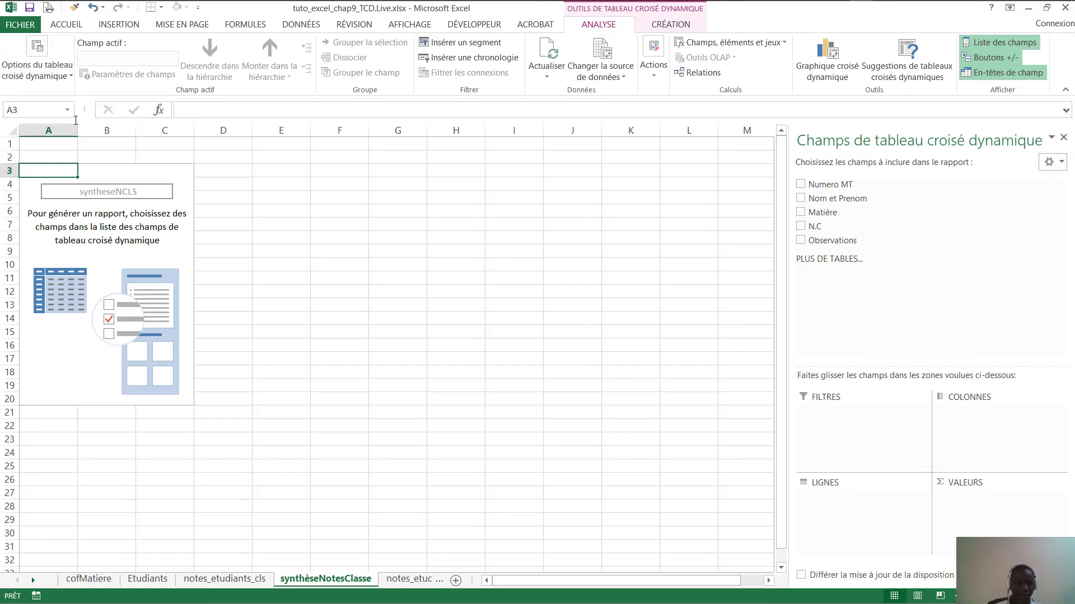
click(31, 187)
click(40, 171)
click(339, 184)
click(395, 223)
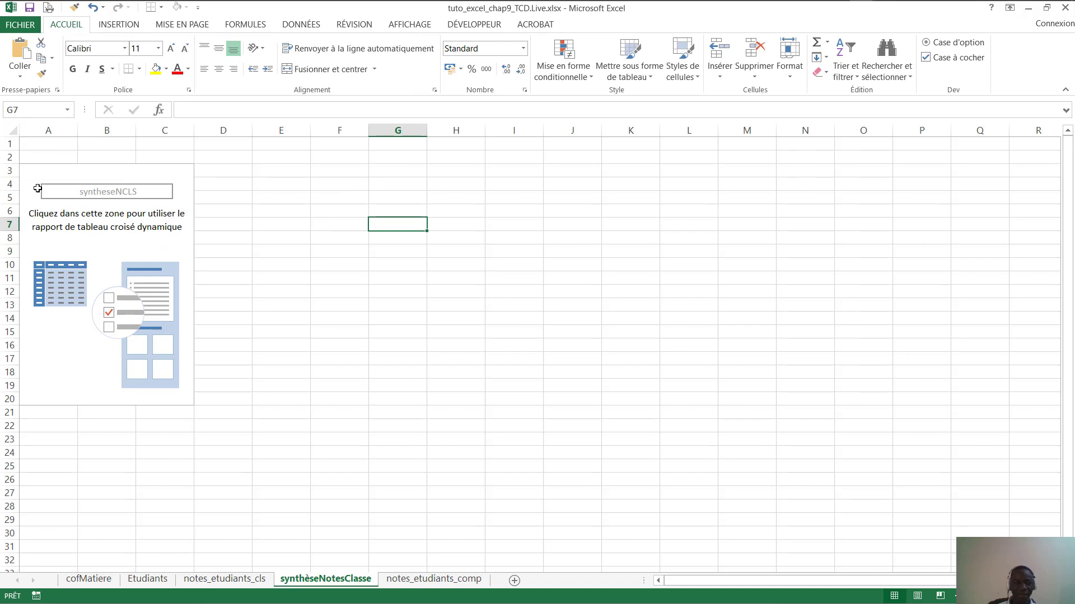
Add the Nom et Prenom field and, below it, the Numero MT field to the pivot table's row labels.
click(32, 170)
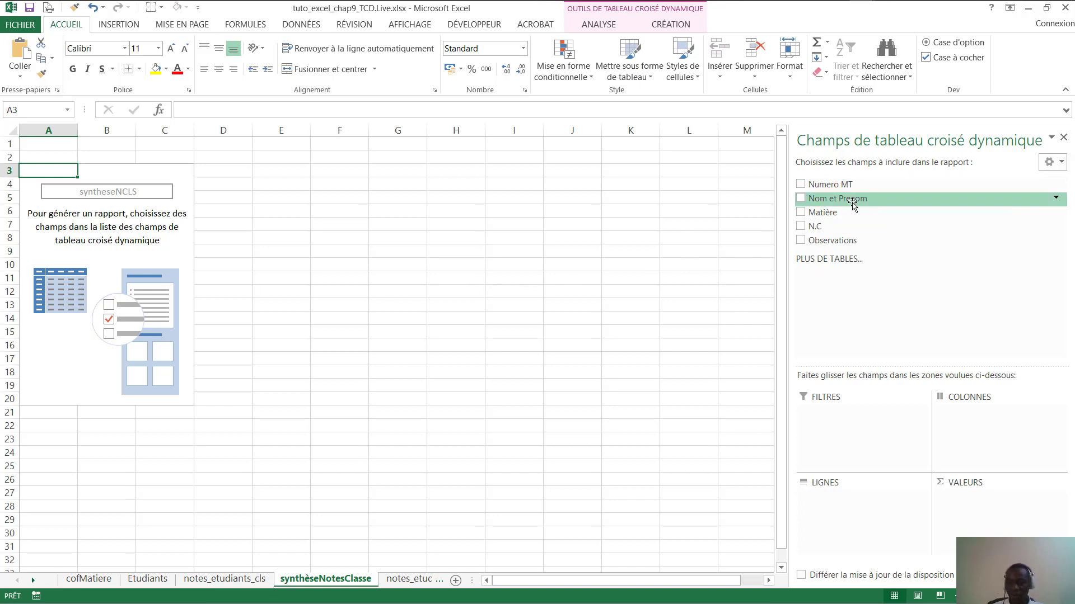
drag(846, 199, 859, 500)
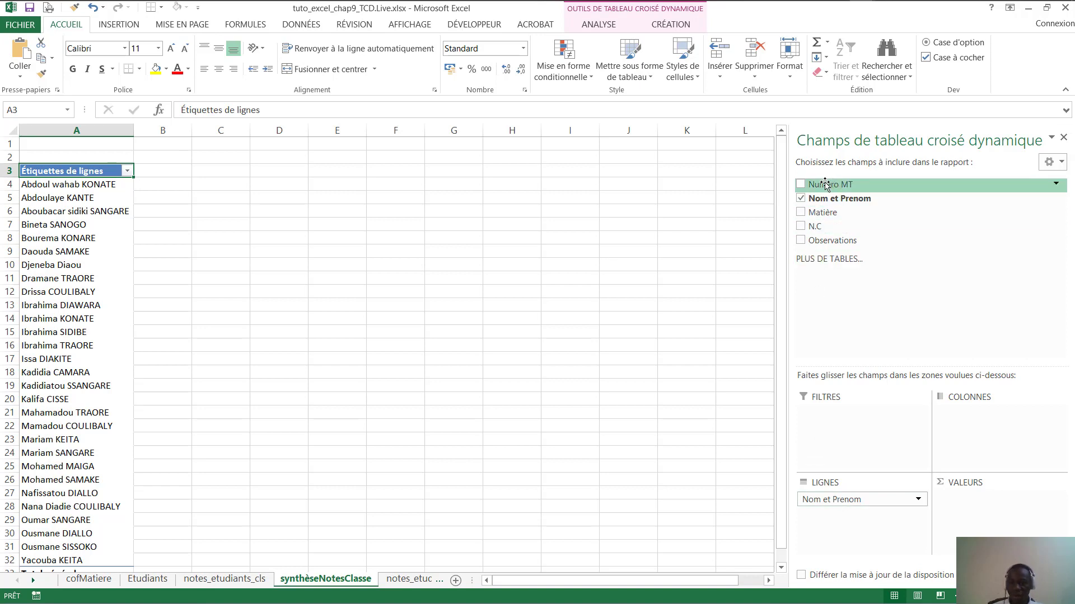
drag(828, 185, 835, 527)
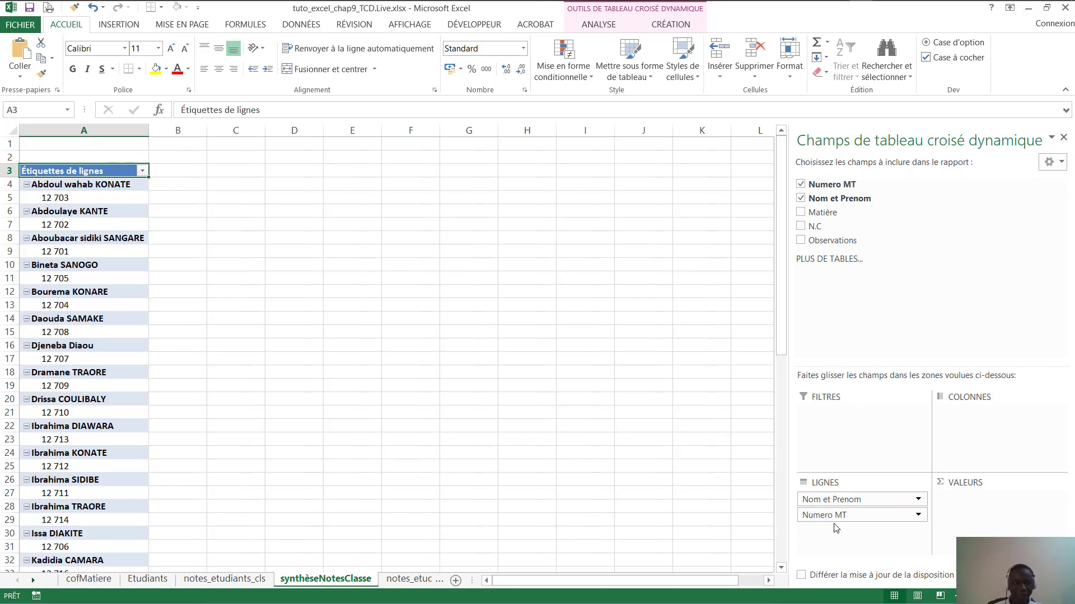
click(100, 184)
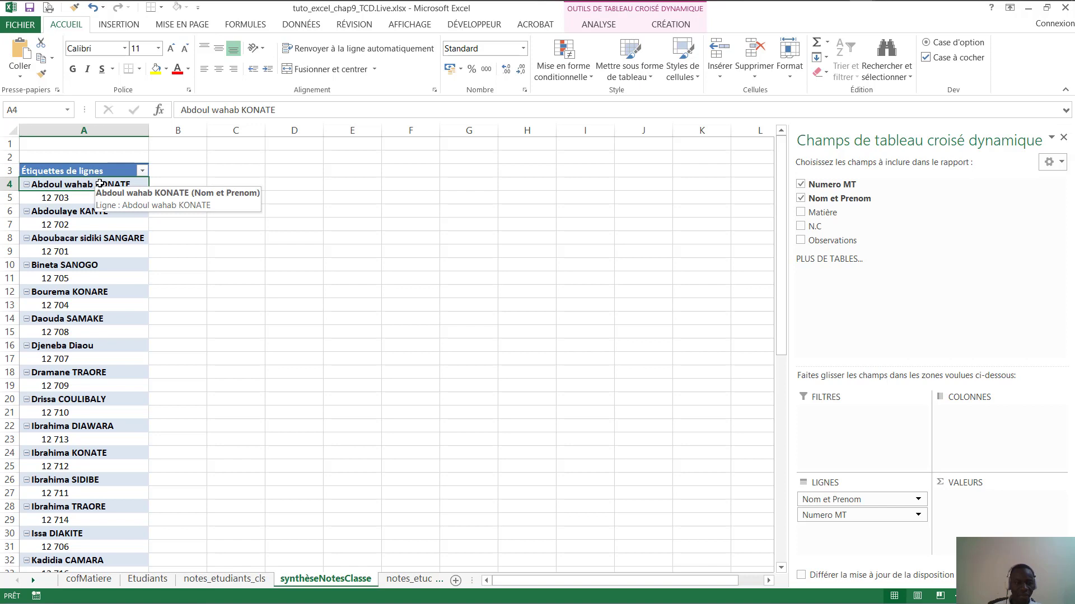
click(55, 200)
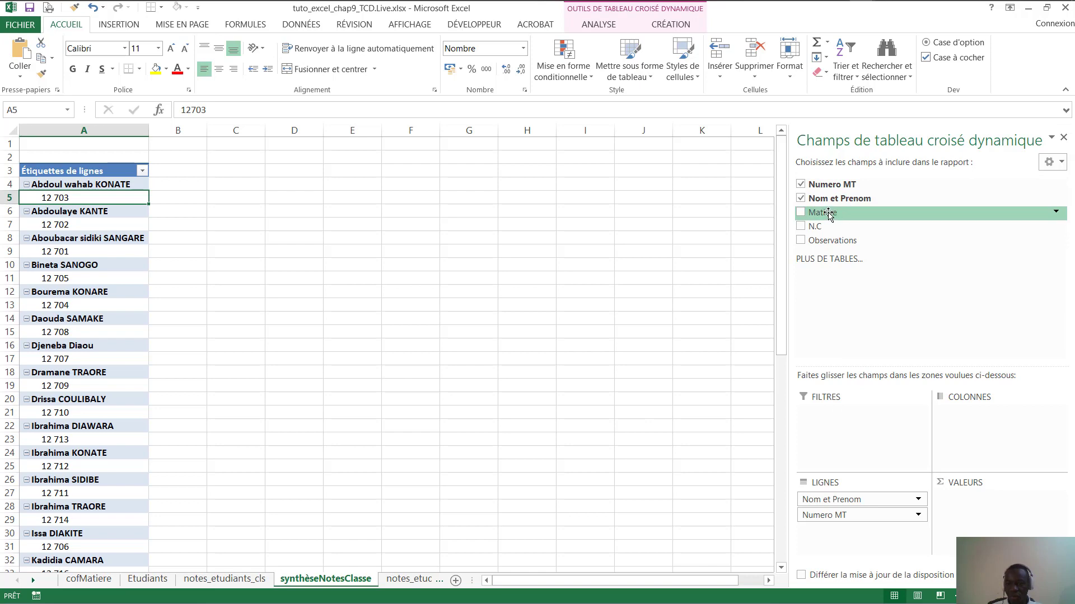
Add the Matière field to the pivot table's columns and go through the resulting column headings.
drag(827, 214, 975, 413)
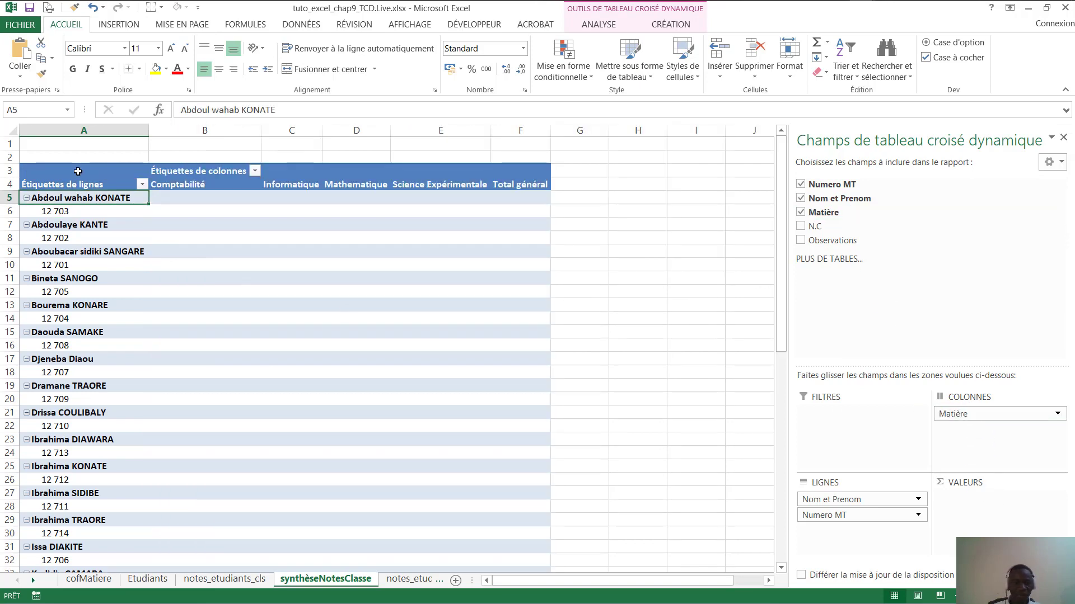
click(179, 185)
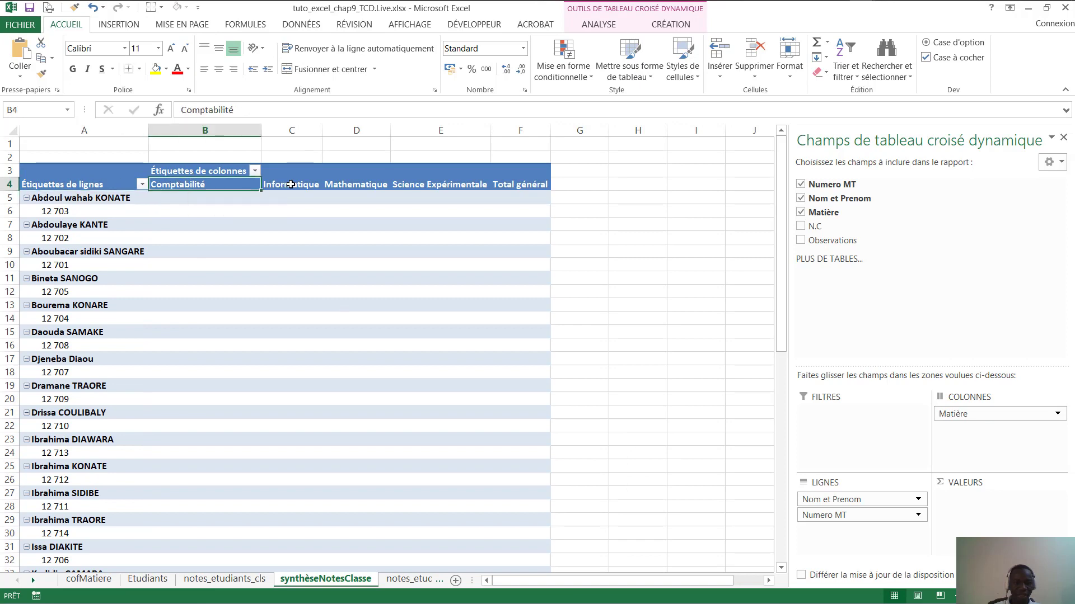
click(288, 185)
click(363, 185)
click(473, 185)
click(532, 185)
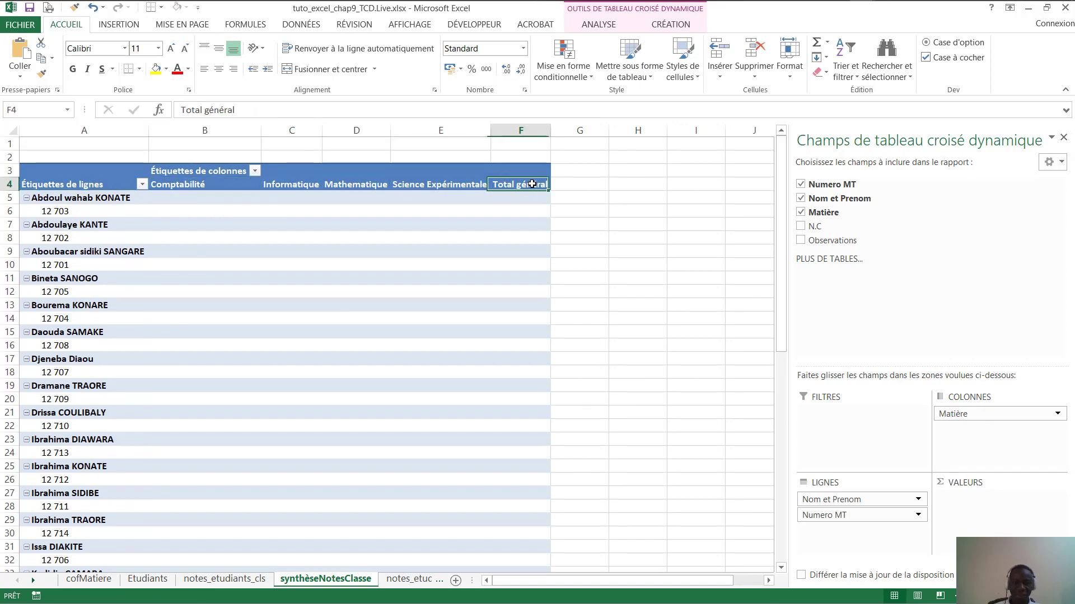
click(68, 199)
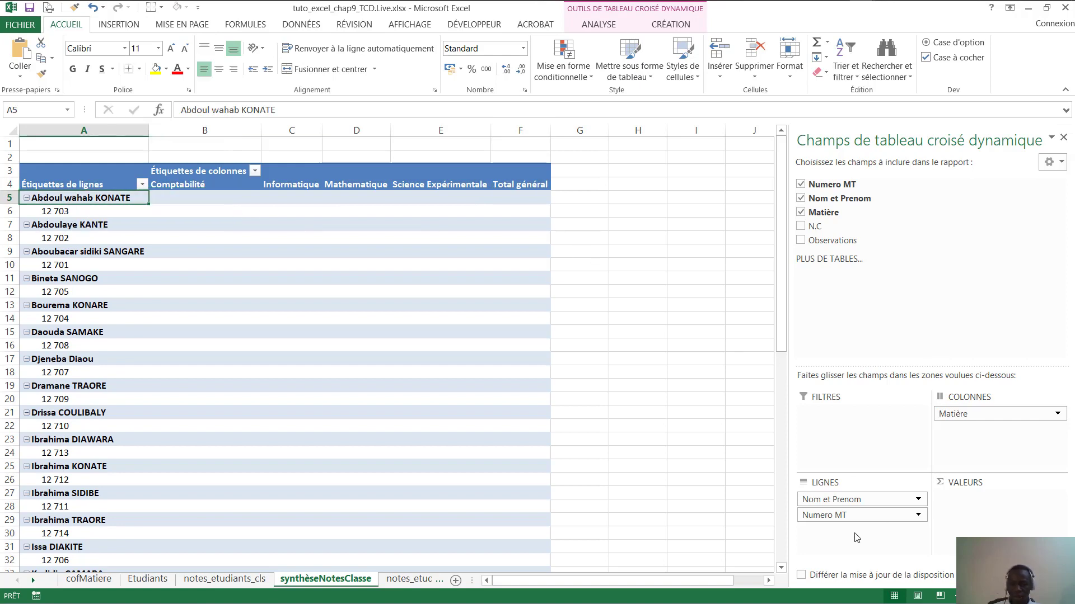
Place Numero MT above Nom et Prenom in the row labels and add N.C as a summed value field.
drag(842, 515, 853, 500)
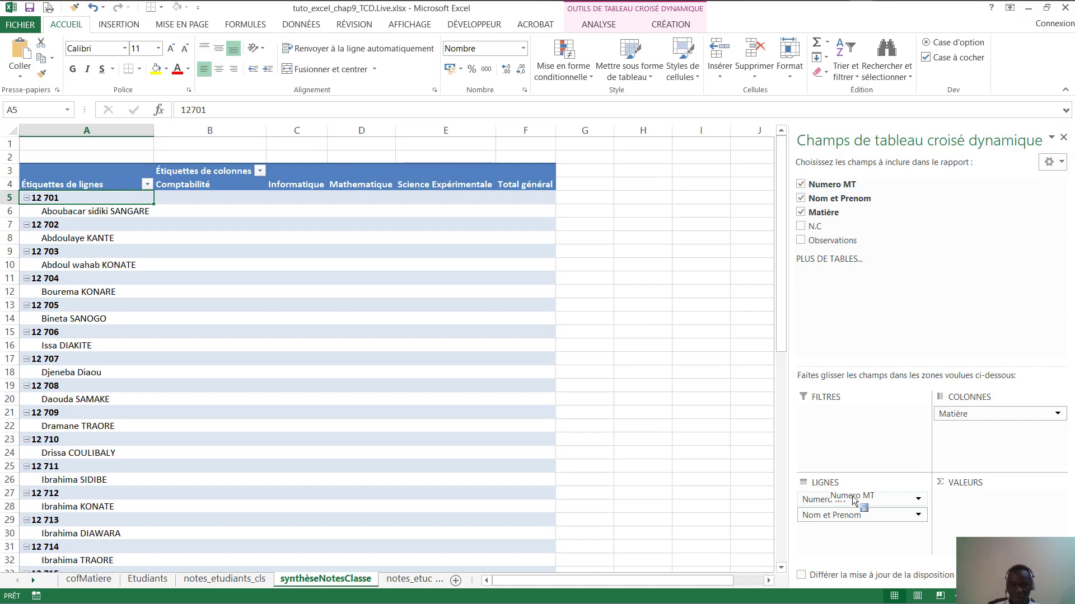
drag(853, 500, 851, 500)
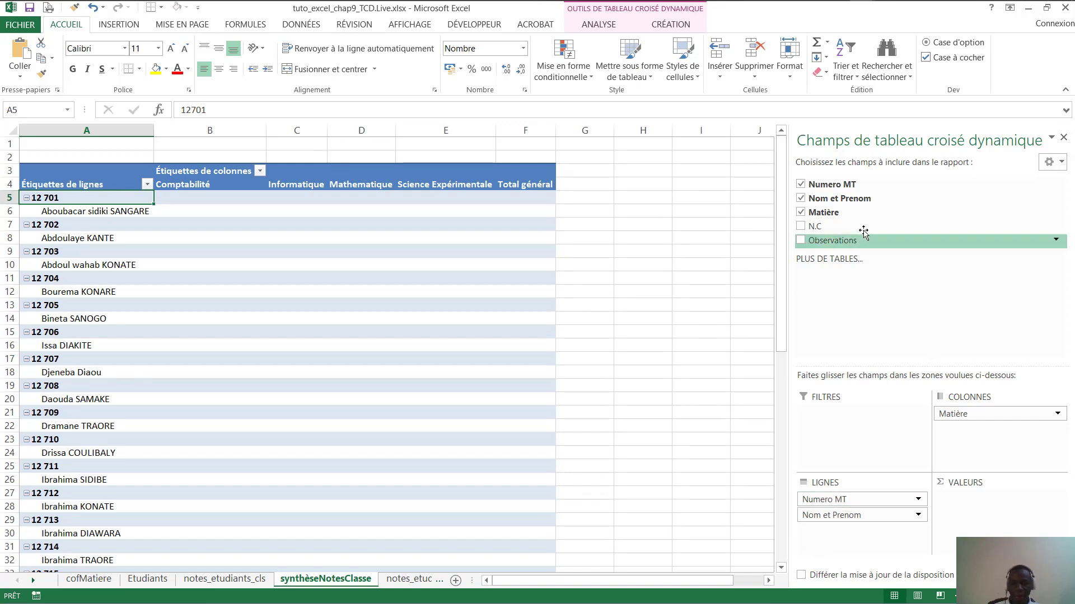
drag(816, 228, 980, 504)
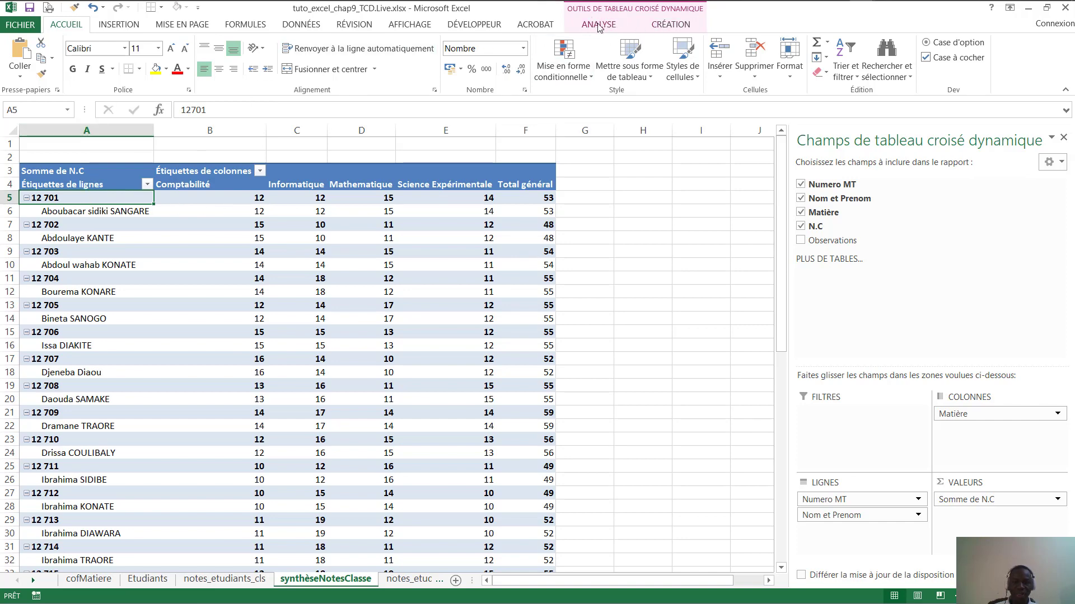
Change the pivot table's report layout to tabular form.
click(677, 23)
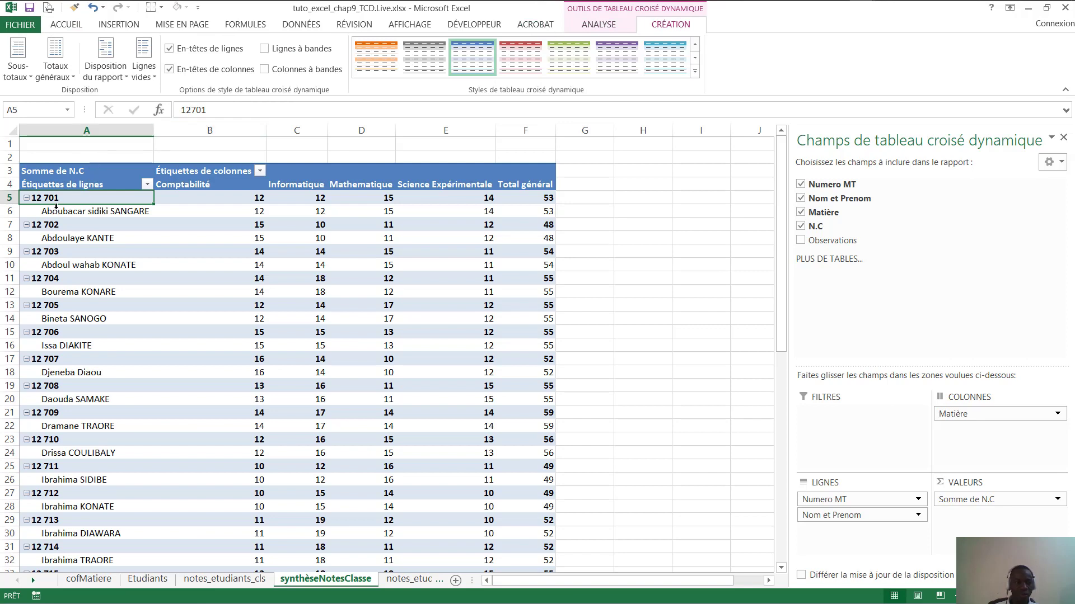
click(127, 79)
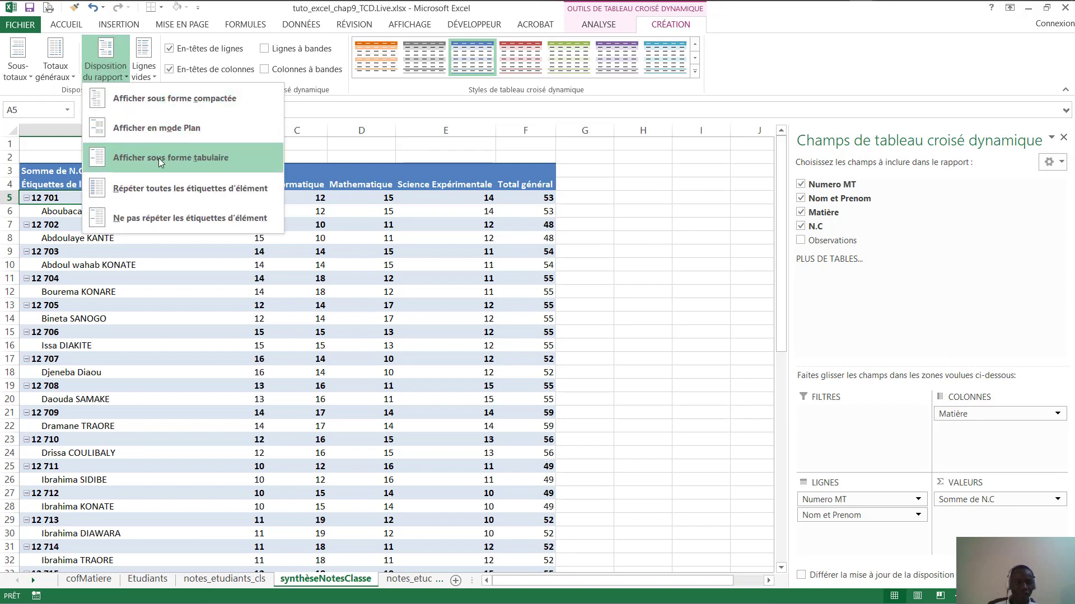
click(191, 156)
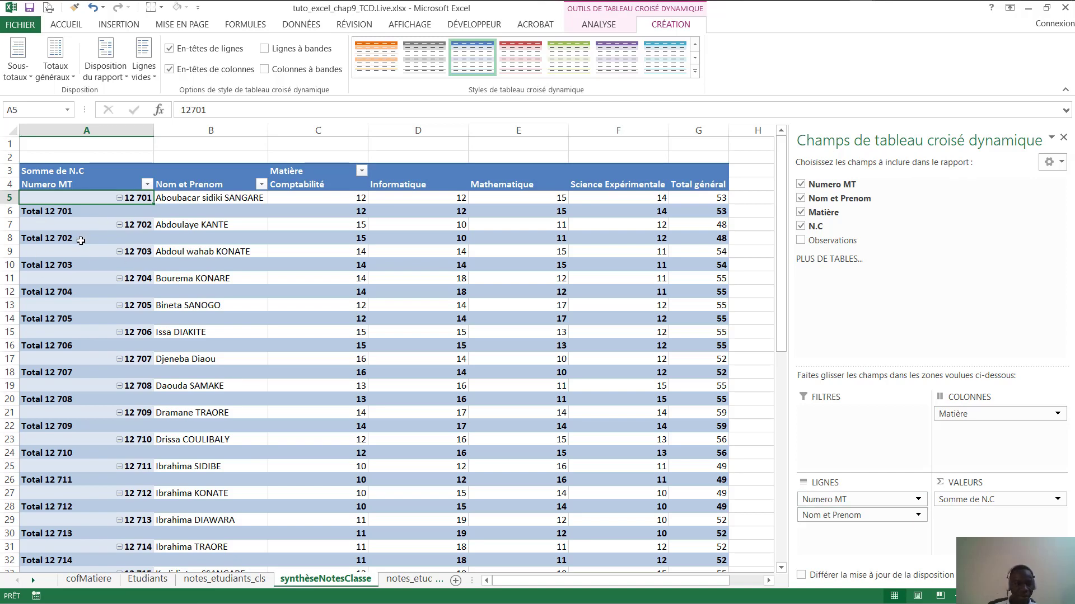
Remove the subtotal rows of the Numero MT field by setting its subtotals to Aucun.
click(31, 213)
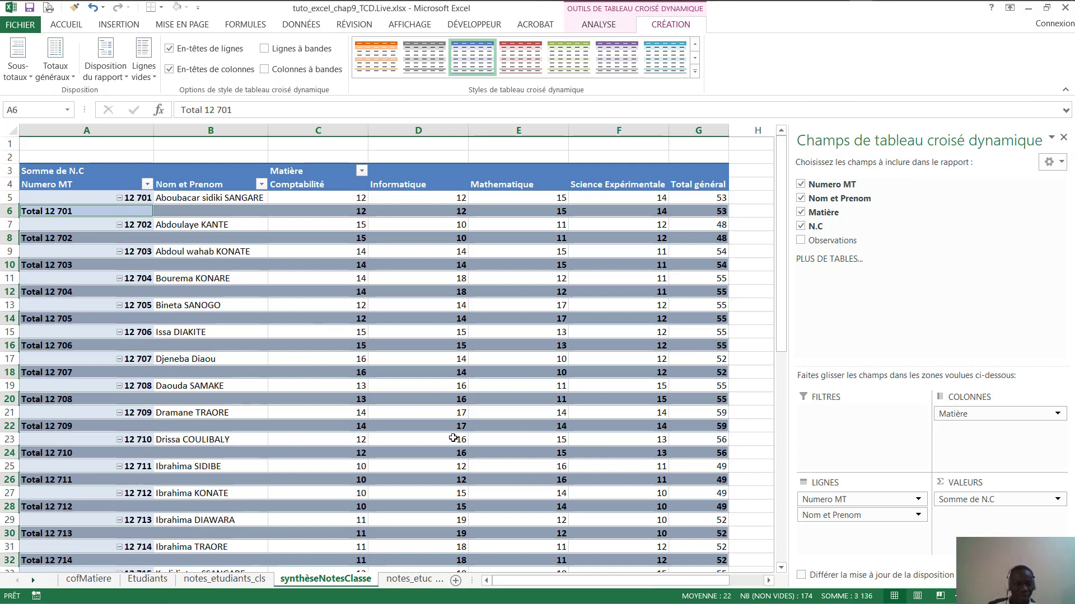
click(919, 500)
click(834, 484)
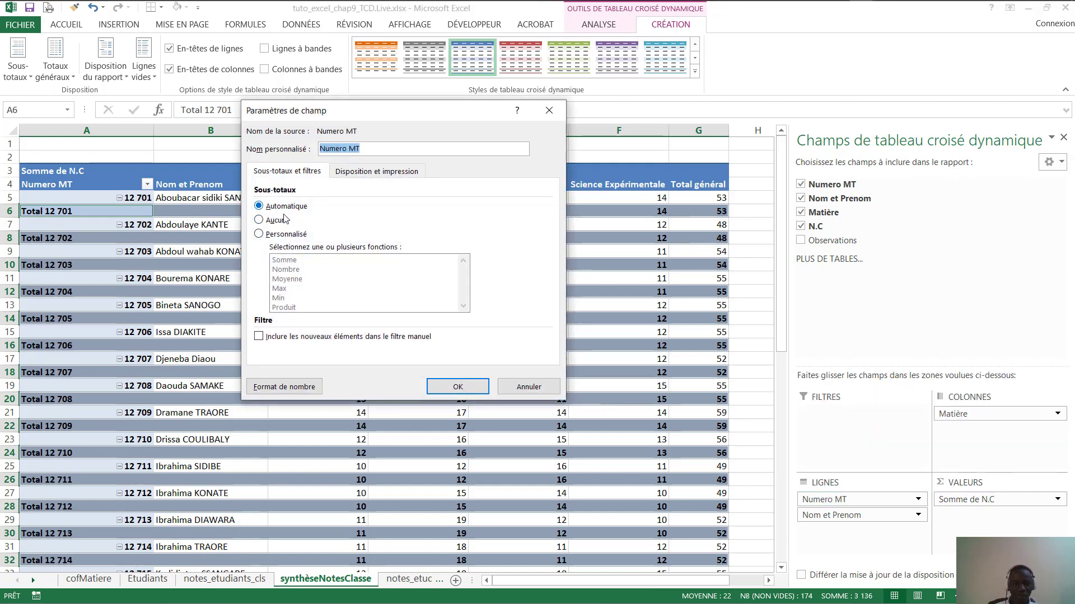
click(273, 223)
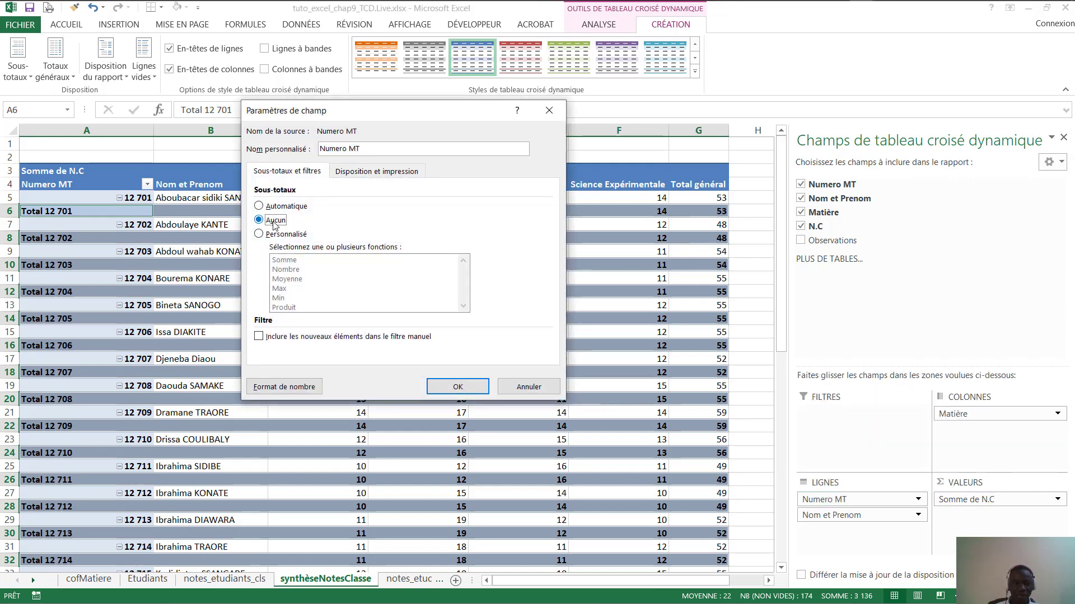
click(461, 387)
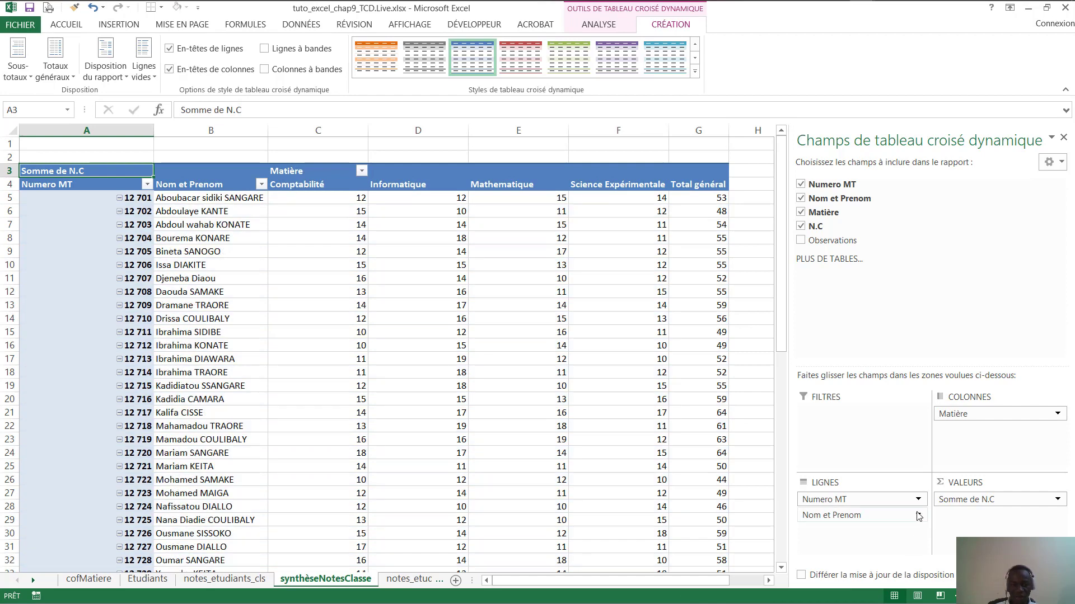
Set the subtotals of the Nom et Prenom row field to Aucun.
click(919, 516)
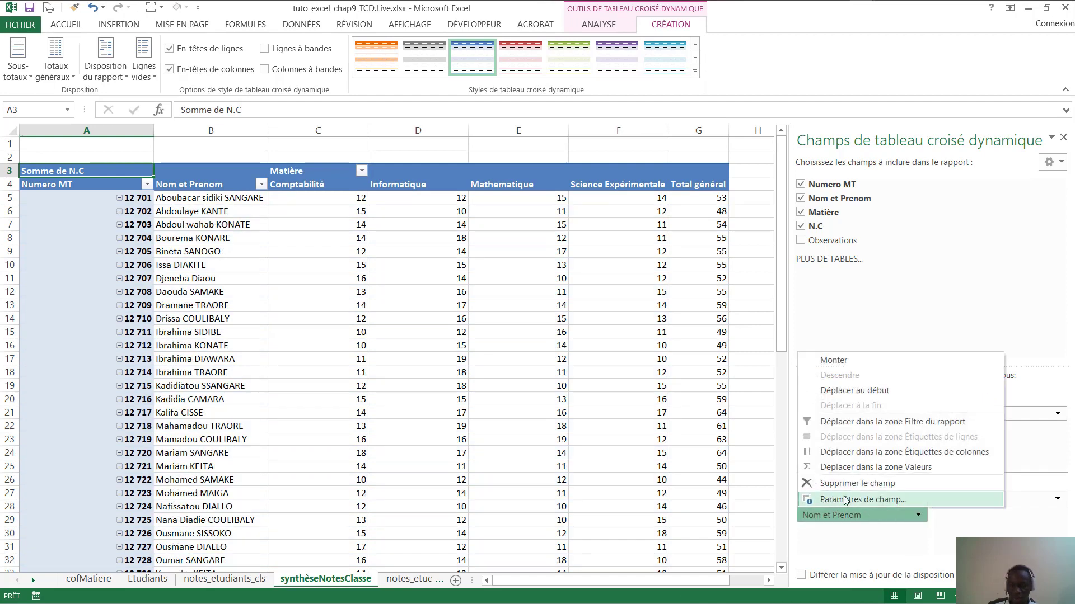
click(846, 499)
click(276, 221)
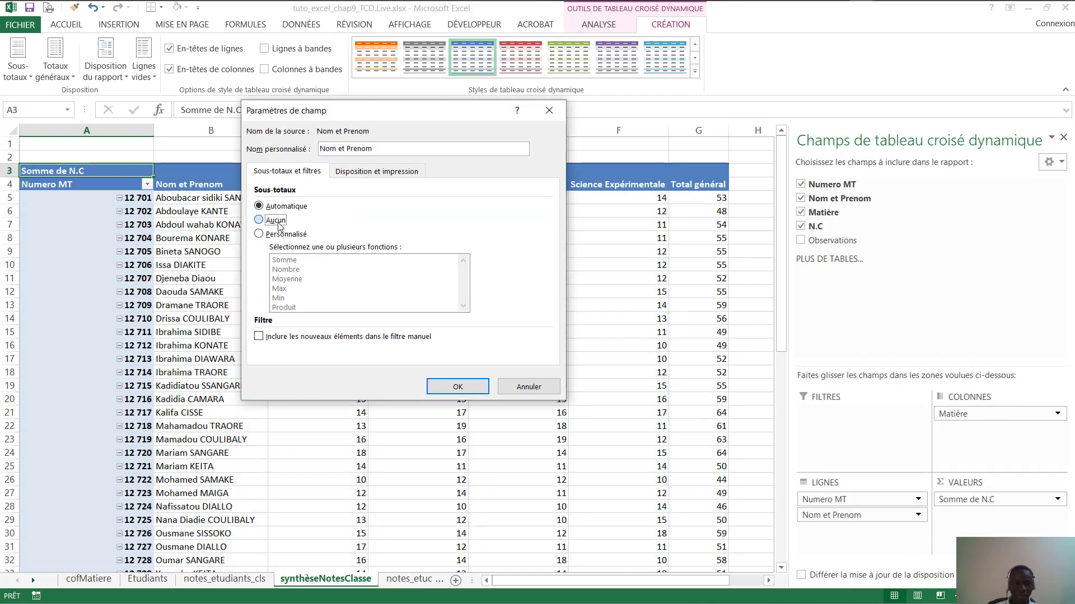
click(458, 387)
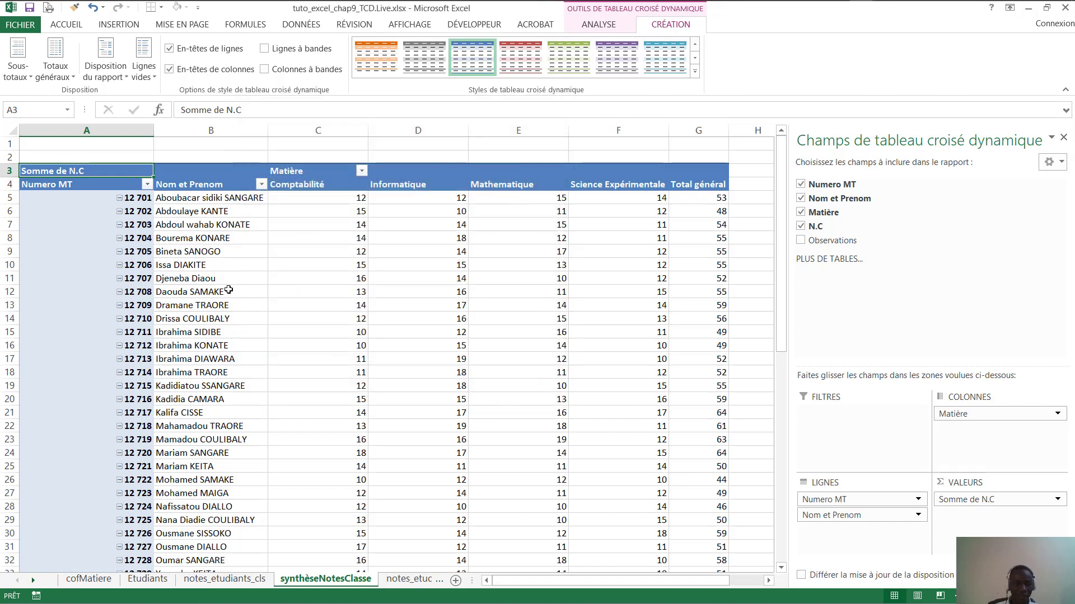
click(175, 236)
click(112, 160)
click(100, 173)
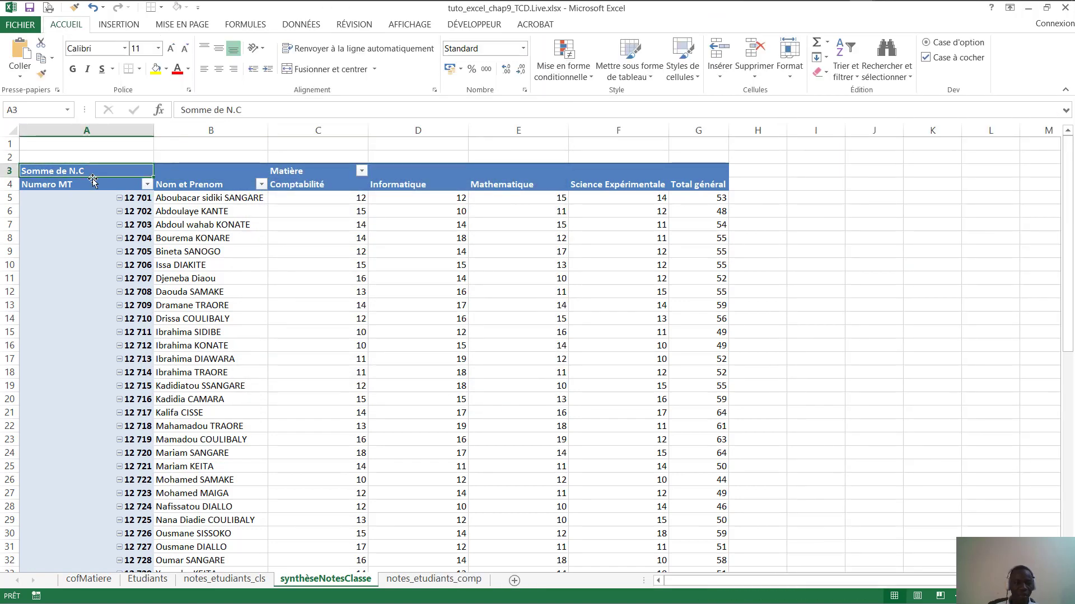
click(480, 278)
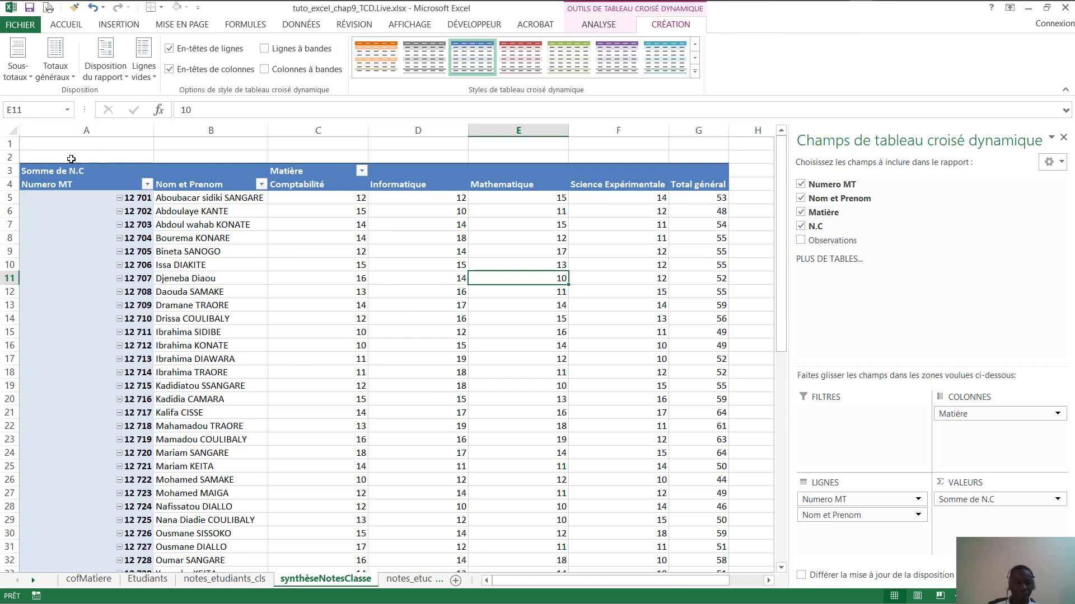
click(62, 176)
click(319, 174)
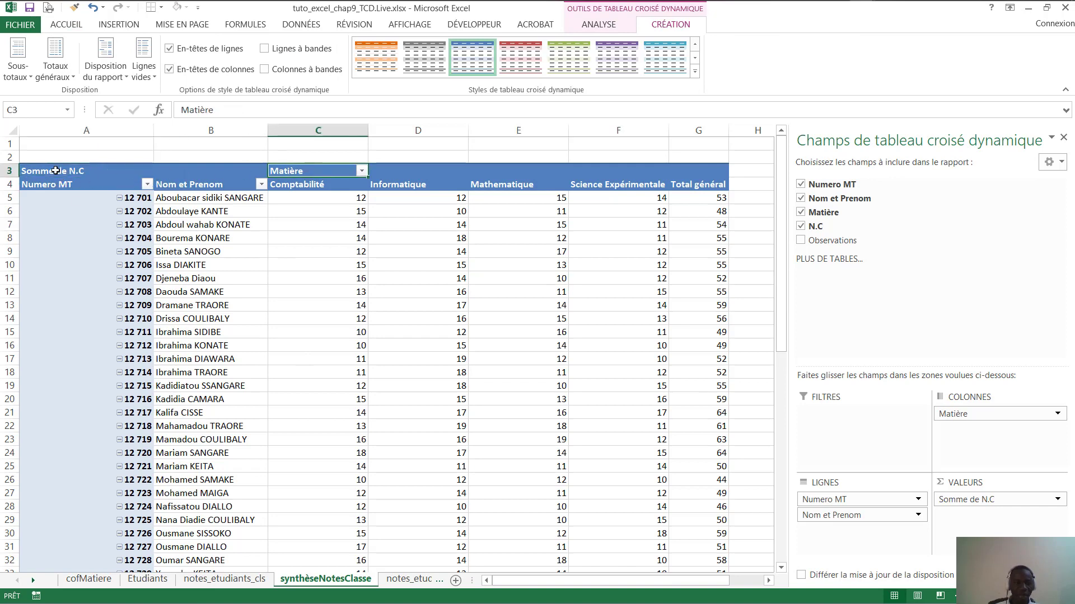
click(56, 166)
Hide the expand/collapse (+/-) buttons beside the student numbers in the pivot table.
click(48, 174)
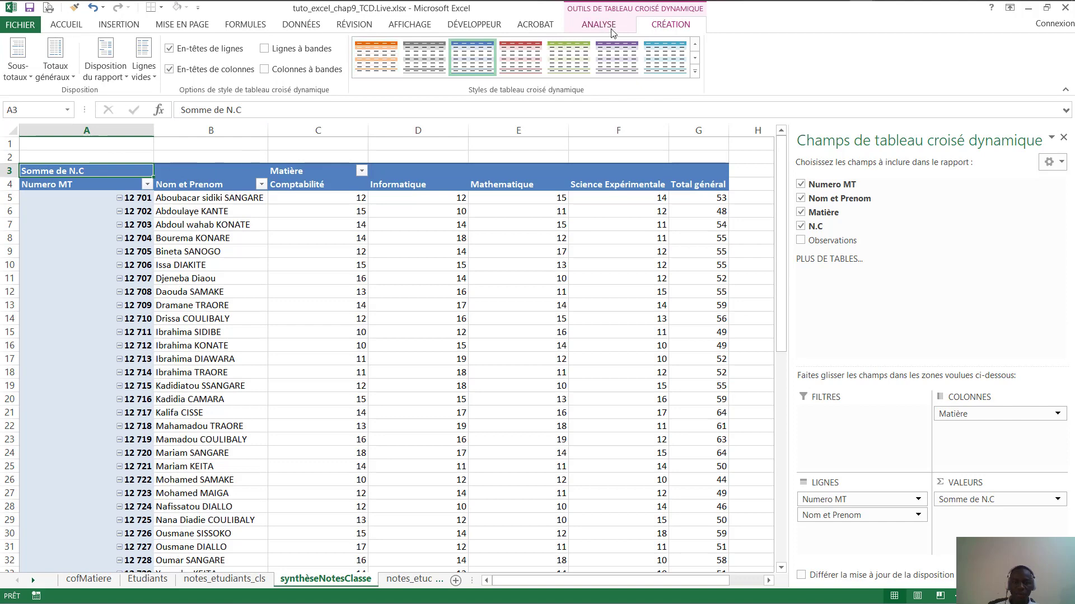
click(626, 28)
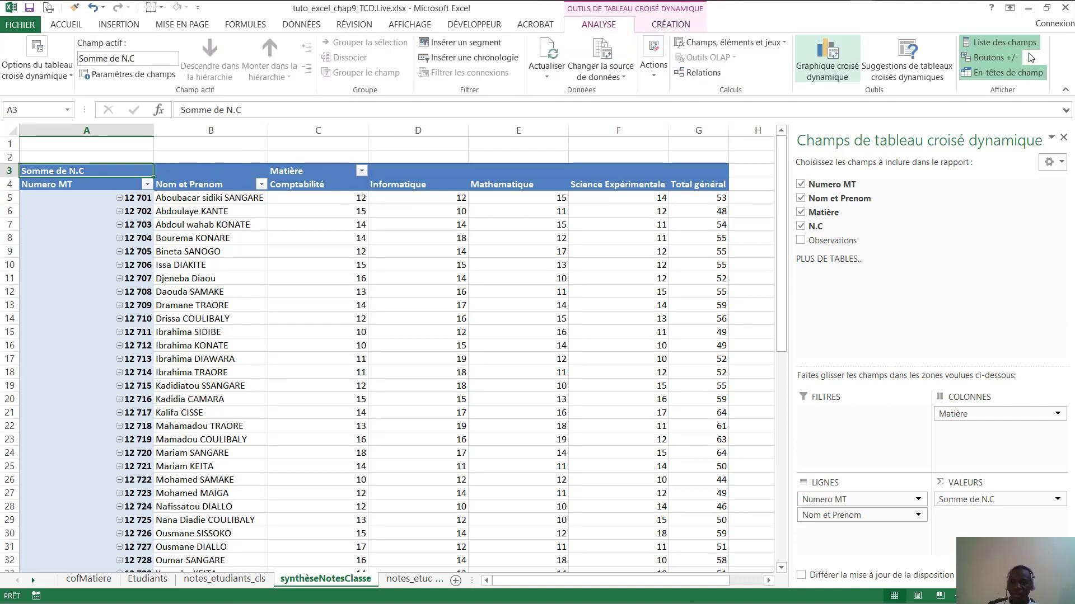
click(995, 57)
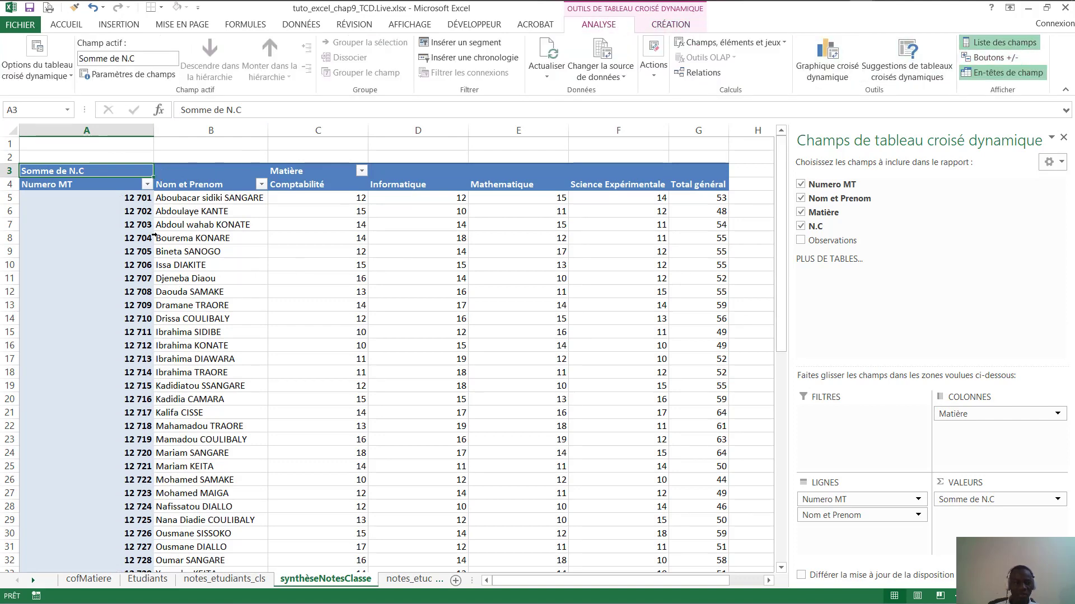
click(124, 261)
click(223, 247)
click(321, 238)
click(437, 235)
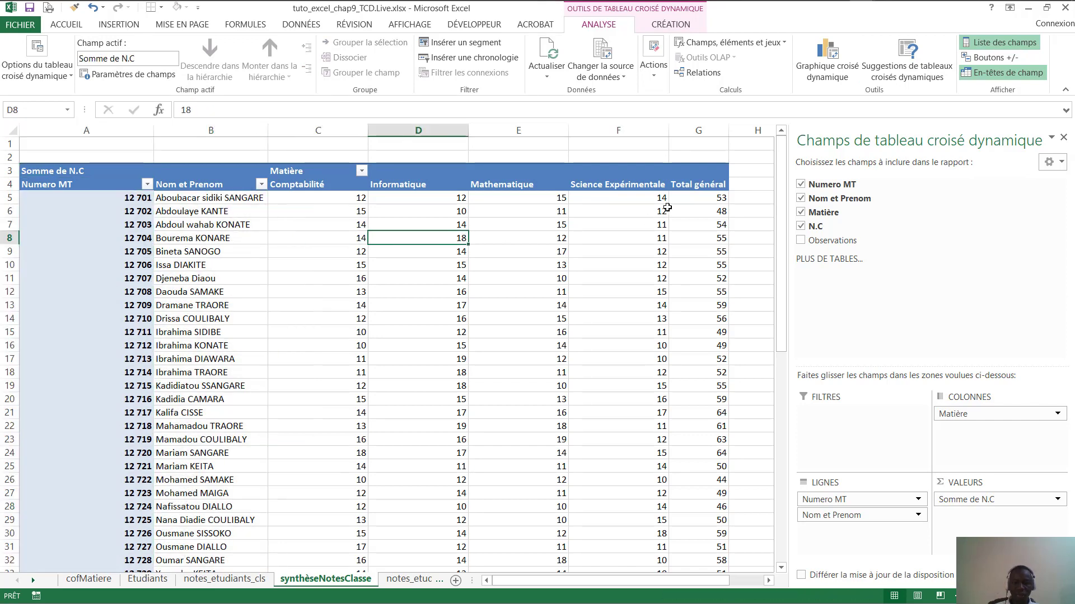
click(704, 169)
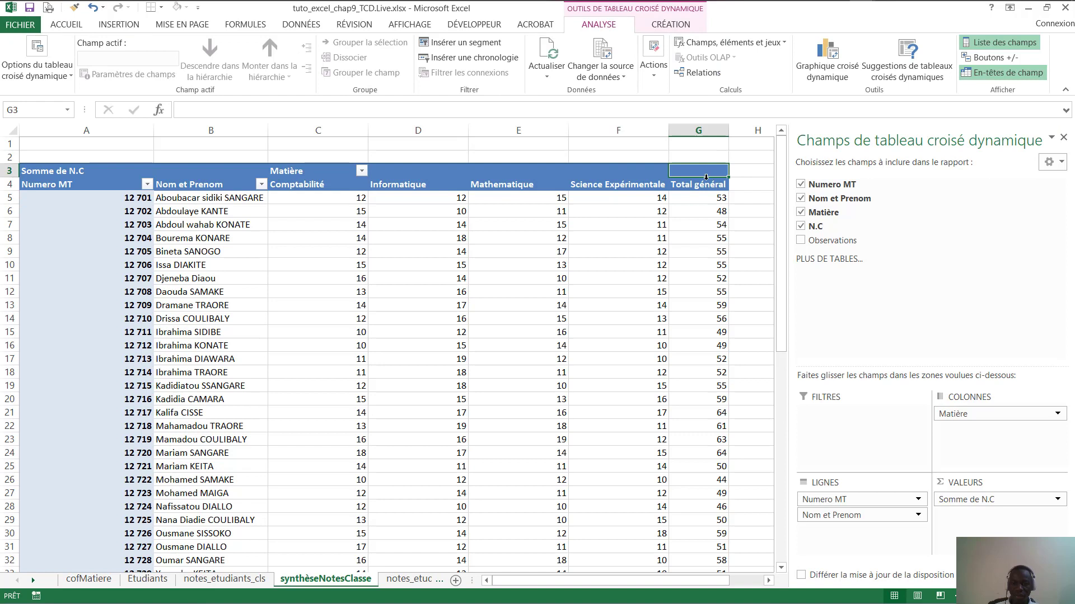
Remove the Total général column from the class grades pivot table.
click(706, 177)
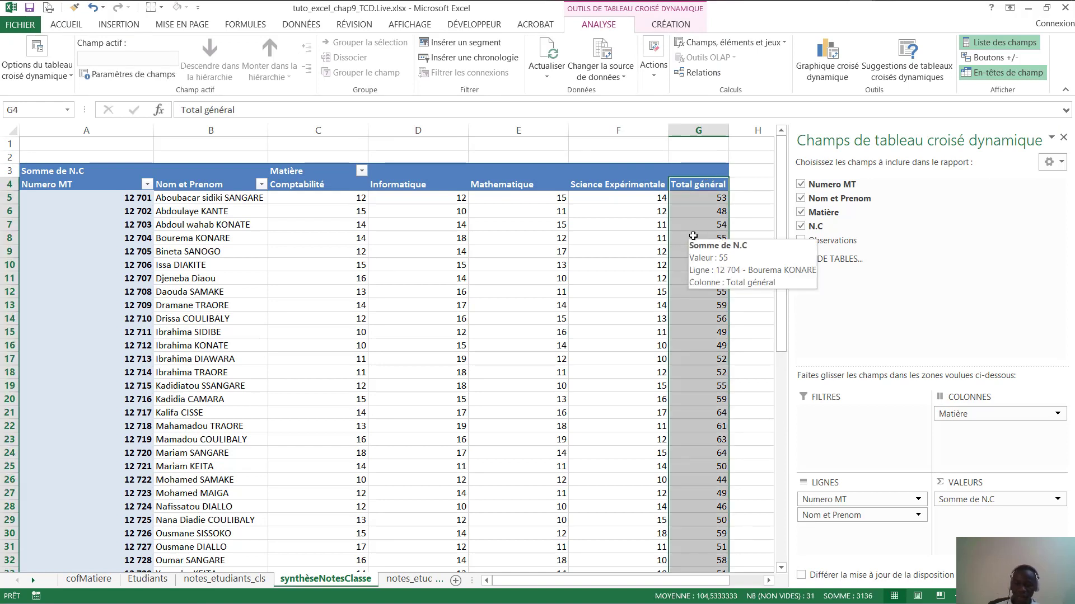
right_click(692, 236)
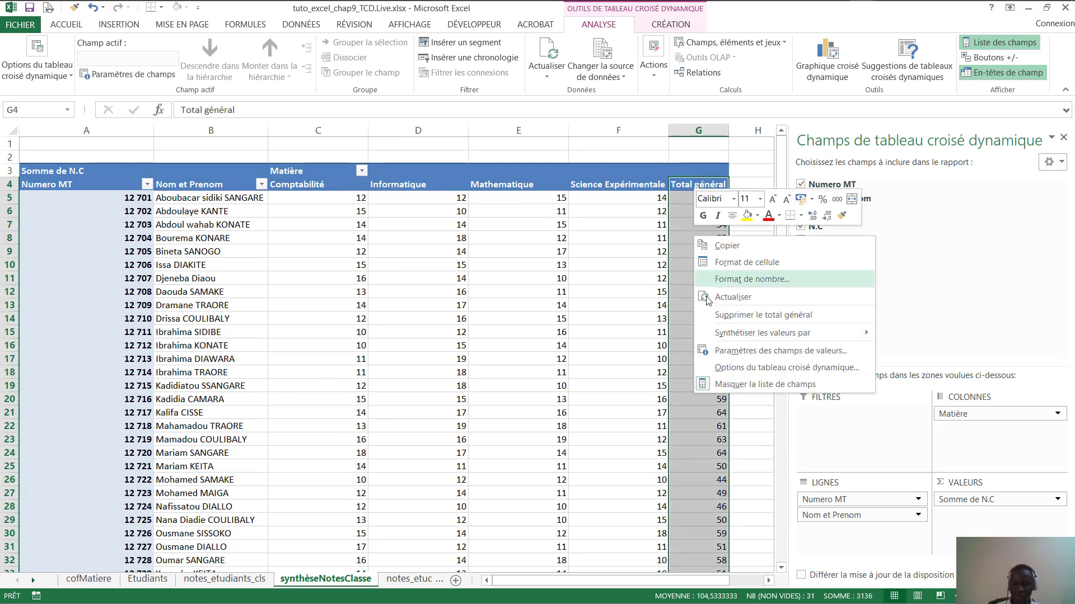
click(788, 317)
Remove the Total général row at the end of the class grades pivot table.
scroll(336, 359, down, 5)
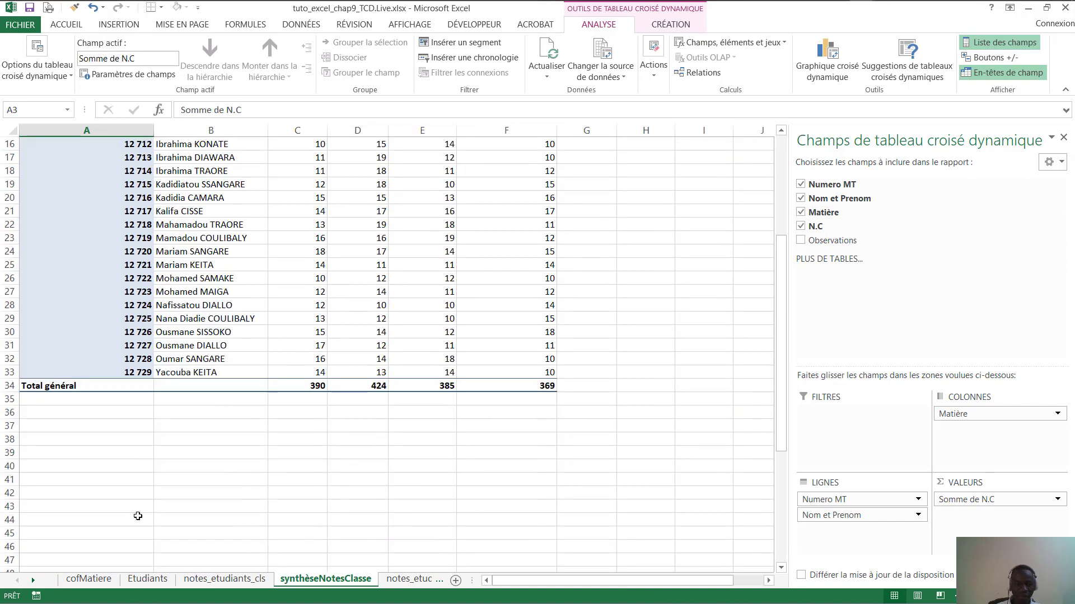
click(11, 385)
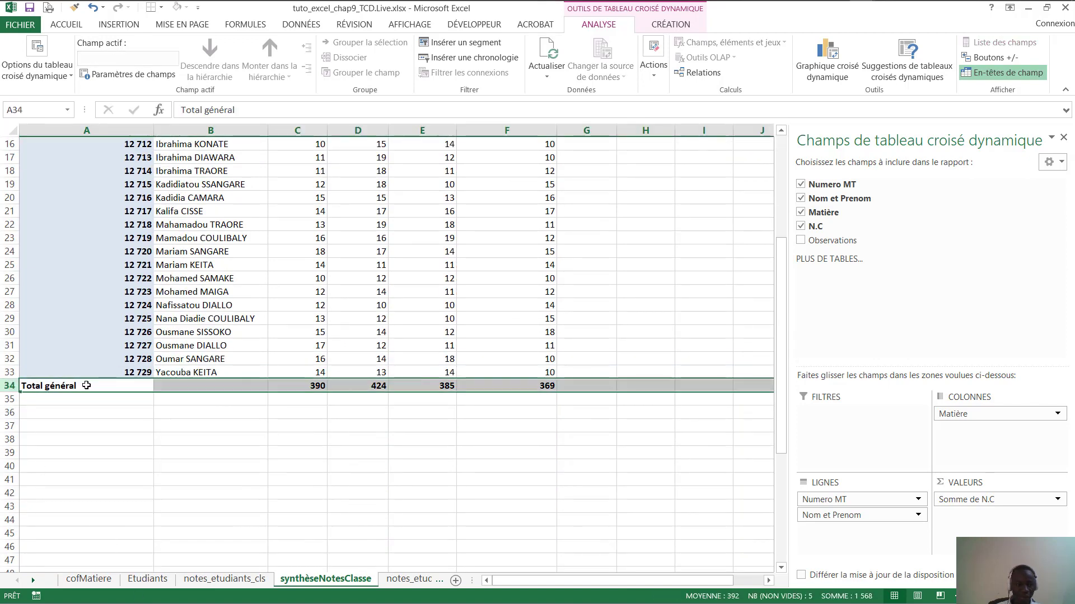
click(87, 386)
right_click(86, 386)
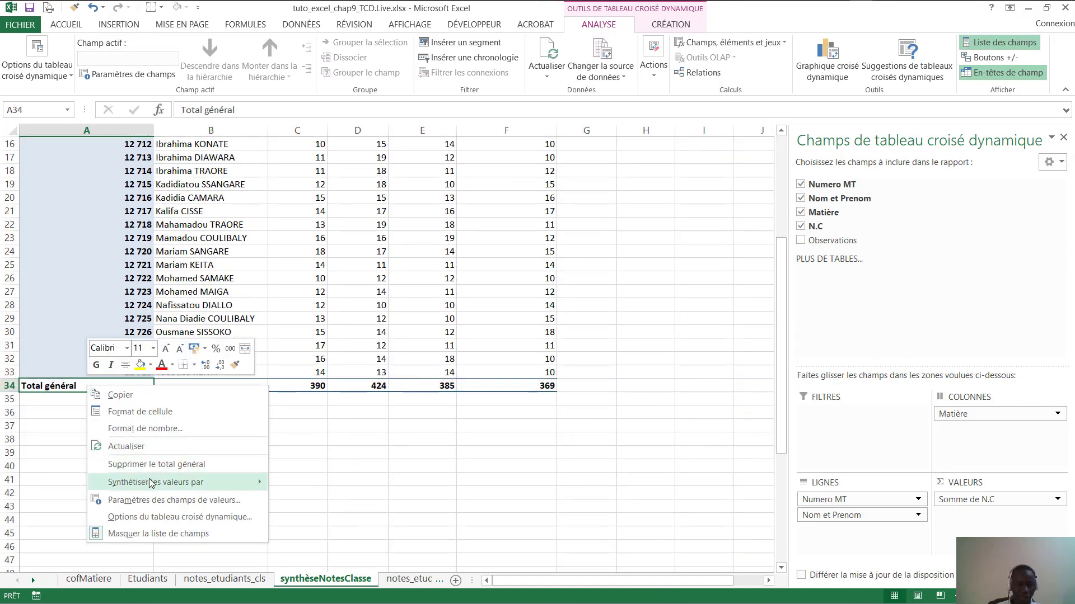
click(197, 464)
click(620, 317)
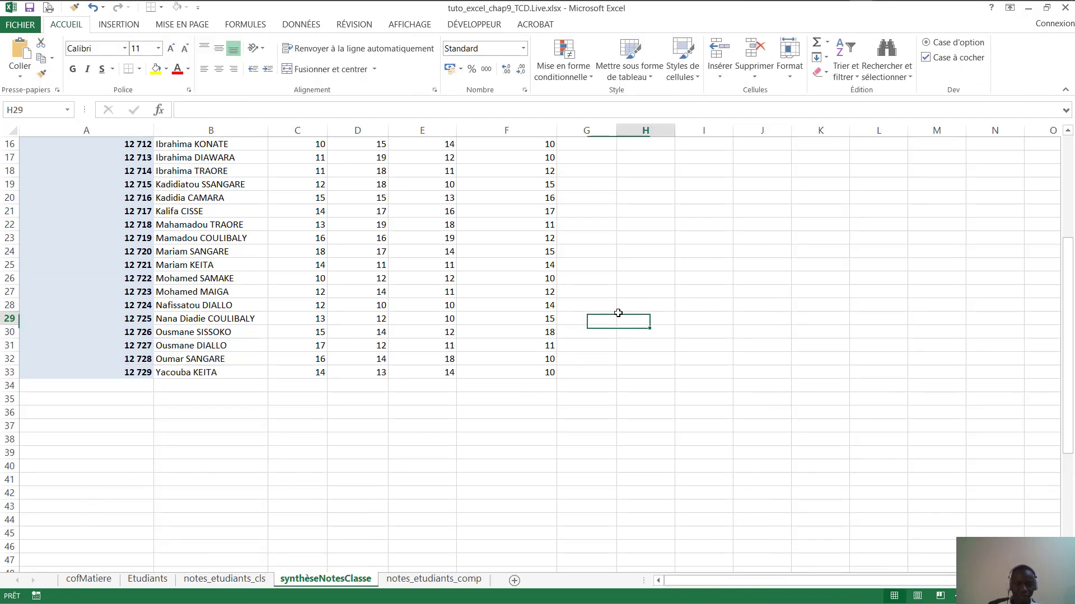
Examine the finished class grades pivot table, reading the first student's row across the four subject columns.
scroll(540, 311, up, 5)
click(232, 245)
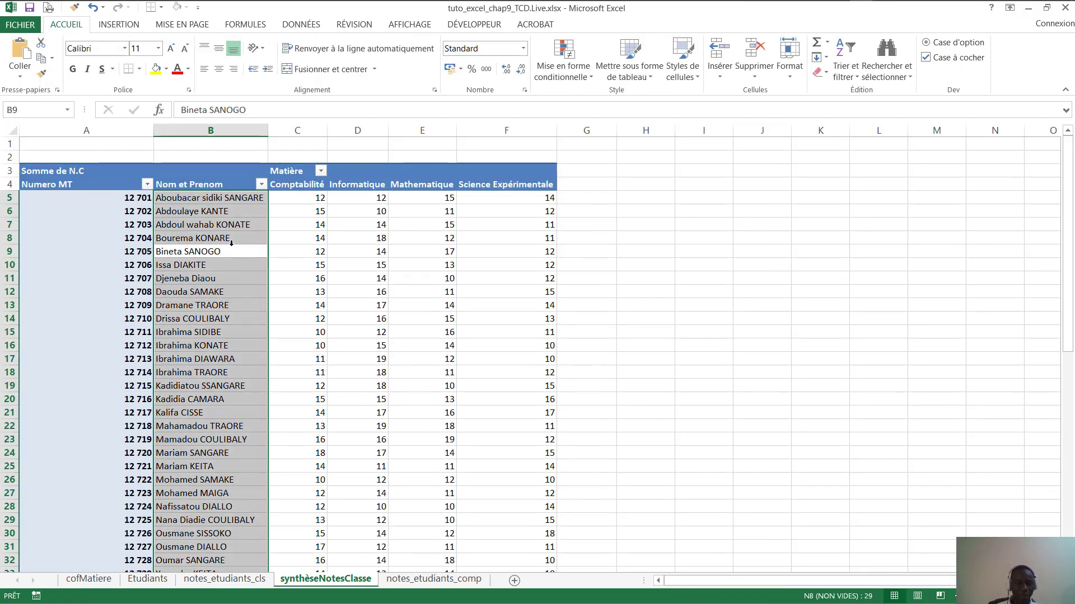
click(187, 197)
click(298, 198)
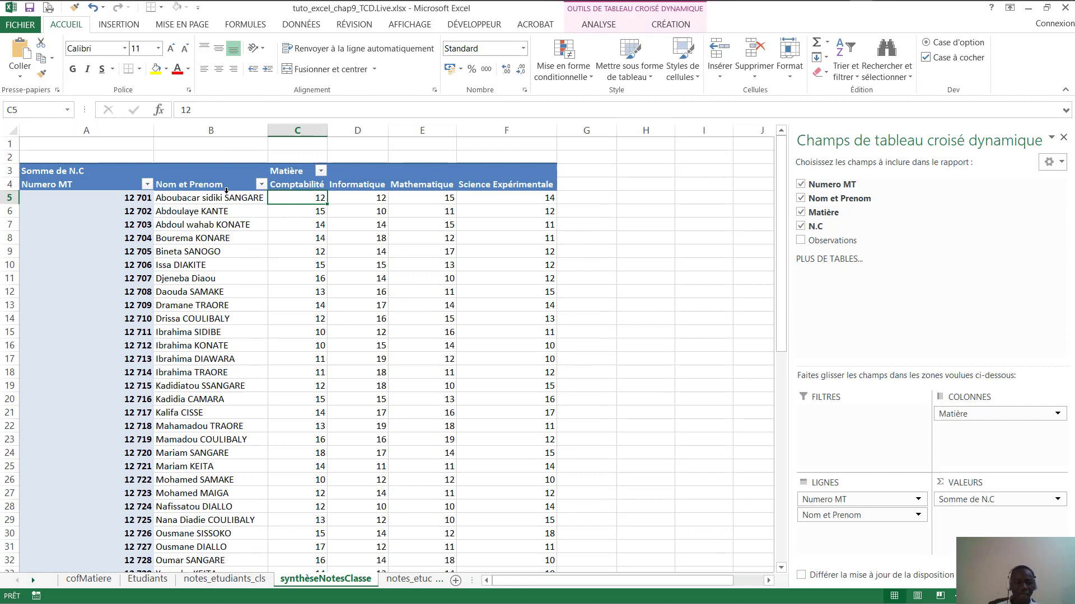
click(191, 205)
click(315, 197)
click(364, 197)
click(526, 201)
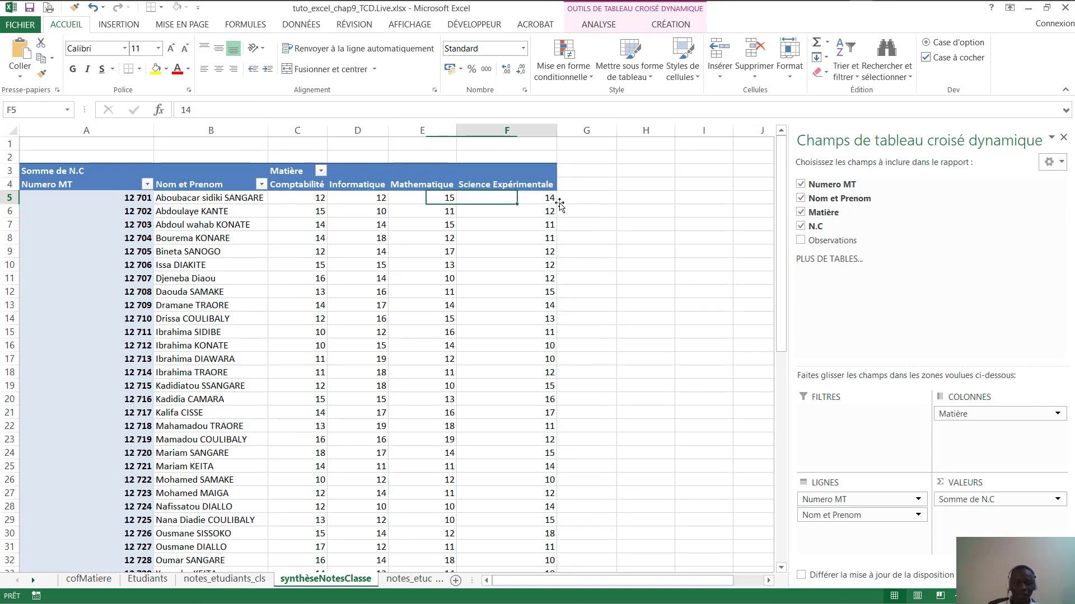
click(560, 205)
click(322, 201)
click(184, 199)
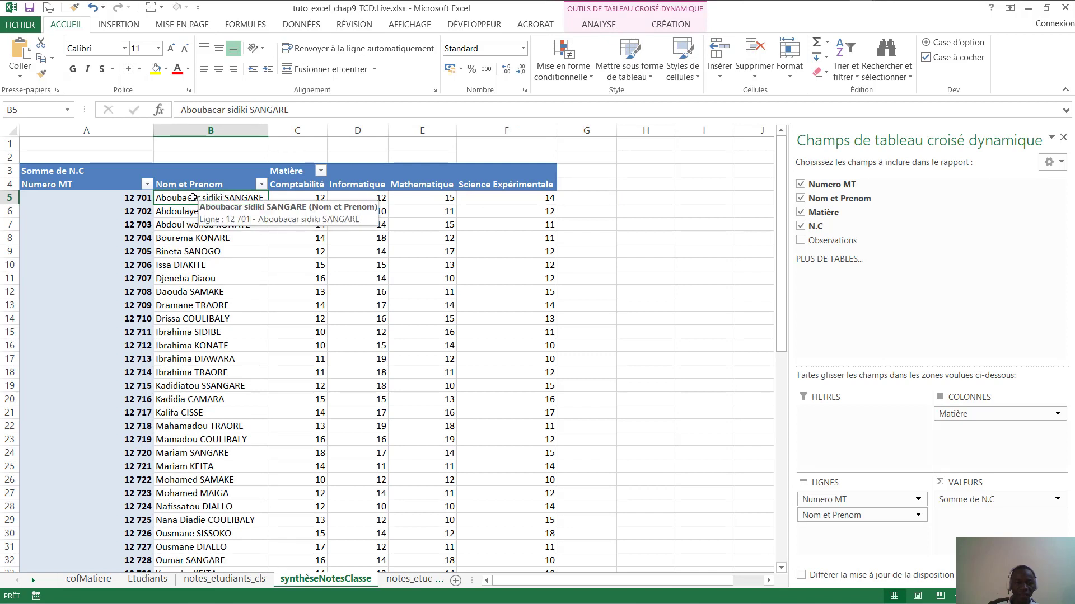
click(310, 187)
click(407, 187)
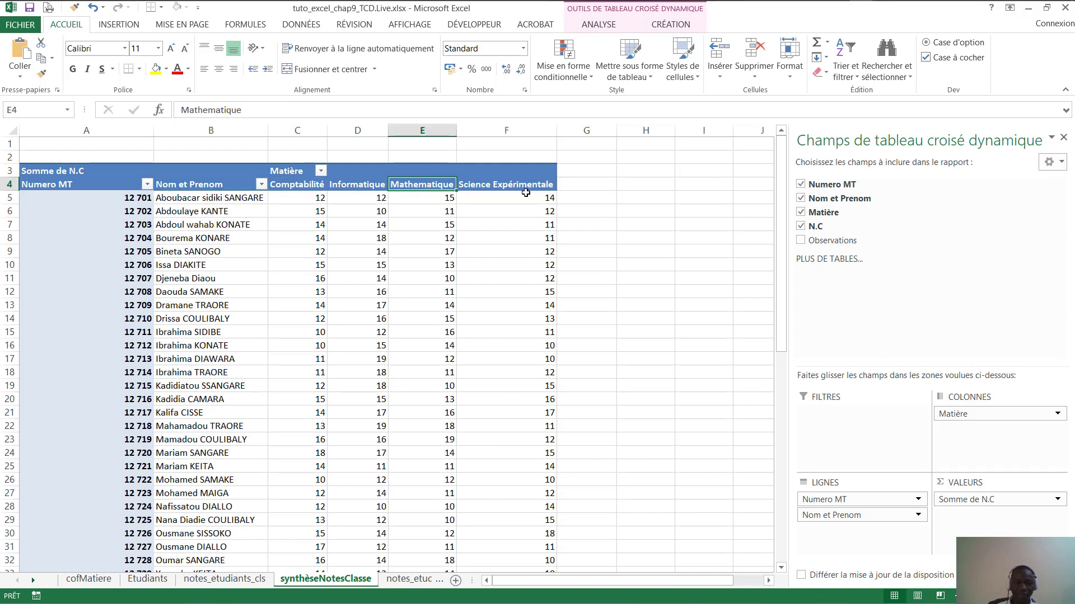
click(544, 195)
click(178, 199)
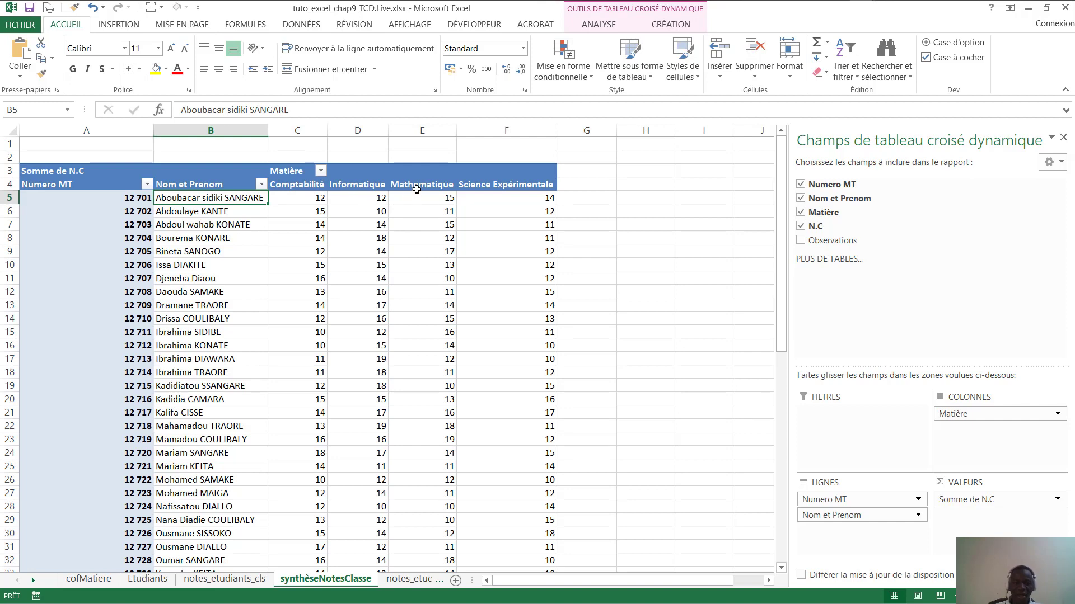
click(543, 193)
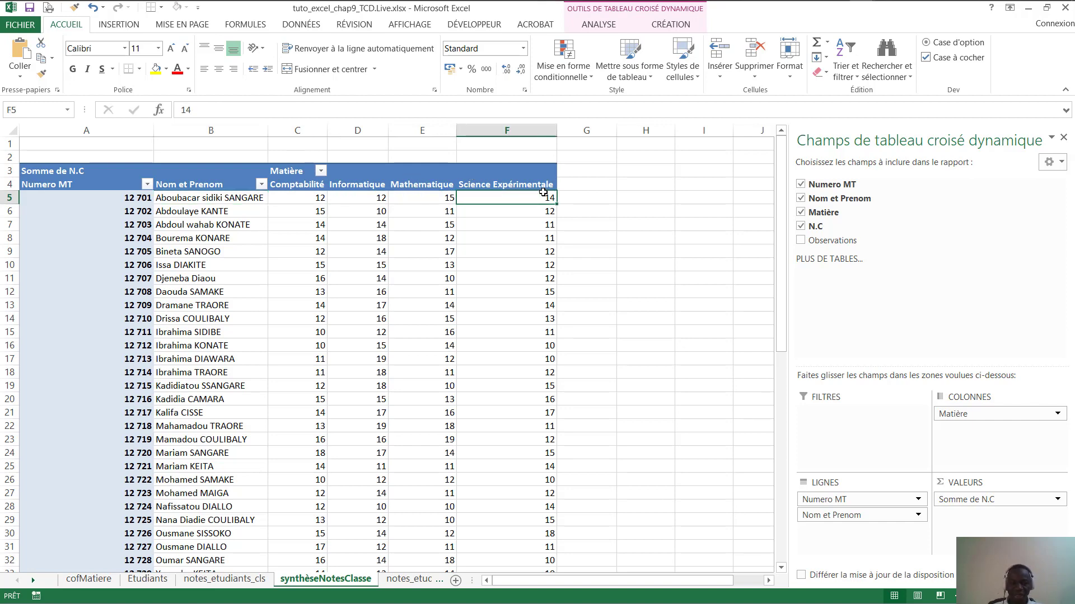
click(635, 189)
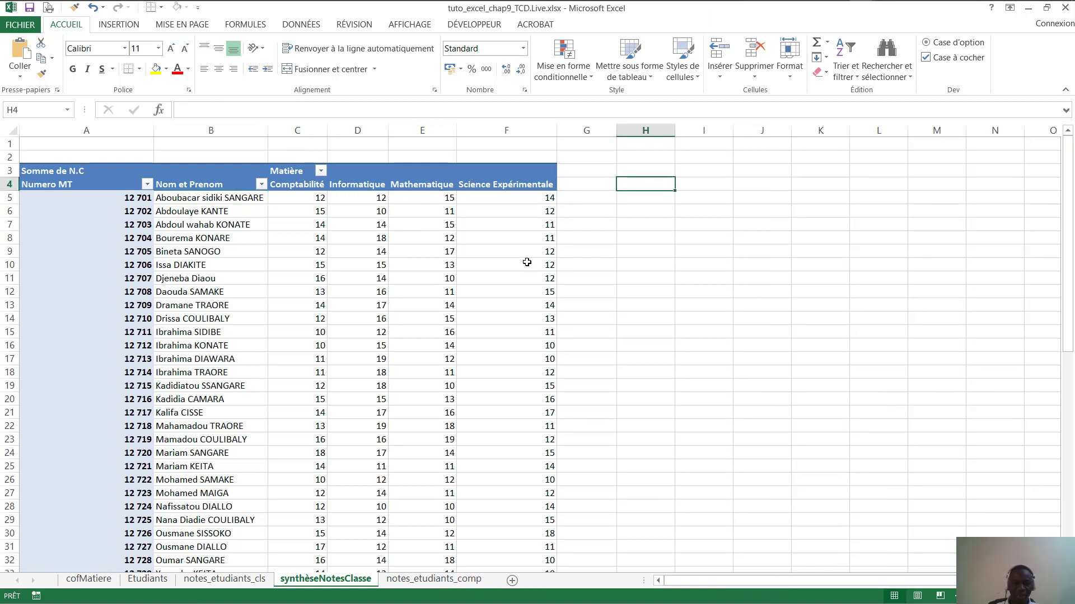
click(506, 265)
click(357, 305)
click(112, 264)
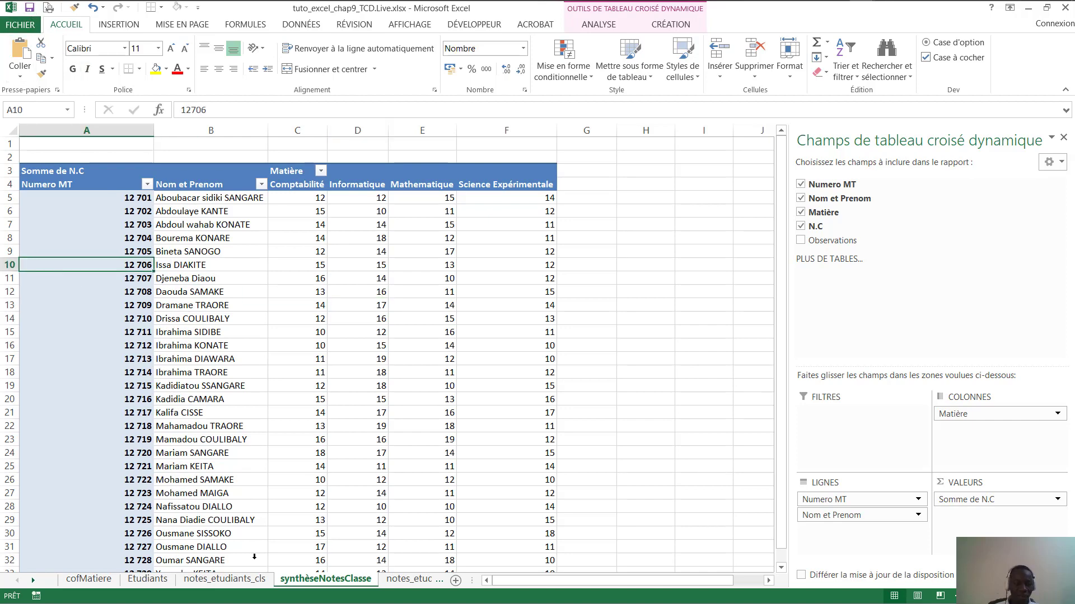
Create a pivot table on a new worksheet from the notesCompo table in the notes_etudiants_comp sheet.
click(404, 579)
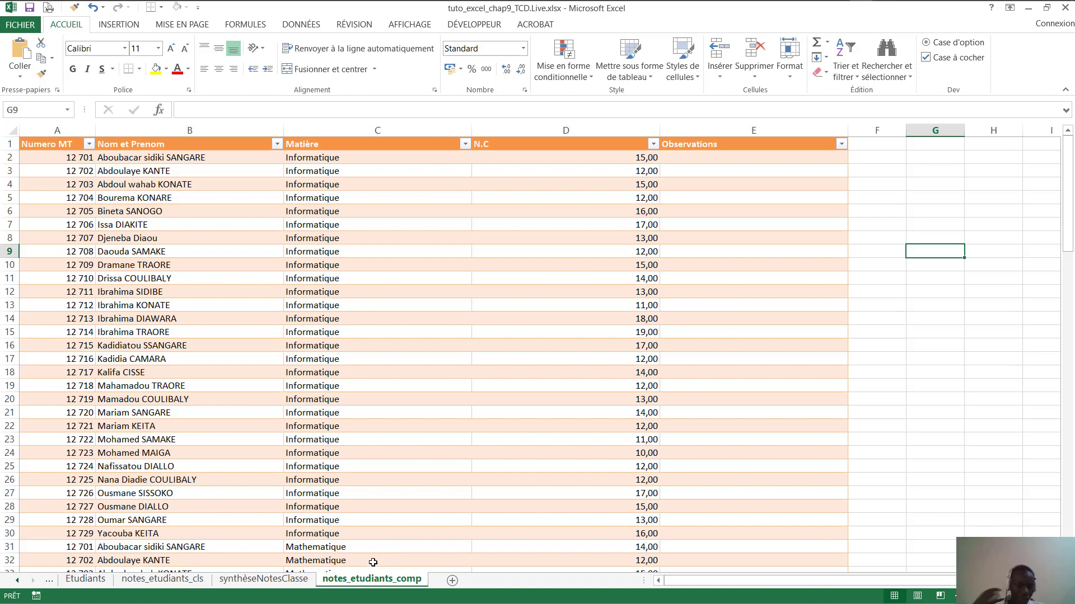
right_click(409, 248)
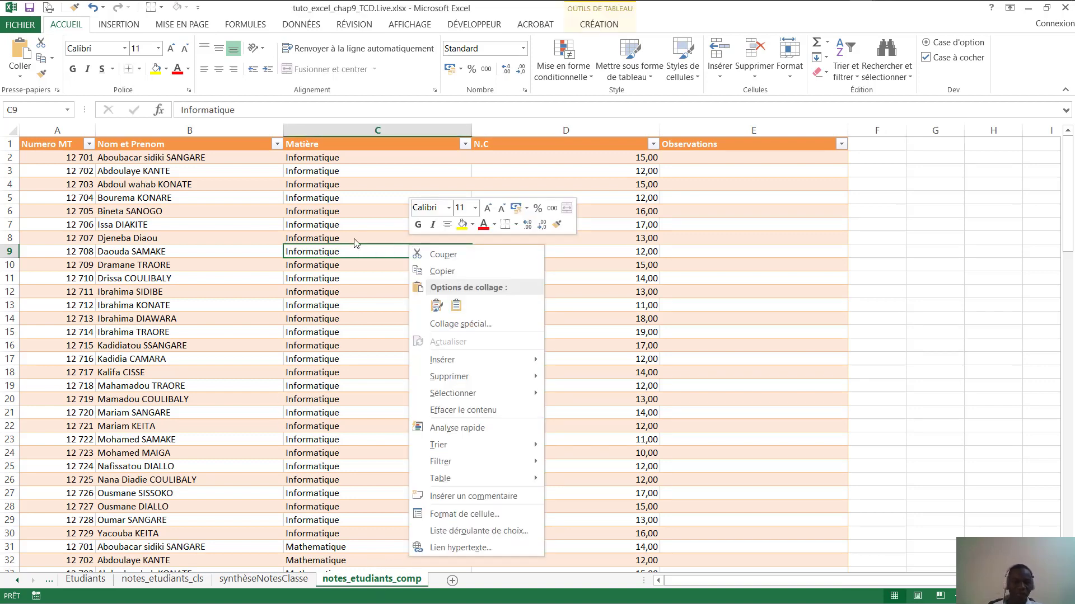
key(Escape)
click(599, 24)
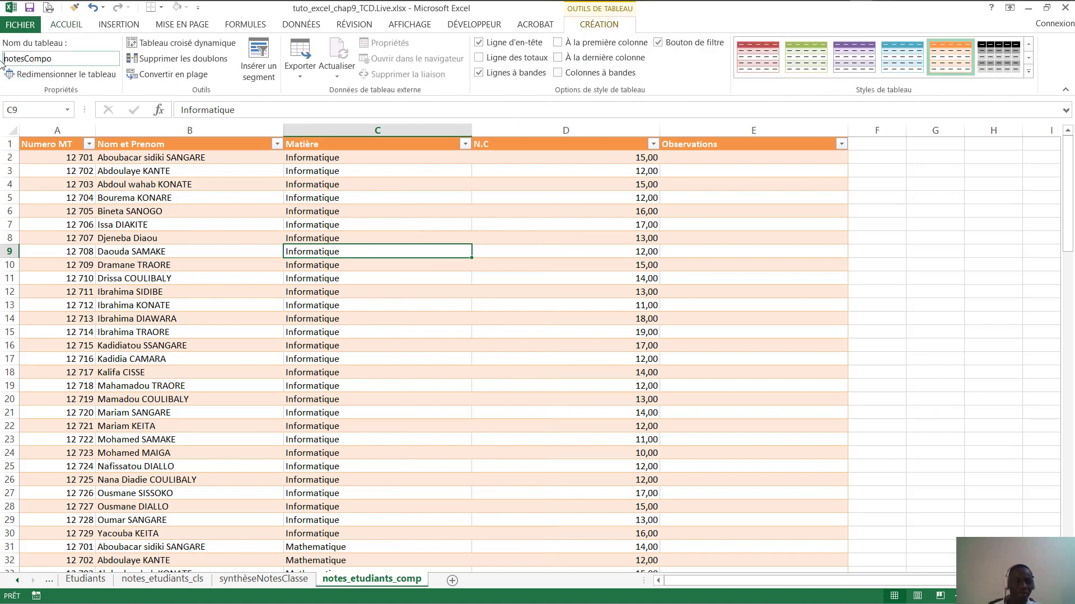
click(83, 62)
click(427, 236)
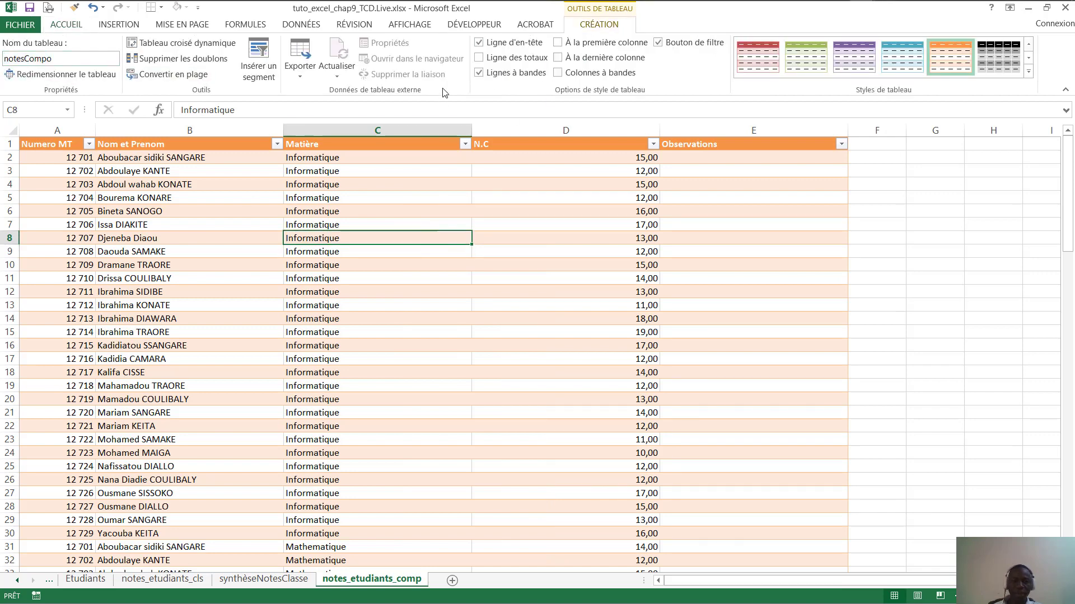
click(180, 43)
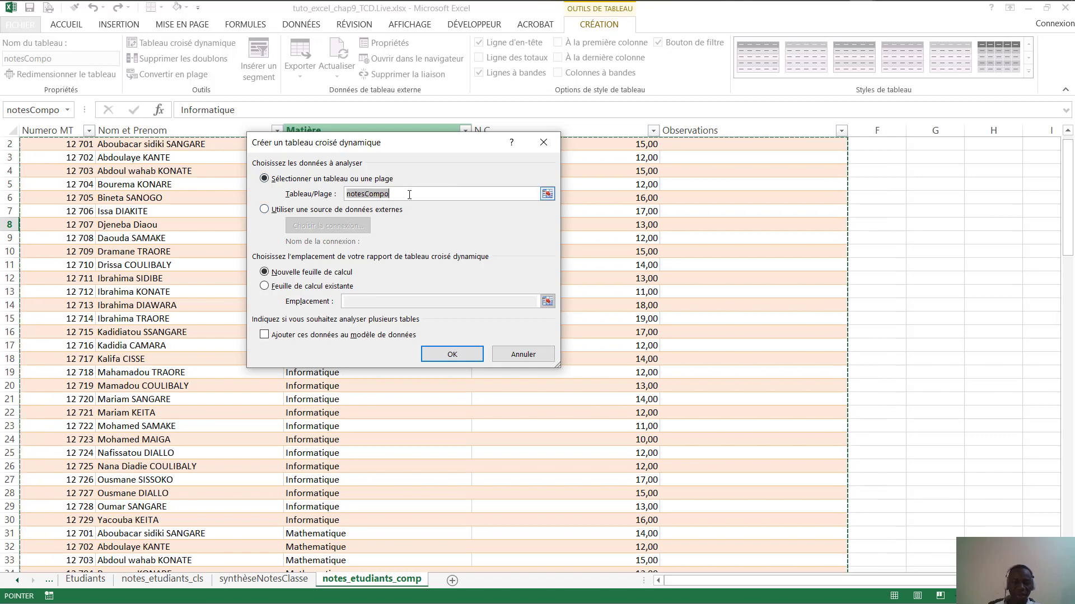
click(450, 355)
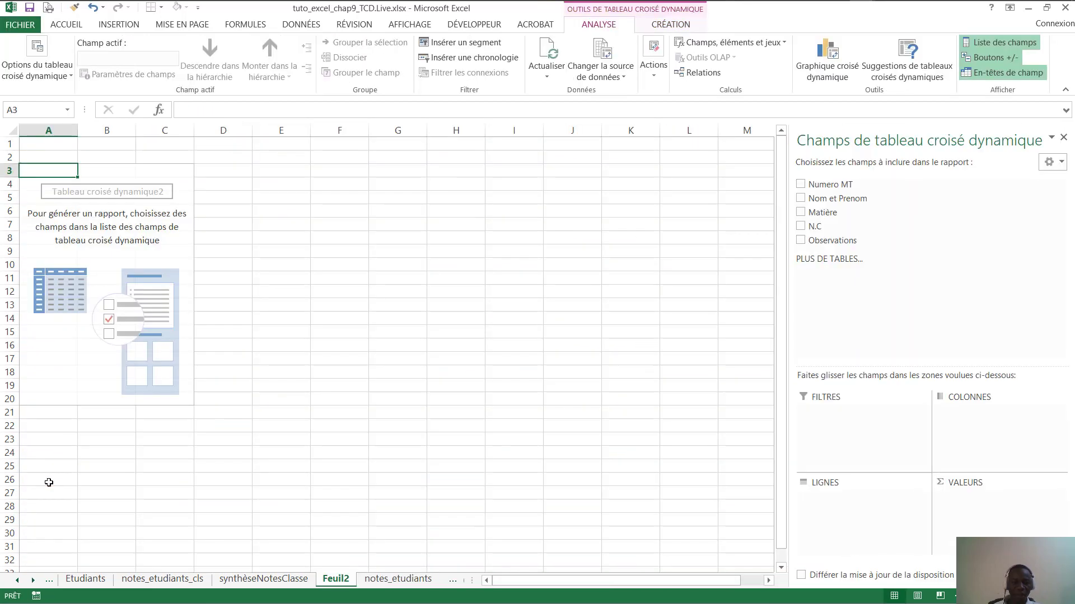
Rename the new pivot table worksheet as synthèseNotesCompo.
double_click(339, 579)
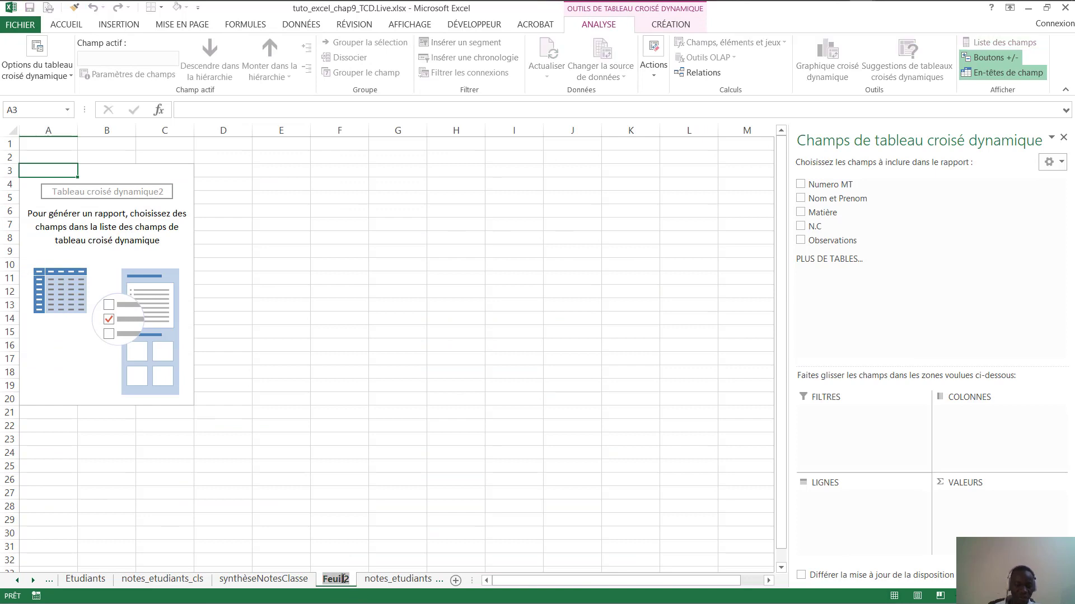
text(S)
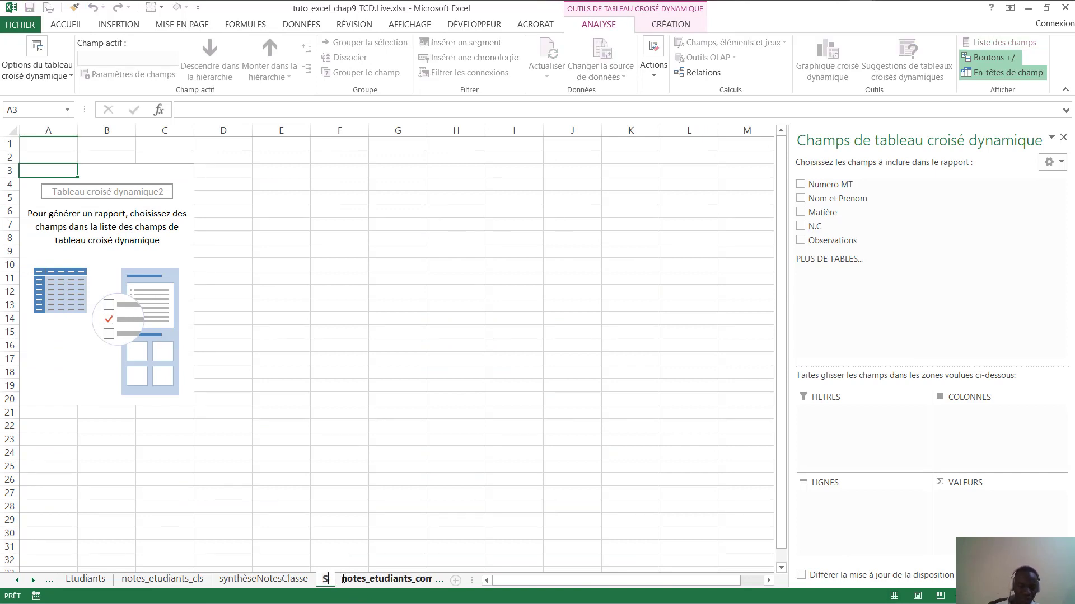
text(y)
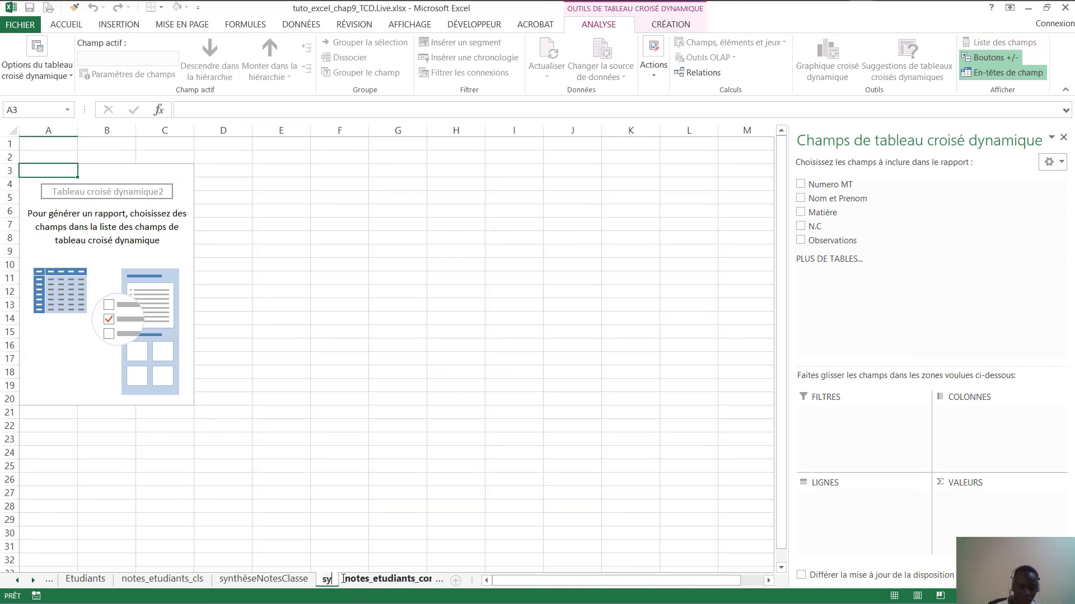
text(nthèseNotes)
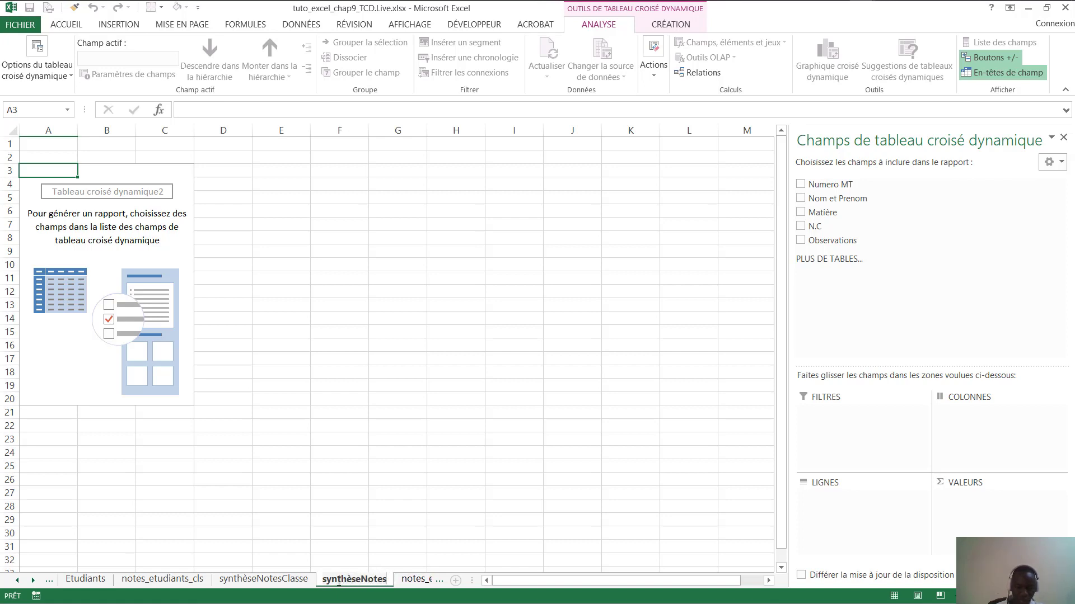
text(Compo)
key(Return)
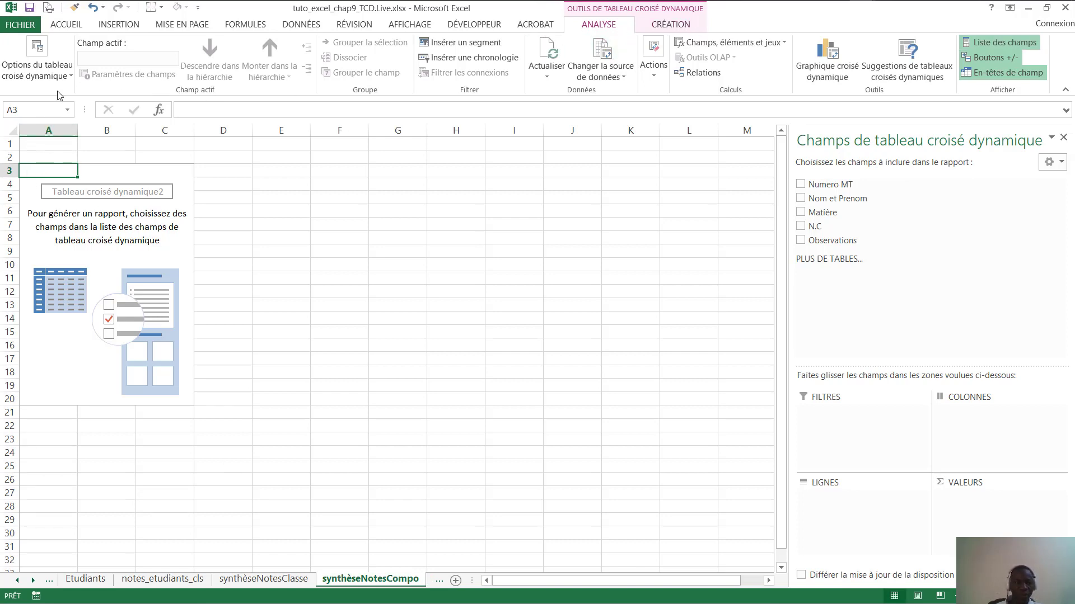
Name the new, empty pivot table syntheseNotesCompo.
click(66, 75)
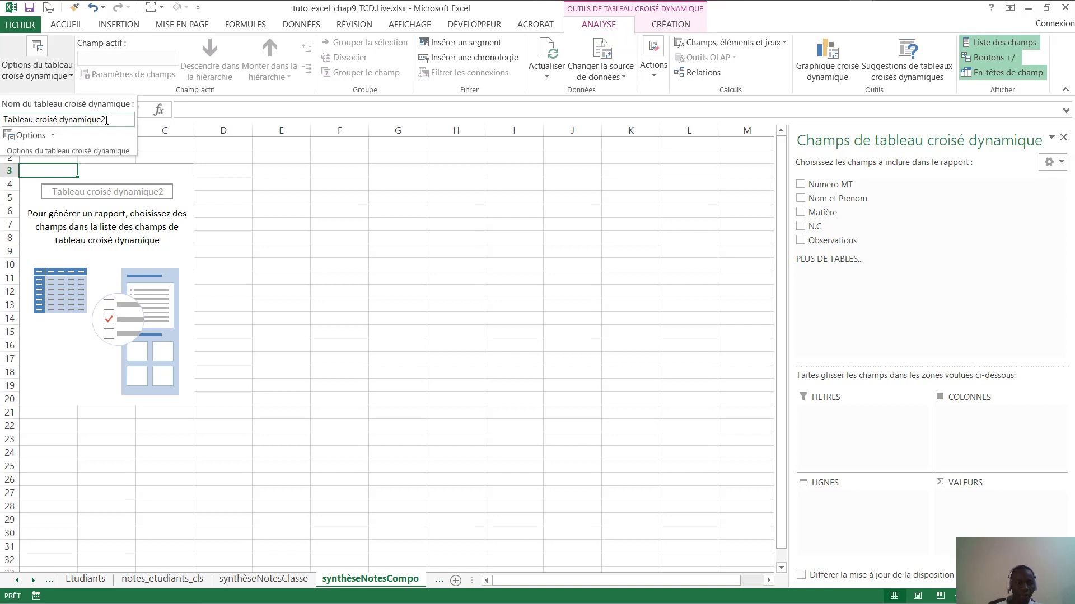
drag(107, 120, 1, 114)
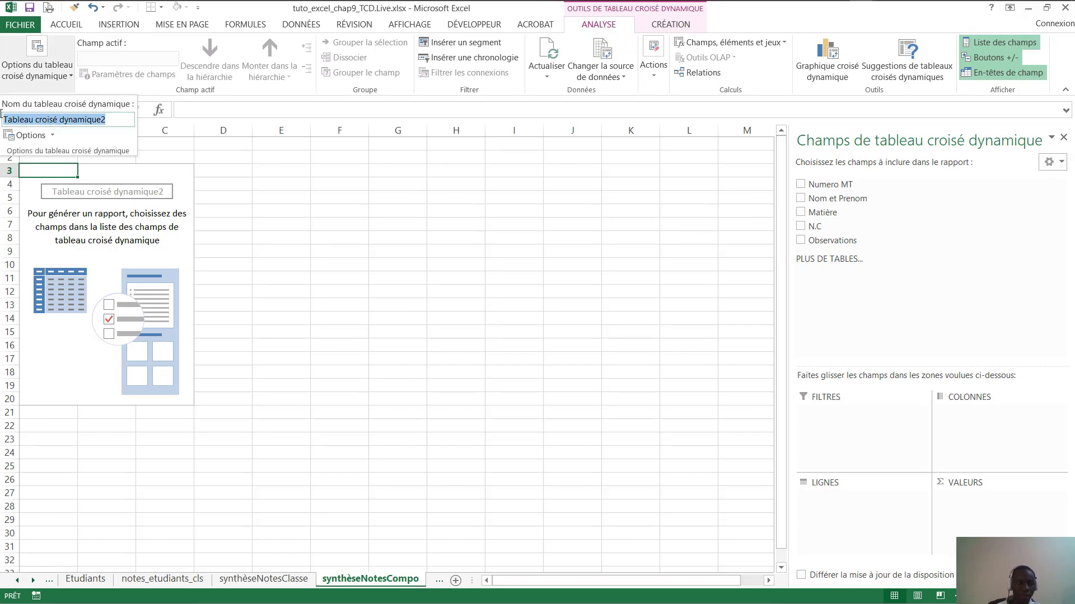
text(syntheseNote)
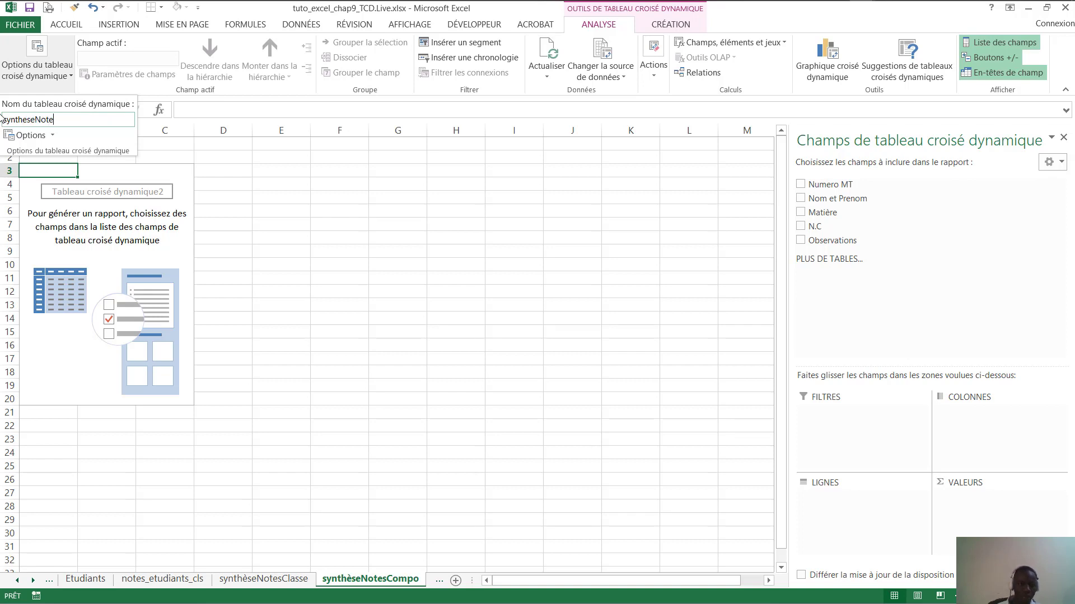
text(sCompo)
key(Return)
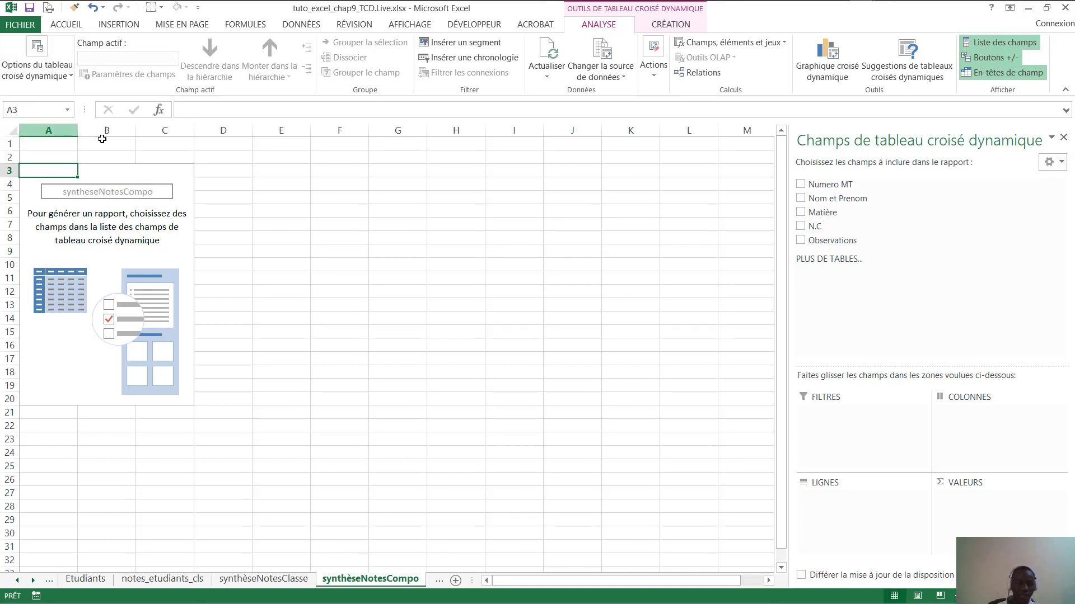
Lay out the pivot table with Numero MT and Nom et Prenom as rows, Matière as columns and N.C as values.
click(106, 213)
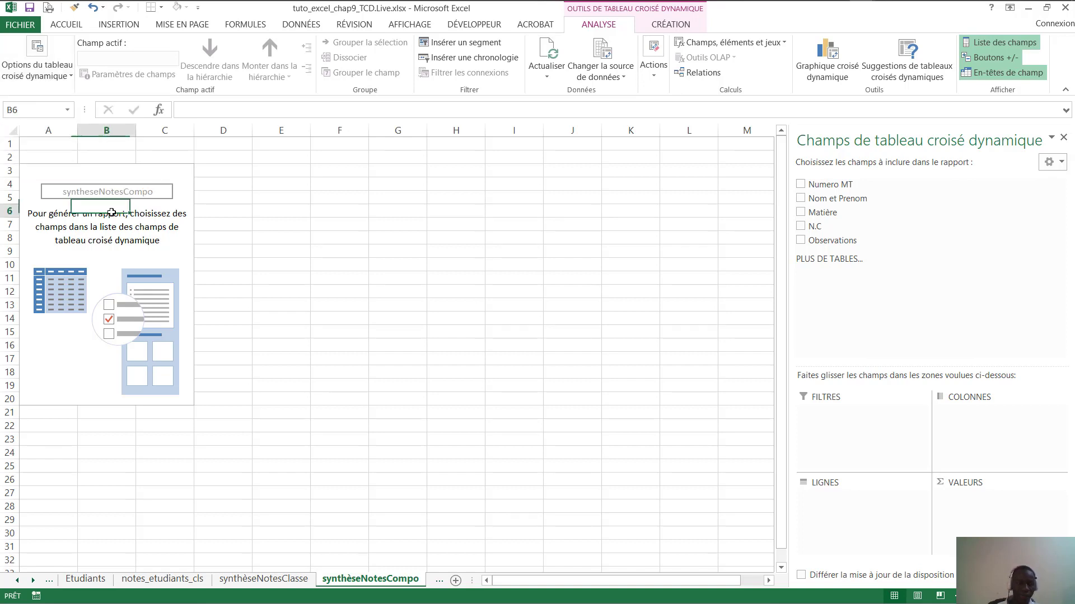
click(27, 188)
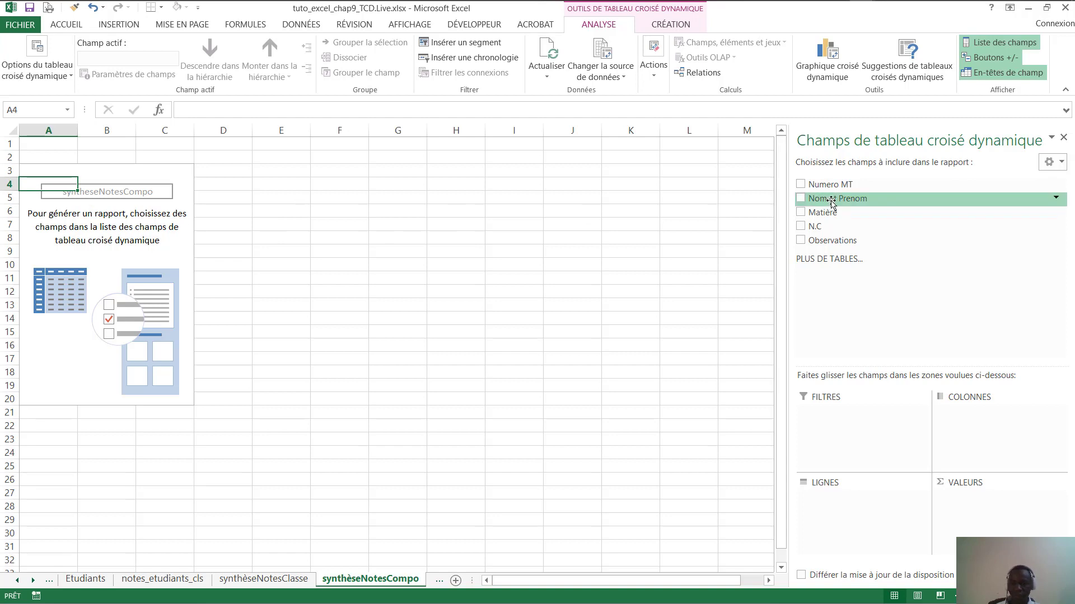
drag(845, 185, 865, 498)
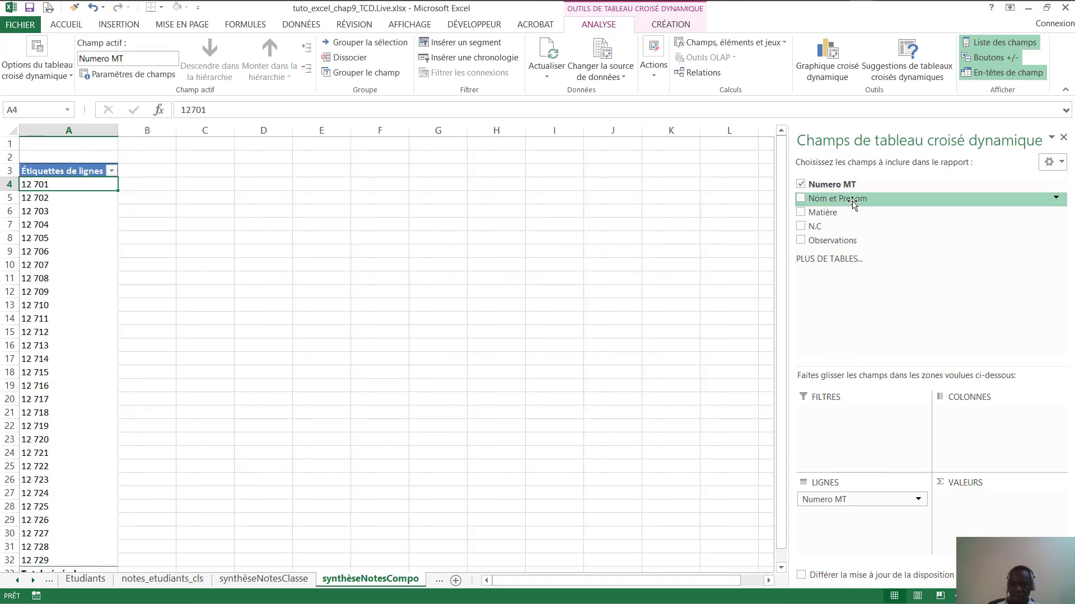
drag(849, 203, 865, 514)
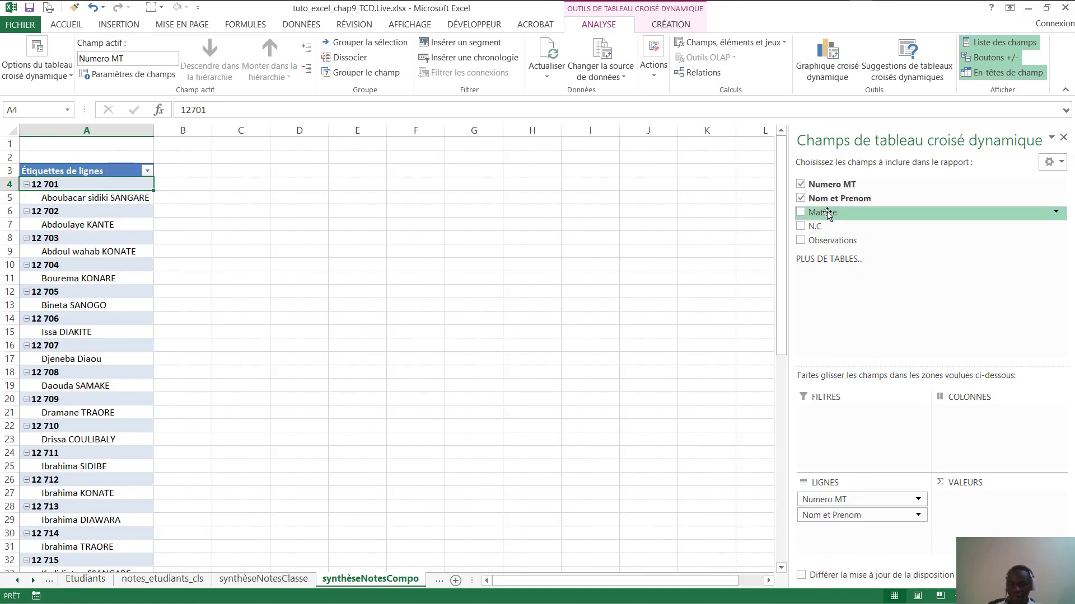
drag(828, 214, 998, 417)
drag(820, 227, 988, 500)
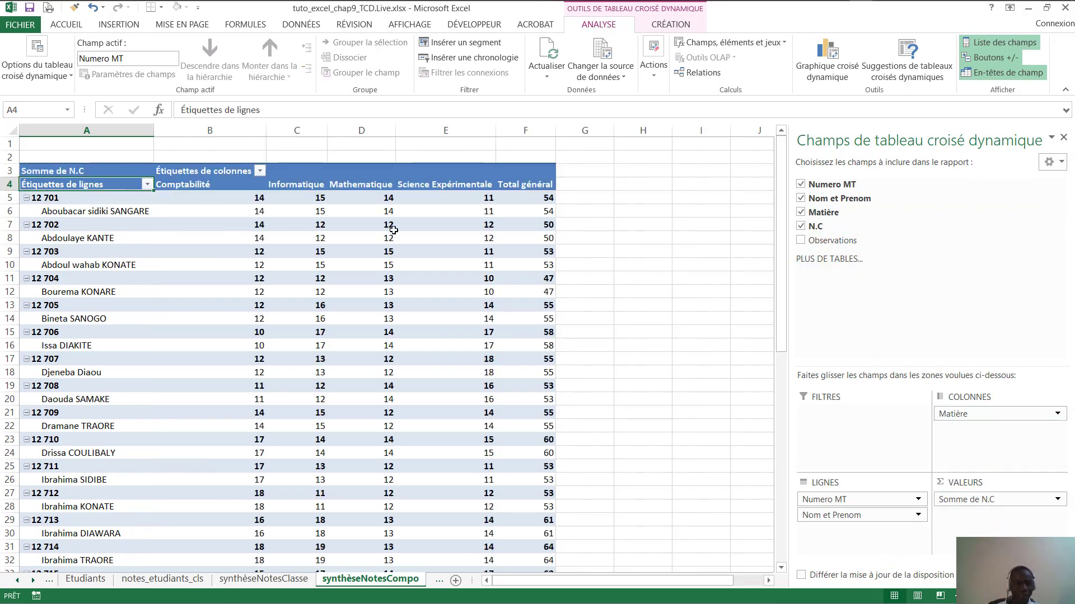
Turn off subtotals (Aucun) for the Nom et Prenom row field of the synthèseNotesCompo pivot table.
click(33, 200)
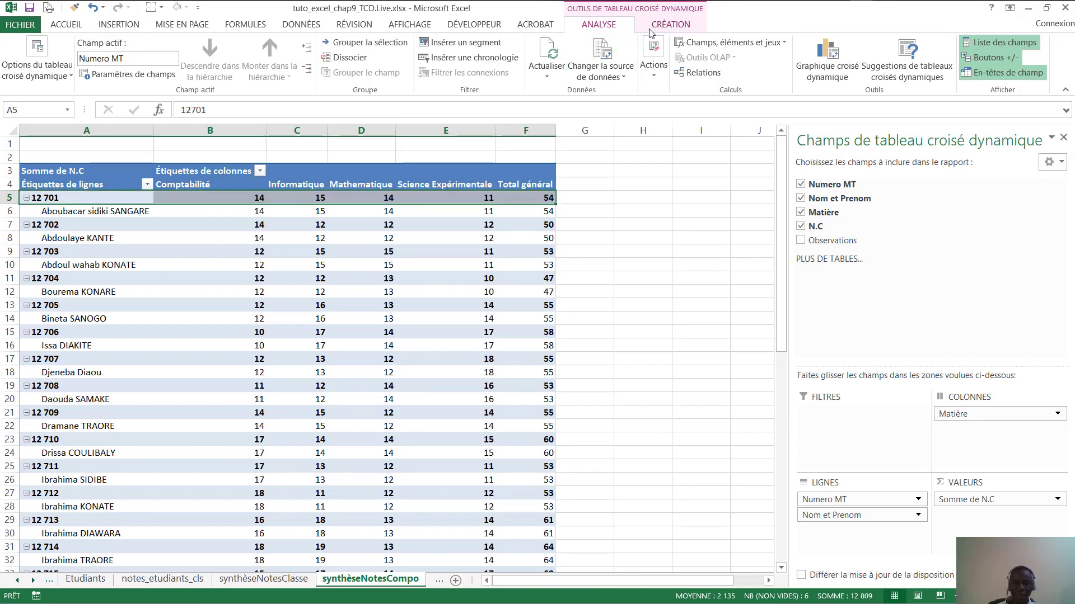
click(915, 517)
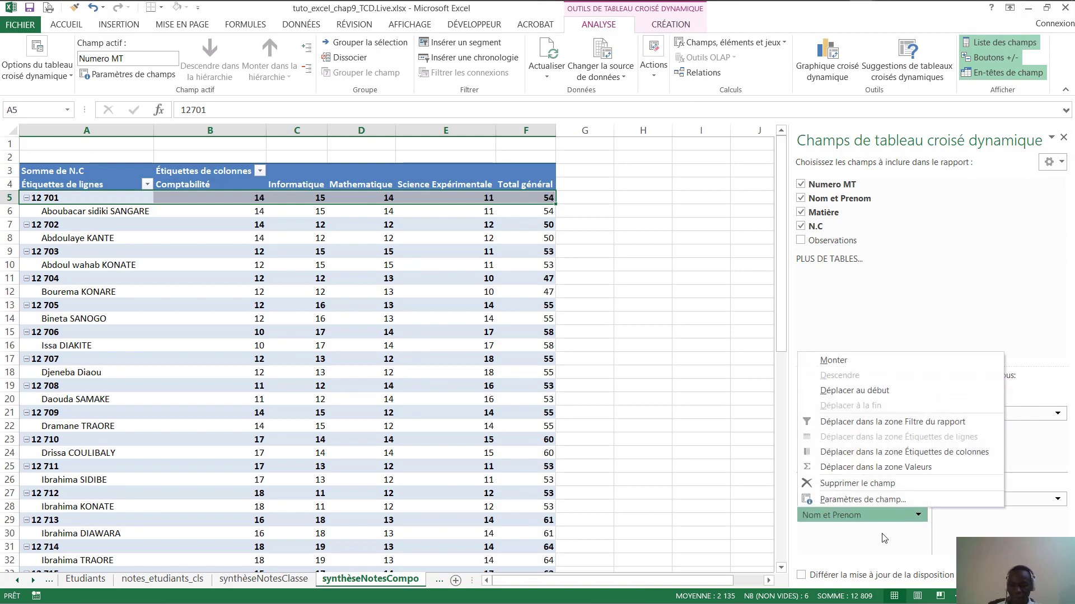
click(865, 504)
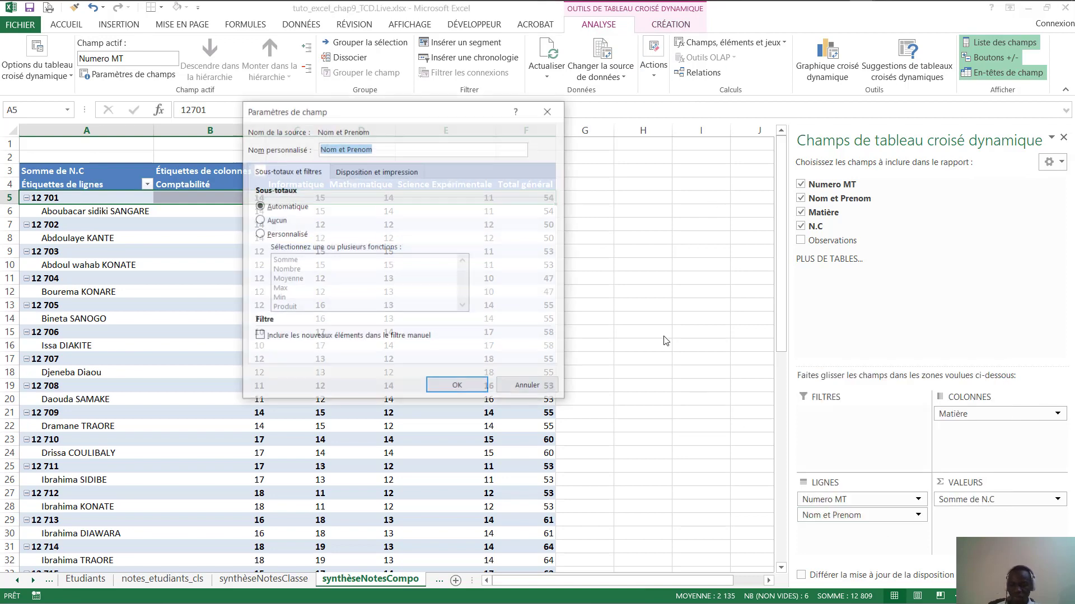
click(280, 221)
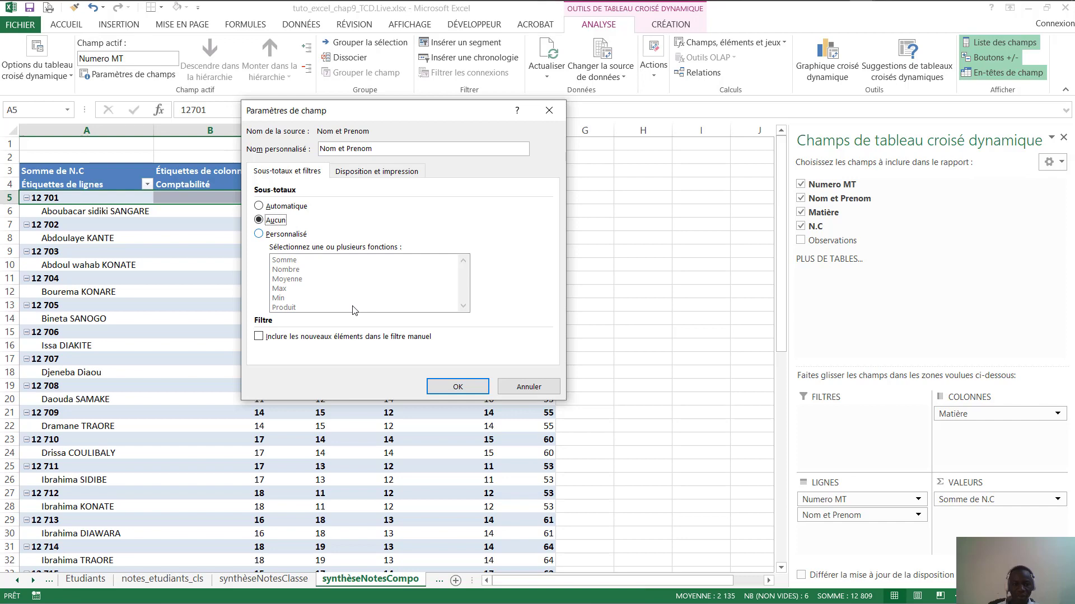
click(457, 386)
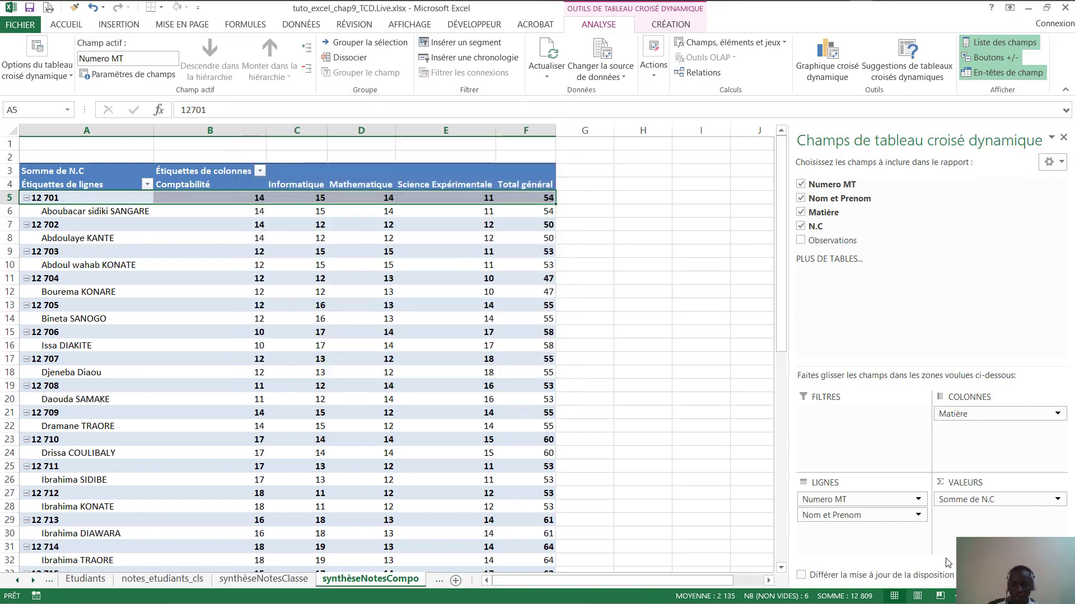
click(917, 515)
click(824, 503)
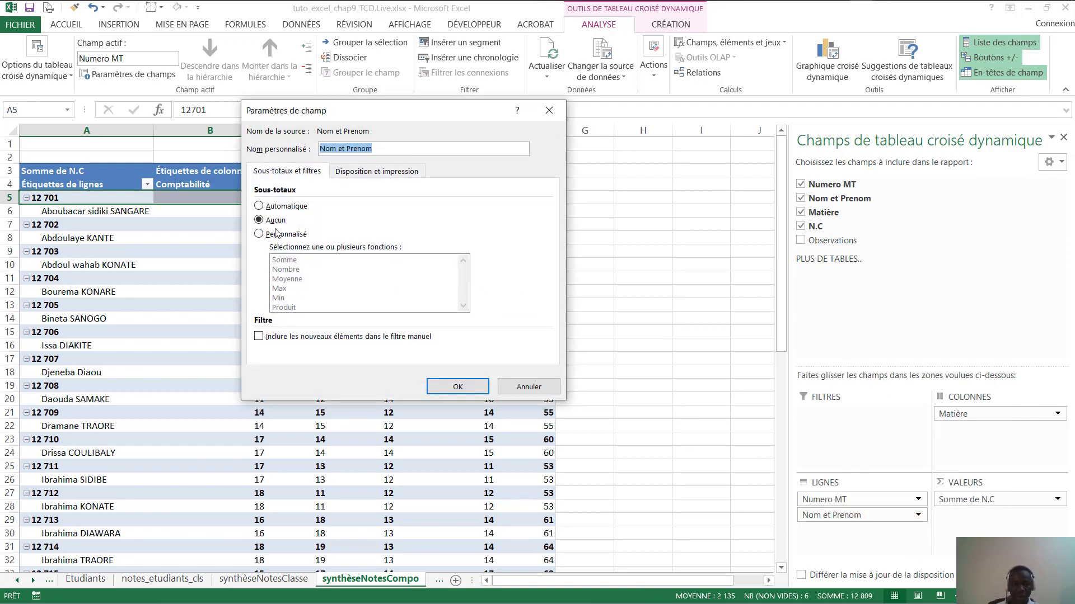
click(476, 391)
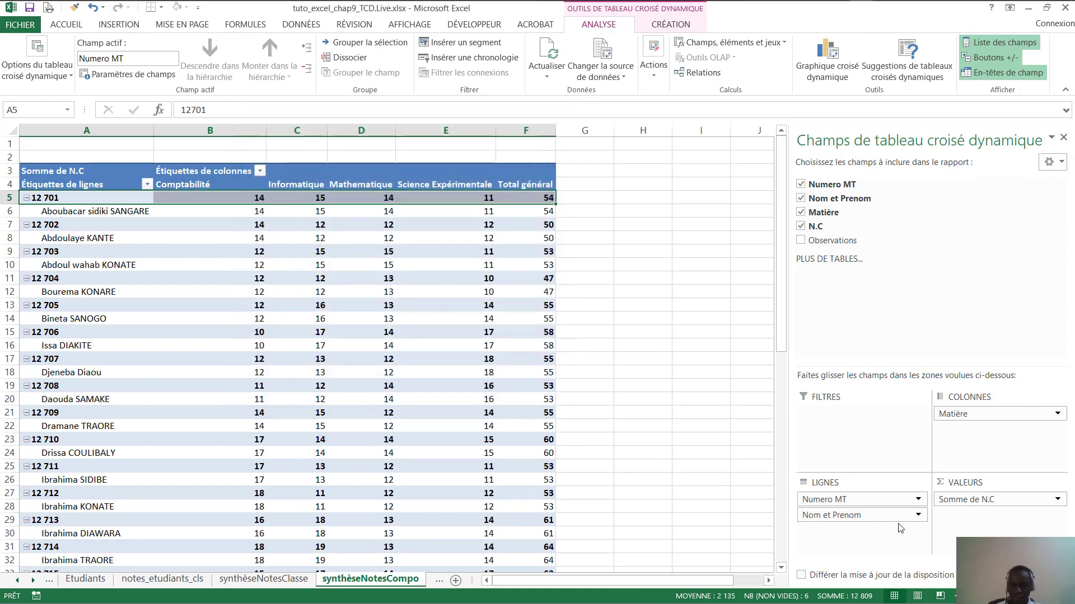
Set the subtotals of the Numero MT row field to Aucun.
click(917, 499)
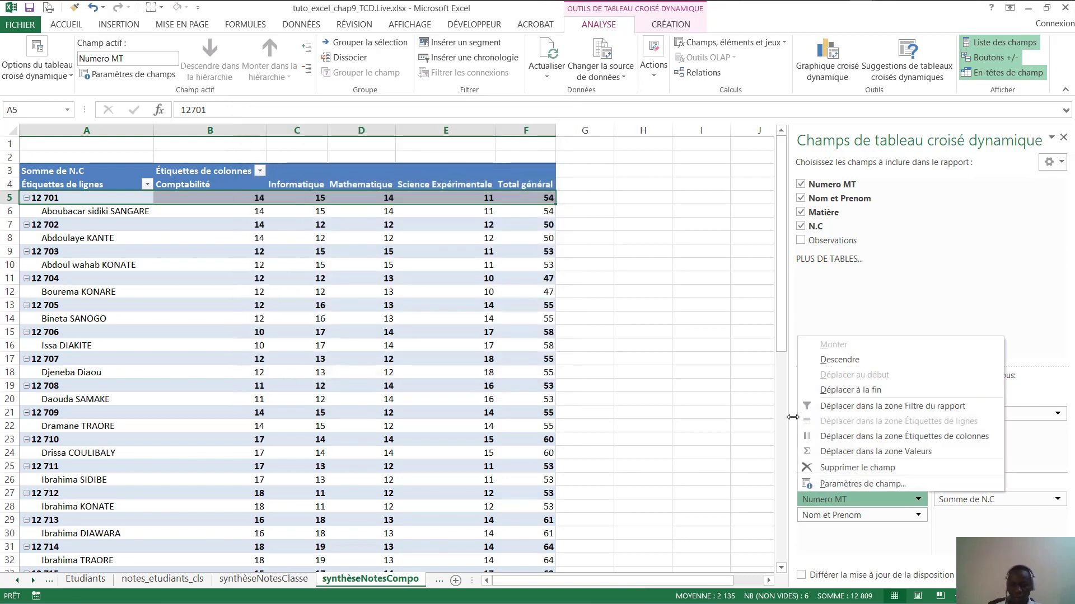
click(843, 485)
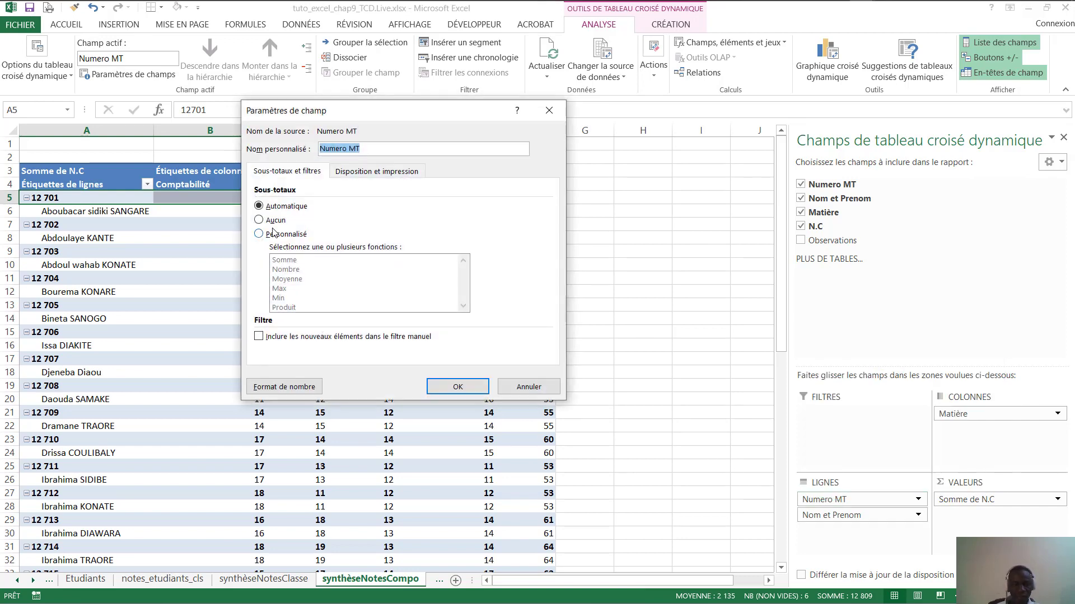
click(259, 220)
click(457, 386)
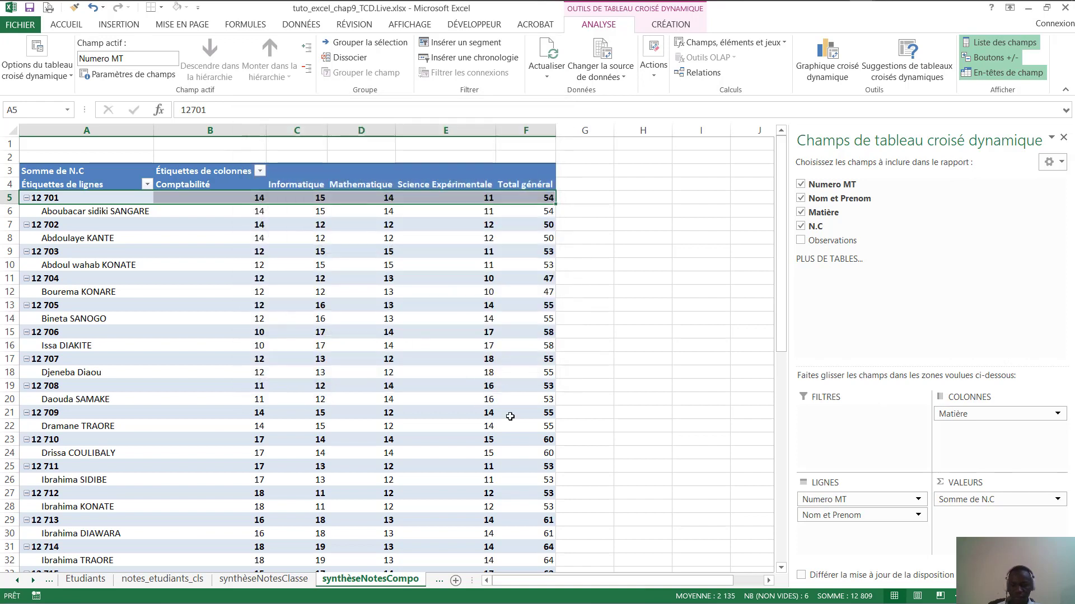
click(262, 214)
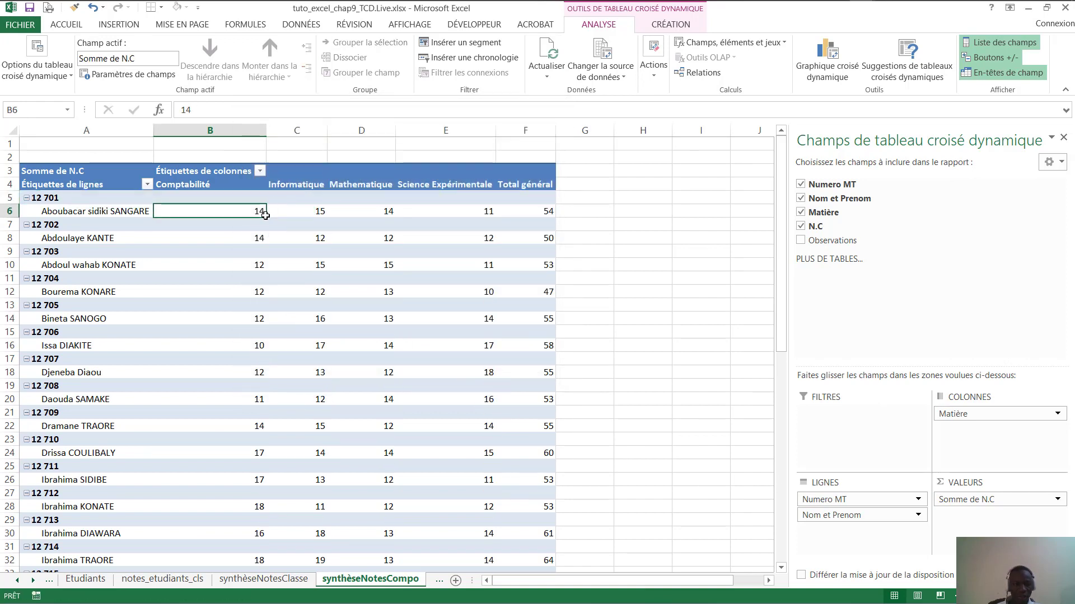
Display the composition pivot table in tabular form and hide its expand/collapse (+/-) buttons.
click(56, 184)
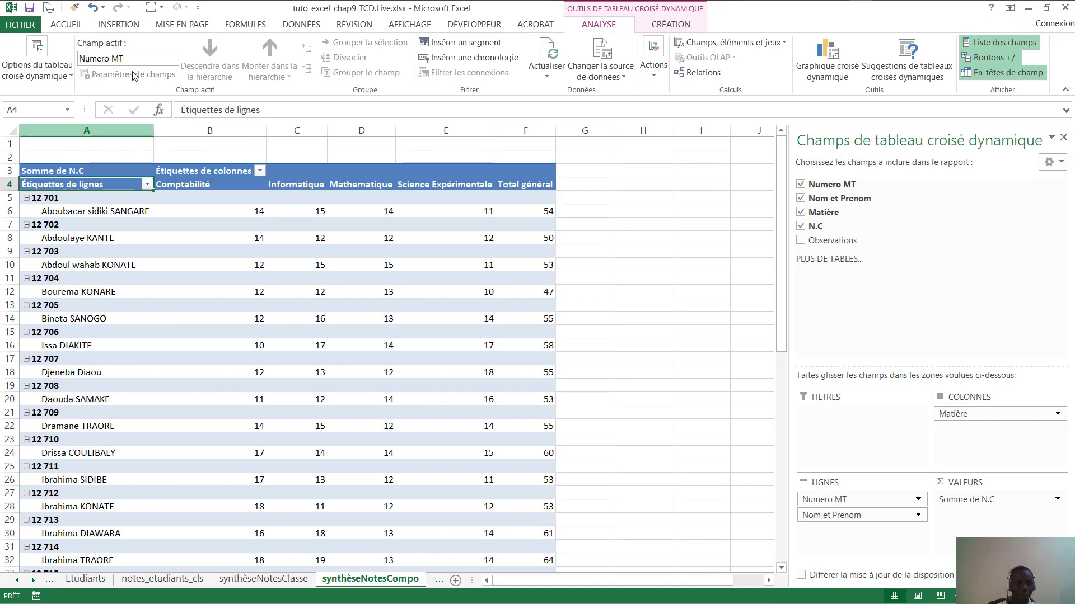
click(682, 26)
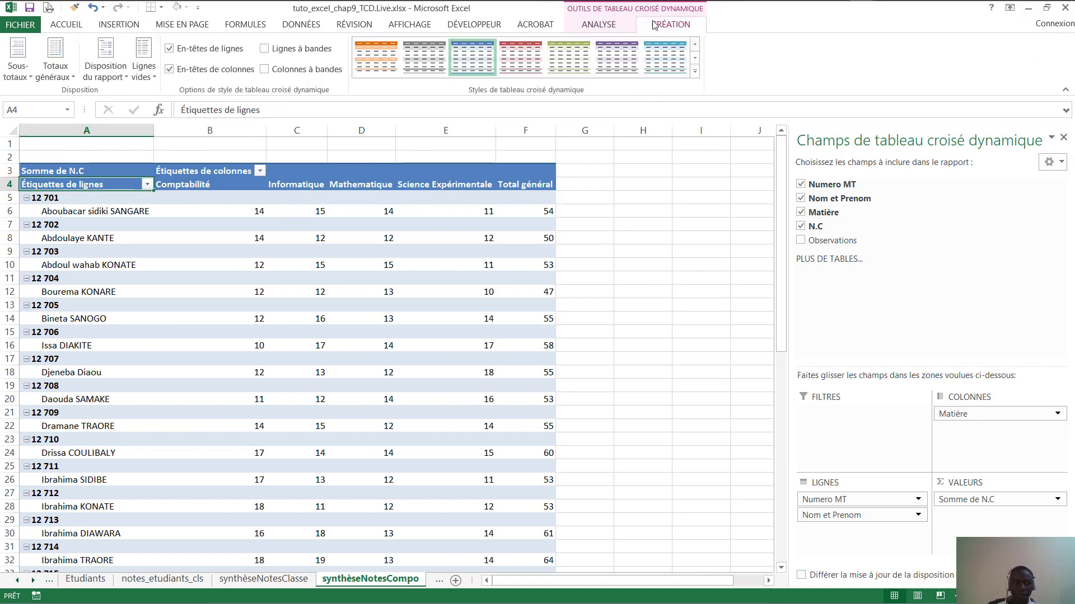
click(123, 76)
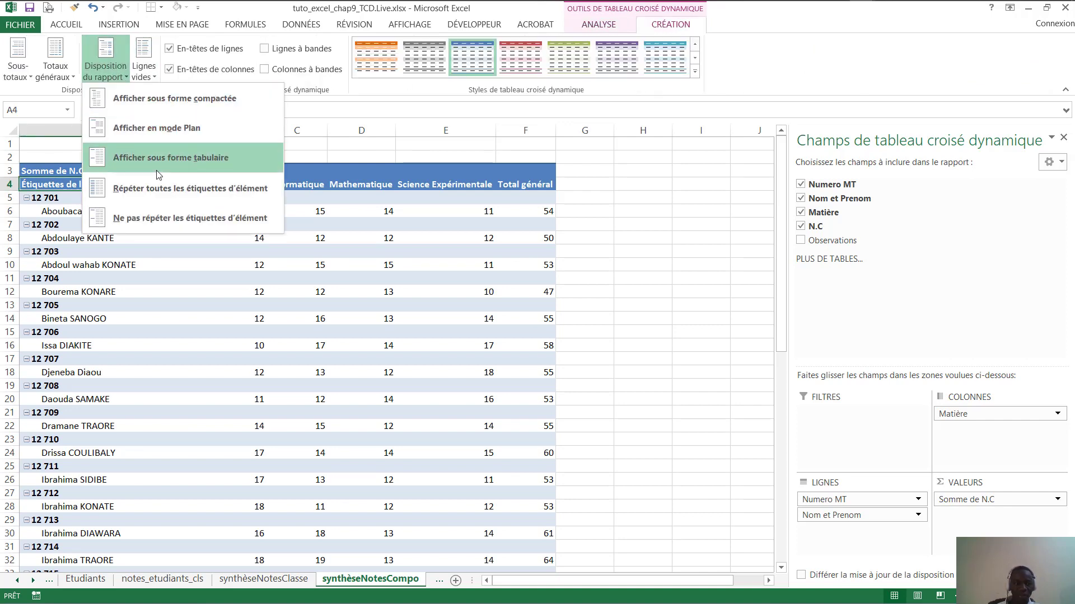
click(200, 172)
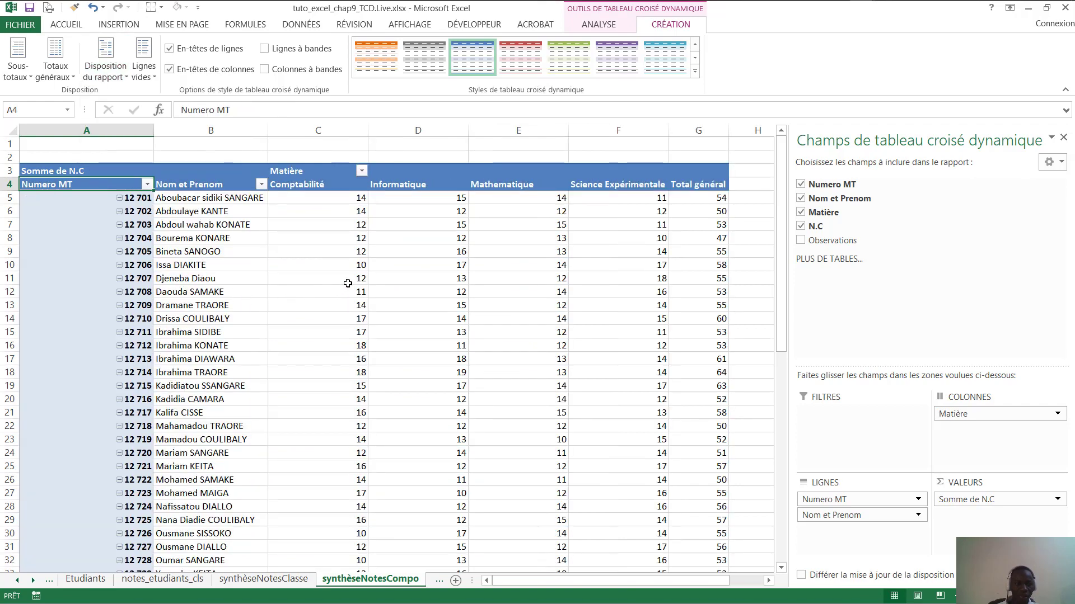
click(599, 24)
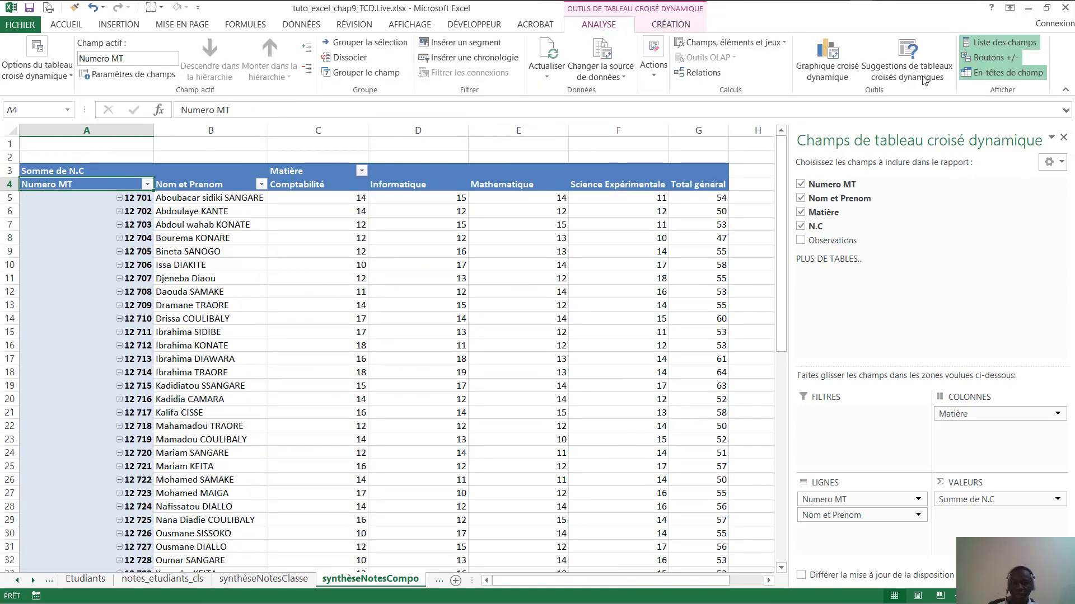
click(989, 57)
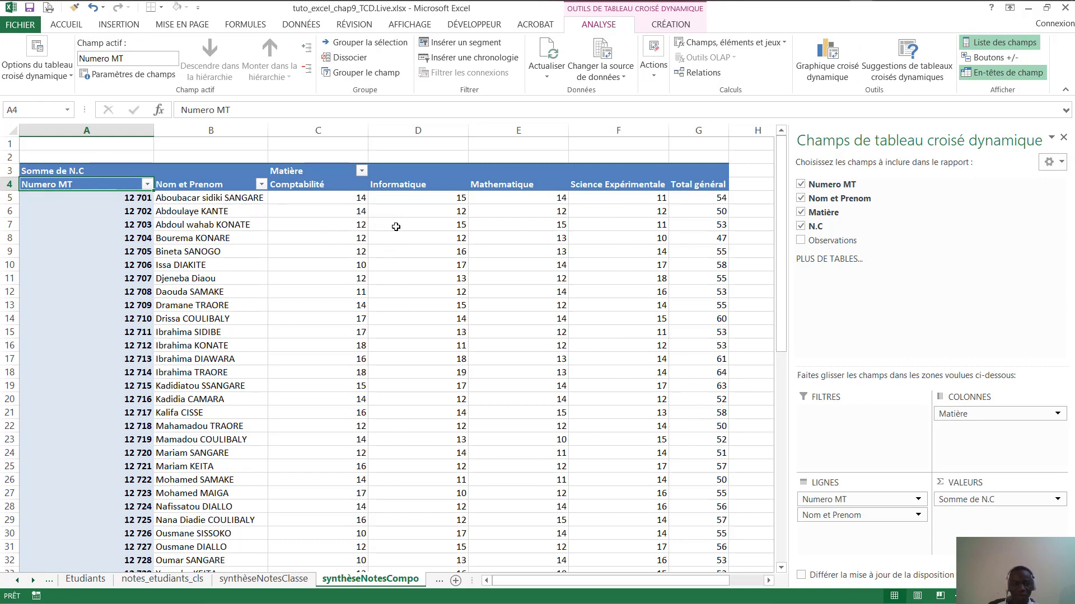
Format the Somme de N.C values of the composition pivot table as Nombre with 2 decimals.
click(288, 200)
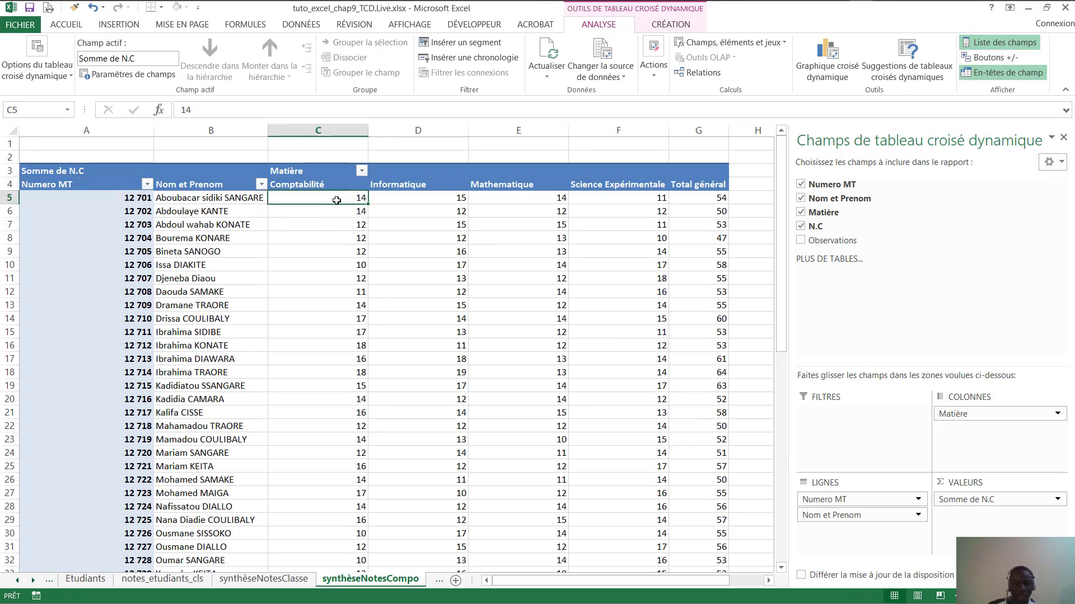
click(470, 208)
click(361, 200)
click(1055, 499)
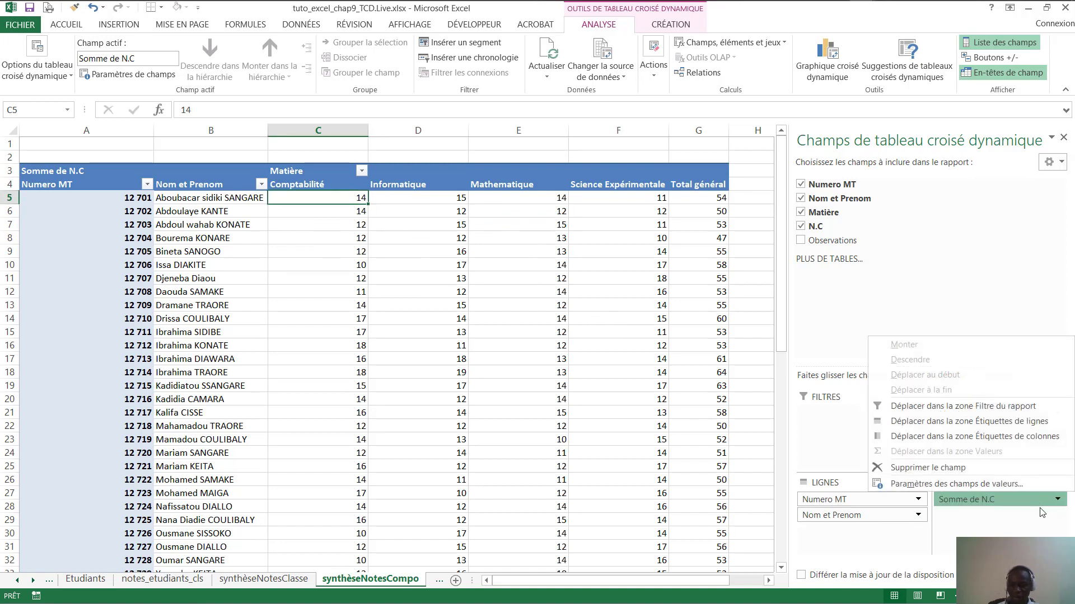
click(924, 485)
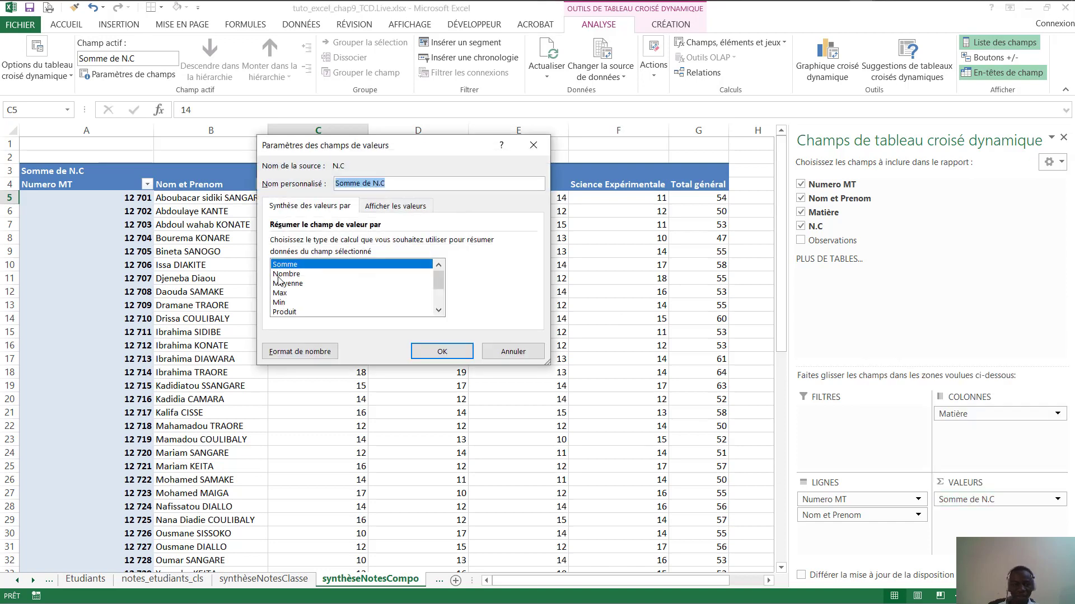
click(302, 353)
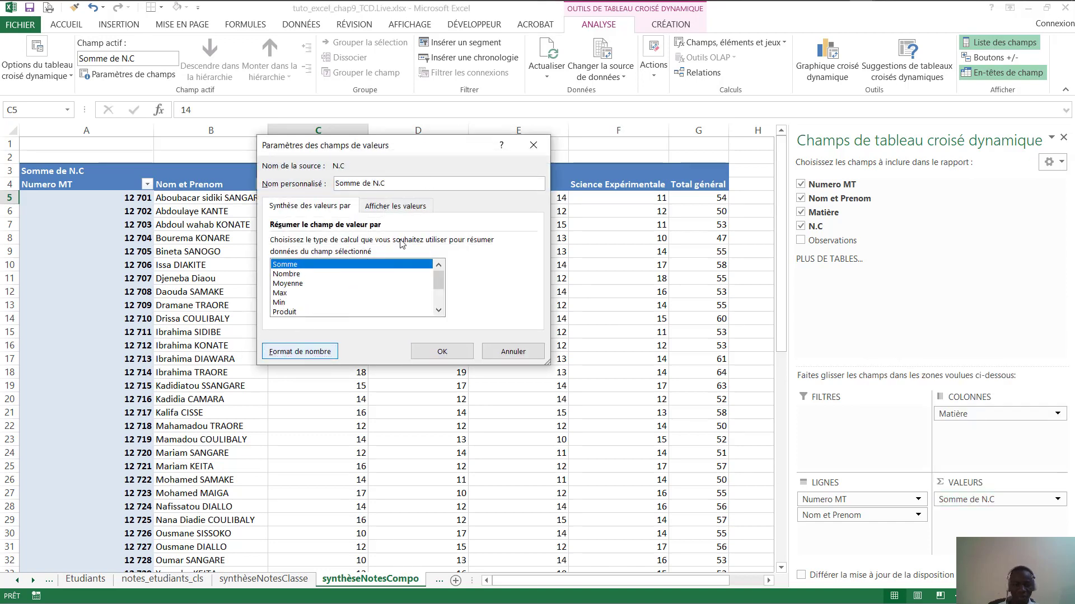
click(236, 158)
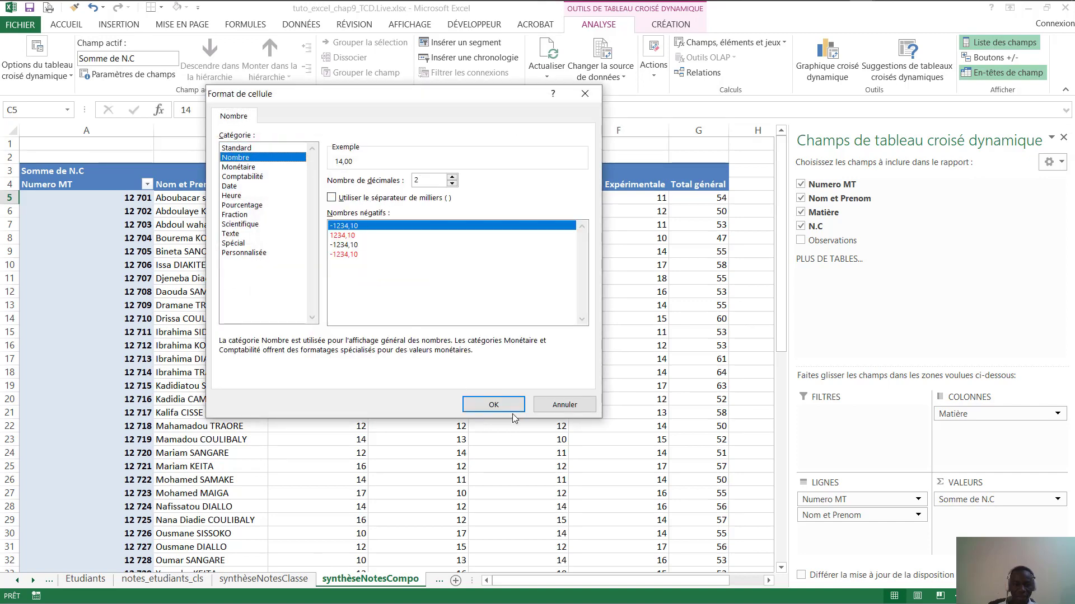
click(496, 404)
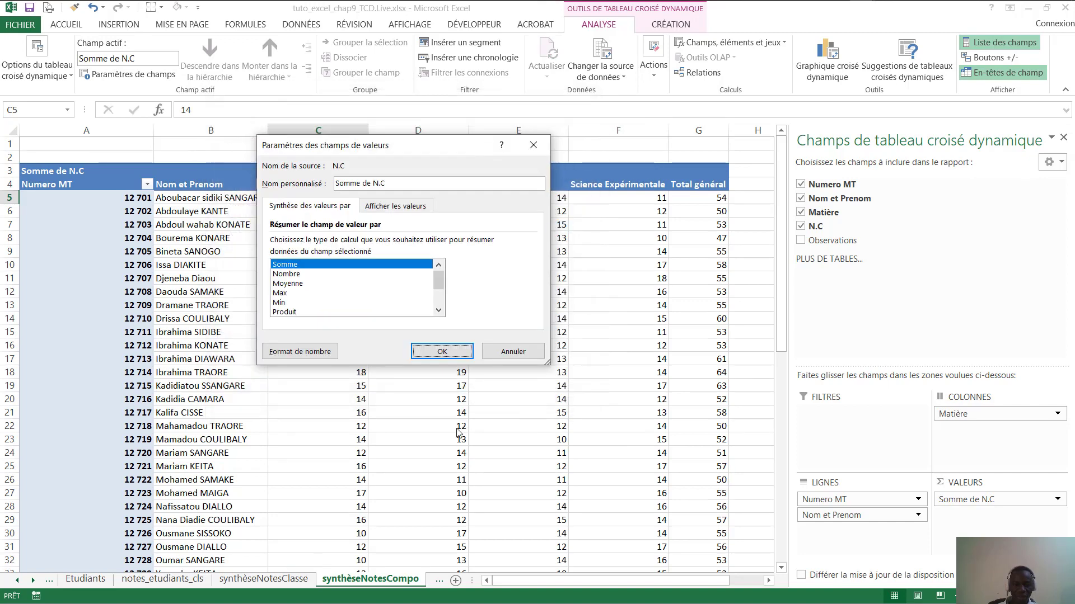
click(445, 352)
click(539, 282)
click(363, 200)
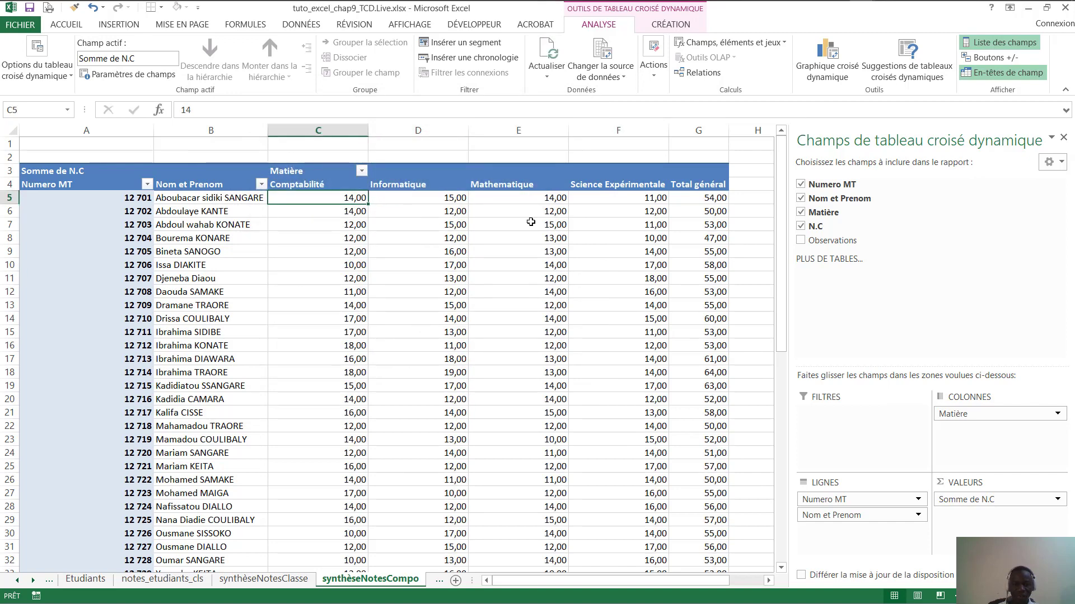
click(532, 223)
click(608, 224)
click(680, 240)
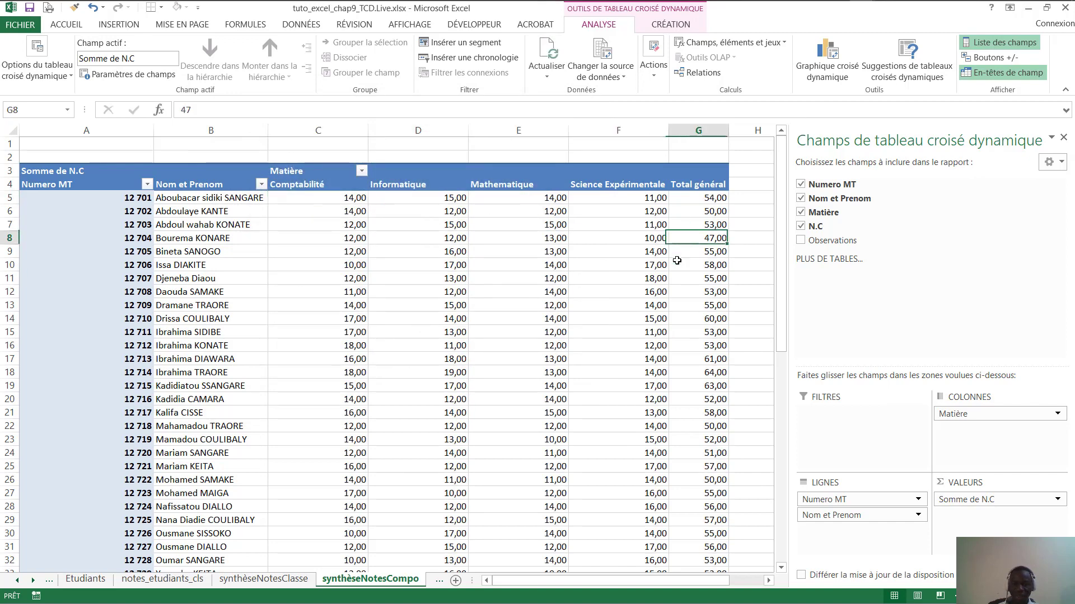
On the synthèseNotesClasse sheet, format the pivot table's Somme de N.C values as Nombre with 2 decimals.
click(285, 579)
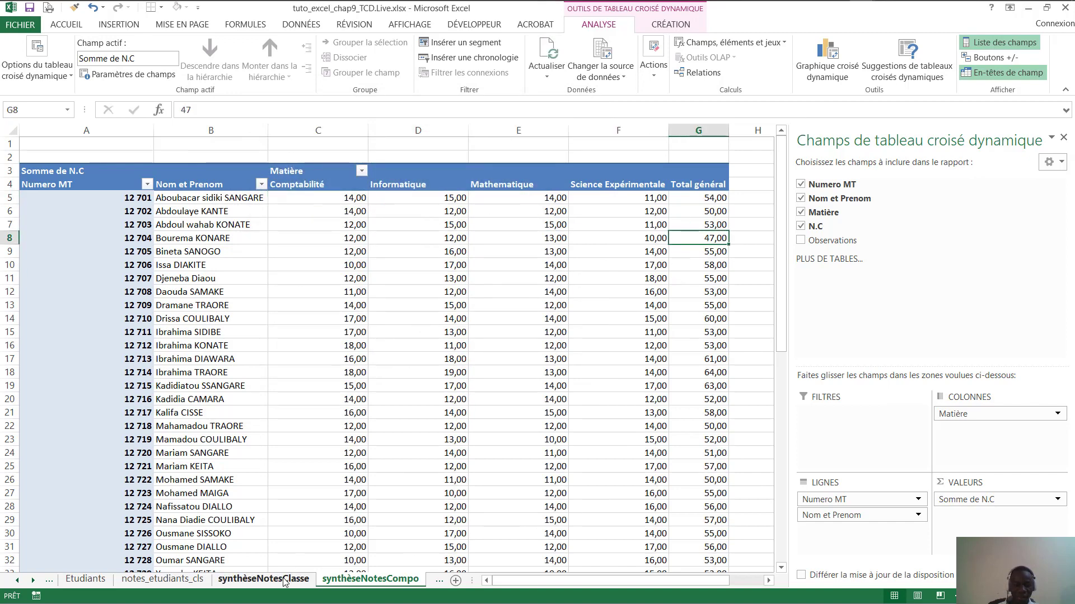
click(323, 197)
click(1047, 500)
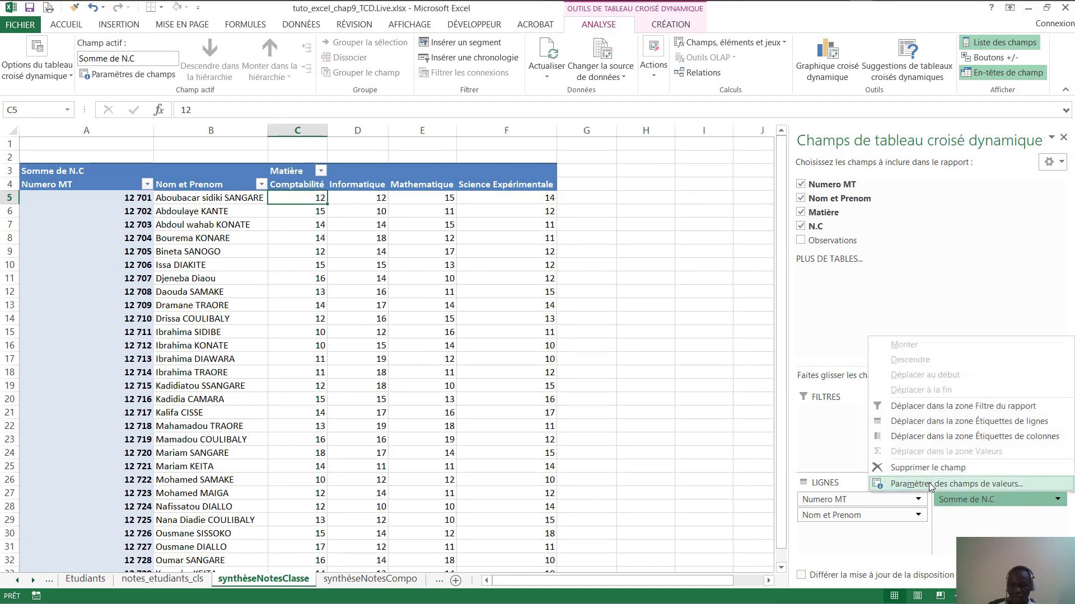
click(931, 485)
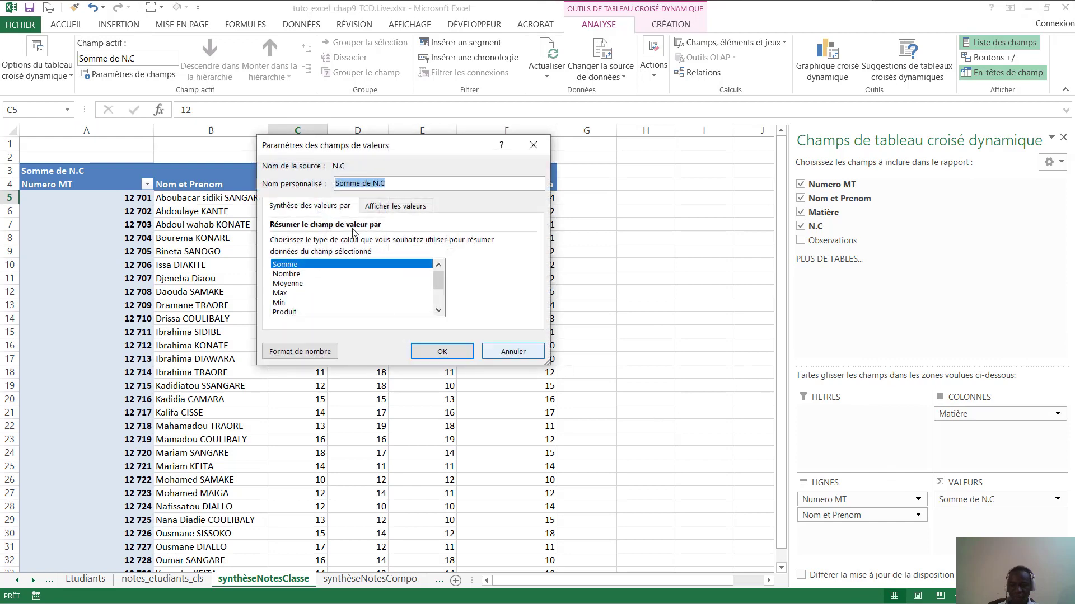
click(309, 356)
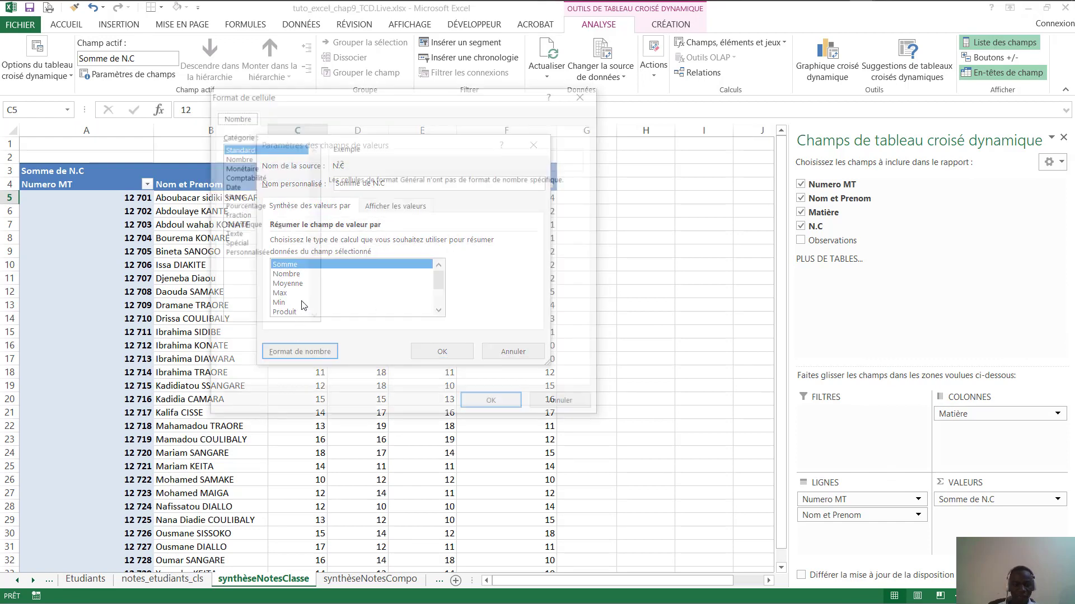
click(247, 159)
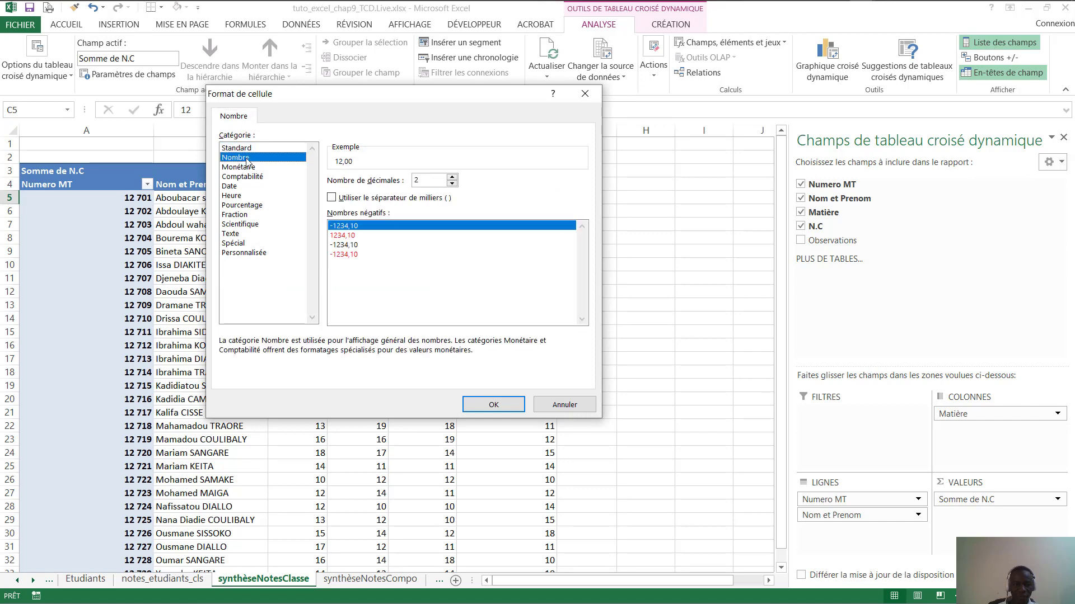
click(492, 404)
click(442, 351)
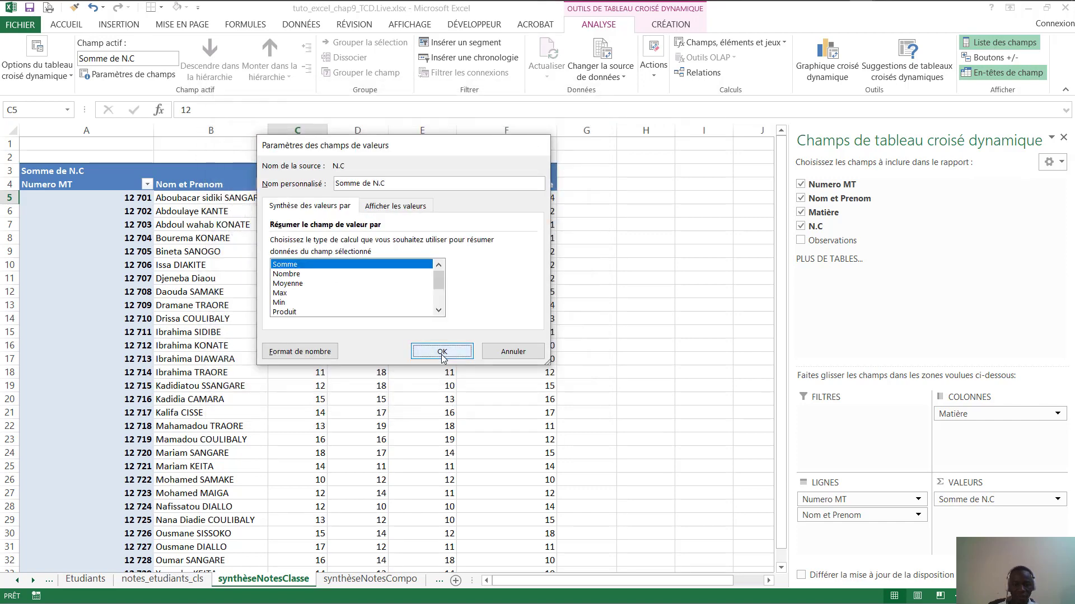
click(616, 247)
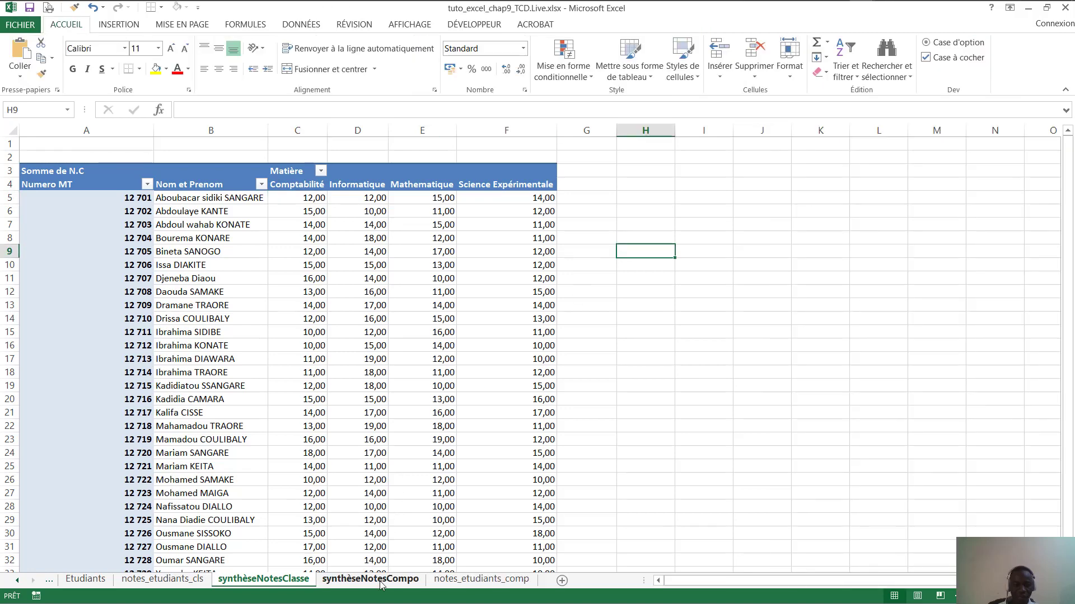
Remove the Total général column from the pivot table on the synthèseNotesCompo sheet.
click(450, 581)
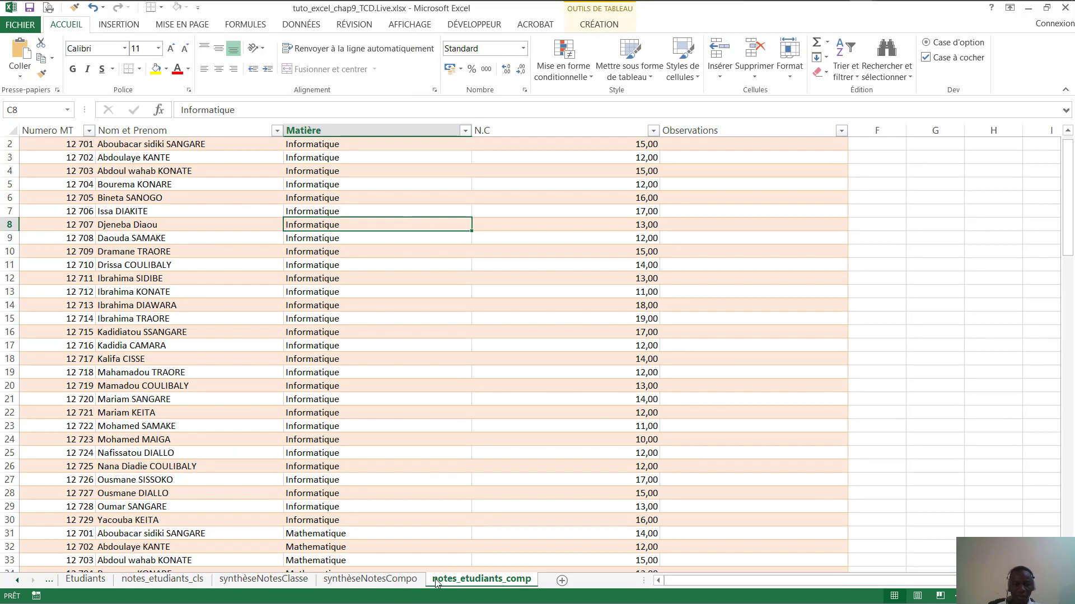
click(383, 582)
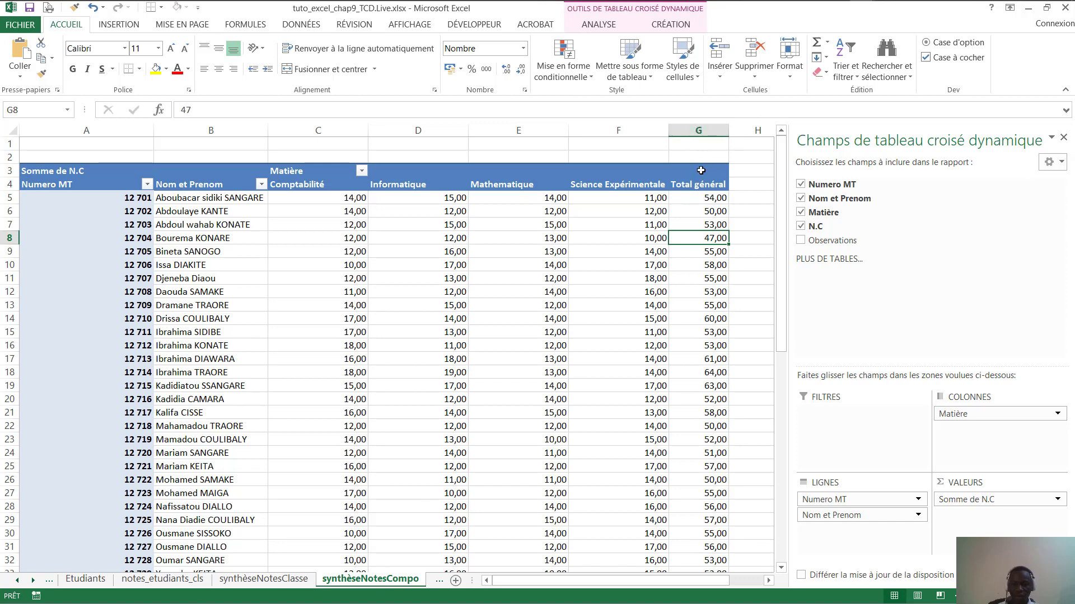
click(703, 184)
click(704, 177)
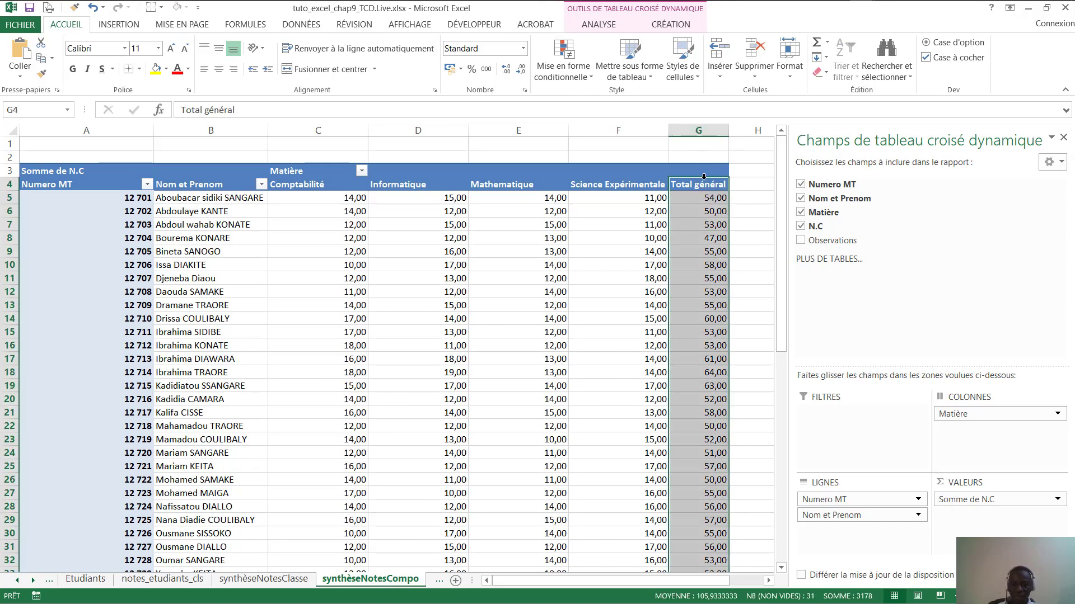
right_click(694, 207)
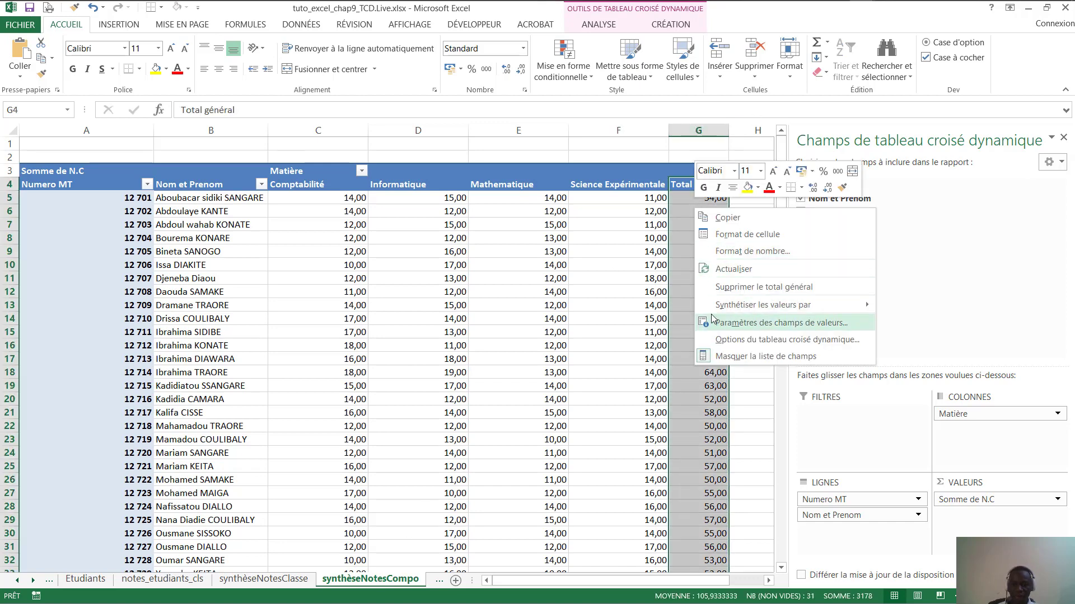
click(784, 287)
Remove the Total général row at the end of the composition pivot table.
scroll(280, 364, down, 5)
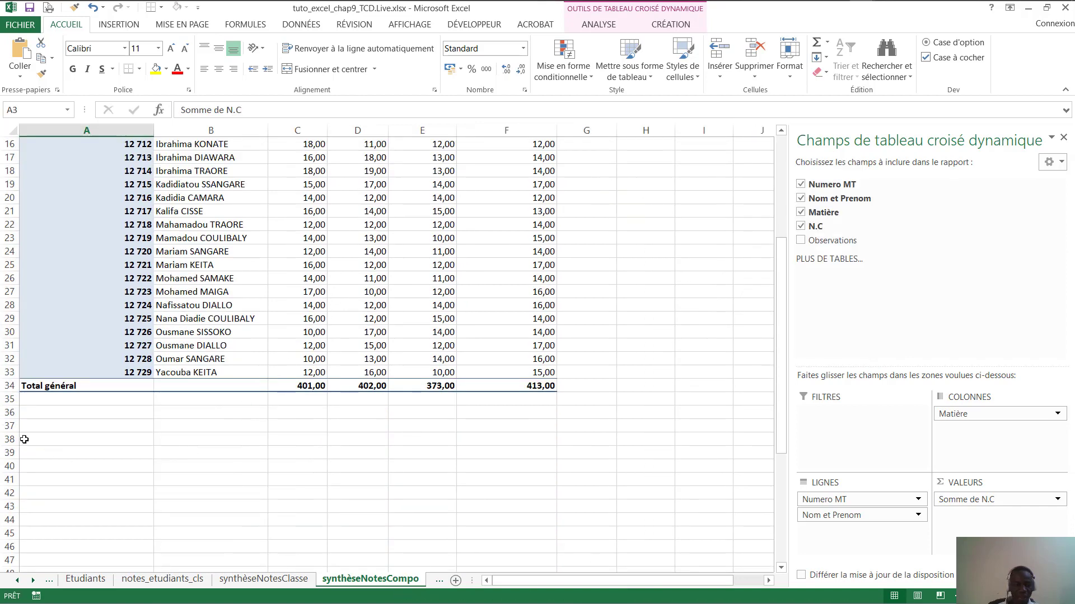
click(63, 387)
right_click(64, 386)
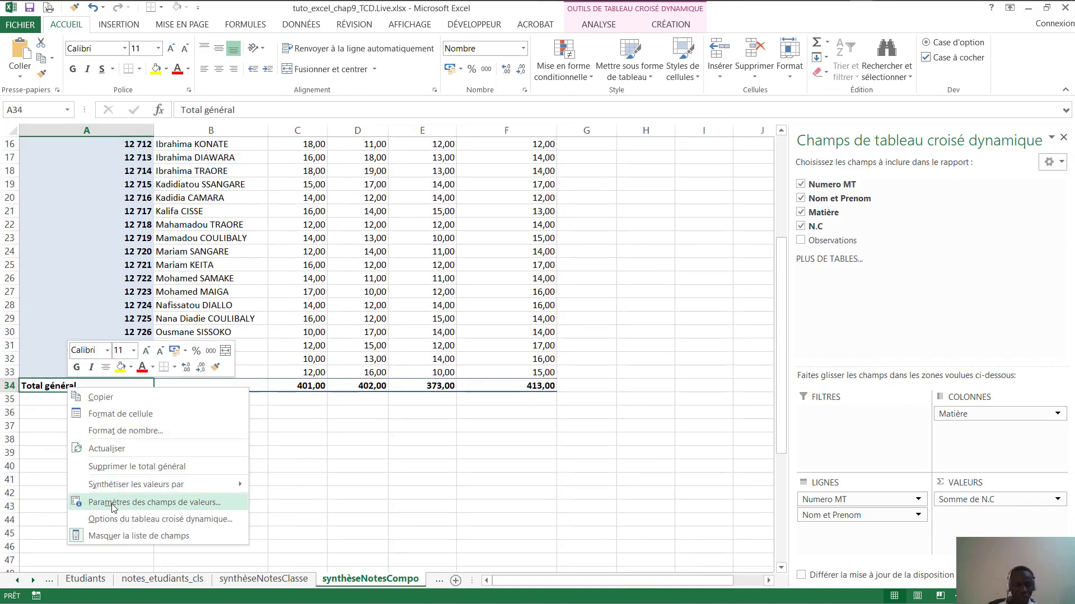
click(175, 468)
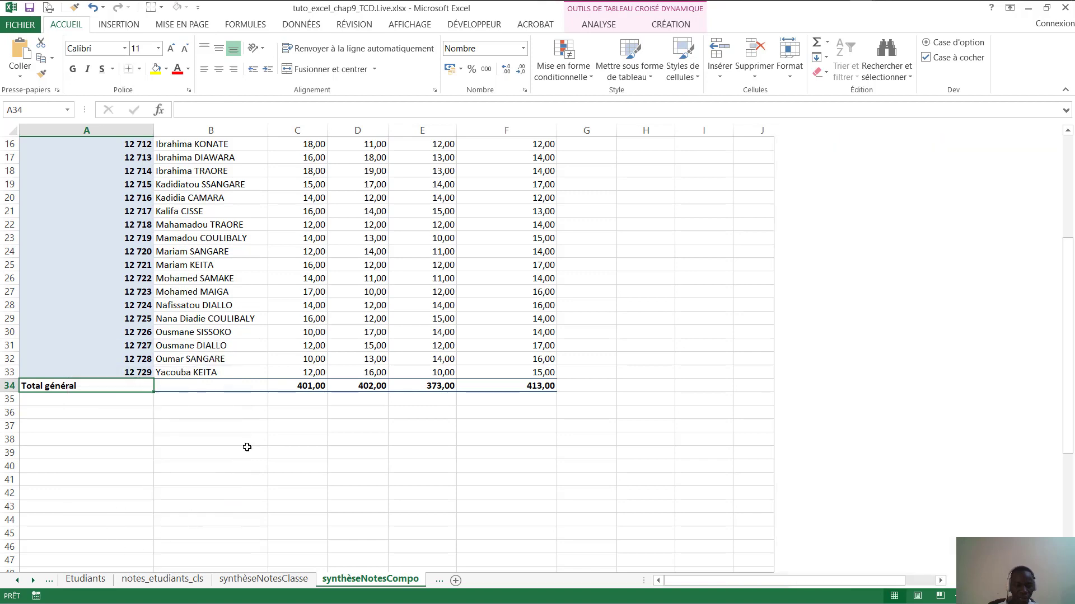
click(647, 308)
scroll(364, 236, up, 5)
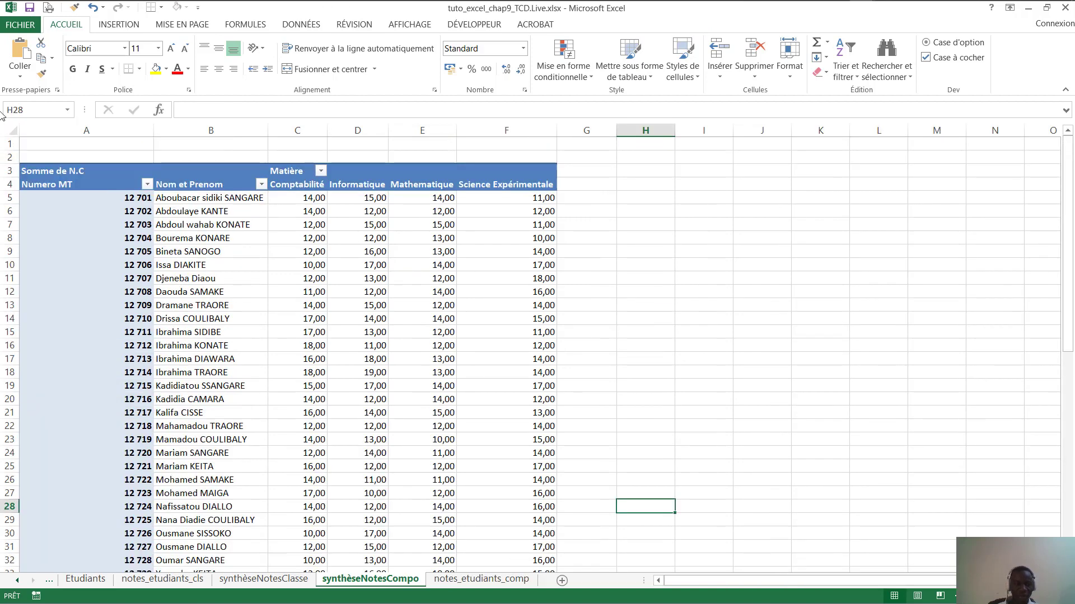
Look over the notes_etudiants_comp, synthèseNotesCompo and synthèseNotesClasse sheets and the class pivot table's tools.
click(596, 226)
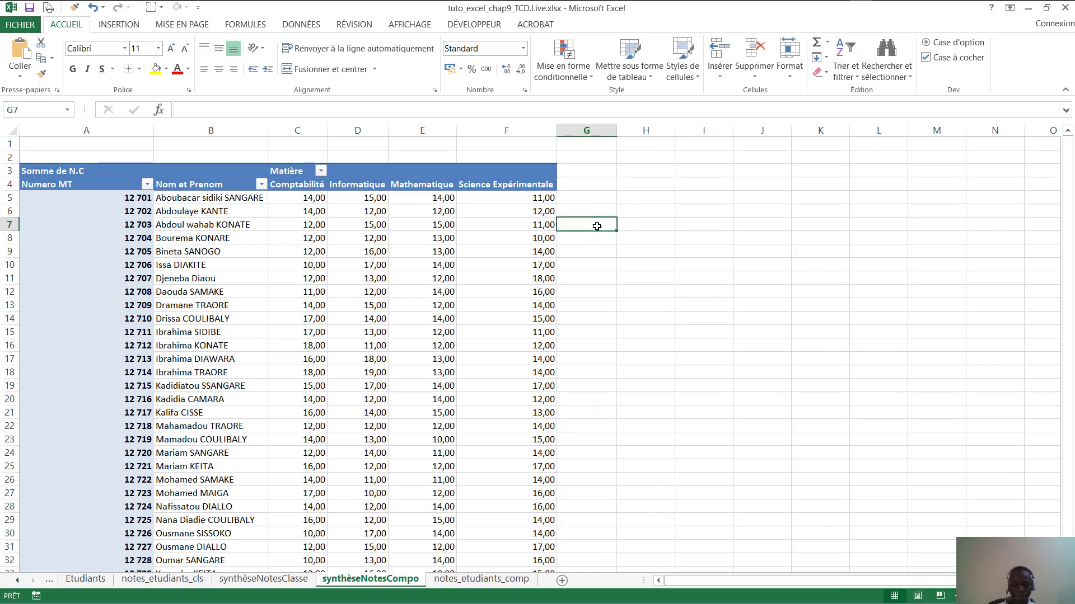
click(488, 585)
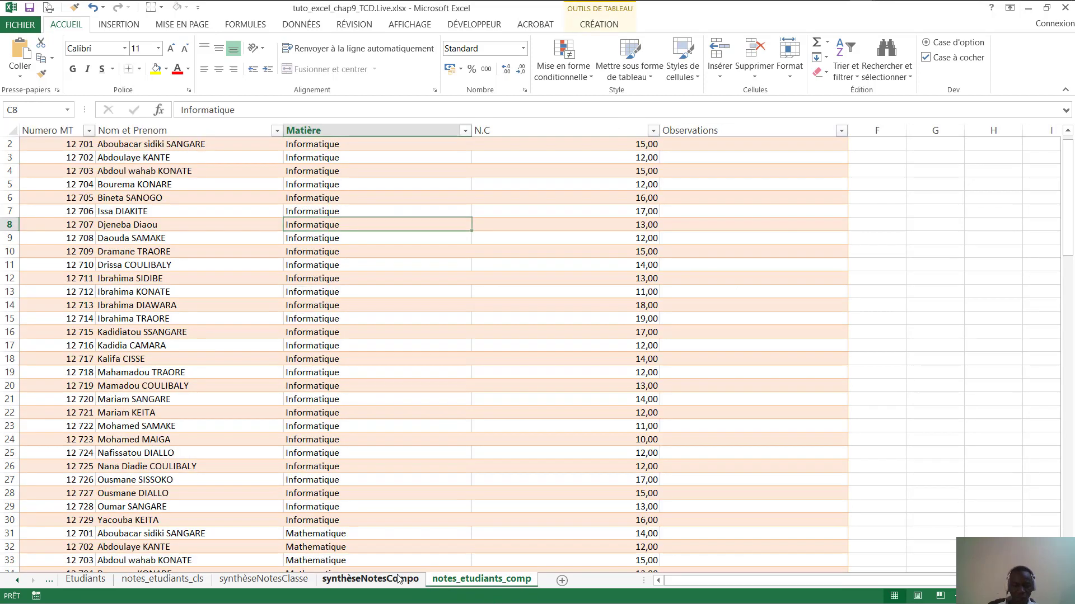
click(397, 579)
click(479, 584)
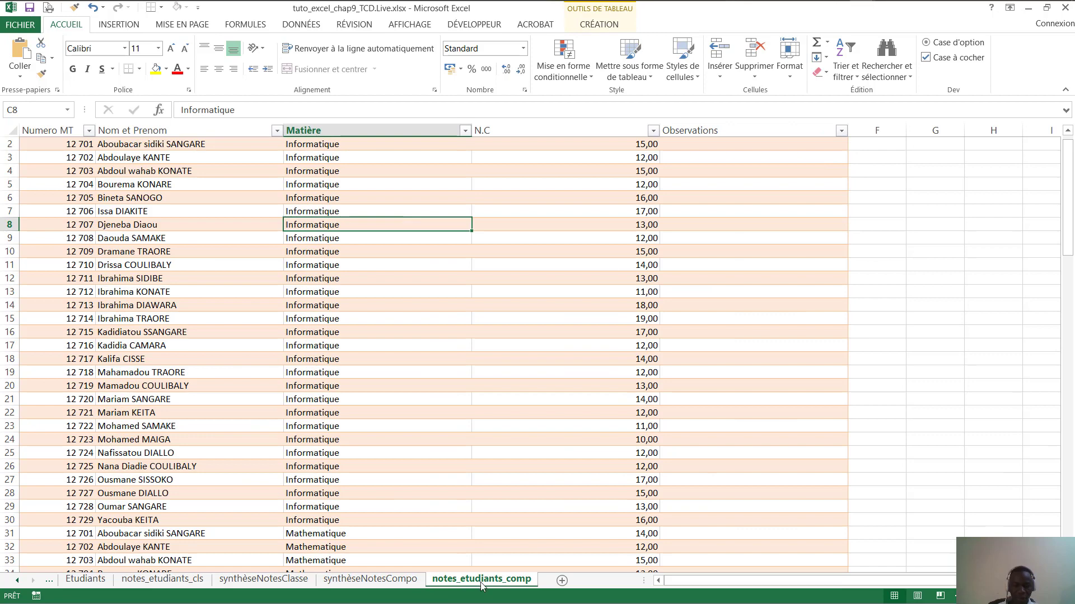
click(370, 579)
click(263, 579)
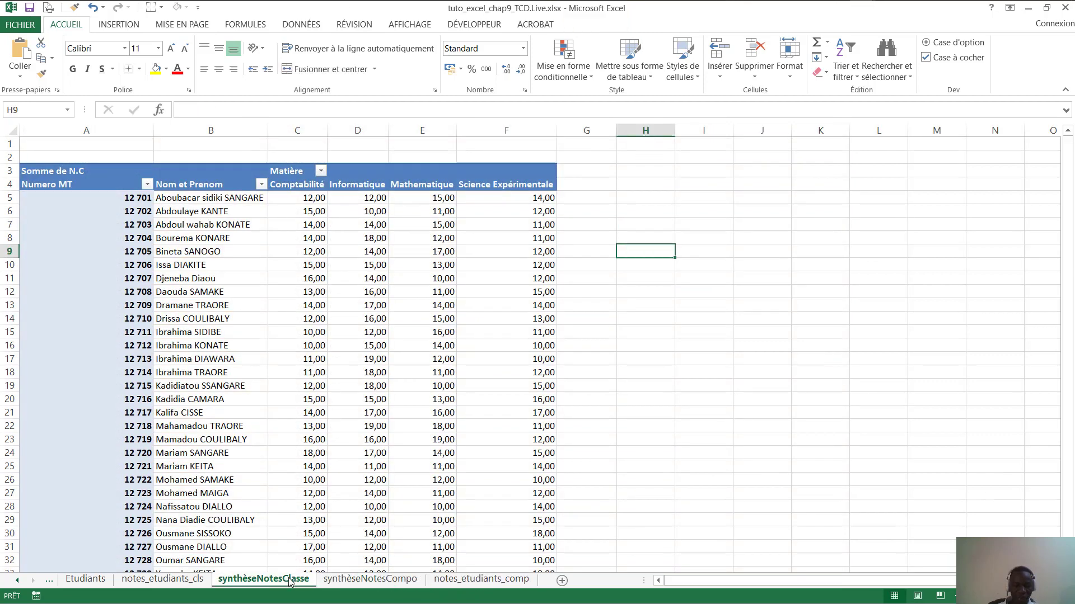
click(400, 200)
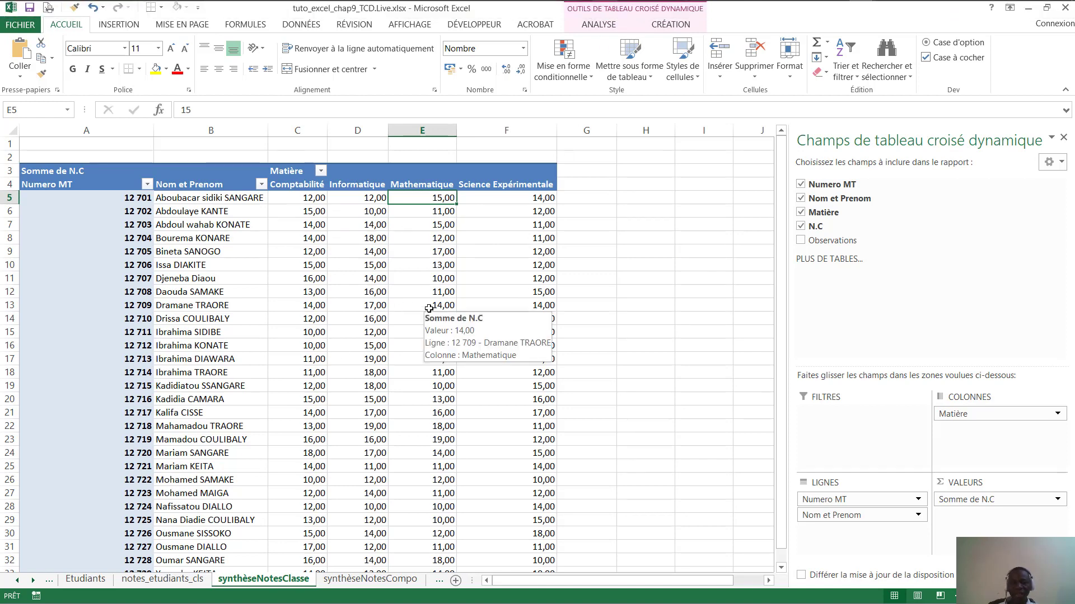
click(598, 25)
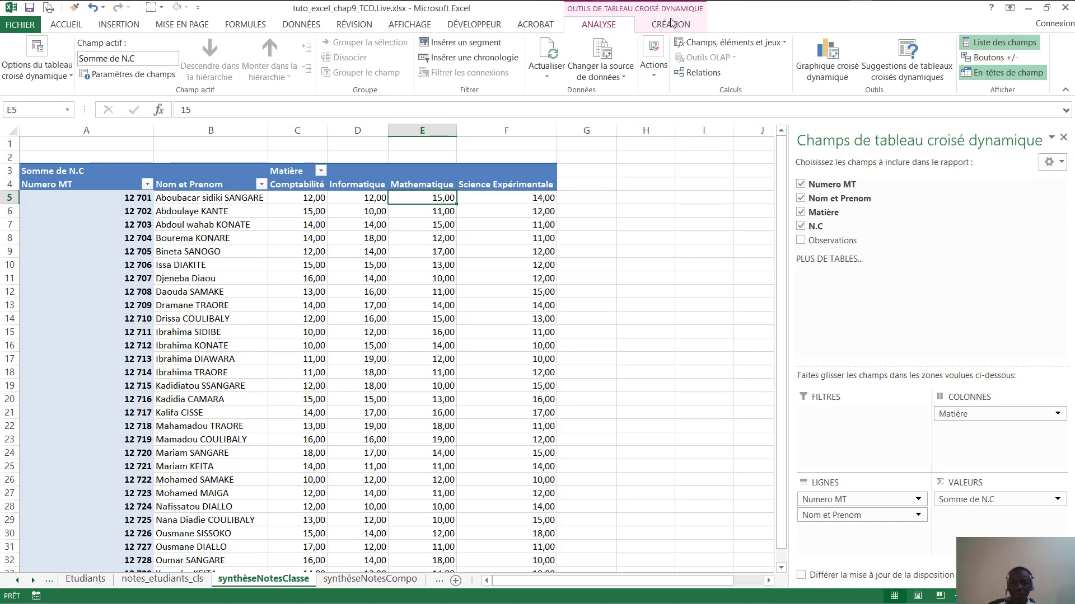
click(672, 24)
click(608, 26)
Delete the two notesCompo table relations: Matière with matcoef and Numero MT with Etudiants.
click(142, 211)
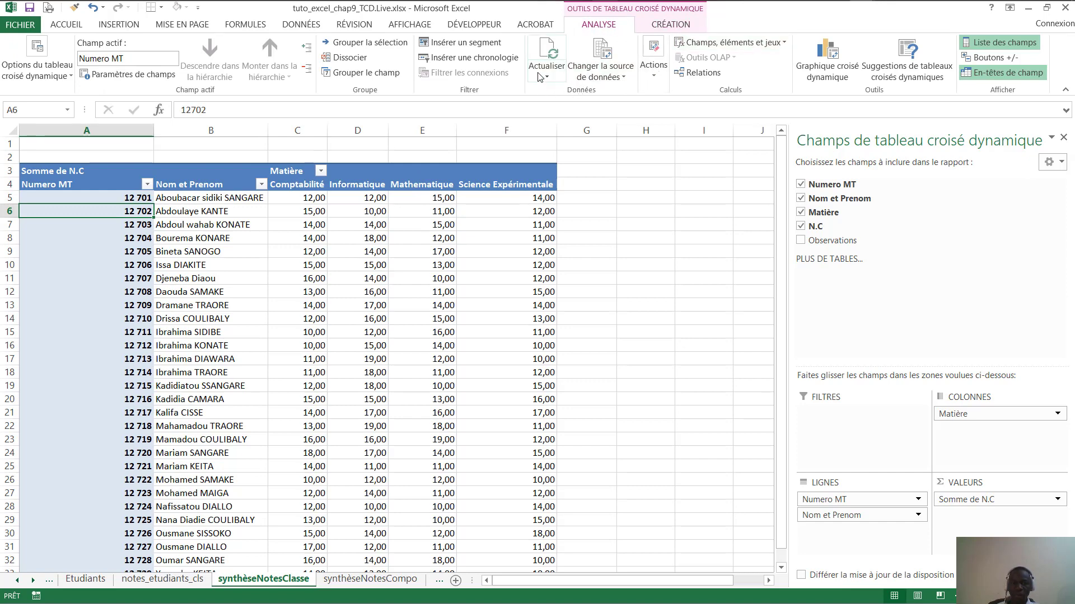
click(678, 26)
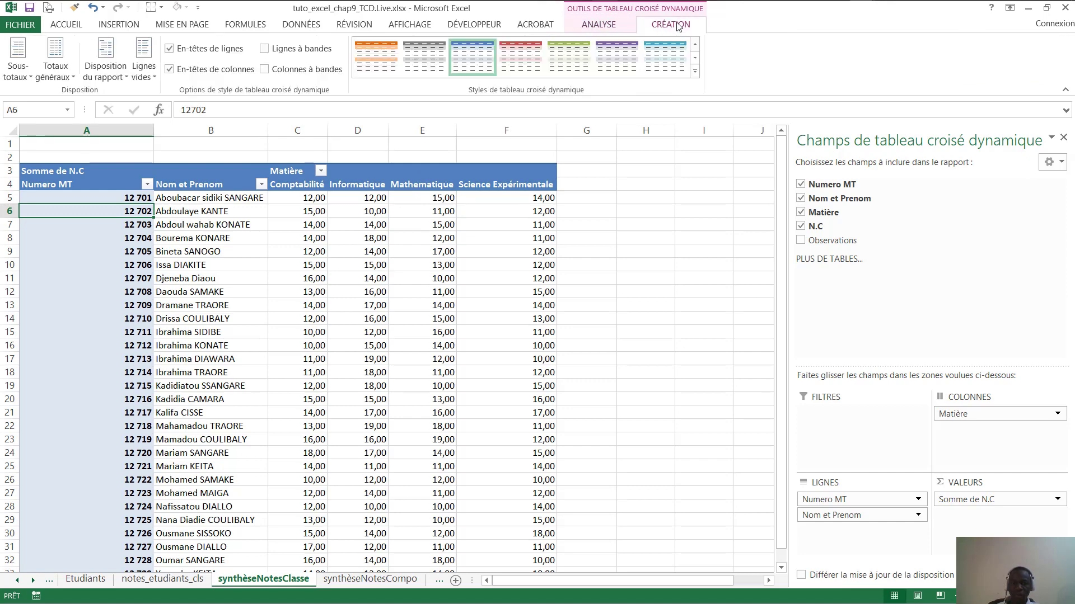
click(598, 25)
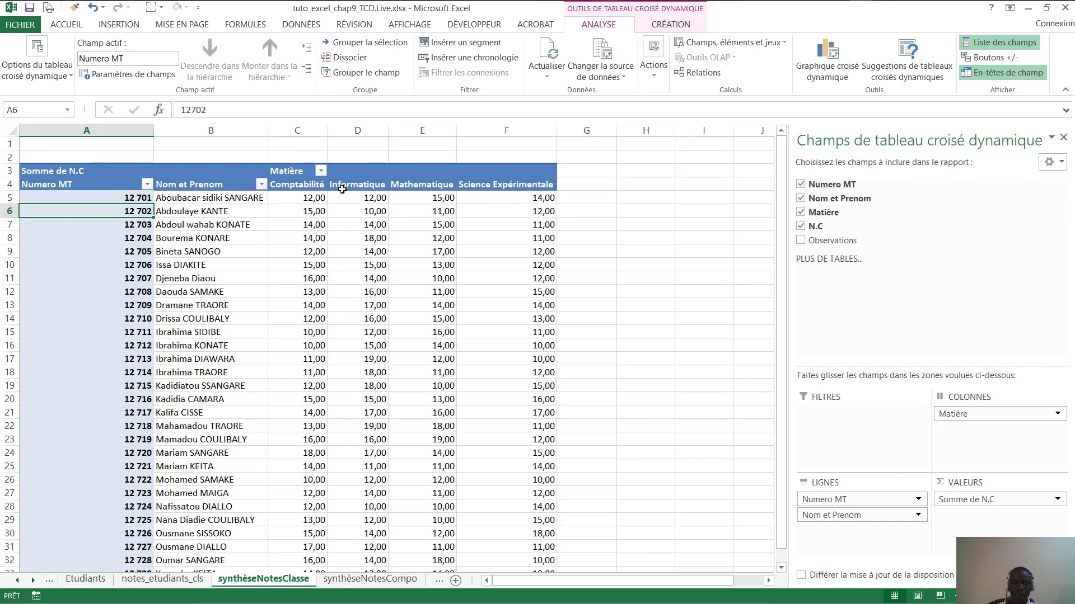
mouse_move(339, 216)
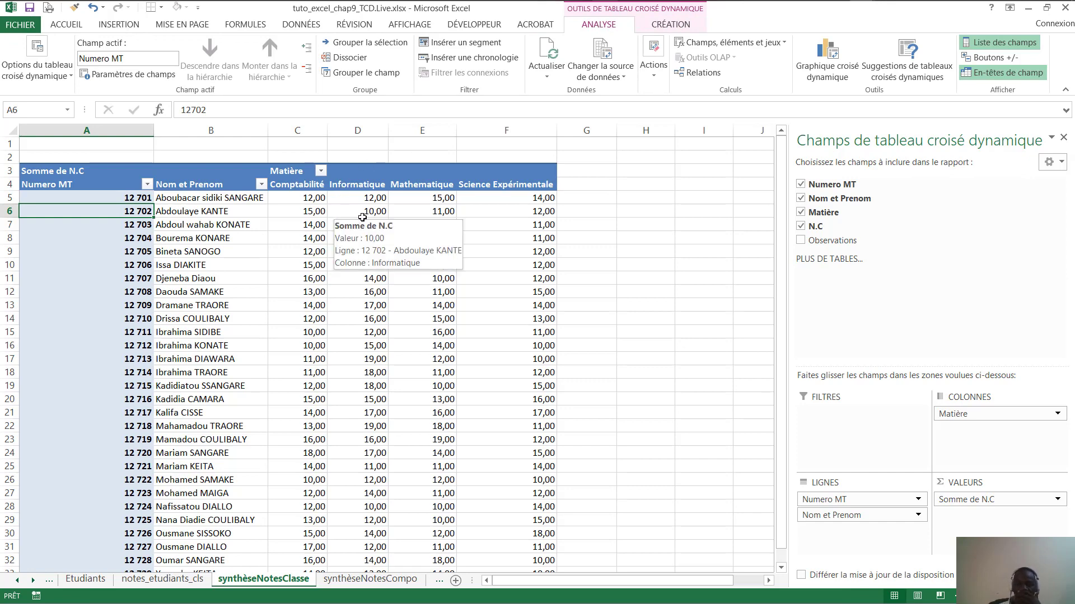
click(684, 74)
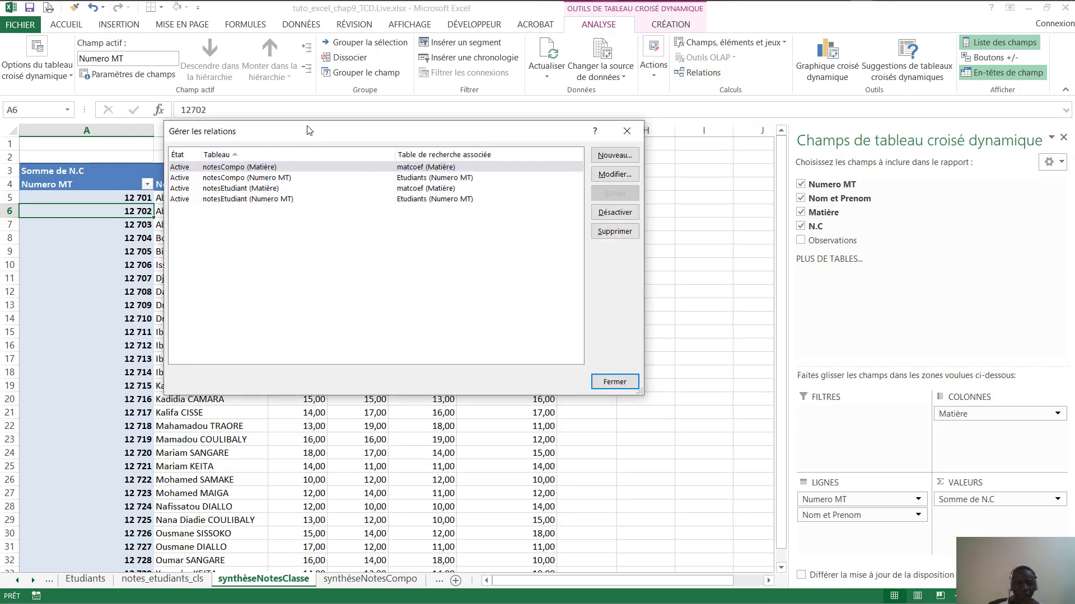
click(251, 168)
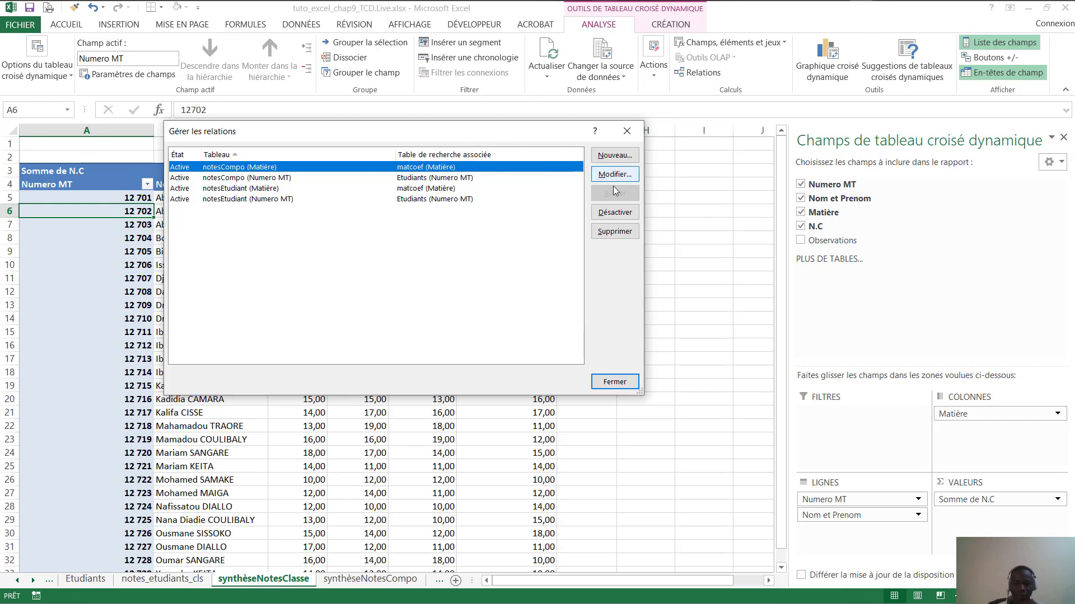
click(607, 238)
click(502, 342)
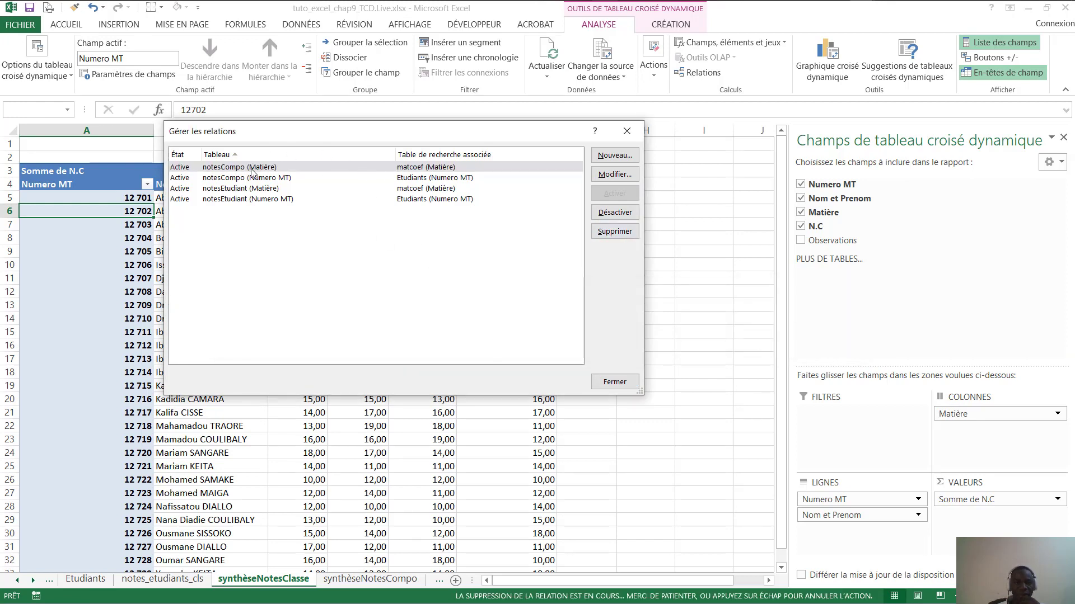
click(613, 235)
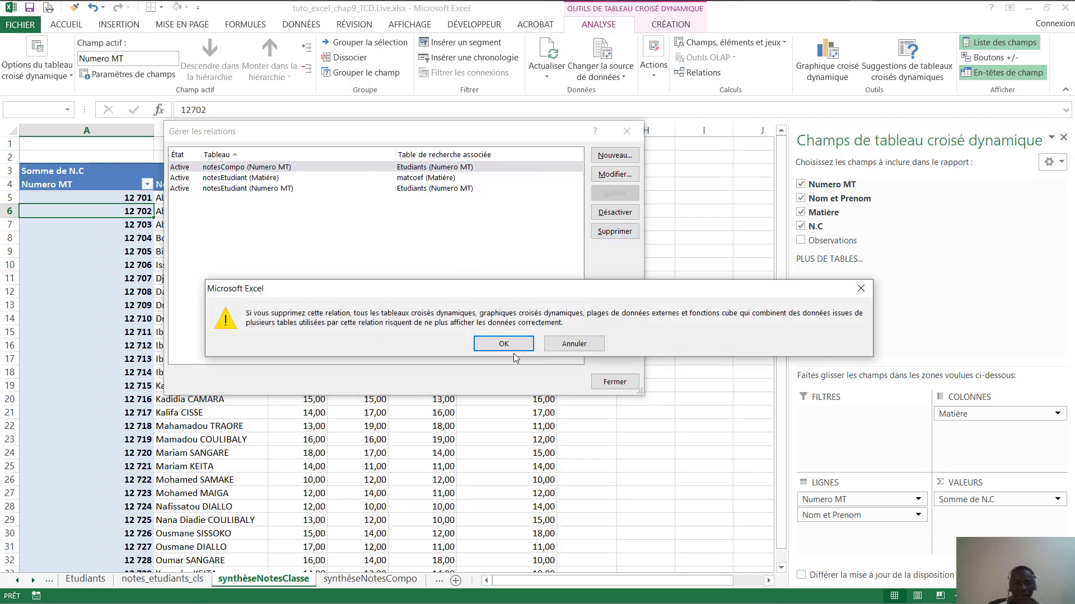
click(504, 343)
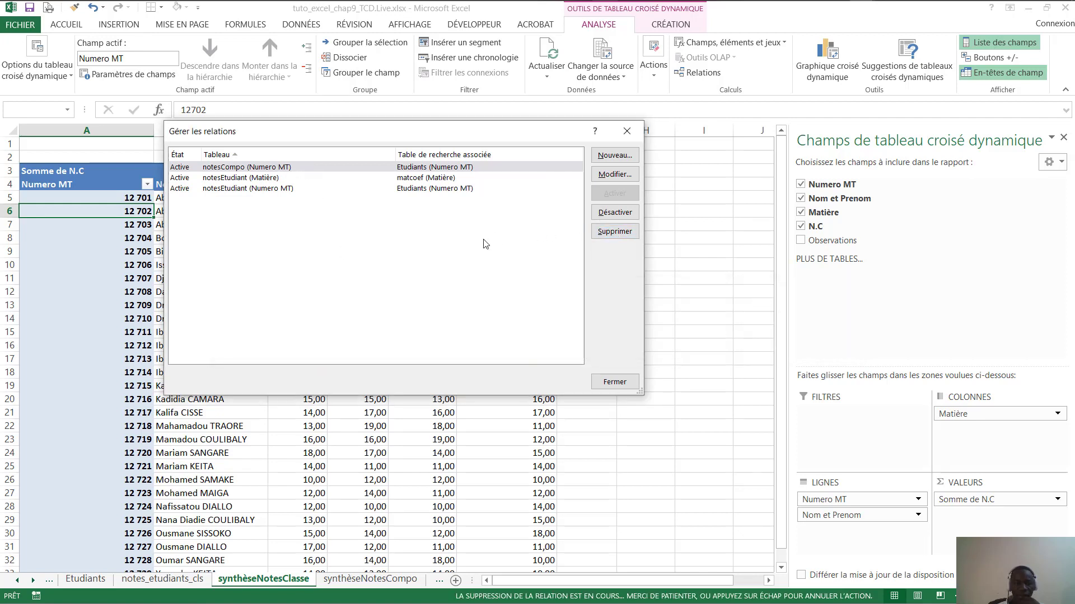
Delete the two notesEtudiant relations, Matière with matcoef and Numero MT with Etudiants, and close the relations manager.
click(282, 168)
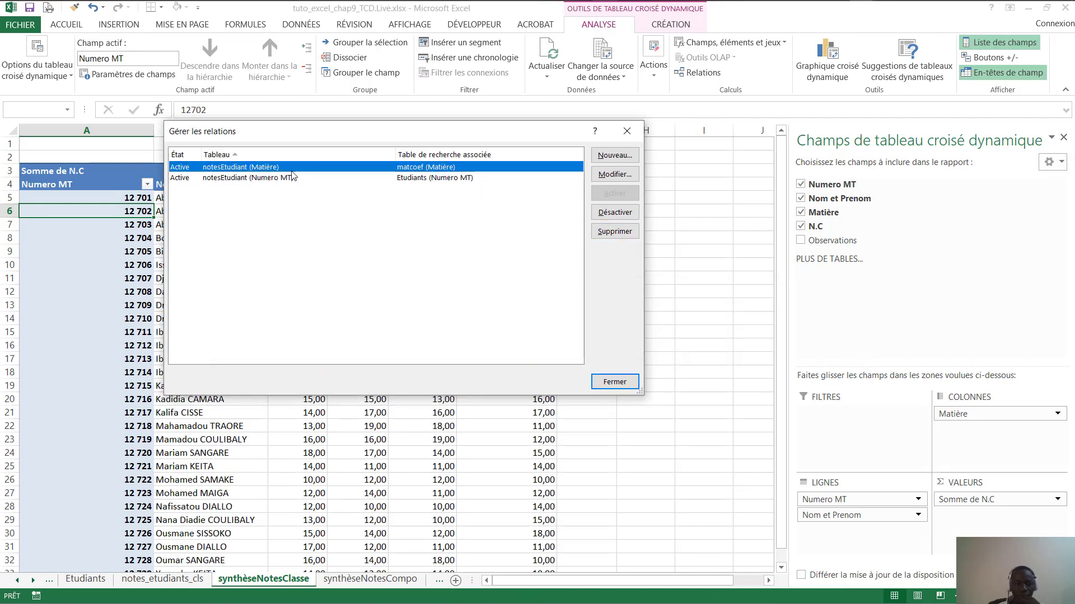
click(615, 234)
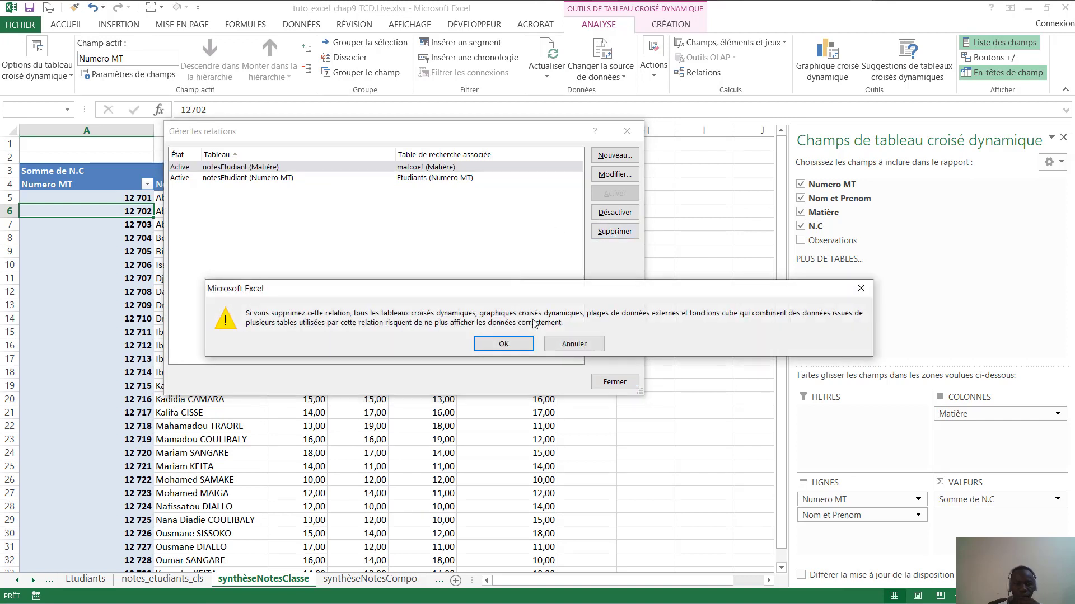
click(506, 344)
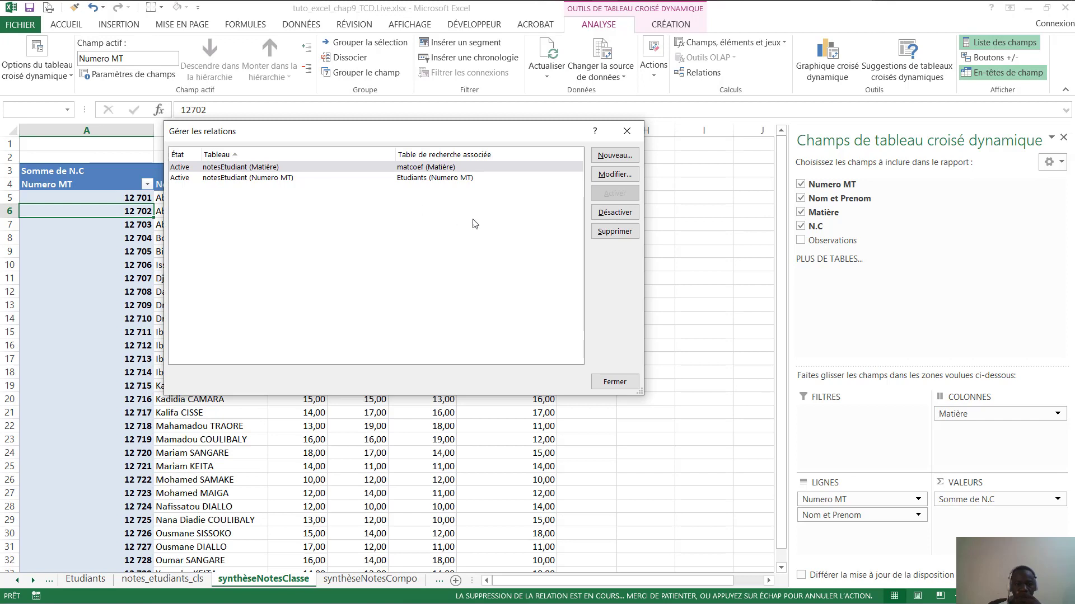
click(461, 169)
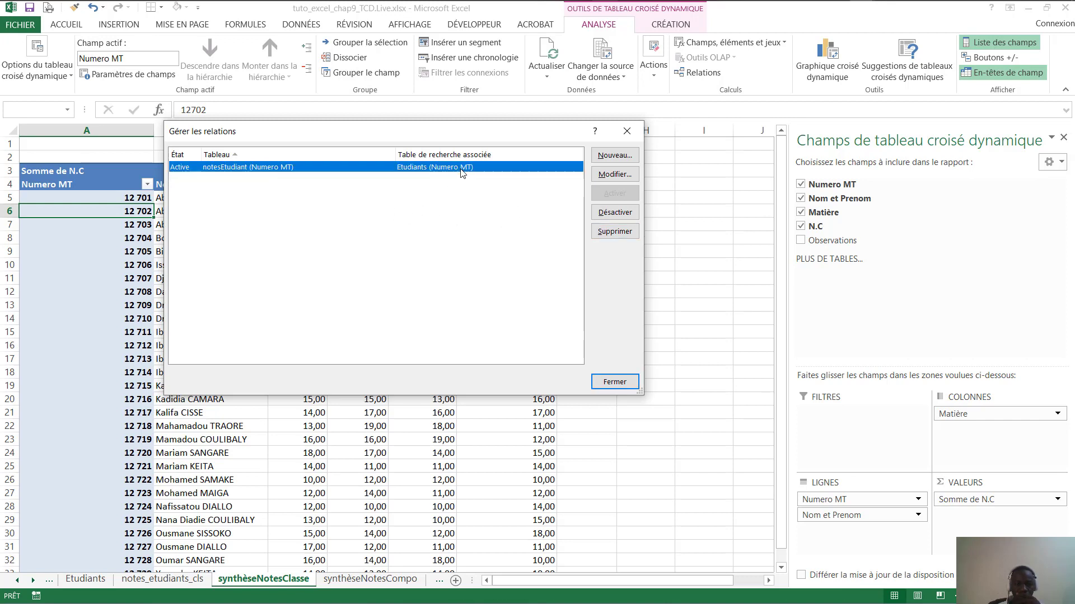
click(614, 232)
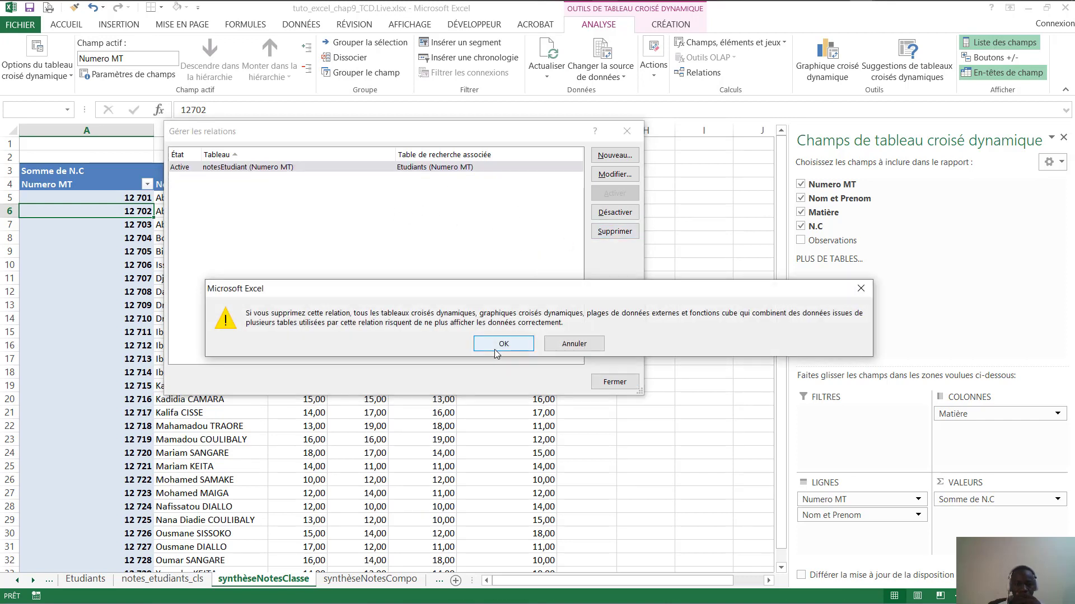
click(509, 341)
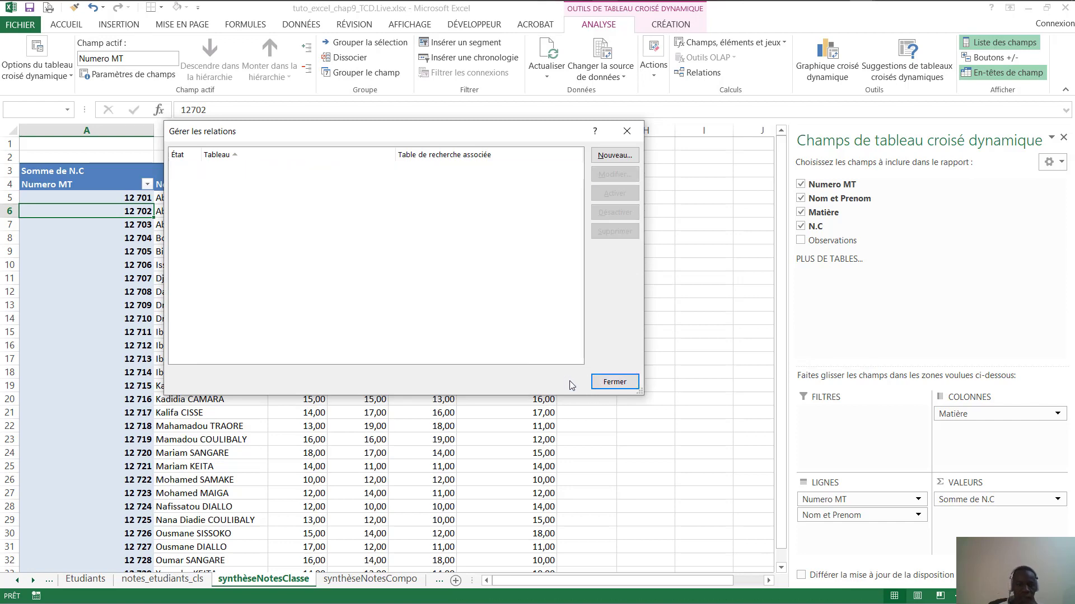
click(614, 382)
click(656, 272)
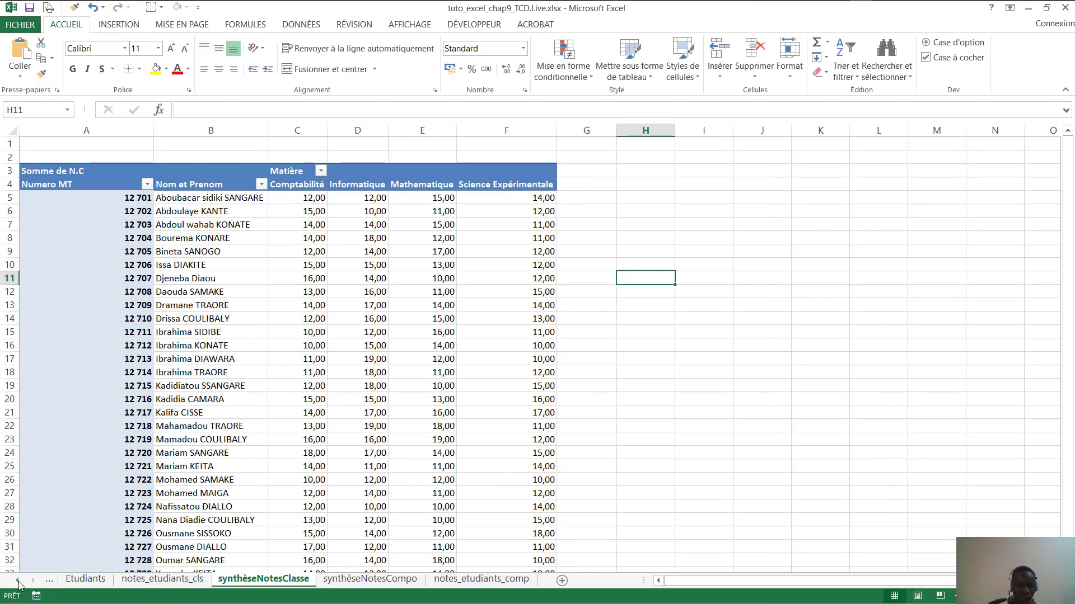
Create a pivot table from the MatCoef table of the cofMatiere sheet on a new worksheet.
click(18, 582)
click(89, 579)
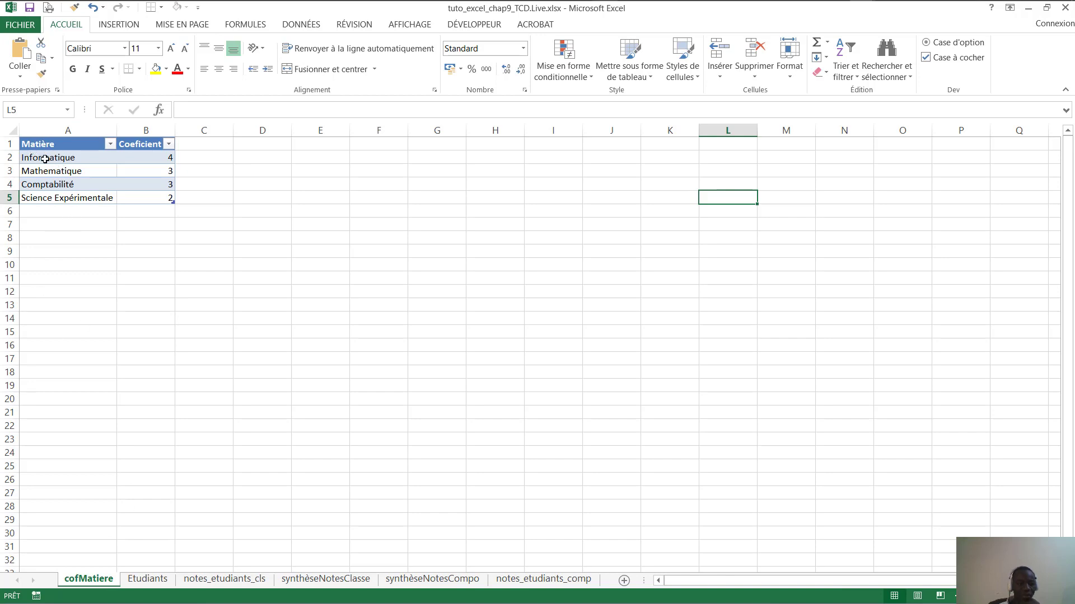
click(89, 155)
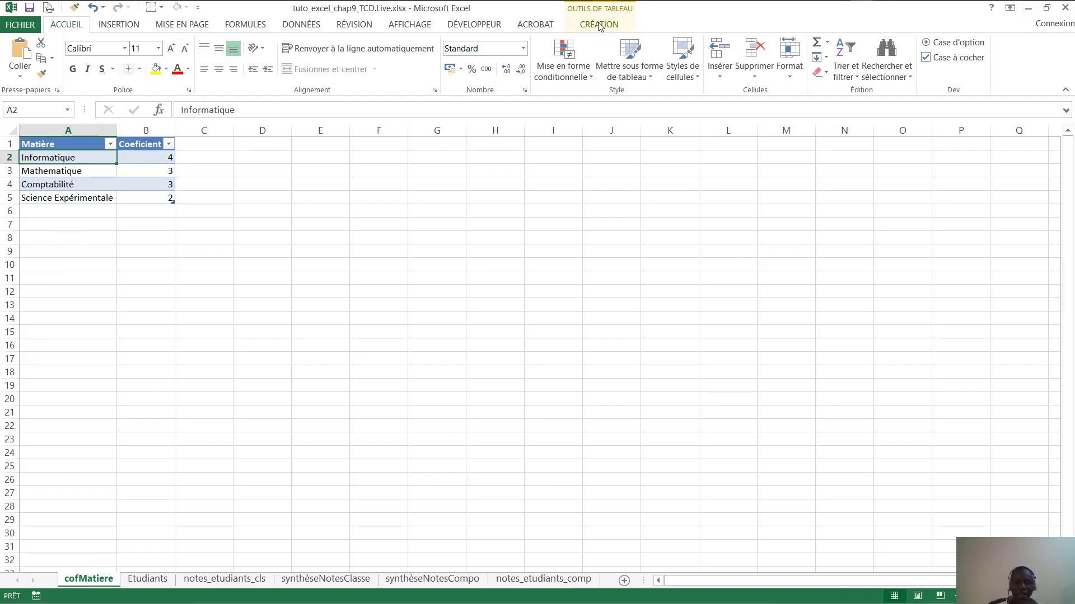
click(596, 25)
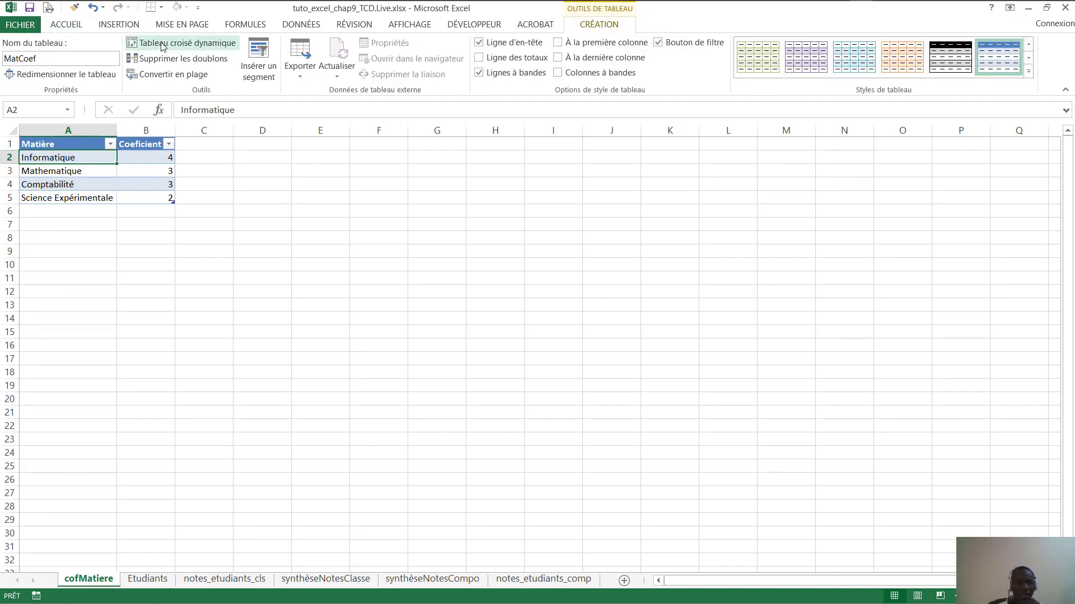
click(209, 45)
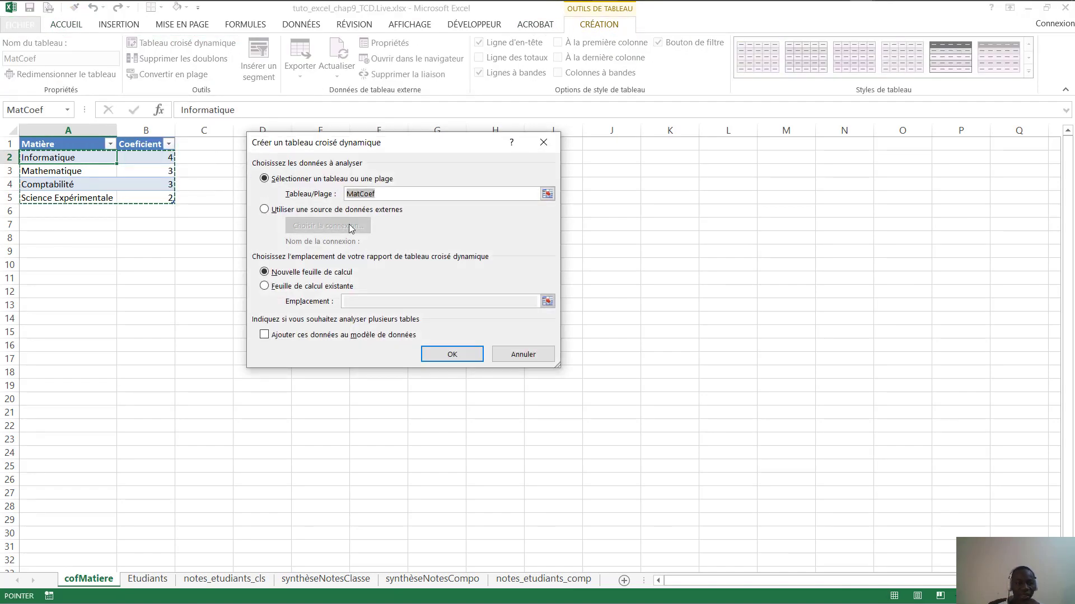
click(451, 355)
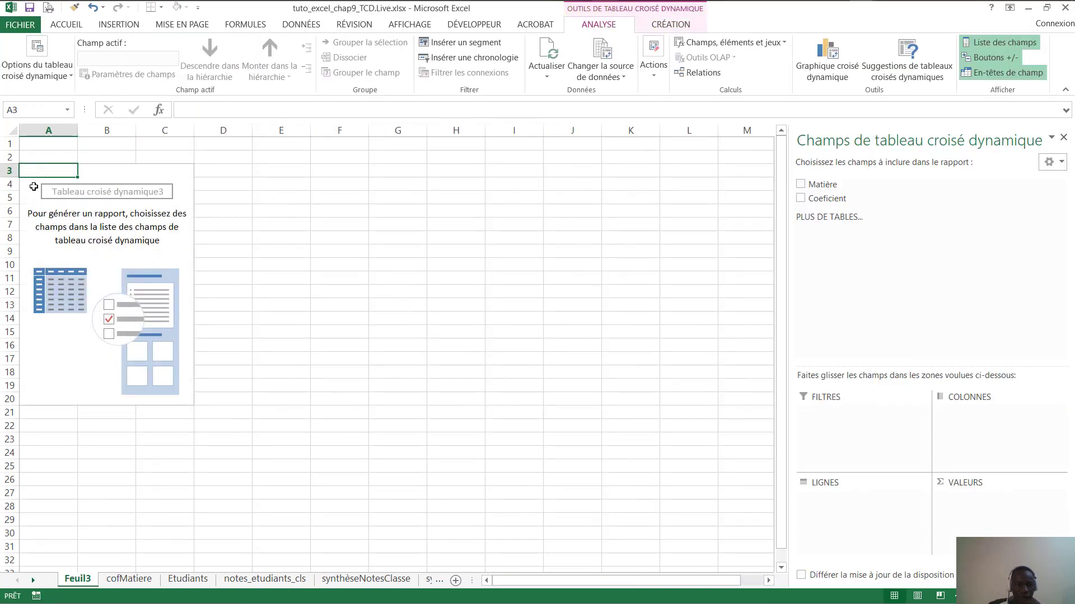
Add the Matière field to the rows of the new pivot table.
click(34, 187)
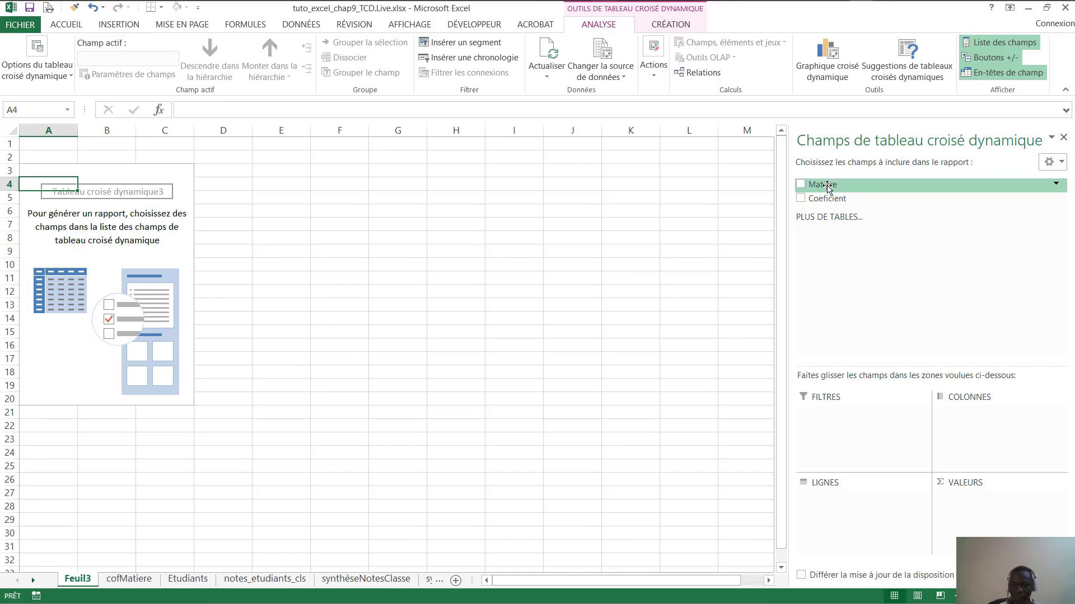
drag(829, 188, 831, 500)
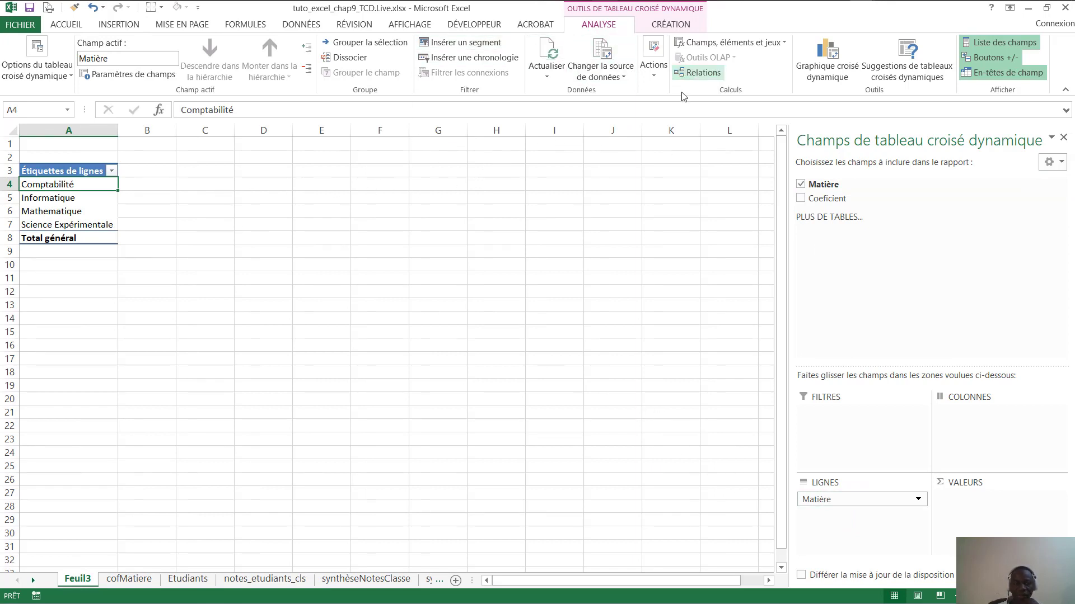
Create a table relation linking the Matière column of notesClasses to the Matière column of matcoef.
click(697, 72)
key(Escape)
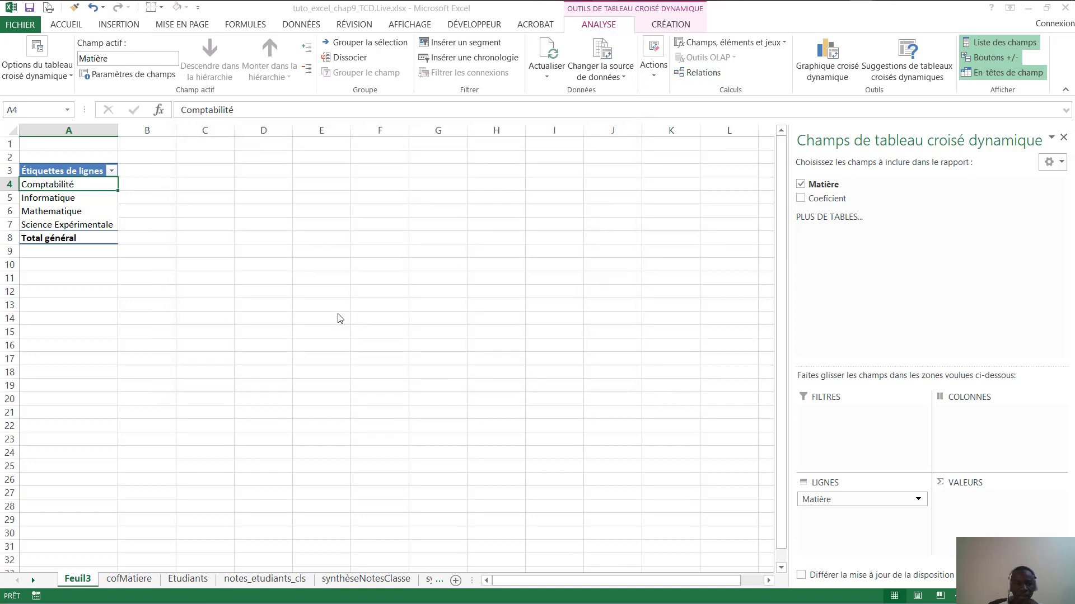
click(299, 245)
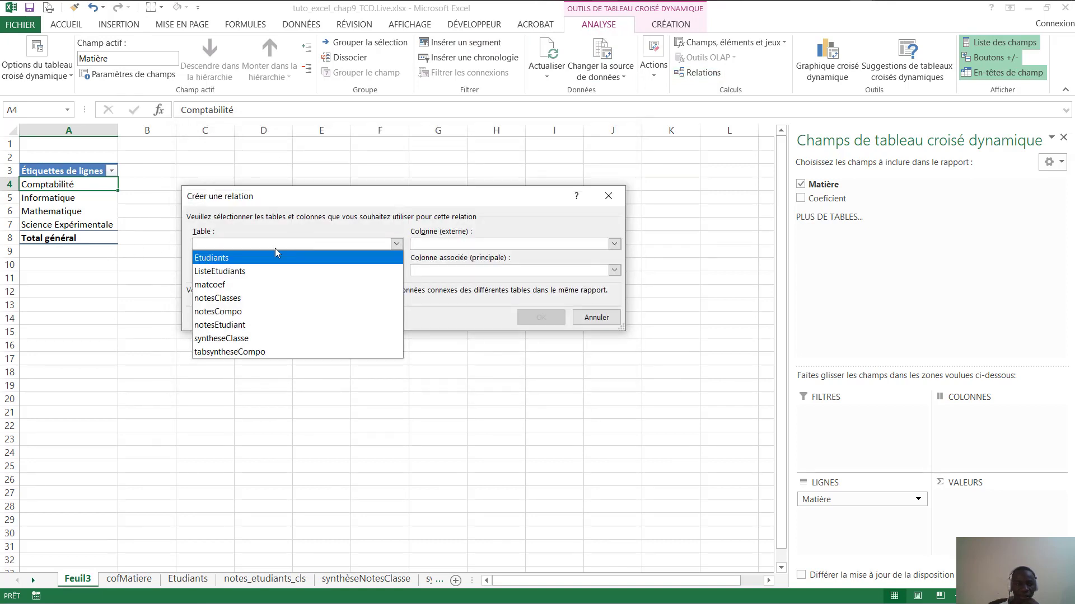
click(241, 298)
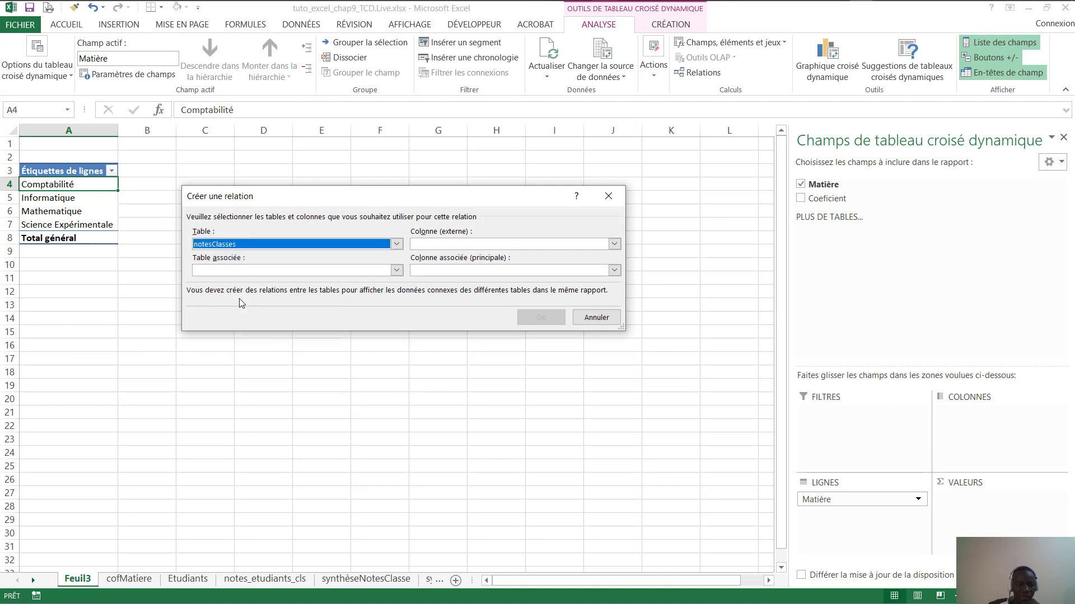
click(470, 244)
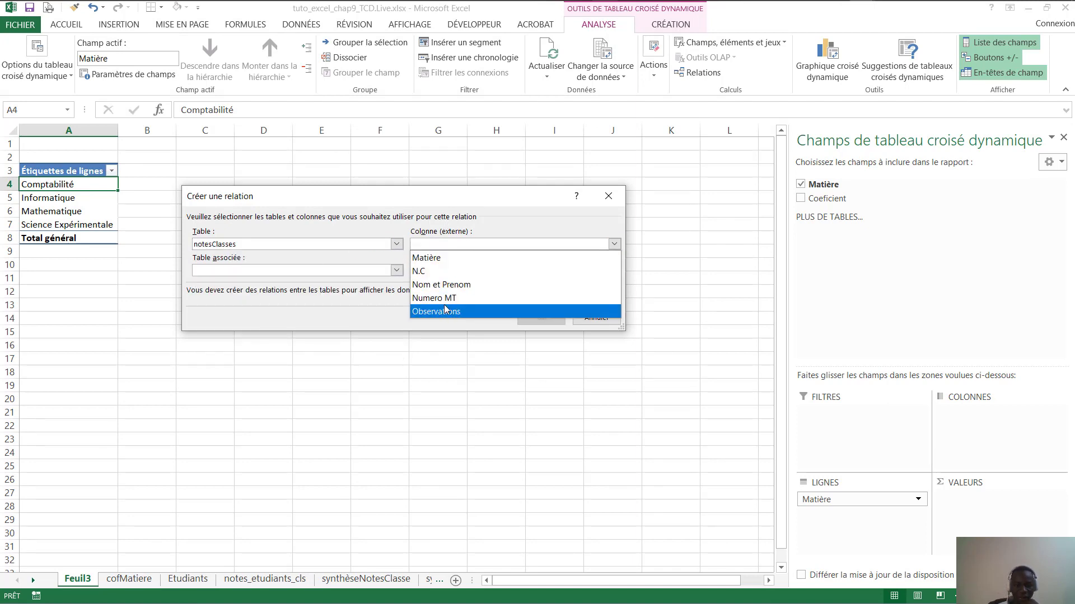
click(448, 258)
click(289, 271)
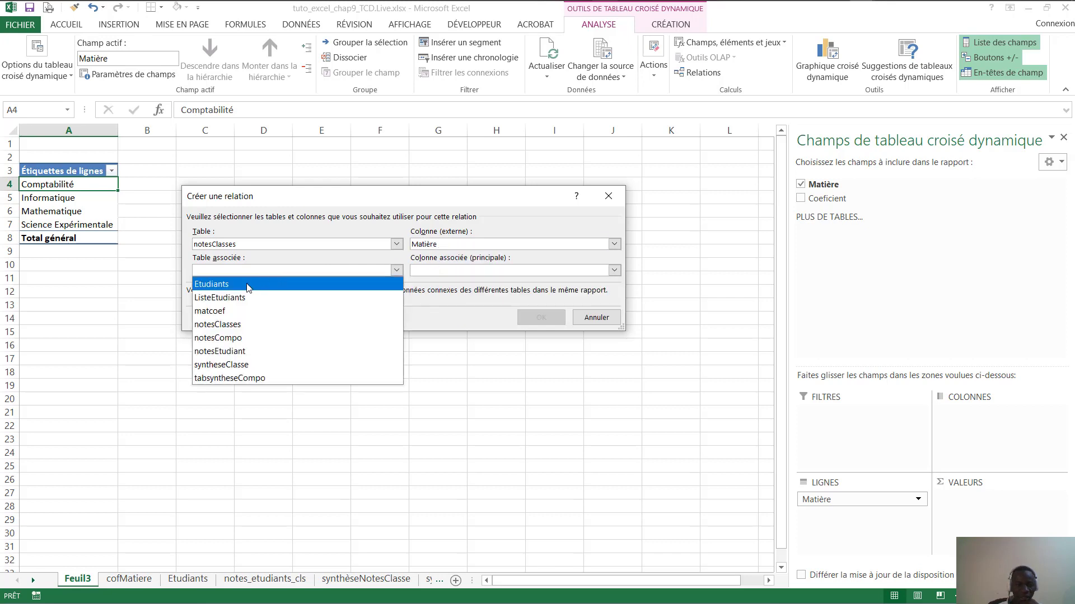
click(234, 311)
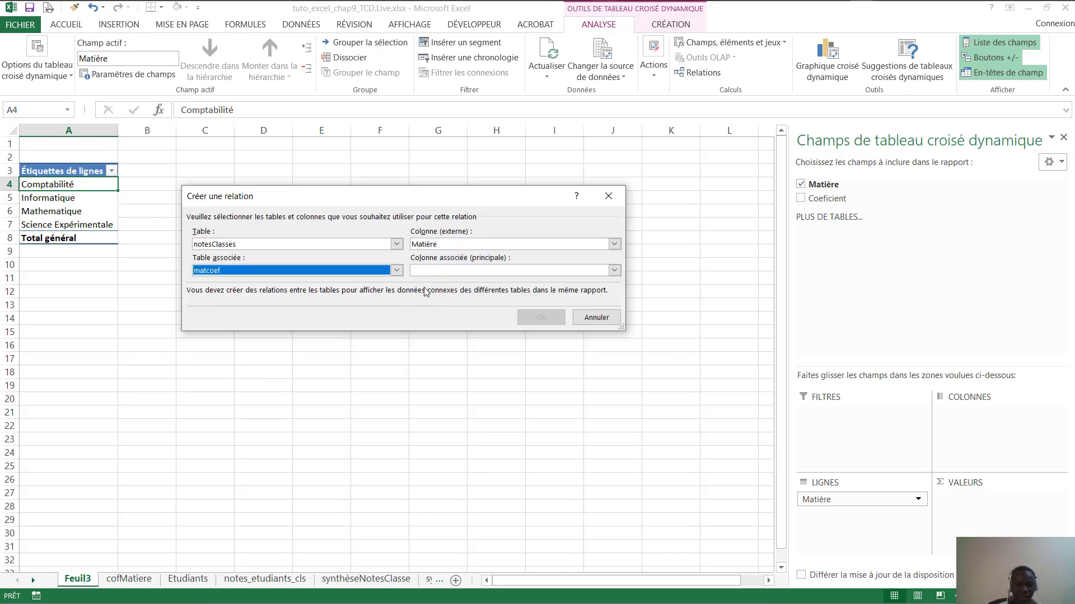
click(448, 271)
click(437, 297)
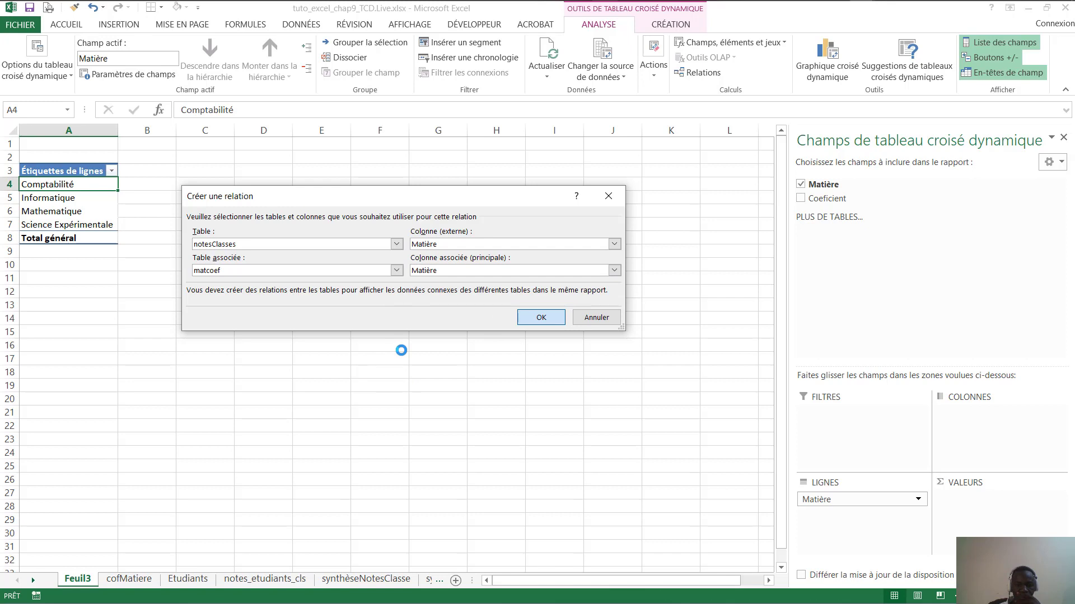
click(540, 317)
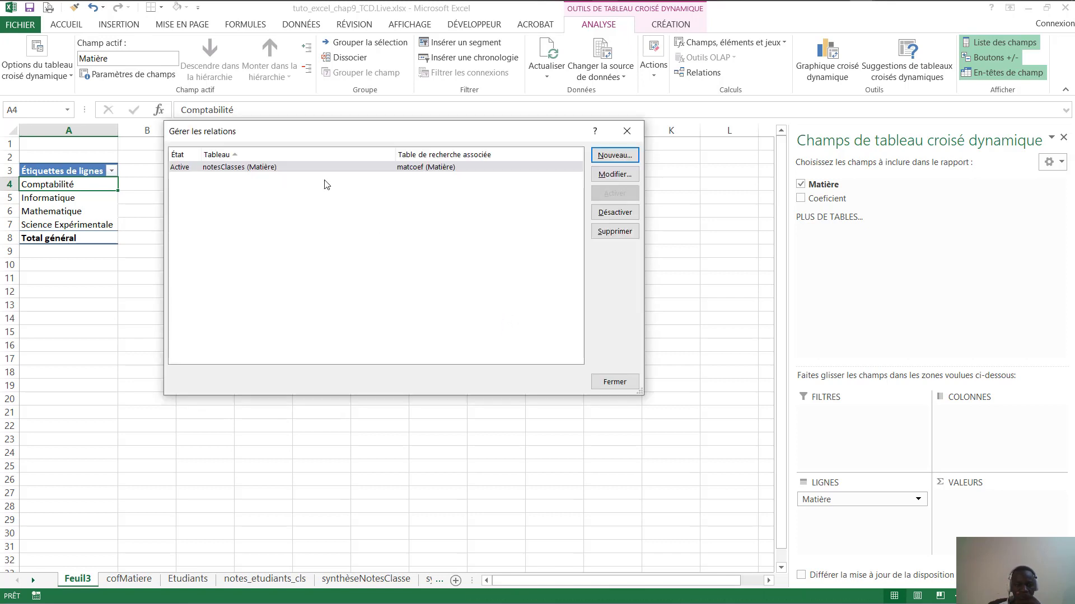
Create a second relation linking Matière of notesCompo to Matière of matcoef, and close the relations manager.
click(614, 155)
click(397, 243)
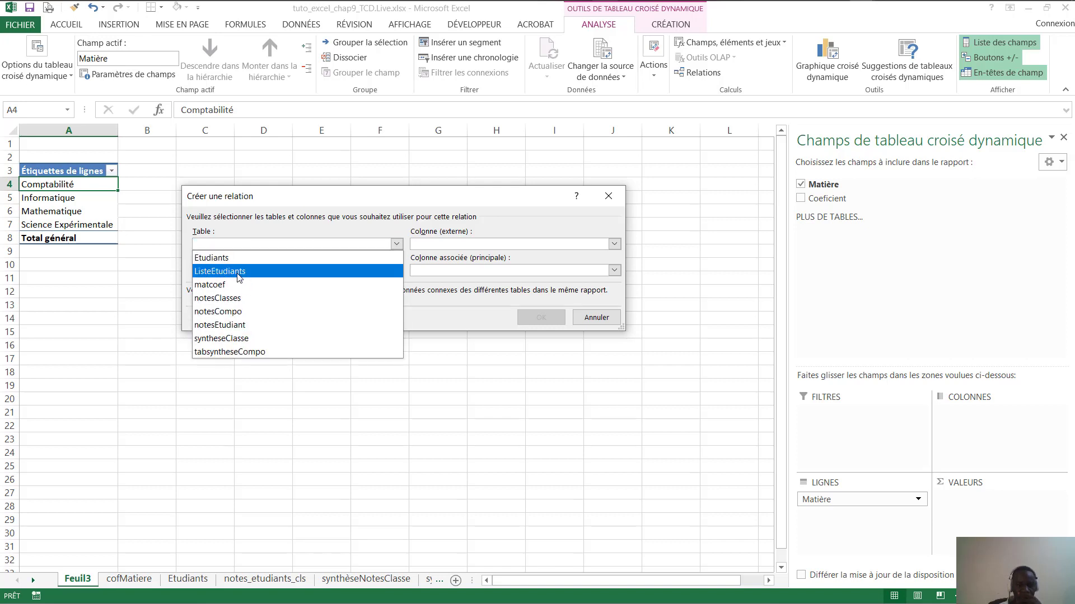
click(240, 313)
click(463, 245)
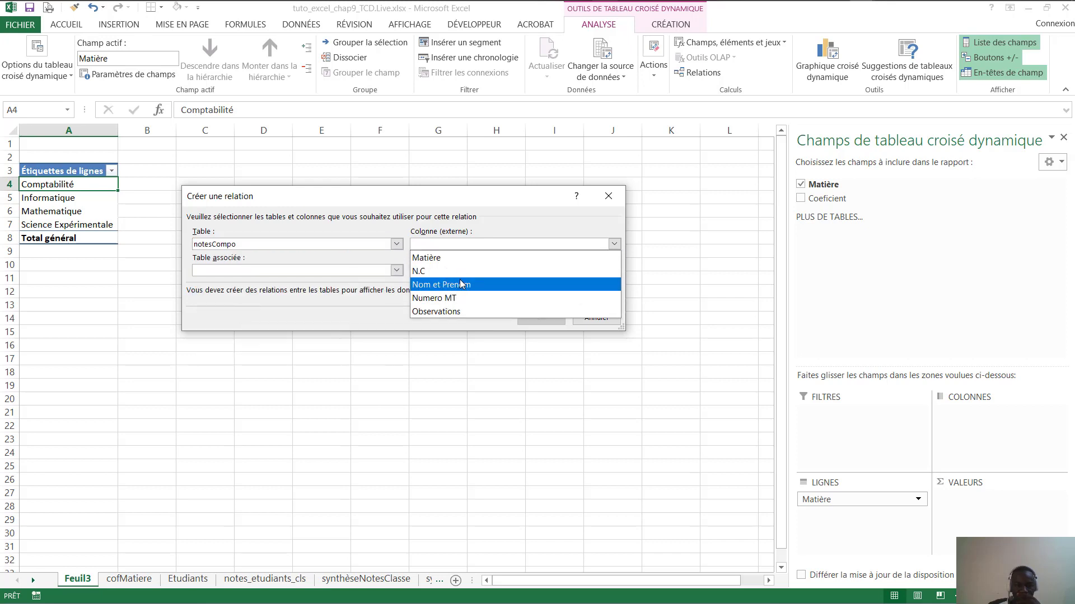
click(451, 258)
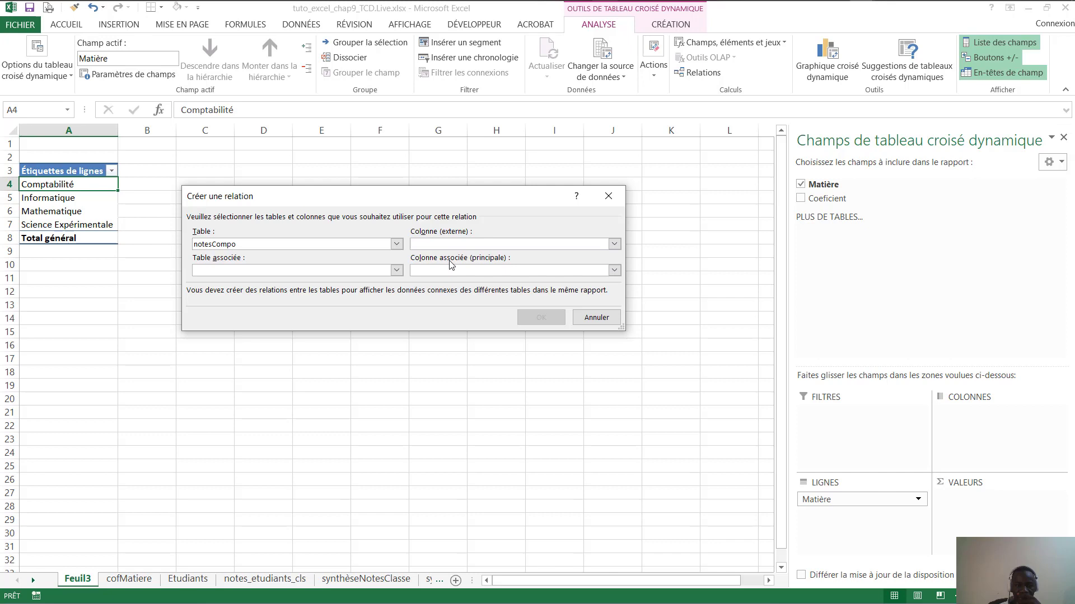
click(366, 273)
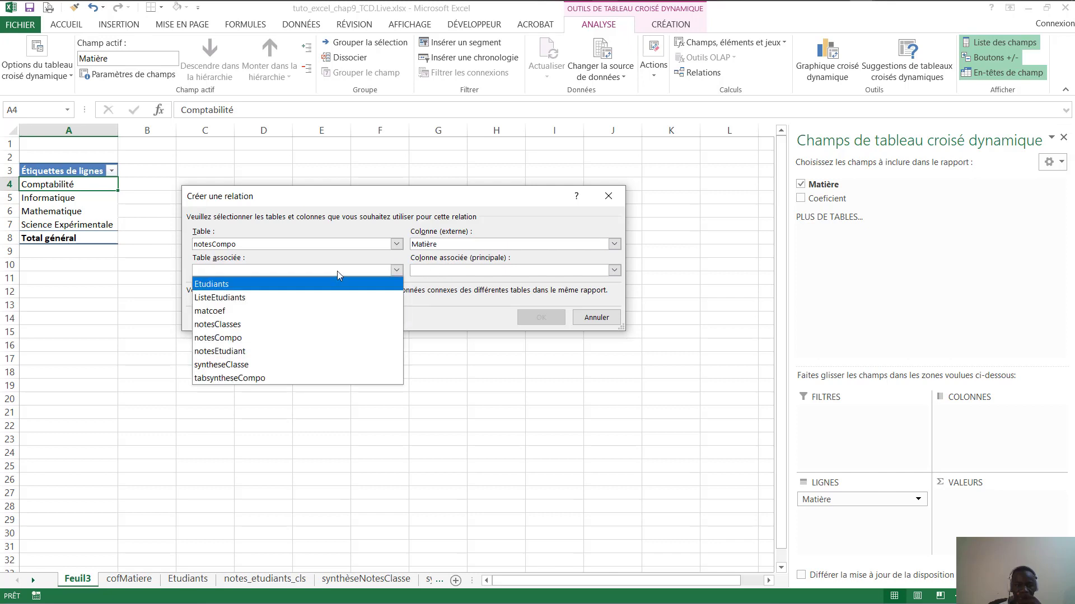
click(234, 311)
click(556, 323)
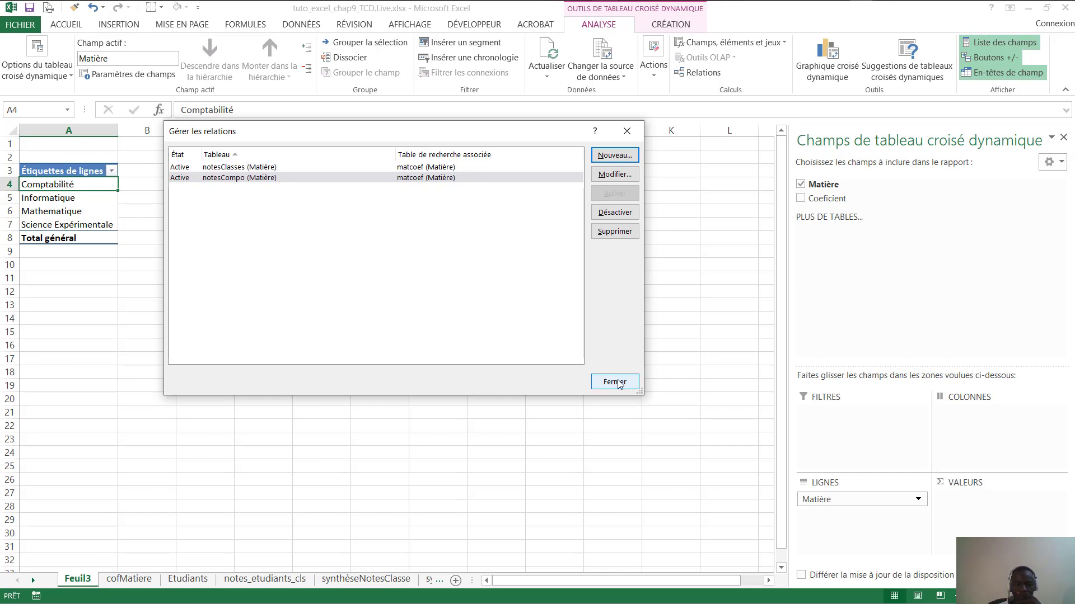
drag(506, 137, 549, 187)
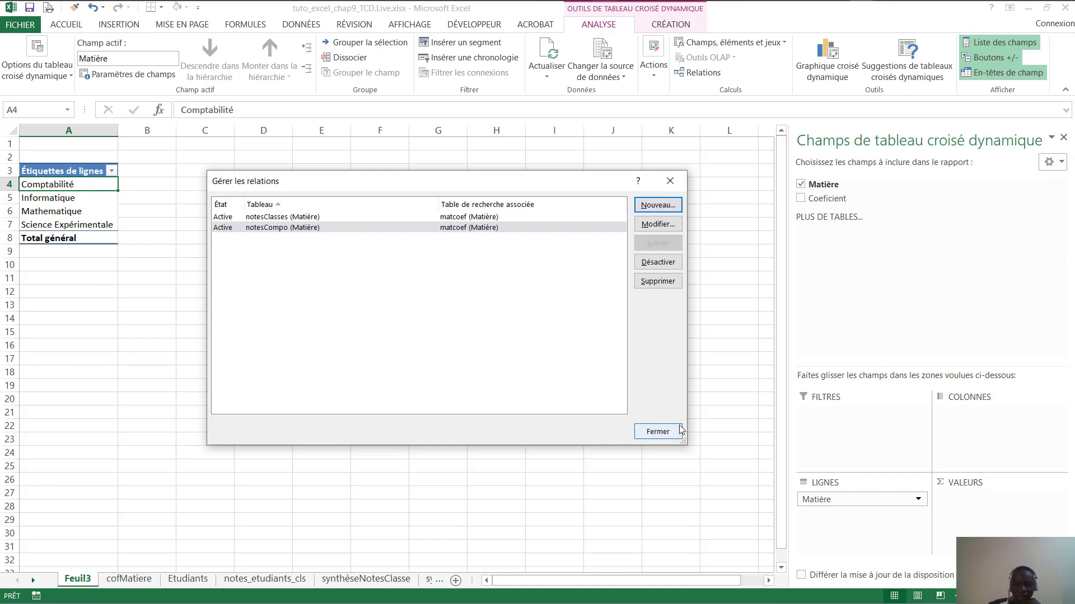
click(654, 430)
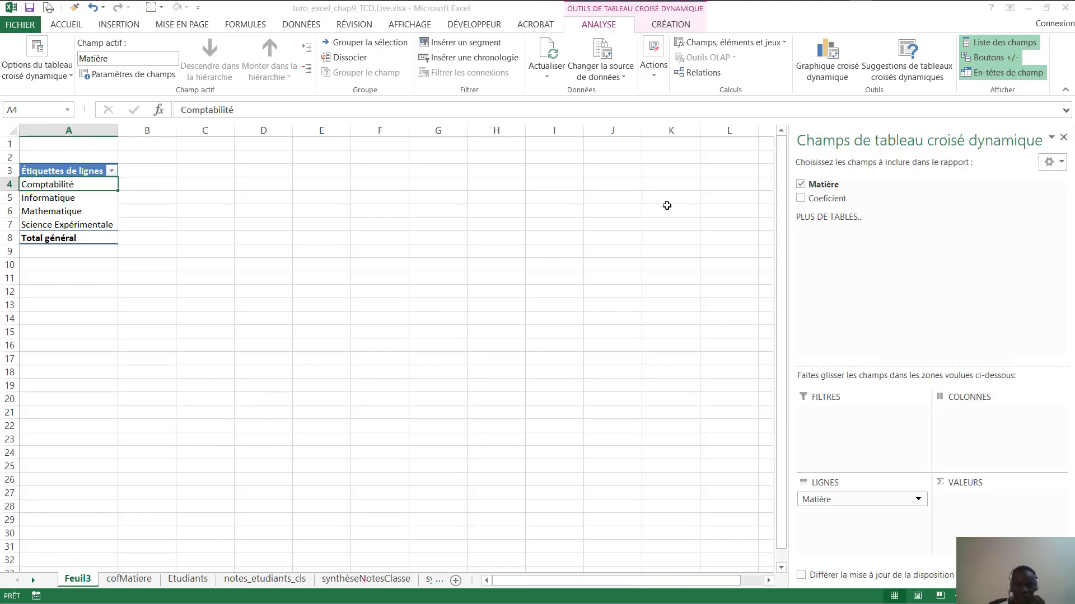
Create a new data-model pivot table so that several tables can be used, and check the fields of matcoef.
click(840, 220)
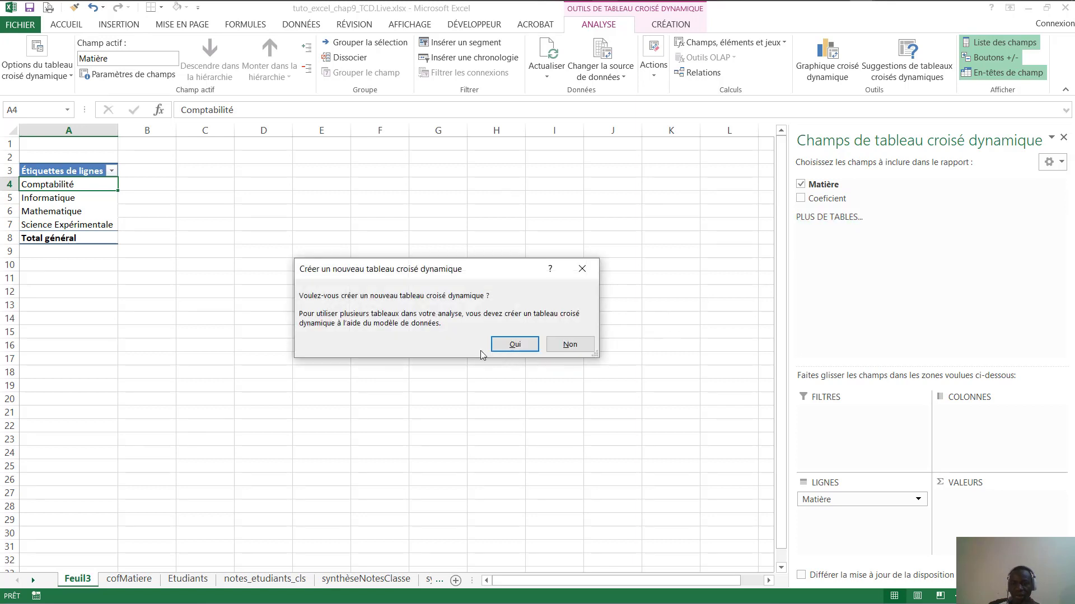
click(514, 344)
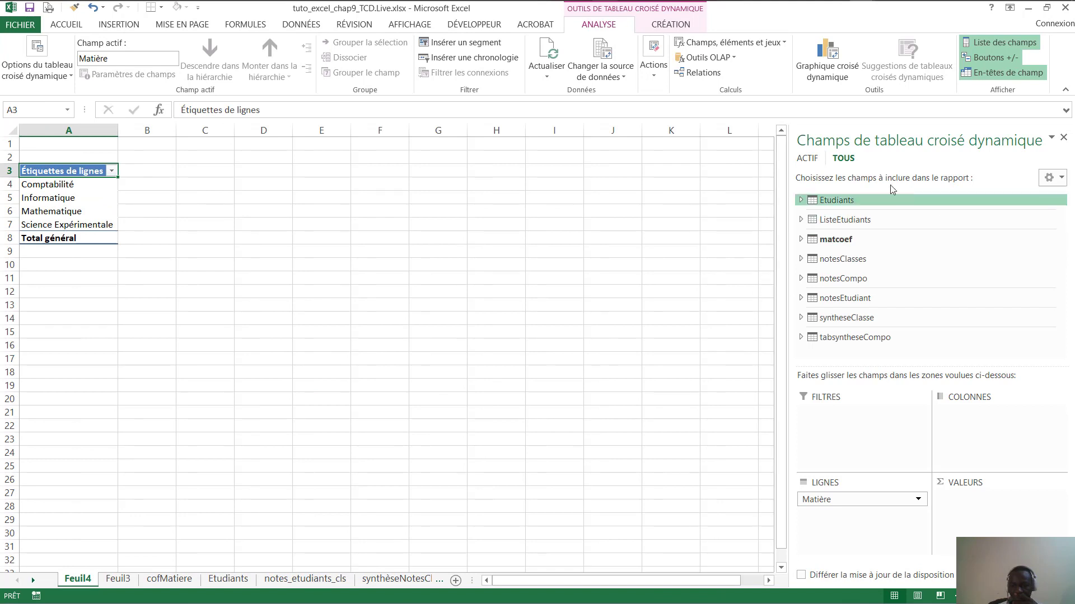
click(801, 240)
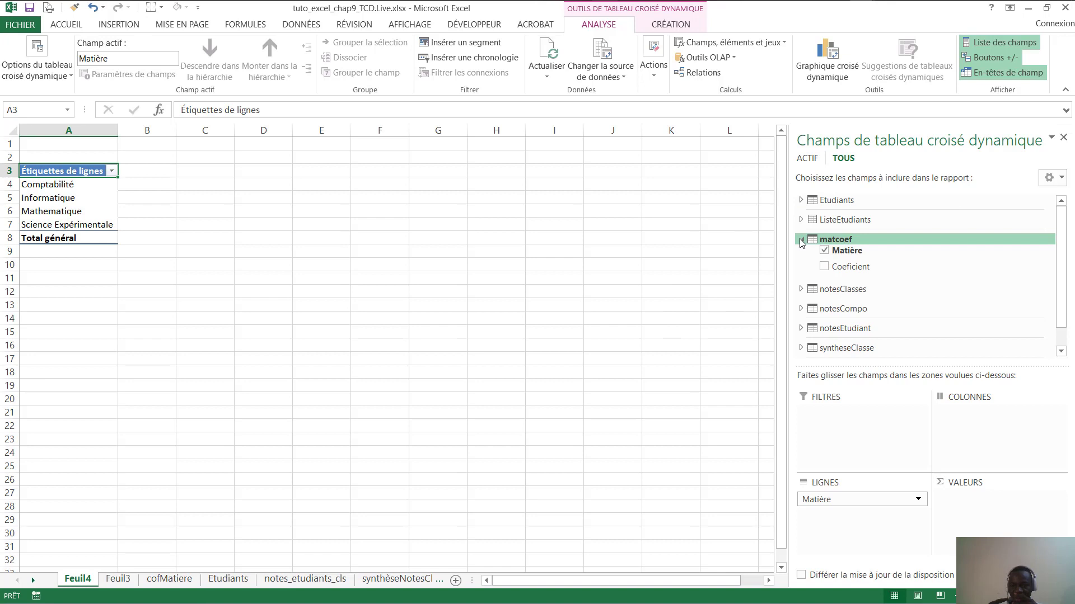
click(800, 240)
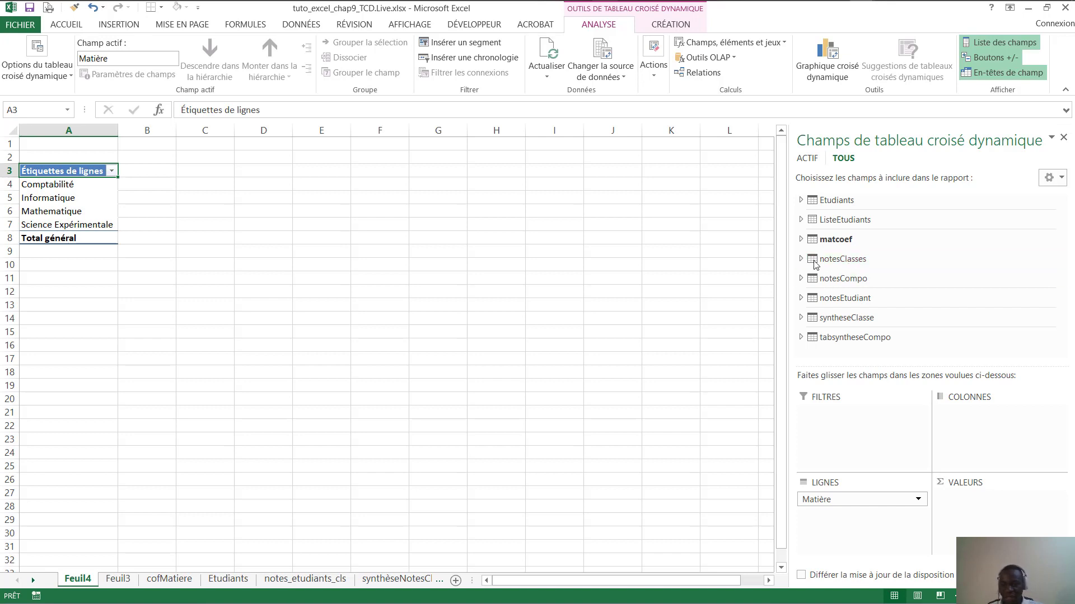
Add N.C from notesClasses to the pivot values and Coeficient from matcoef to the rows below Matière.
click(801, 240)
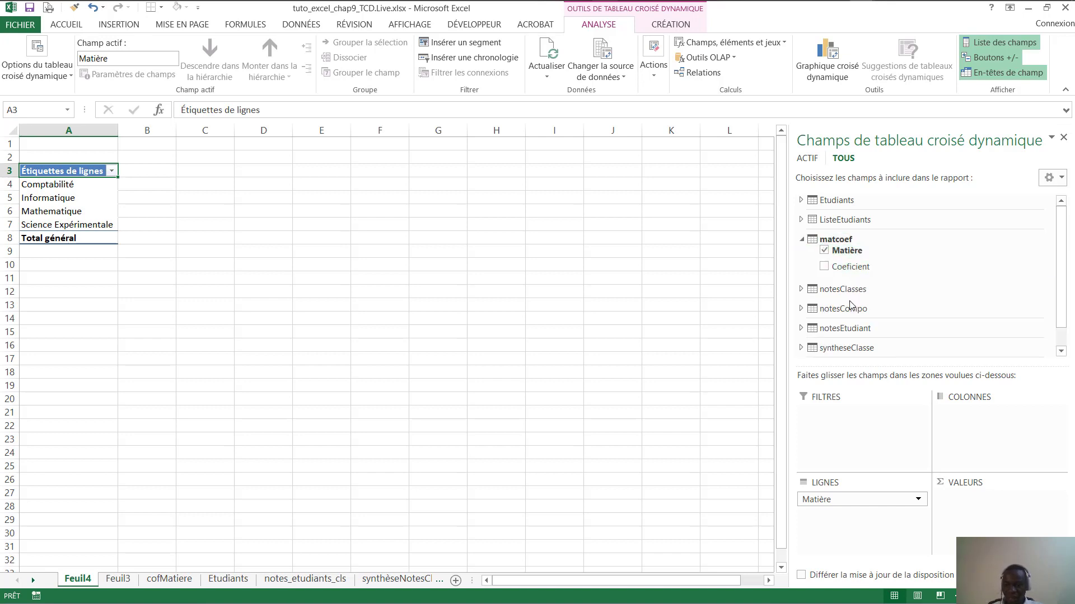
click(801, 289)
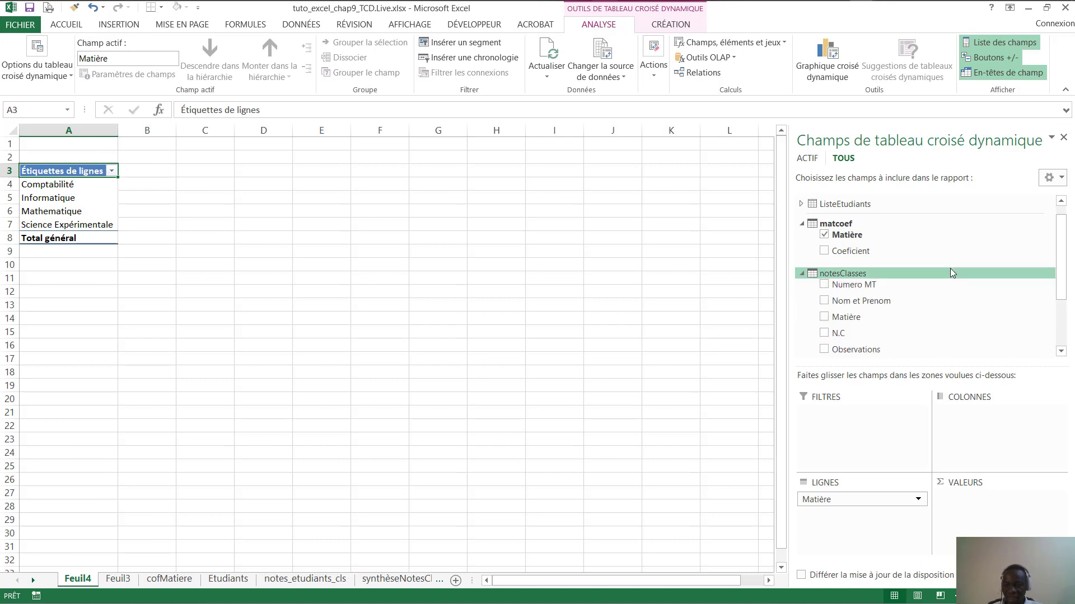
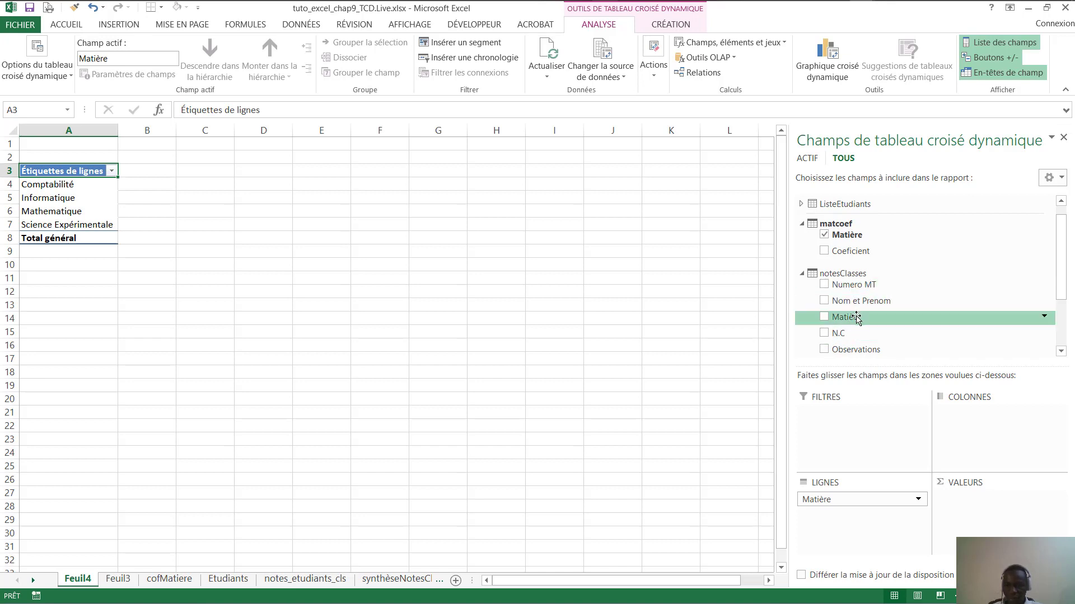
drag(845, 335, 974, 500)
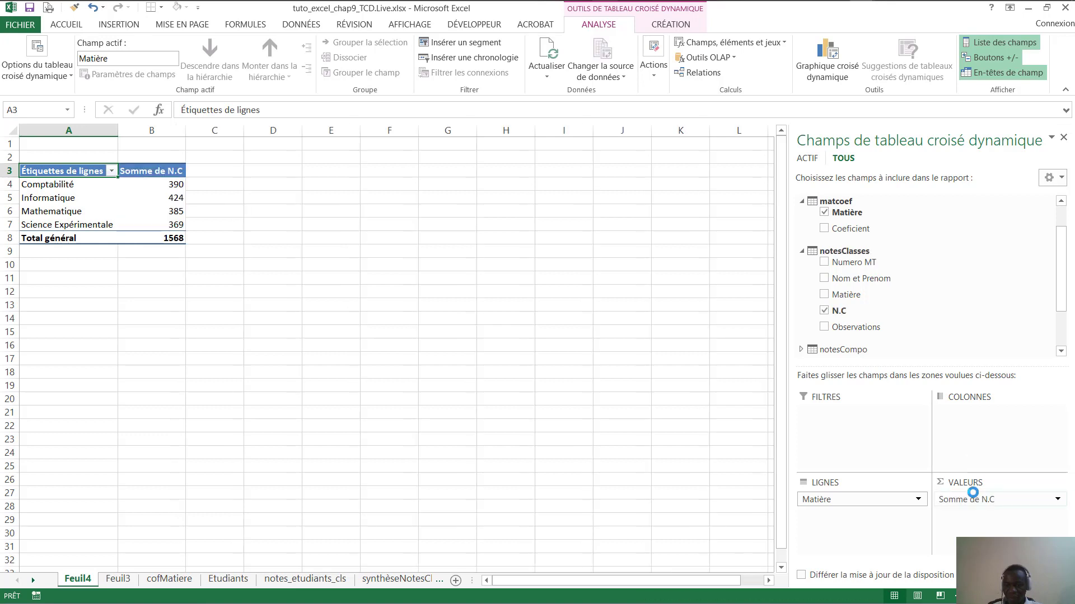
click(802, 251)
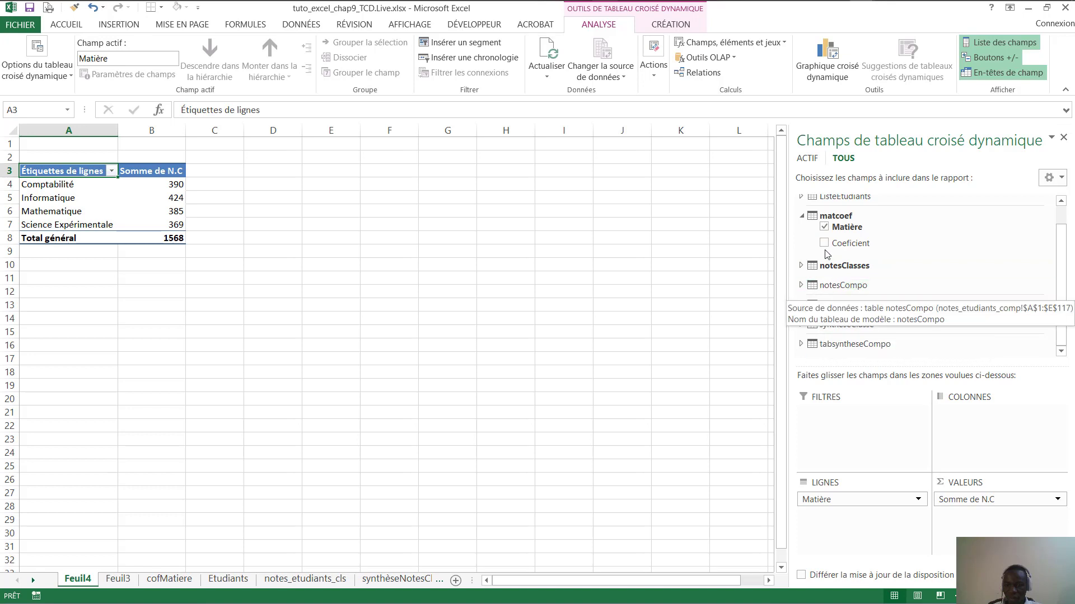
drag(840, 244, 863, 529)
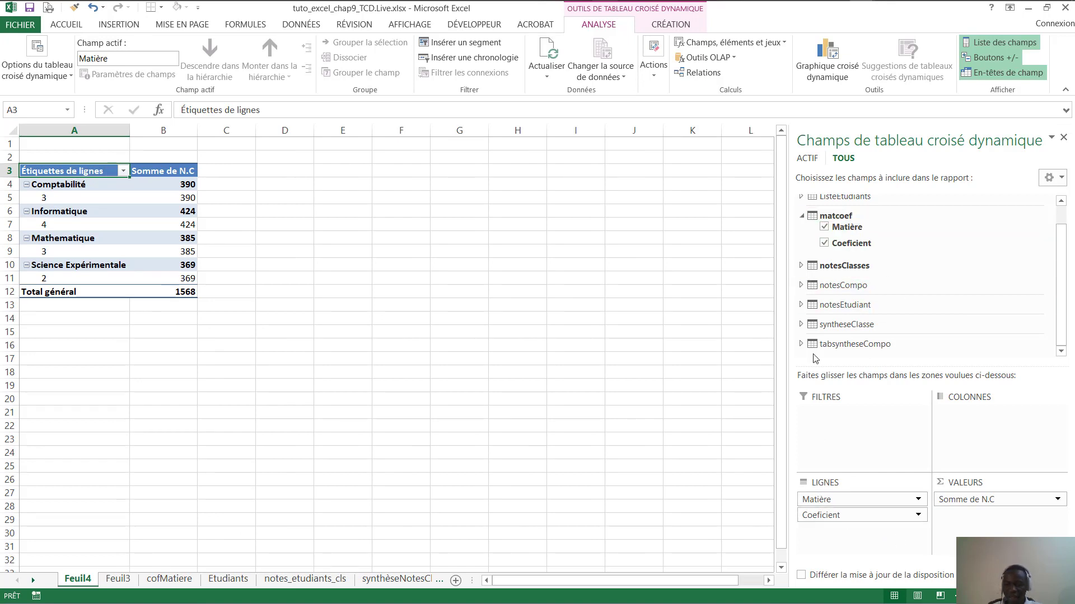
Add N.C from notesCompo to the pivot values as a second value field.
click(801, 216)
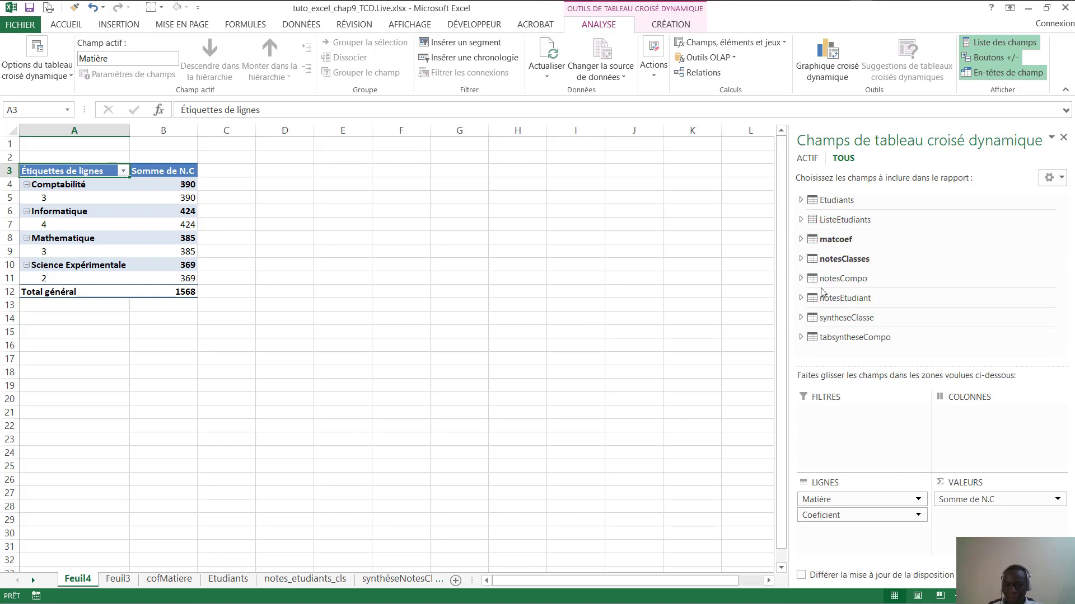
click(801, 278)
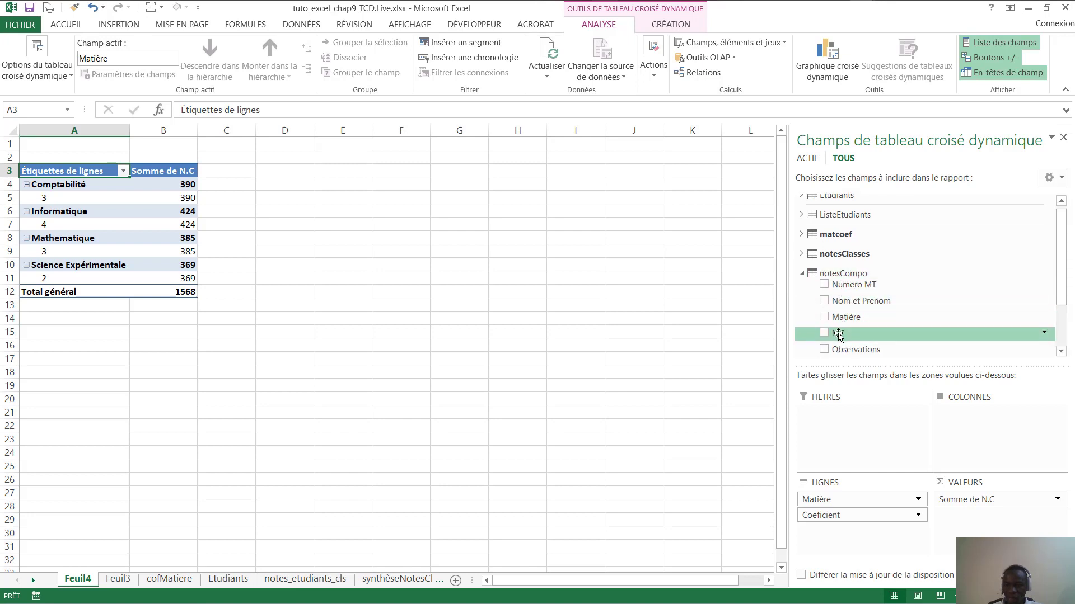
drag(840, 333, 955, 506)
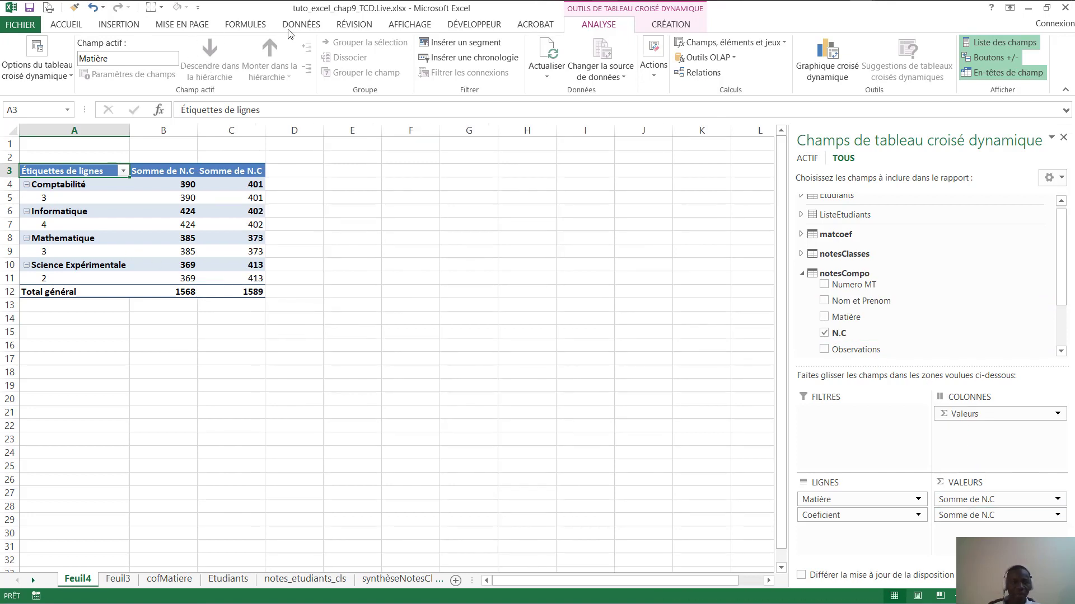
Hide the expand and collapse (+/-) buttons of the pivot table.
click(666, 25)
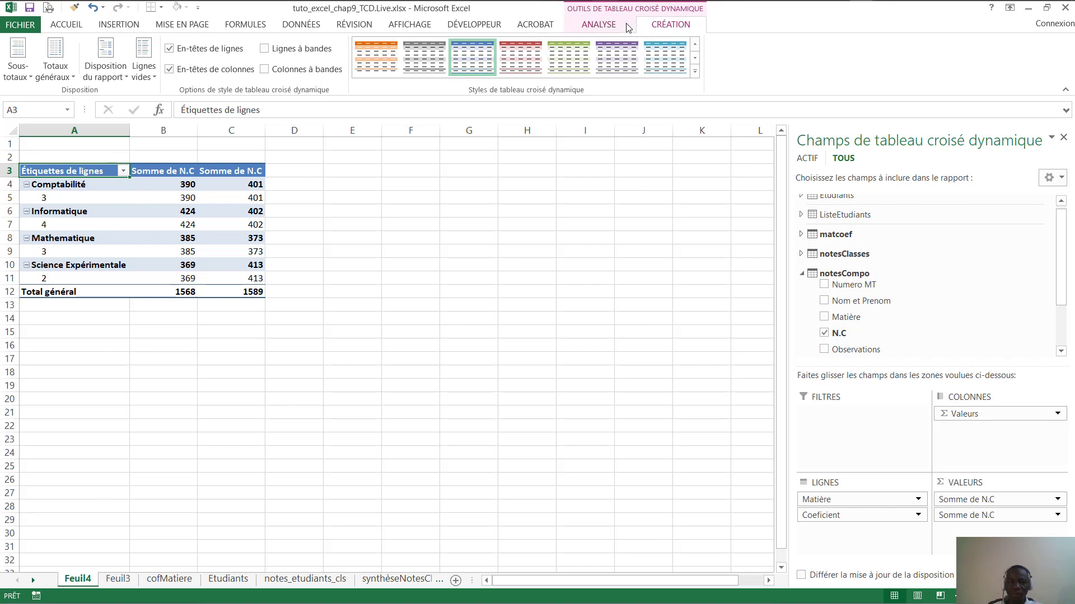
click(598, 25)
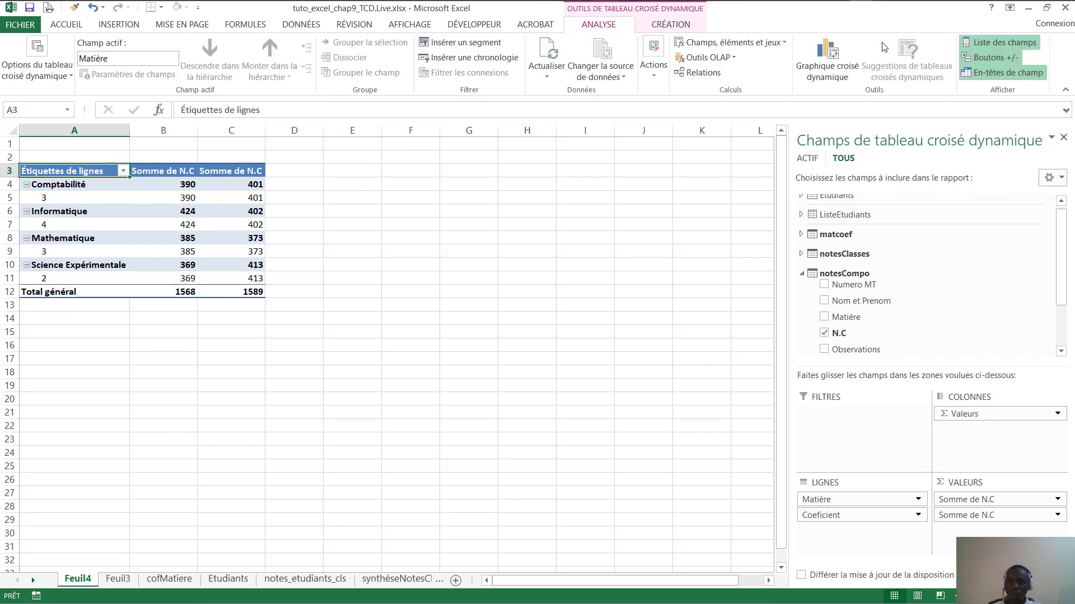
click(995, 57)
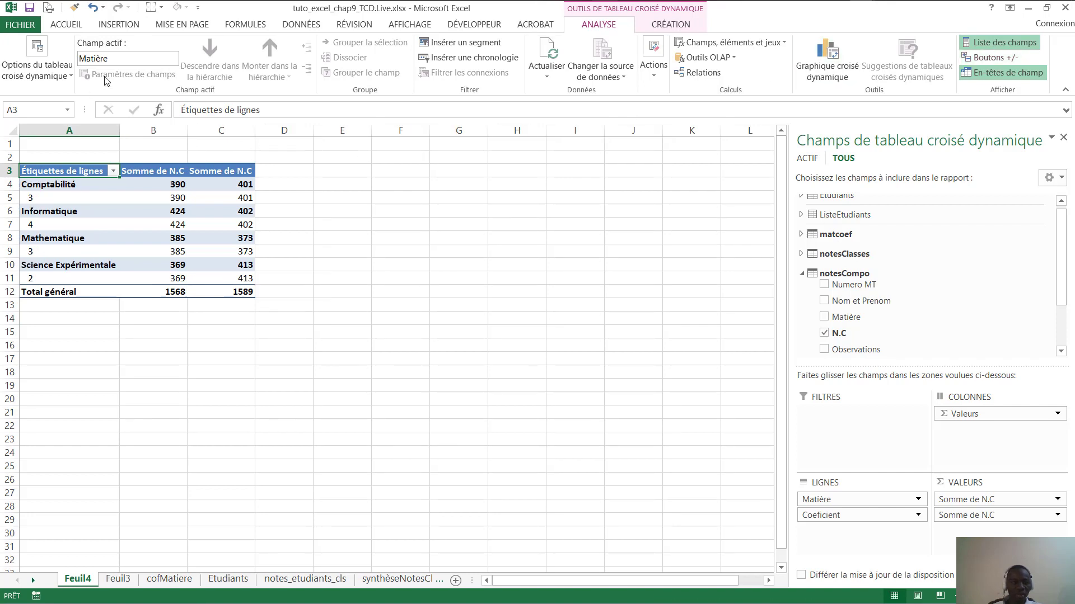
Set the pivot table's report layout to tabular form (Afficher sous forme tabulaire).
click(671, 25)
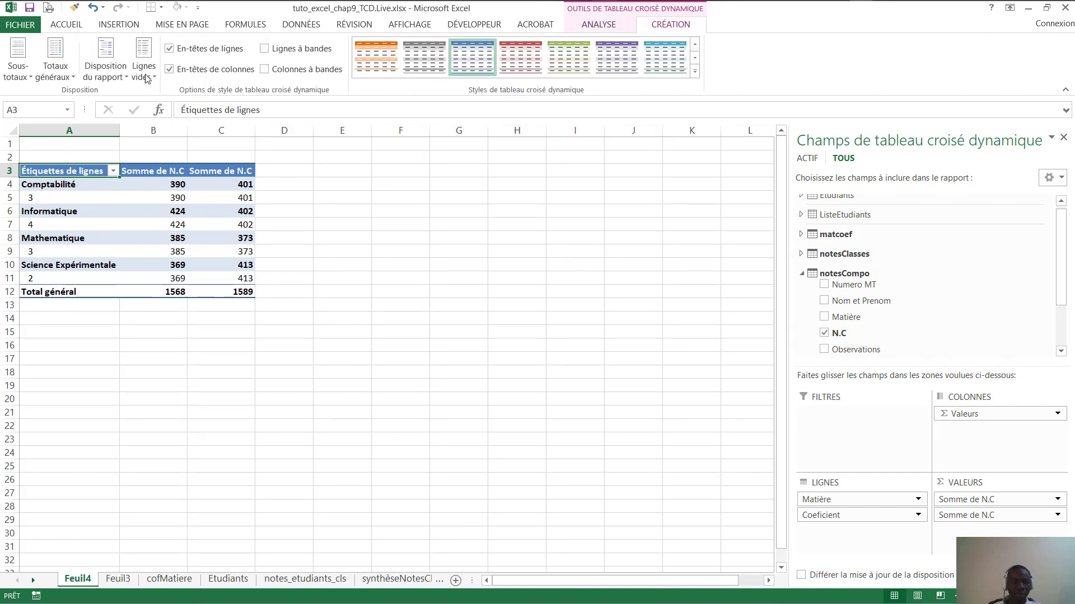
click(122, 78)
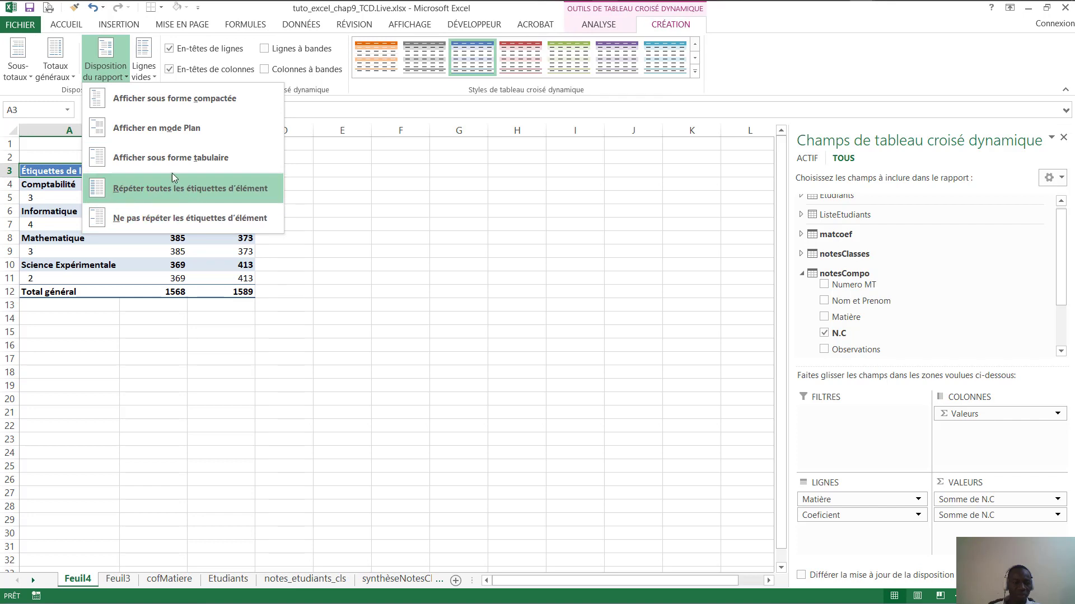
click(213, 157)
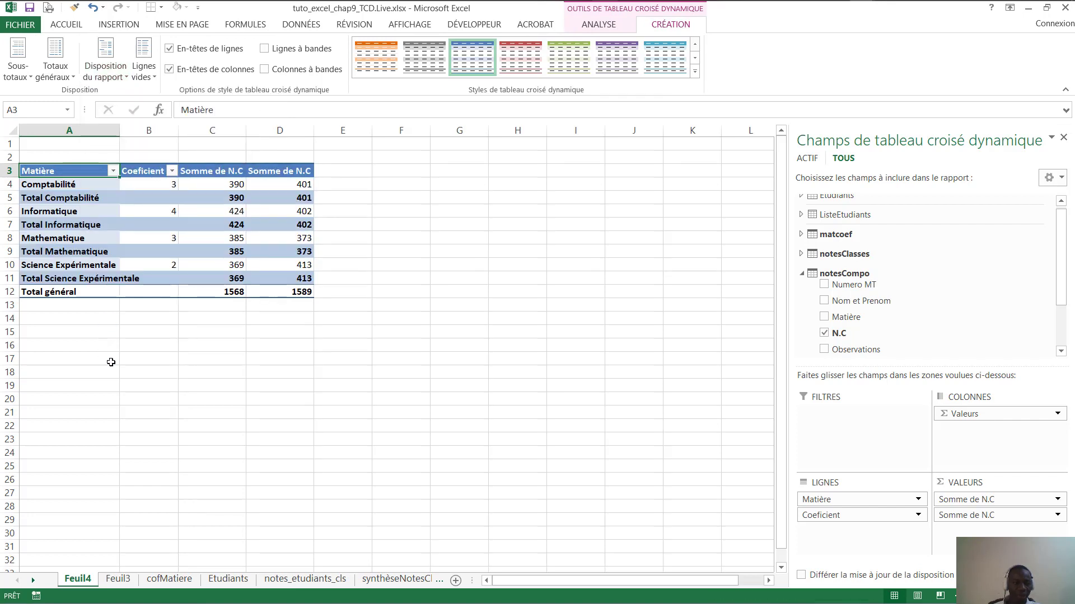
click(445, 239)
click(285, 252)
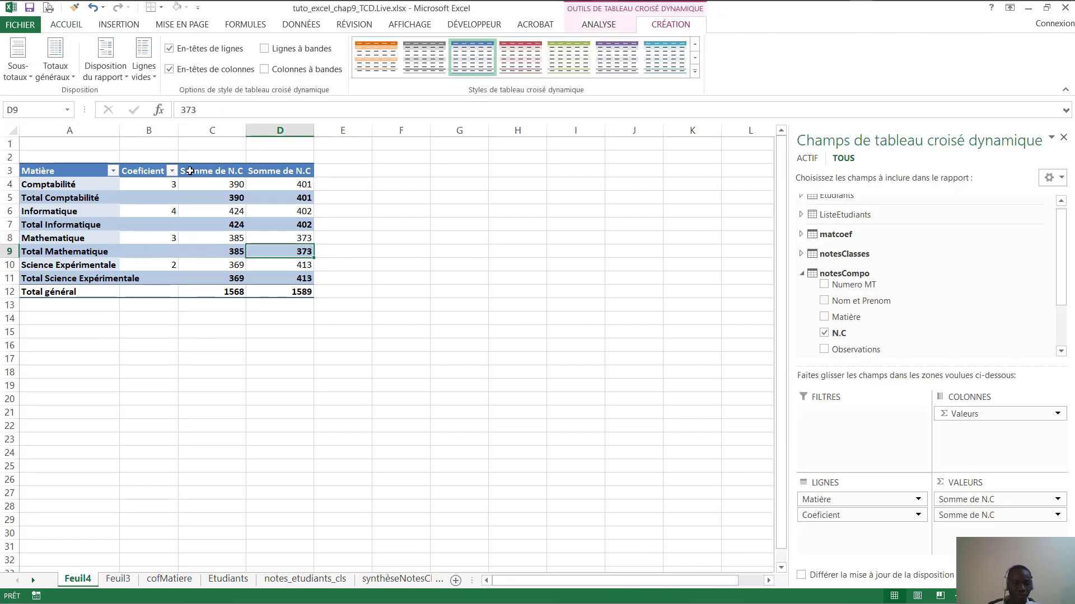
Rename the two Somme de N.C value headers as Note Classe and Note Compo.
click(65, 187)
click(208, 173)
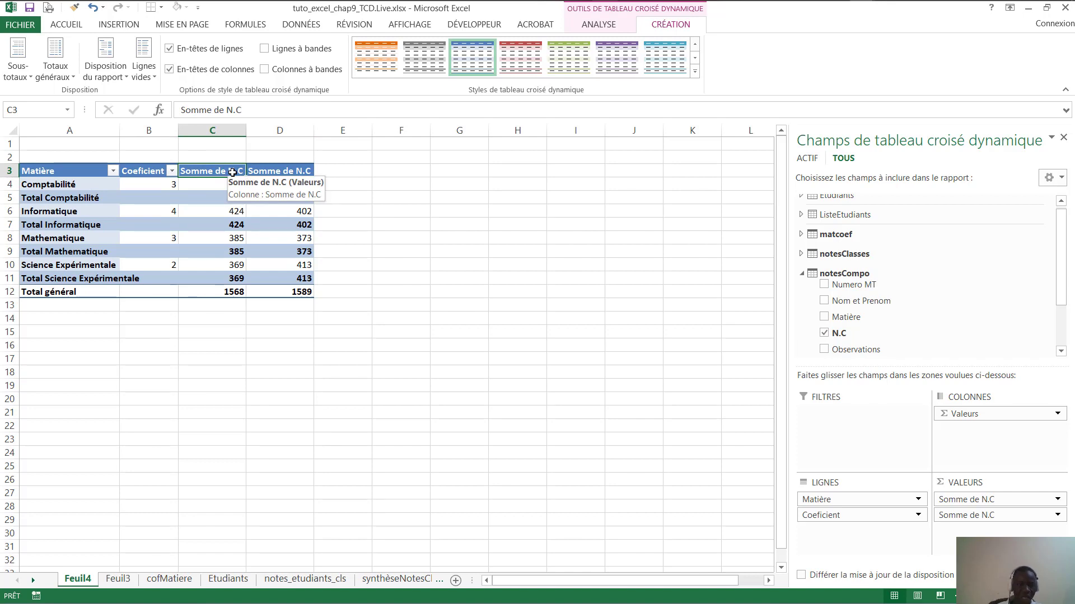
text(Note Classe)
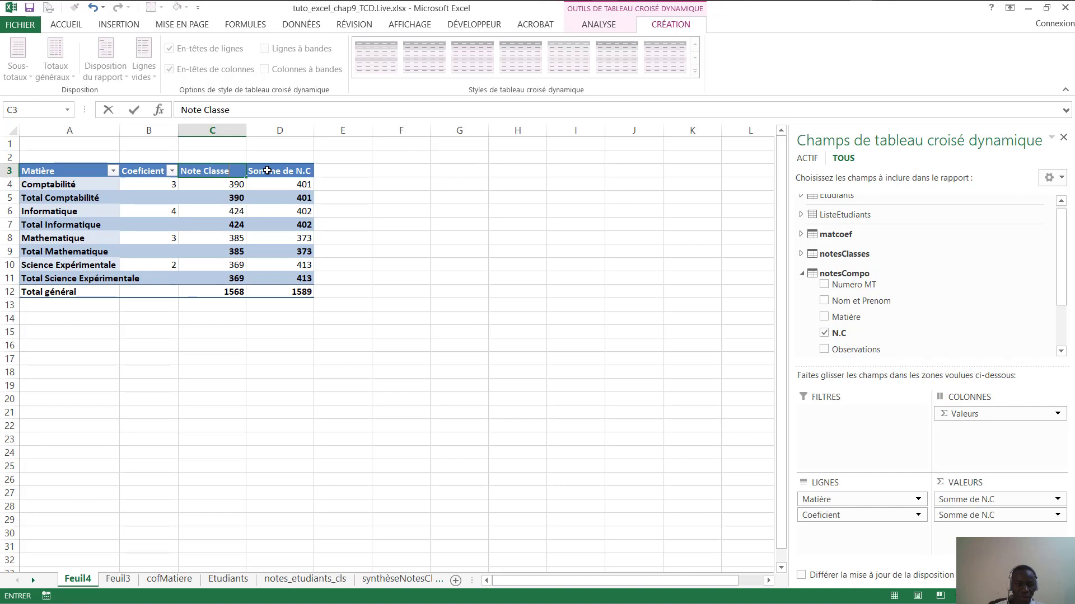
click(267, 170)
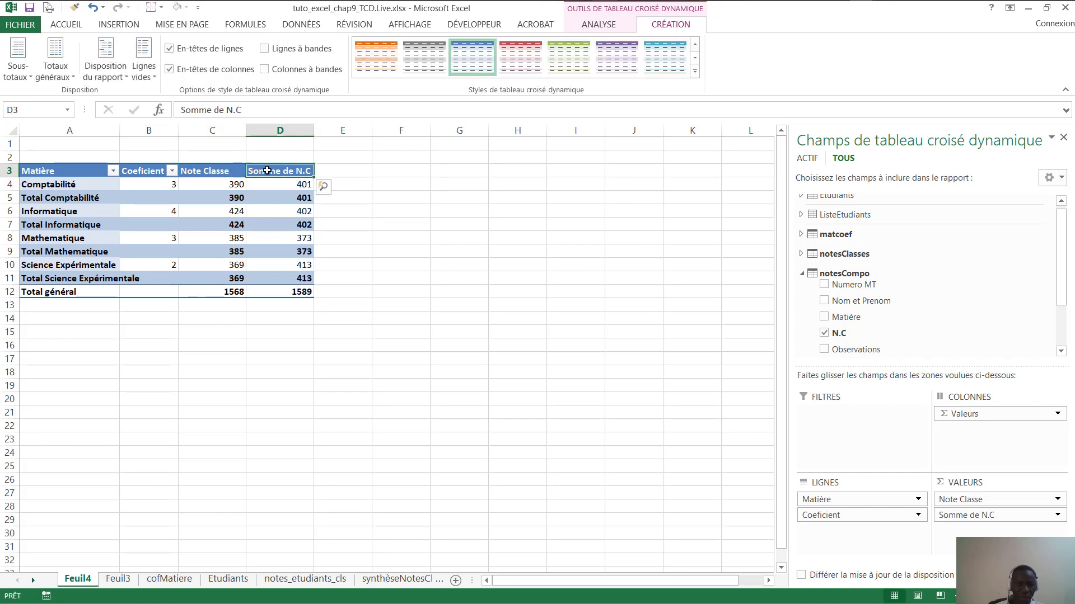
text(Cla)
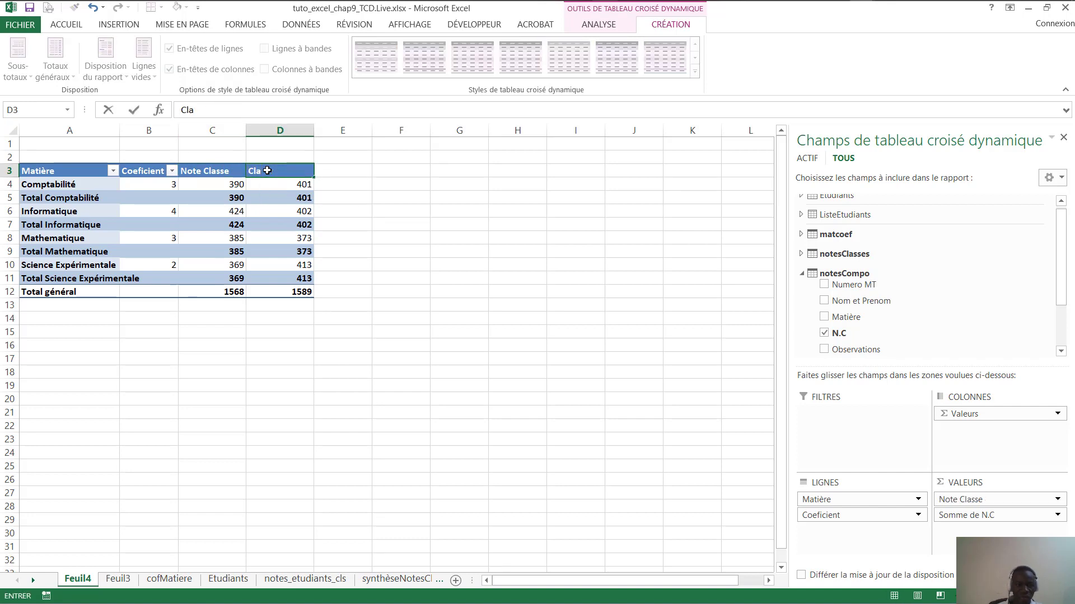
text(Note Compo)
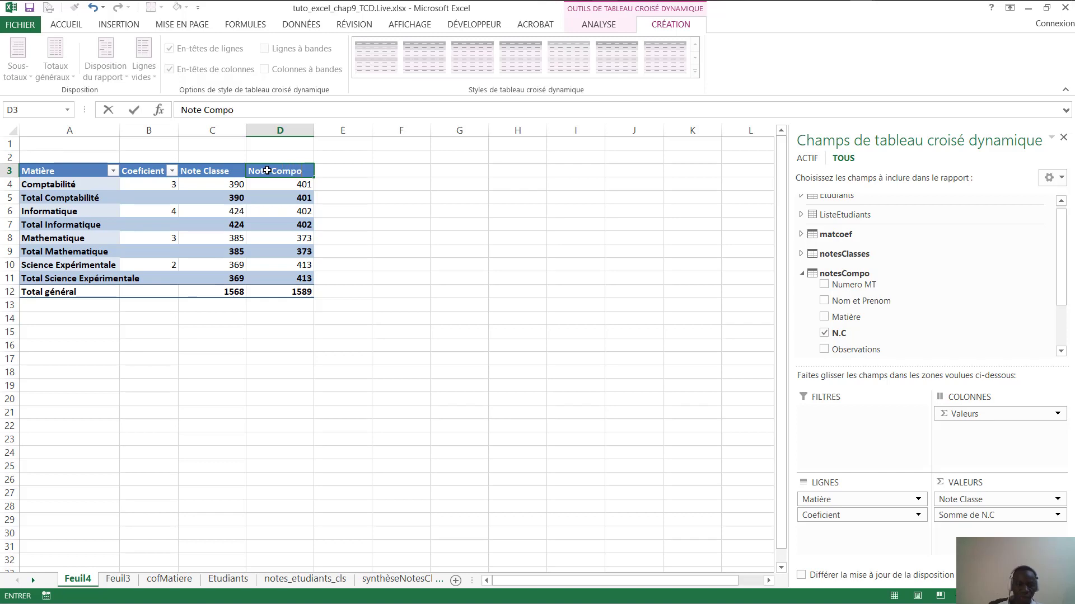
key(Return)
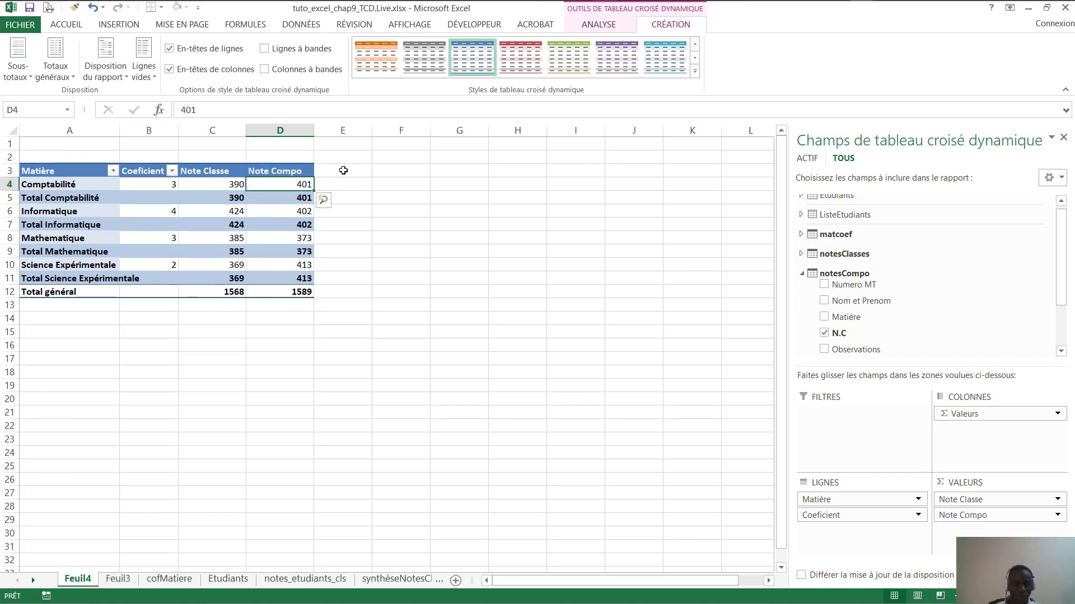
click(291, 172)
click(207, 174)
click(255, 185)
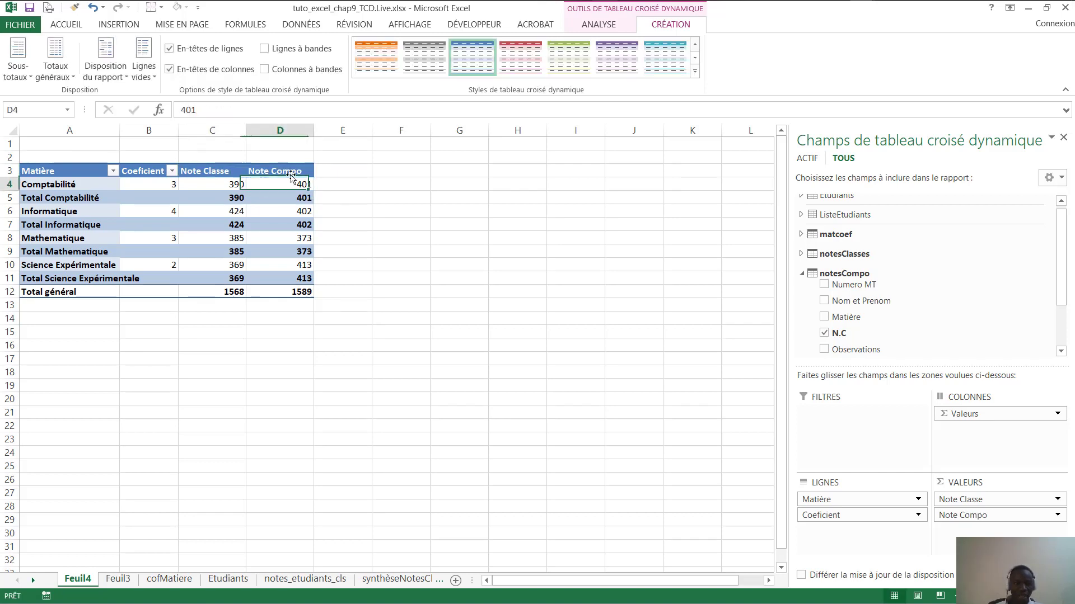
click(151, 171)
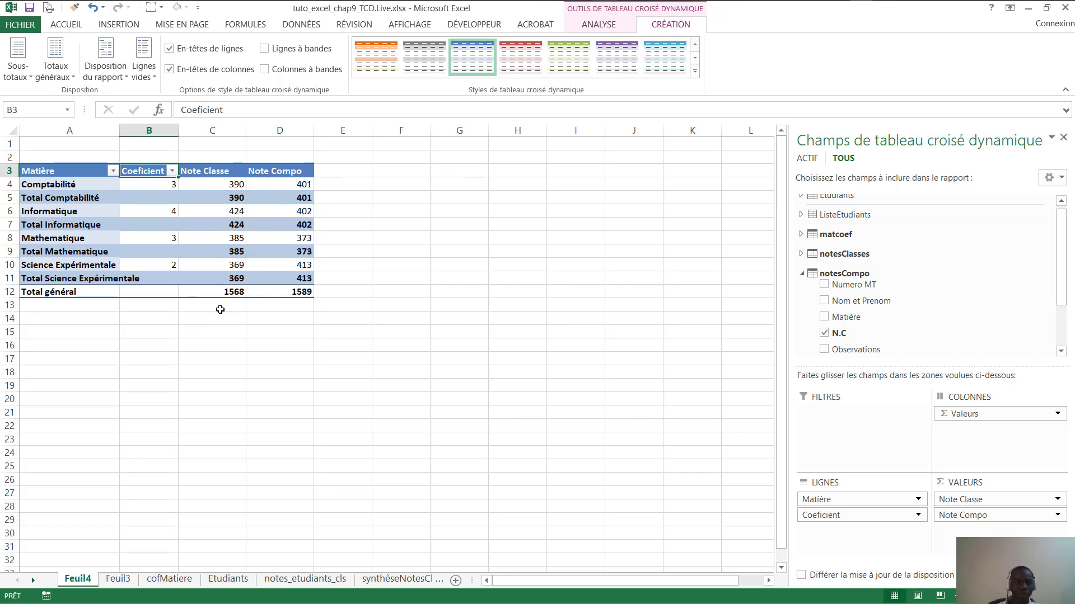
click(427, 174)
click(297, 171)
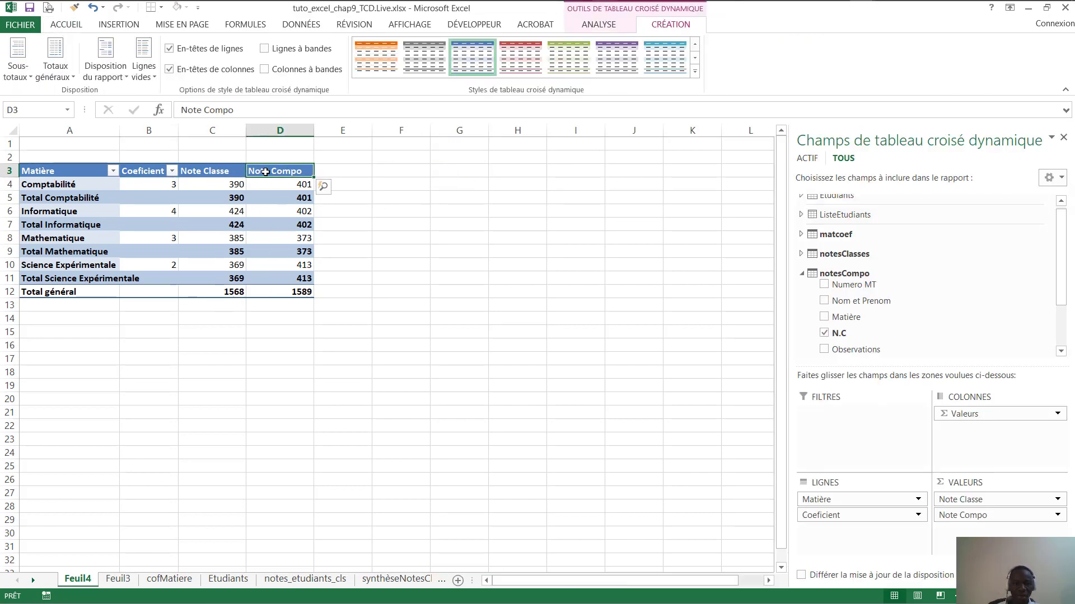
click(467, 159)
click(291, 173)
click(245, 172)
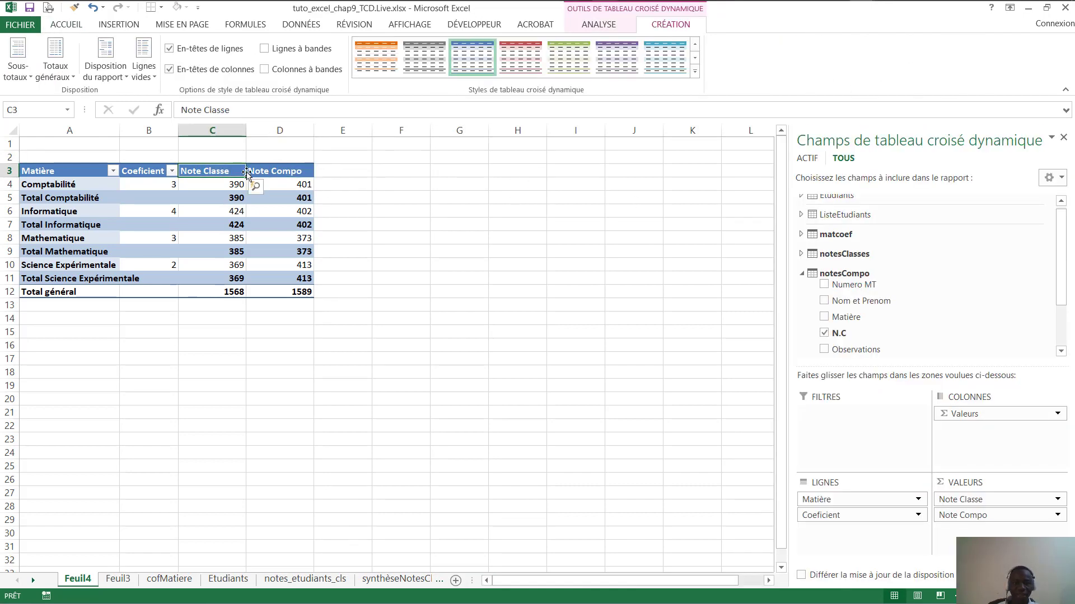
Create a relationship between ListeEtudiants and notesClasses, using Numero MT as the column on both sides.
click(598, 25)
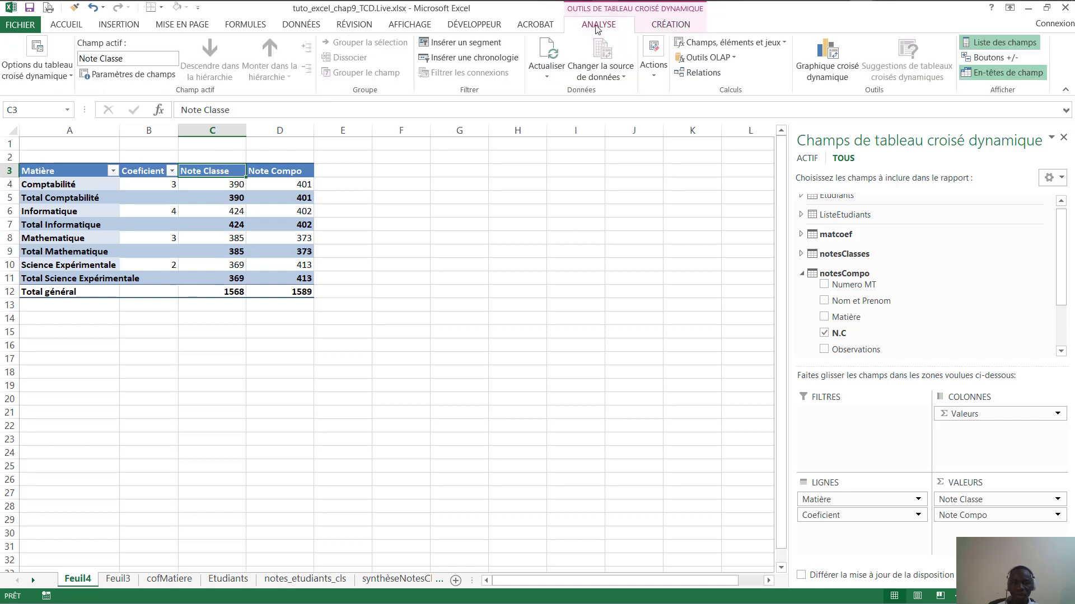
click(700, 72)
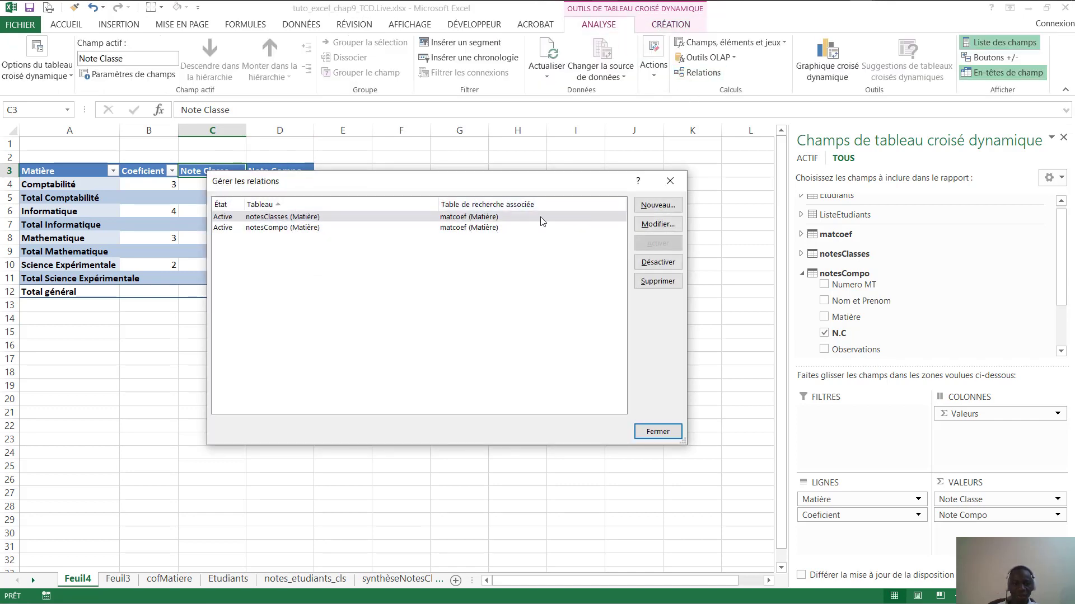
click(656, 206)
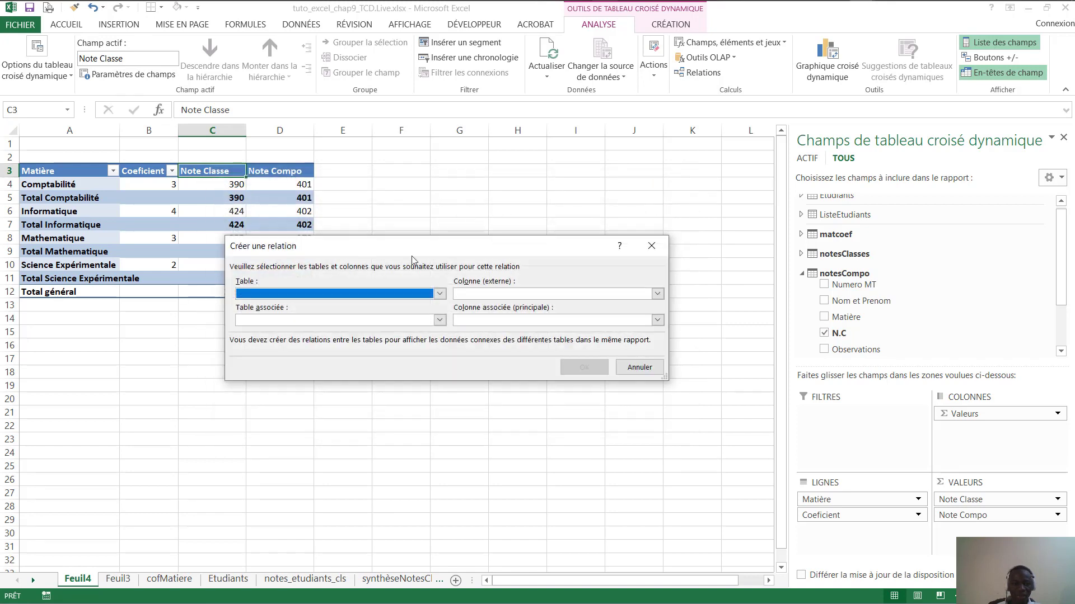
click(358, 289)
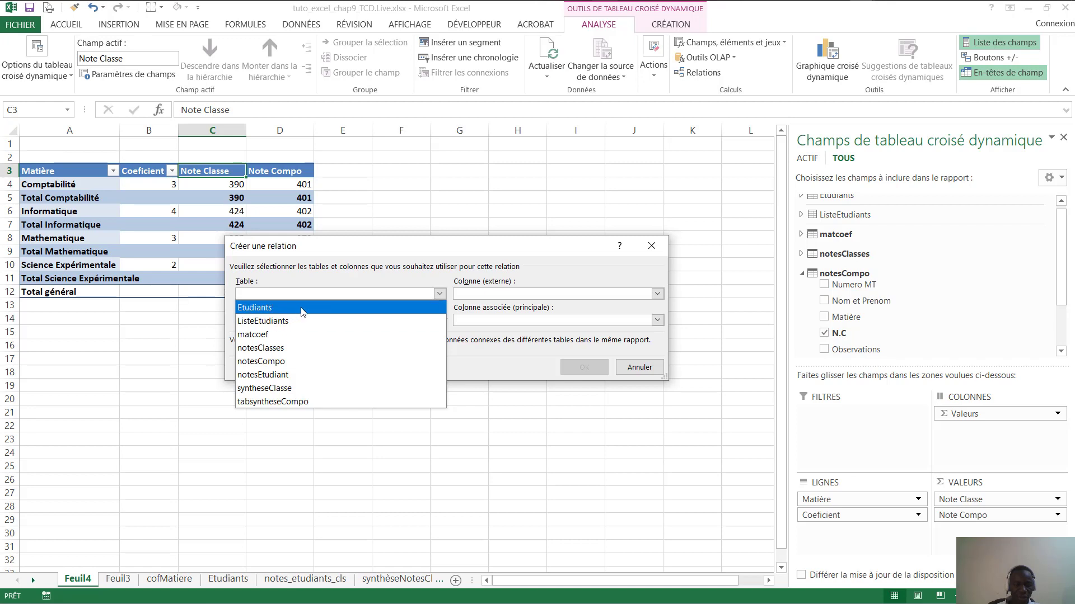
click(300, 323)
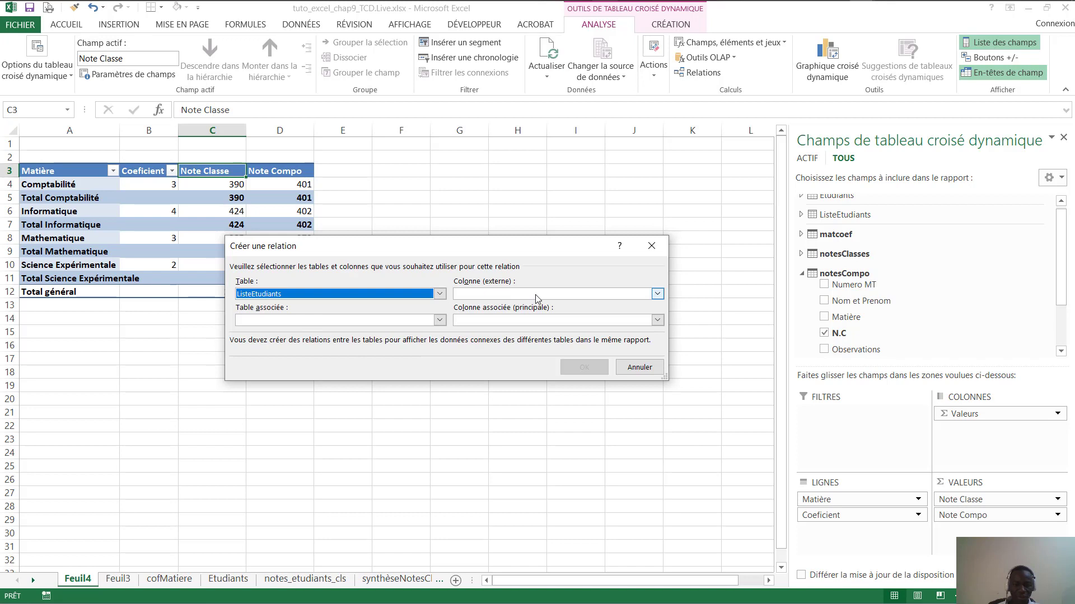
click(536, 299)
click(496, 319)
click(314, 326)
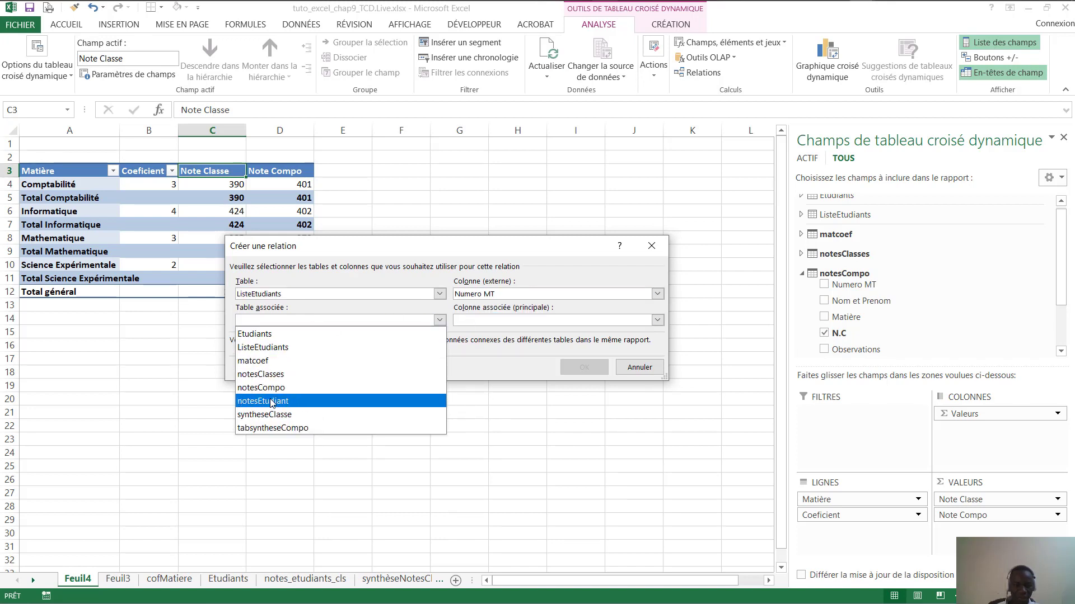
click(271, 374)
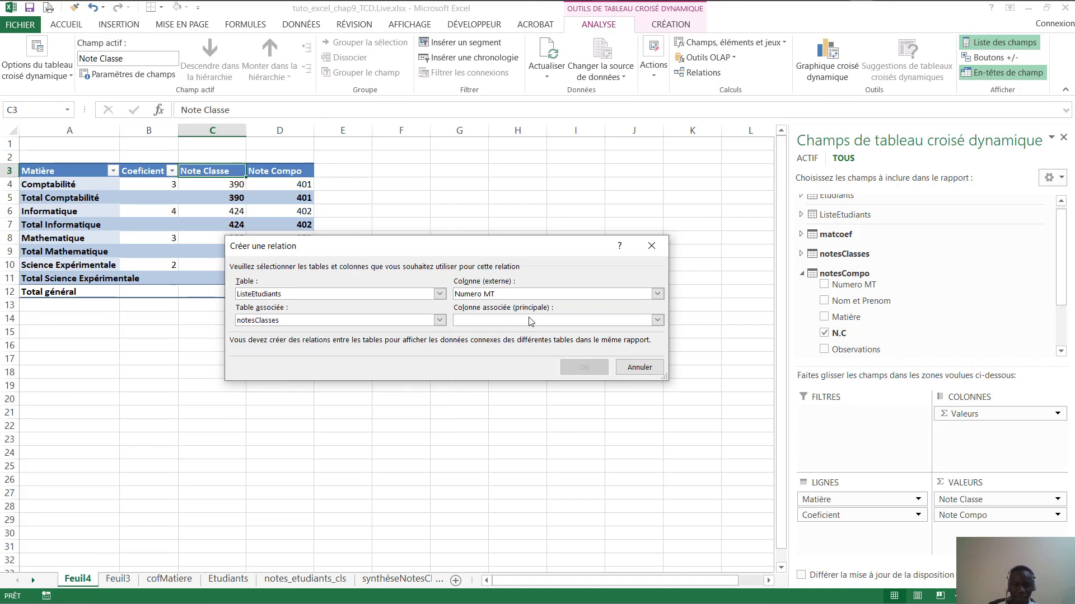
click(531, 320)
click(499, 375)
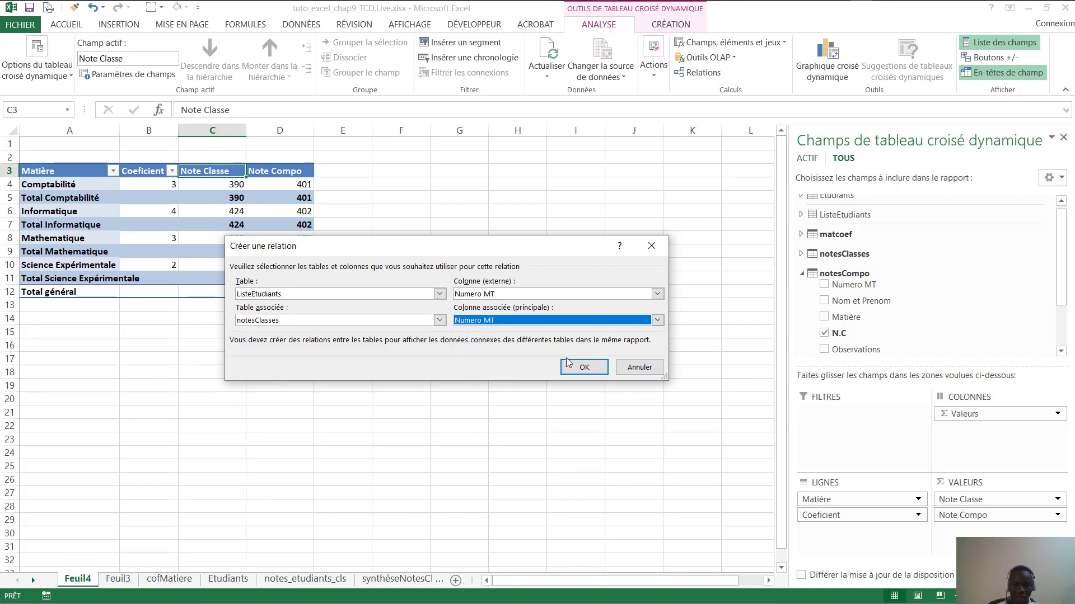
click(569, 362)
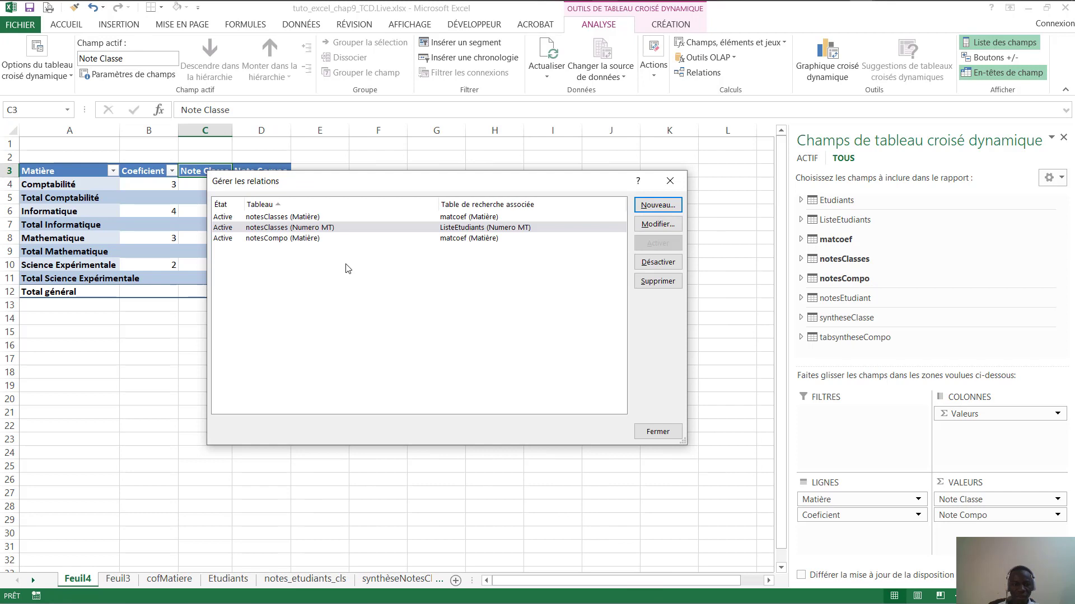
Create a relationship between ListeEtudiants and notesCompo, using Numero MT as the column on both sides.
click(665, 207)
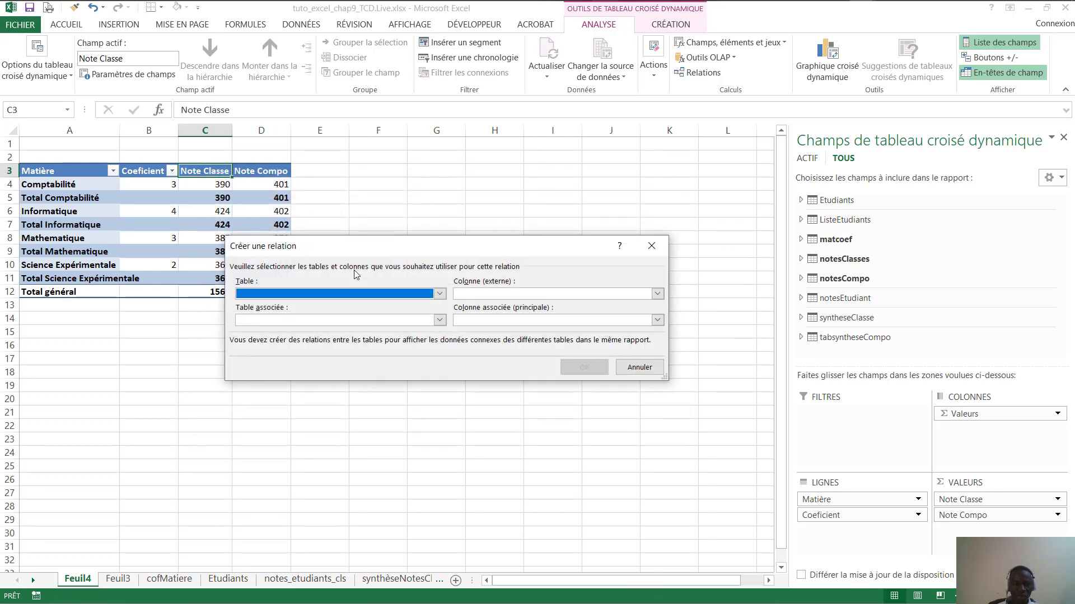
click(439, 293)
click(296, 320)
click(657, 293)
click(503, 321)
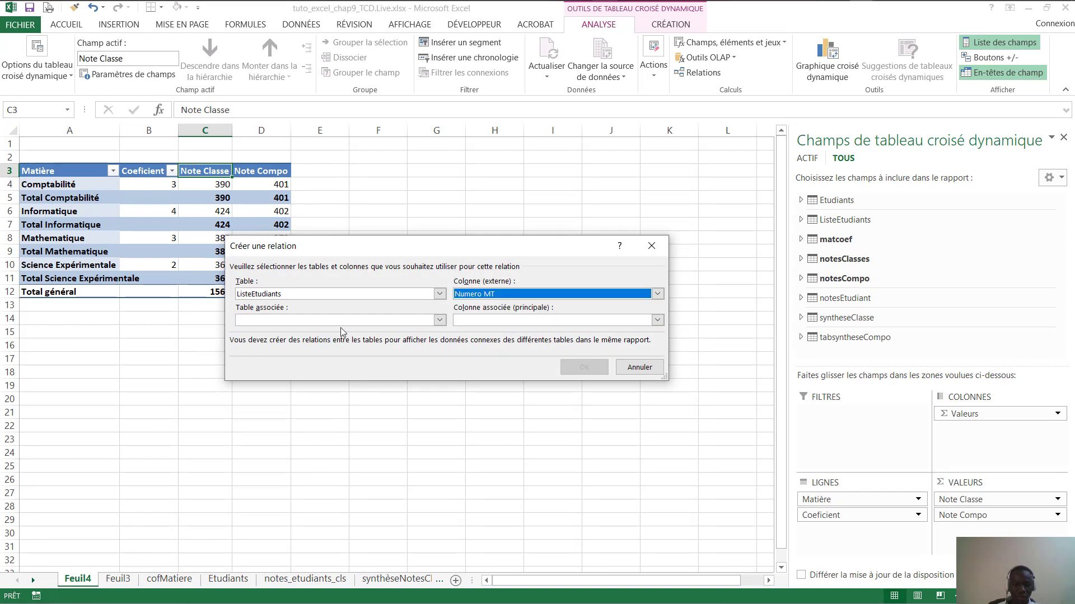
click(309, 321)
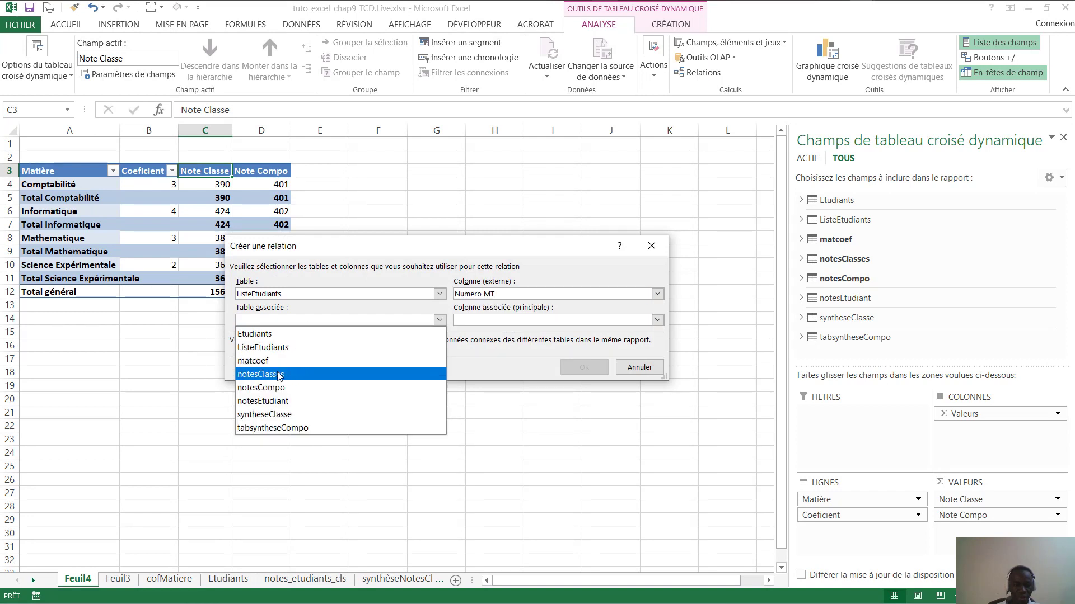
click(288, 387)
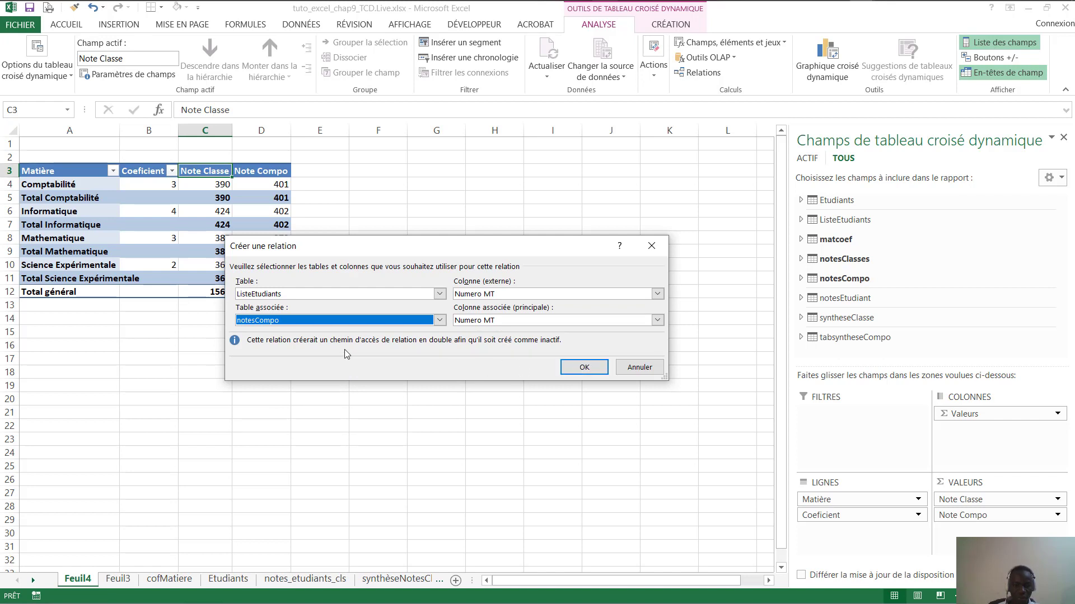
click(577, 371)
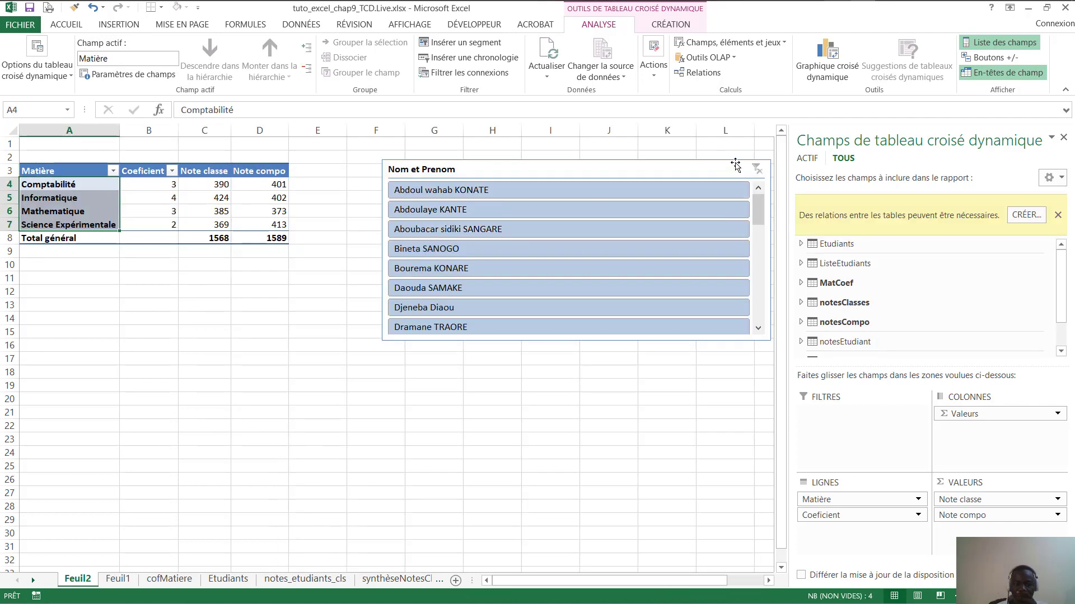
Delete the existing Nom et Prenom slicer beside the pivot table.
drag(735, 165, 616, 170)
right_click(614, 178)
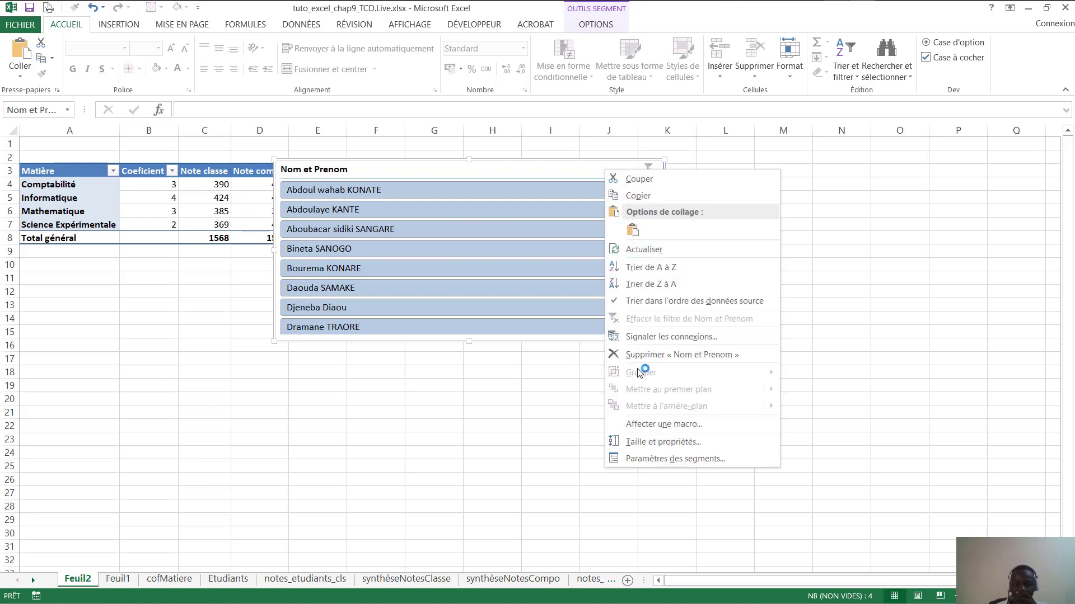
click(681, 356)
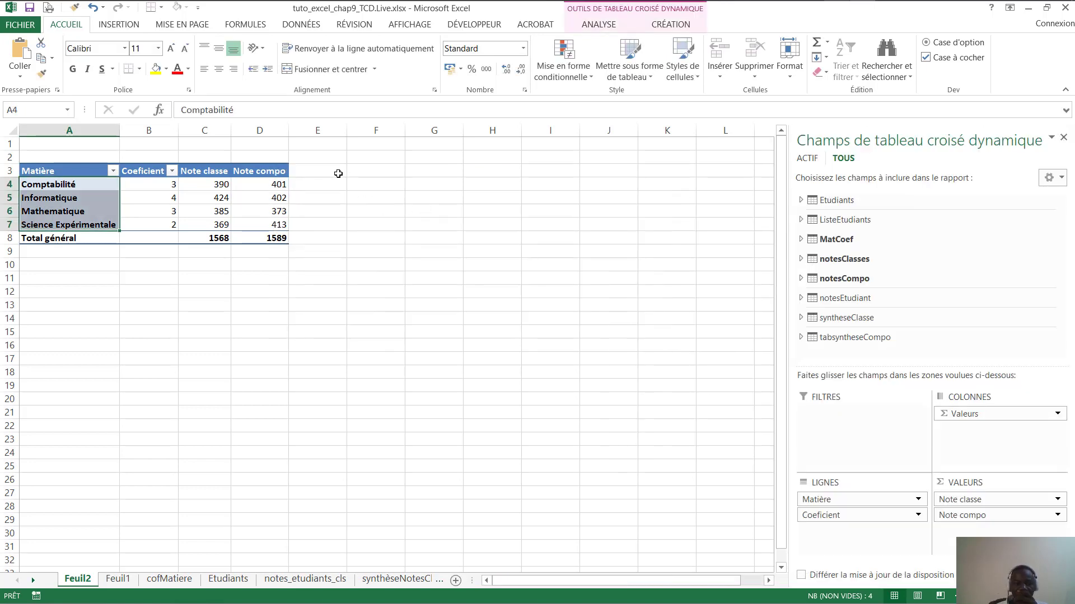
Insert a slicer for the pivot table on the Nom et Prenom field of the ListeEtudiants table.
click(251, 175)
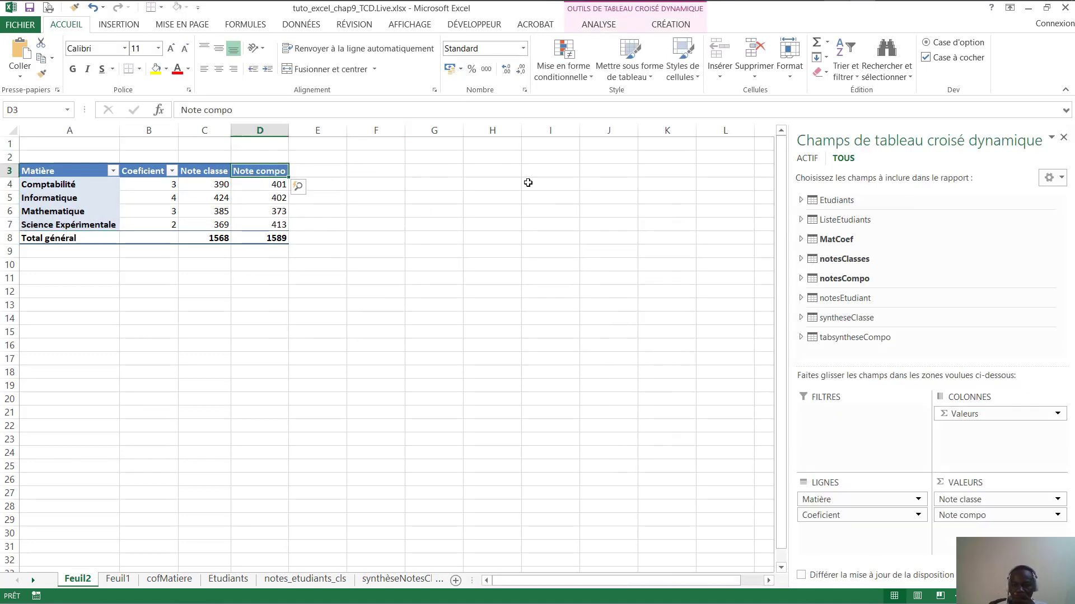
click(615, 27)
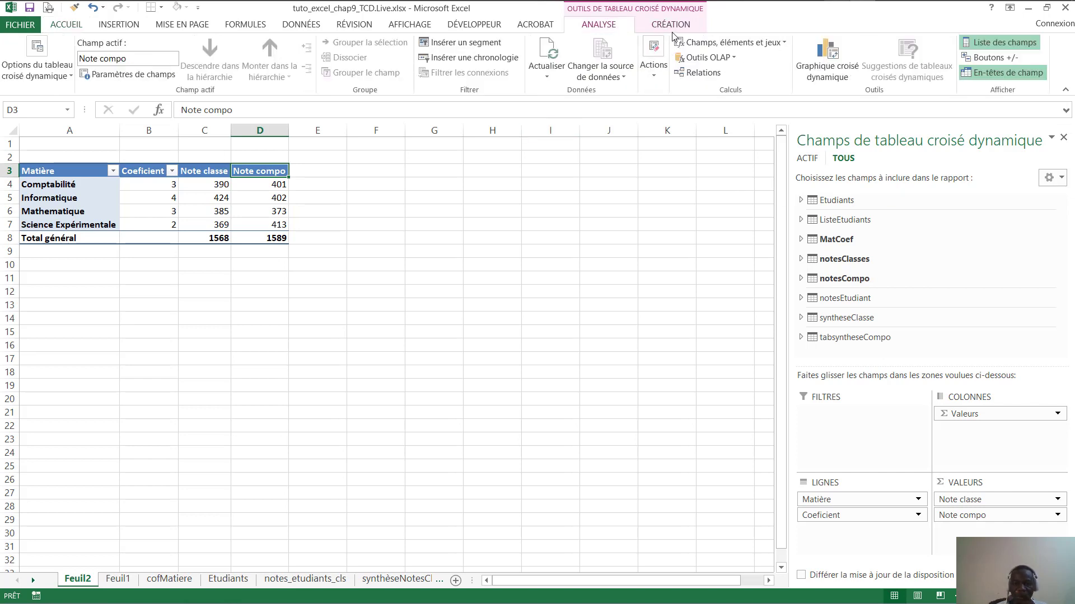
click(465, 43)
click(481, 163)
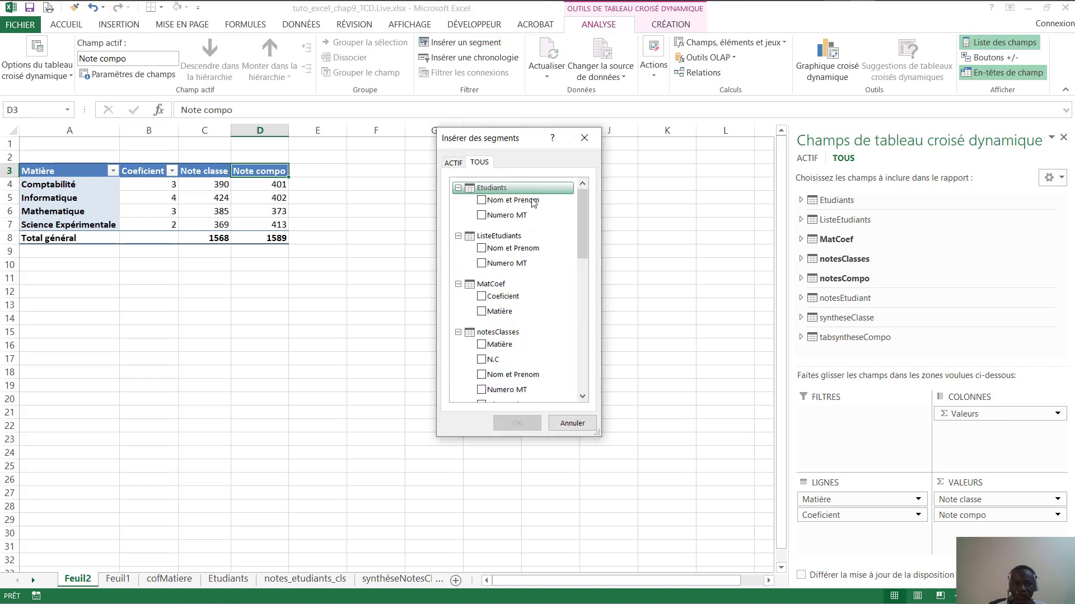
drag(583, 202, 583, 205)
click(481, 238)
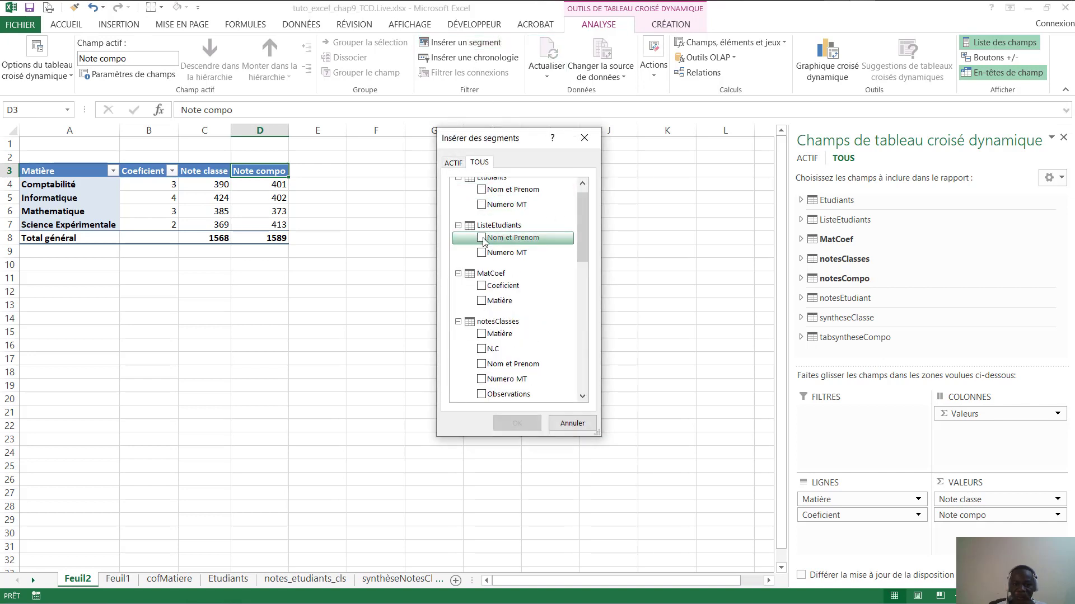
click(516, 423)
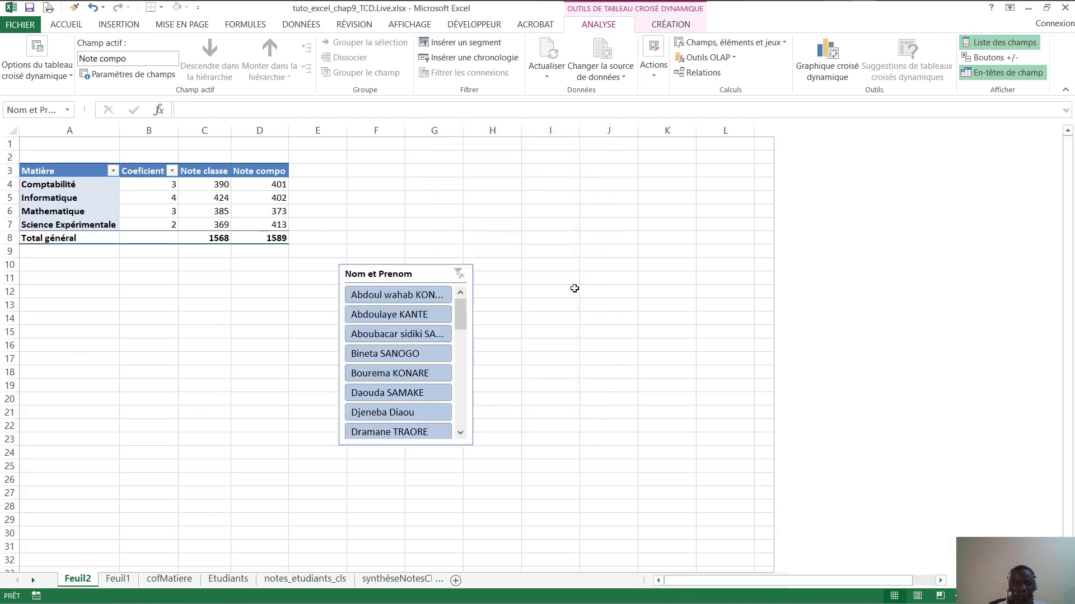
Widen the Nom et Prenom slicer to 9,78 cm and place it beside the pivot table, starting near column F.
drag(421, 275, 566, 150)
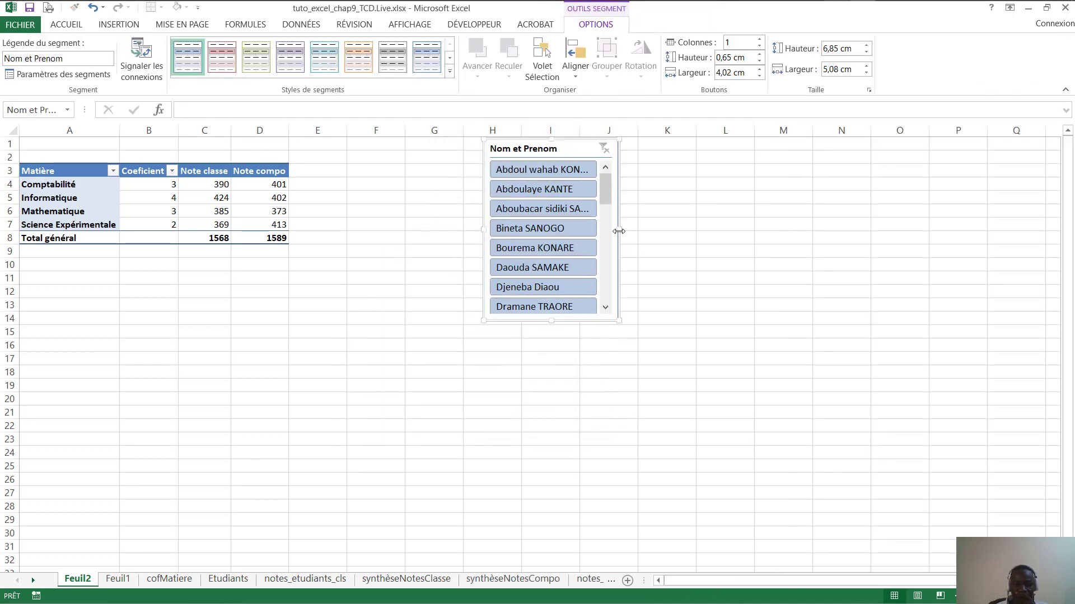
drag(619, 230, 743, 230)
drag(606, 146, 492, 172)
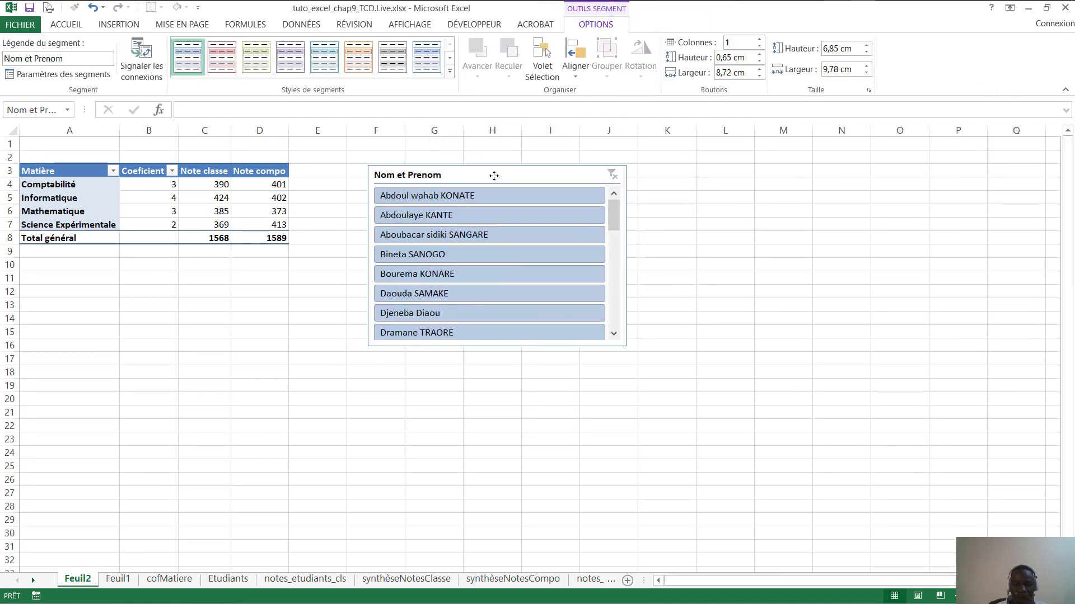
Test the slicer by filtering the pivot table on the first student and on the second student.
click(488, 195)
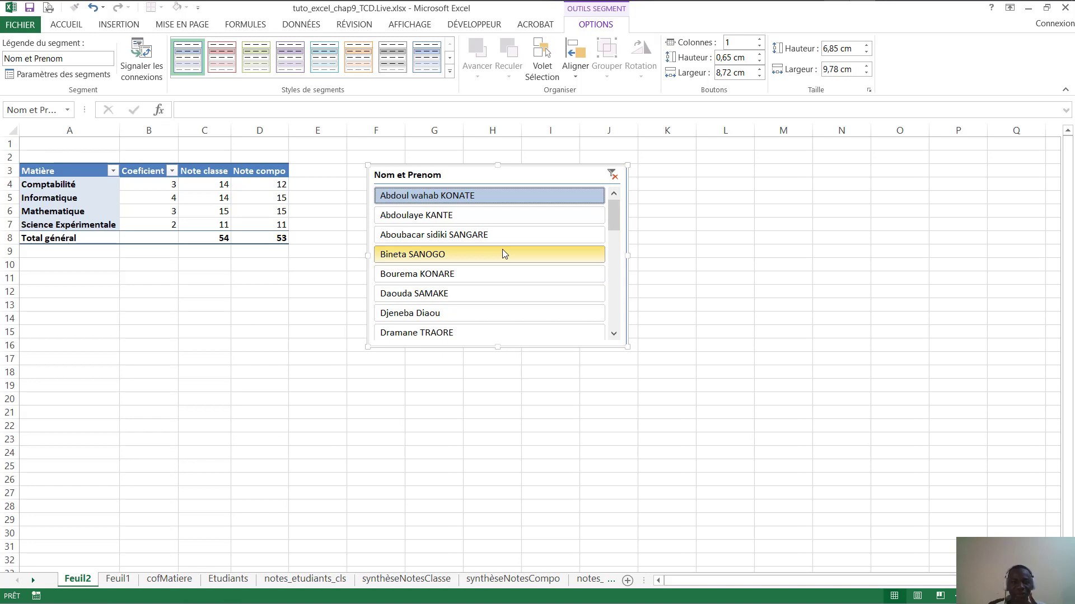
mouse_move(541, 176)
mouse_down()
mouse_move(474, 185)
mouse_move(602, 197)
mouse_move(546, 171)
mouse_move(493, 170)
mouse_move(536, 170)
mouse_up()
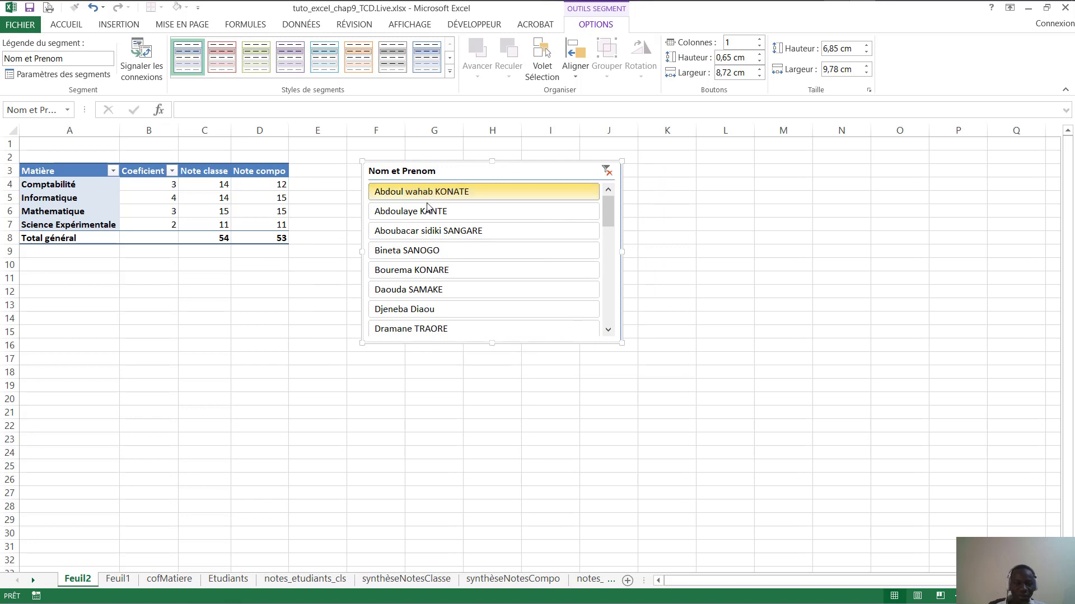
click(465, 218)
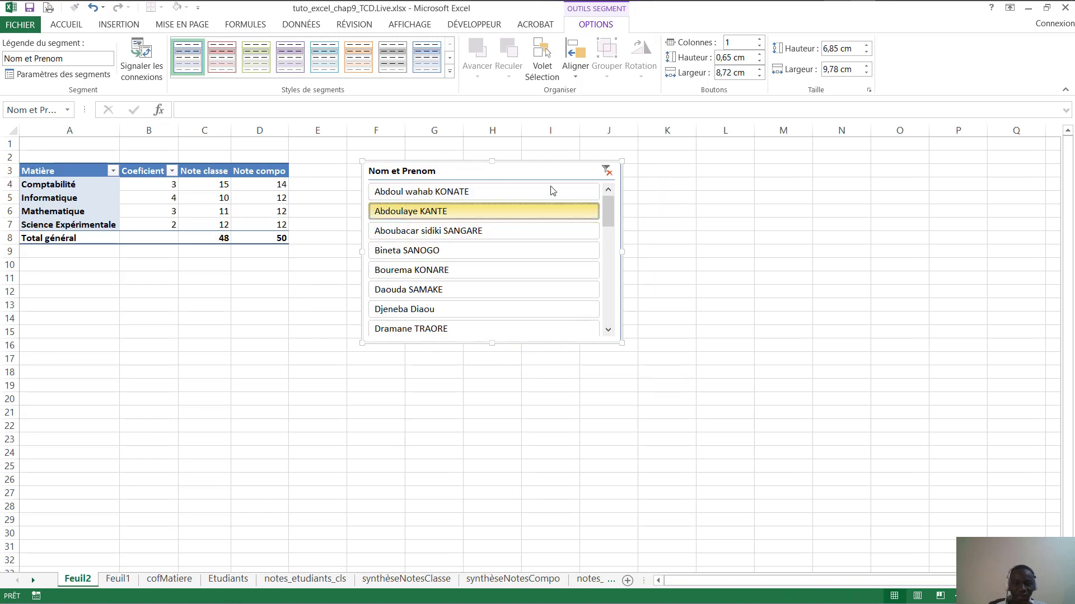
Lay the slicer out in 3 columns, widen it to 18,12 cm and shift it to start at column G.
click(760, 39)
click(760, 39)
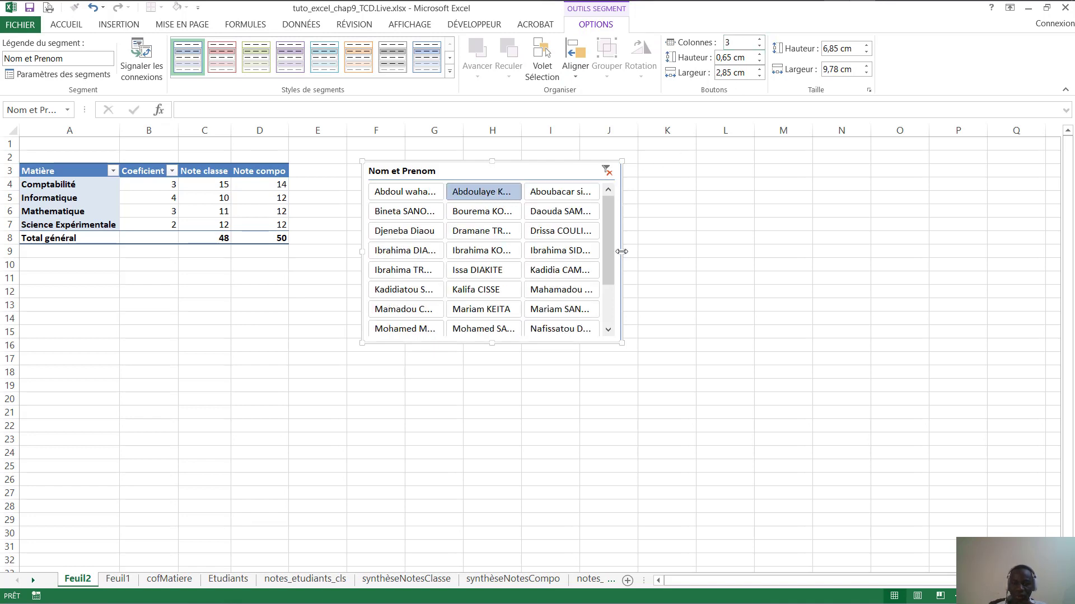
drag(622, 252, 843, 246)
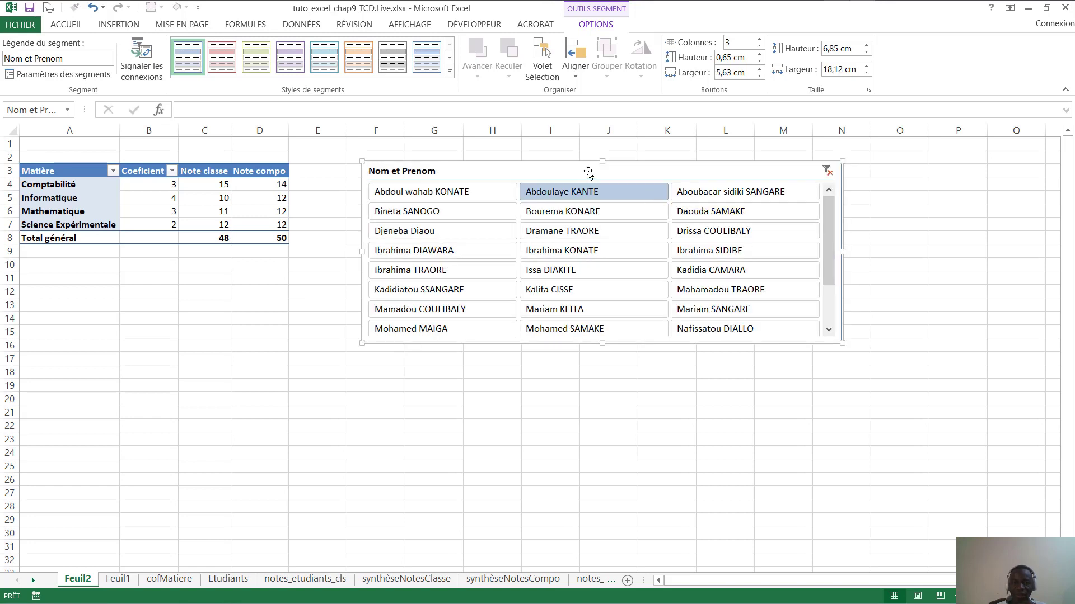
drag(588, 172, 645, 166)
Filter the pivot table on the first student in the Nom et Prenom slicer.
click(500, 185)
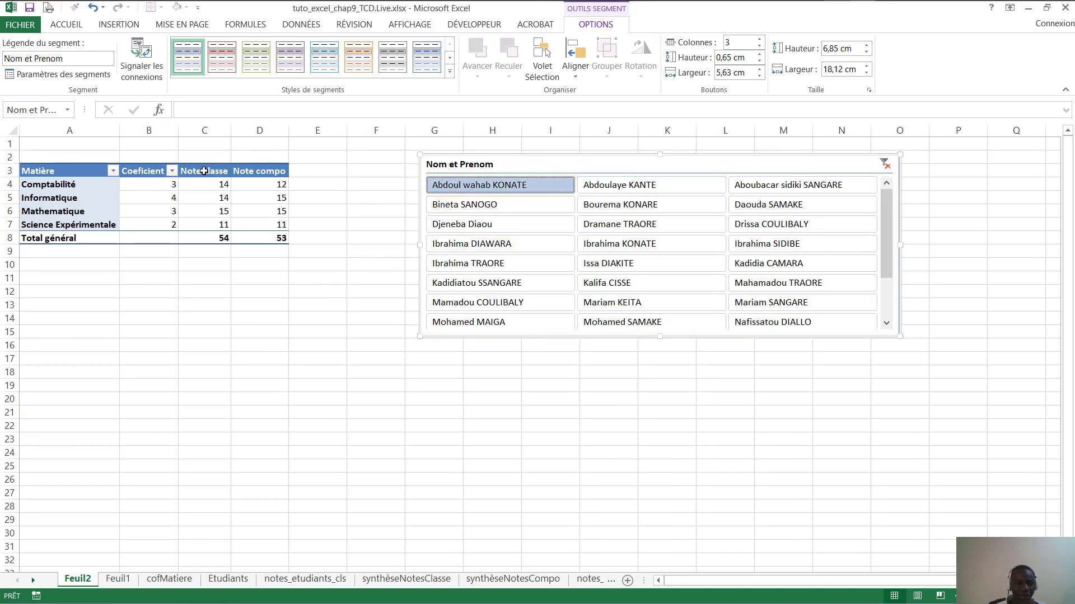
click(307, 184)
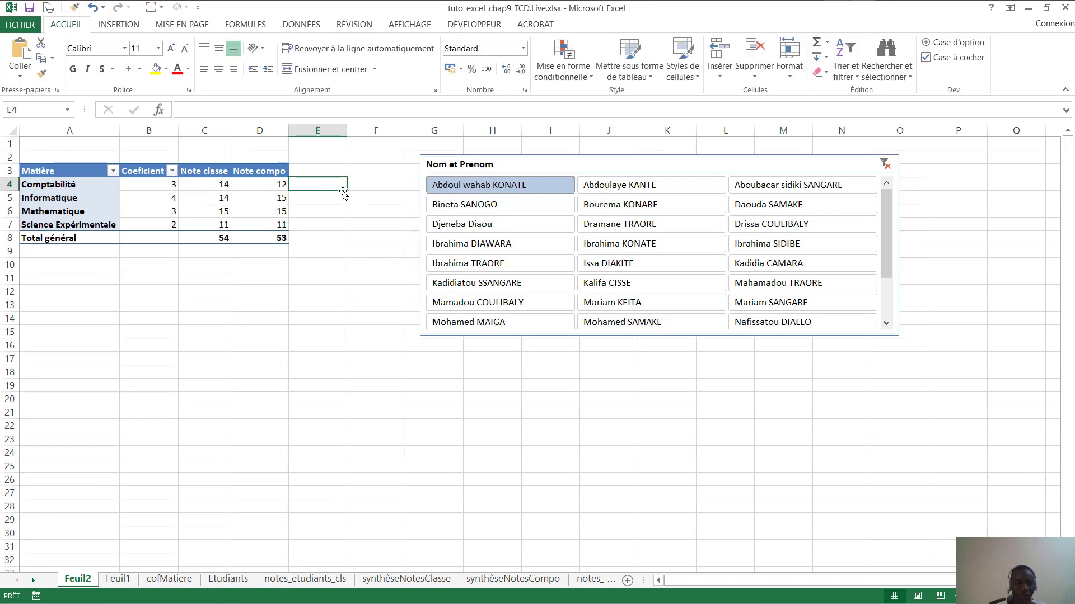
Enter the heading "Ncomp * Coef" in cell E3, directly beside the pivot table's Note compo column.
click(320, 169)
text(N)
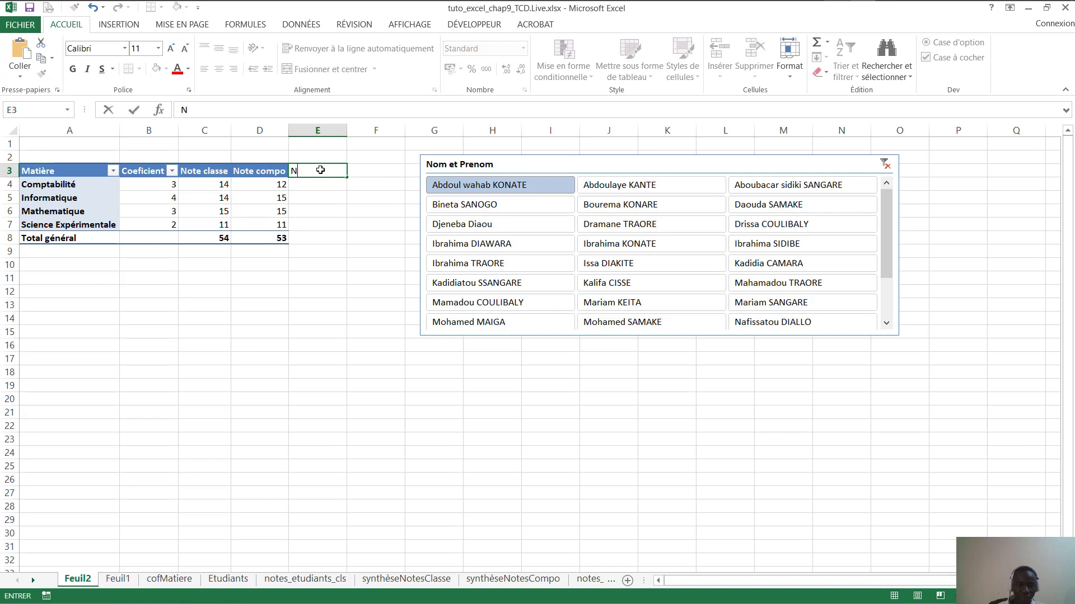
text(Comp)
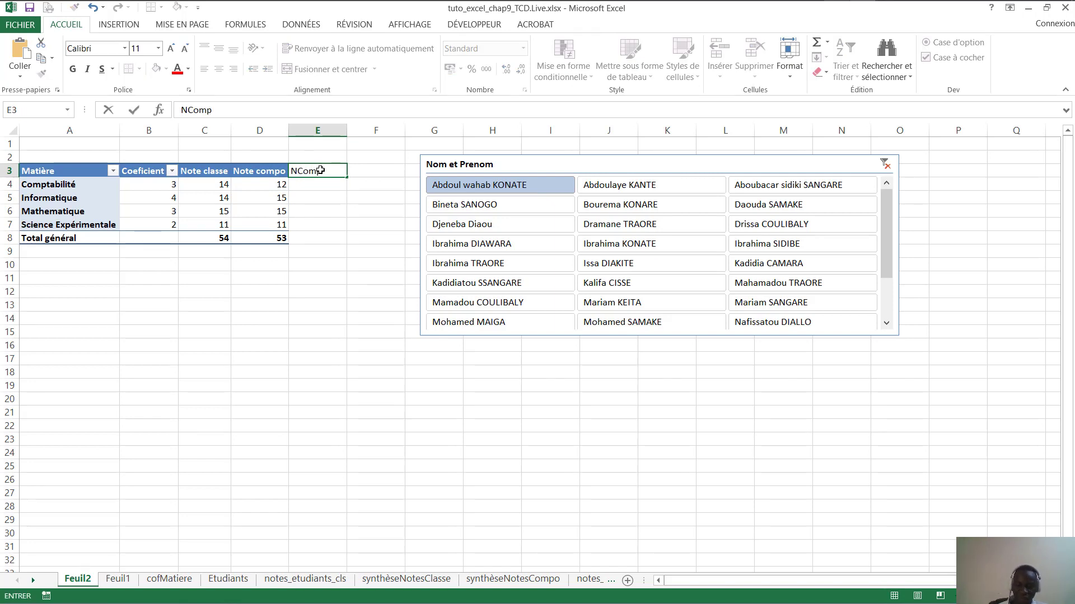
text( * com)
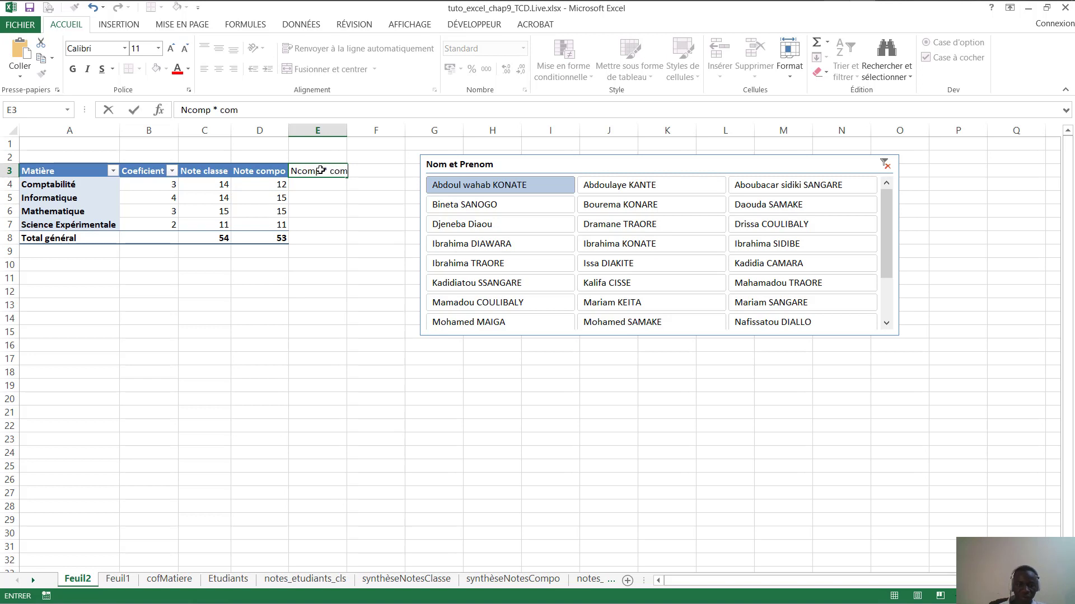
key(BackSpace)
key(BackSpace)
key(BackSpace)
text(Co)
key(Return)
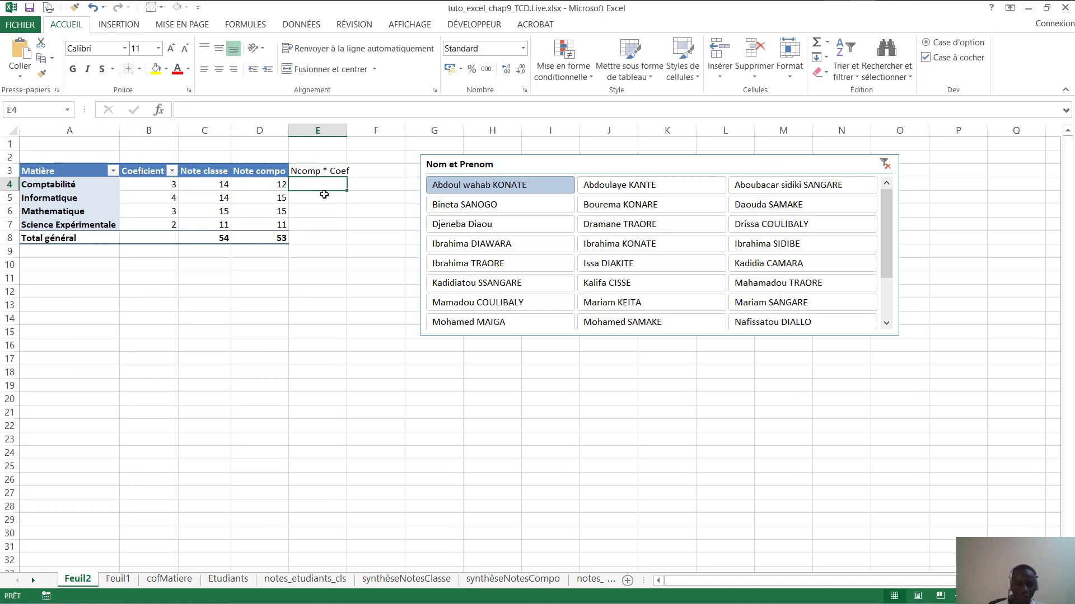
text(=)
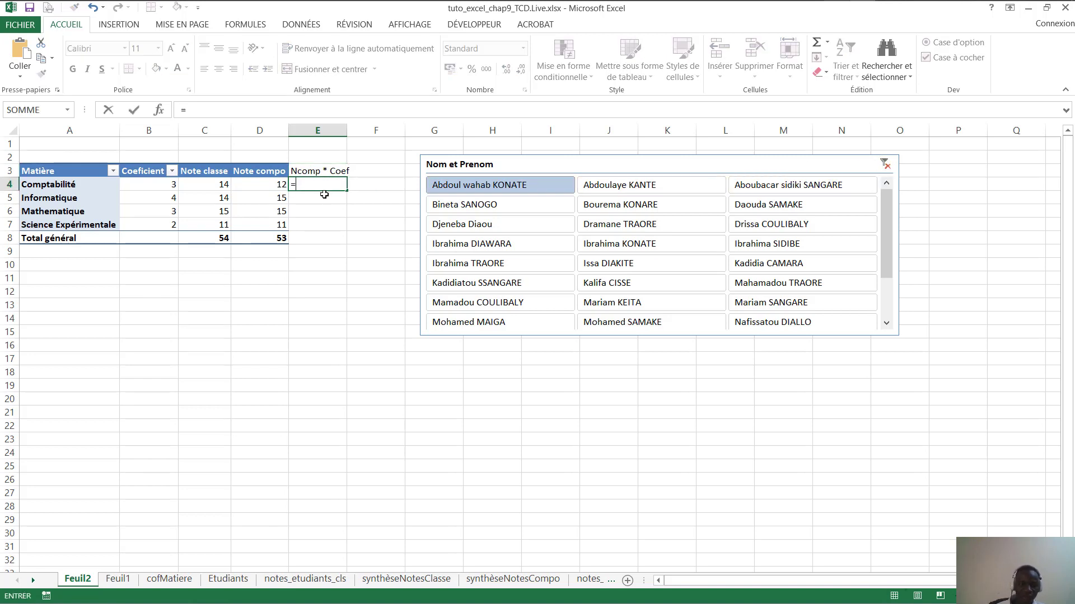
click(291, 184)
click(281, 185)
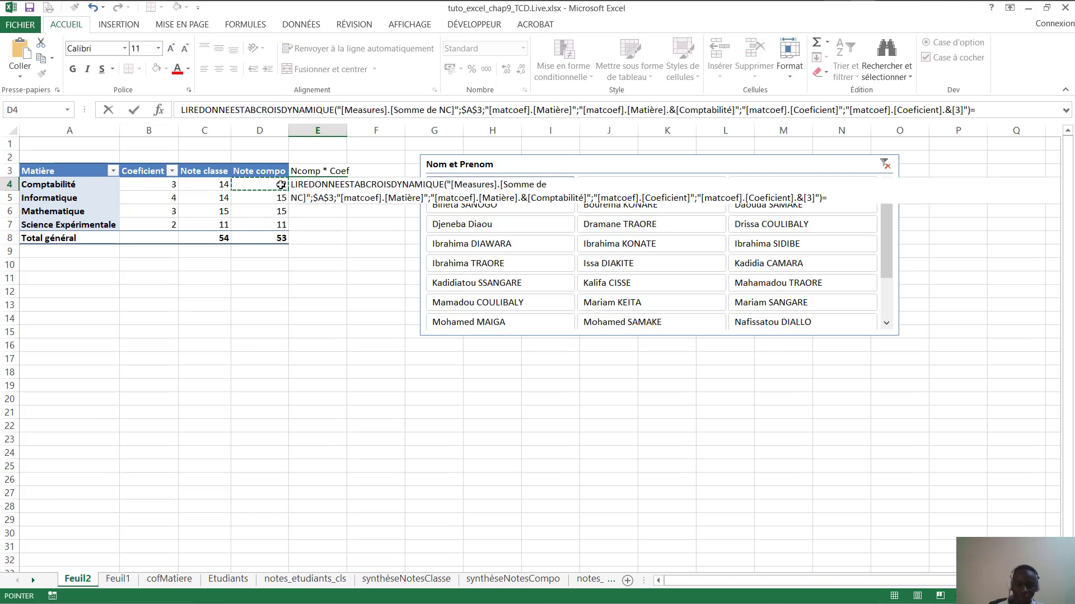
text(*)
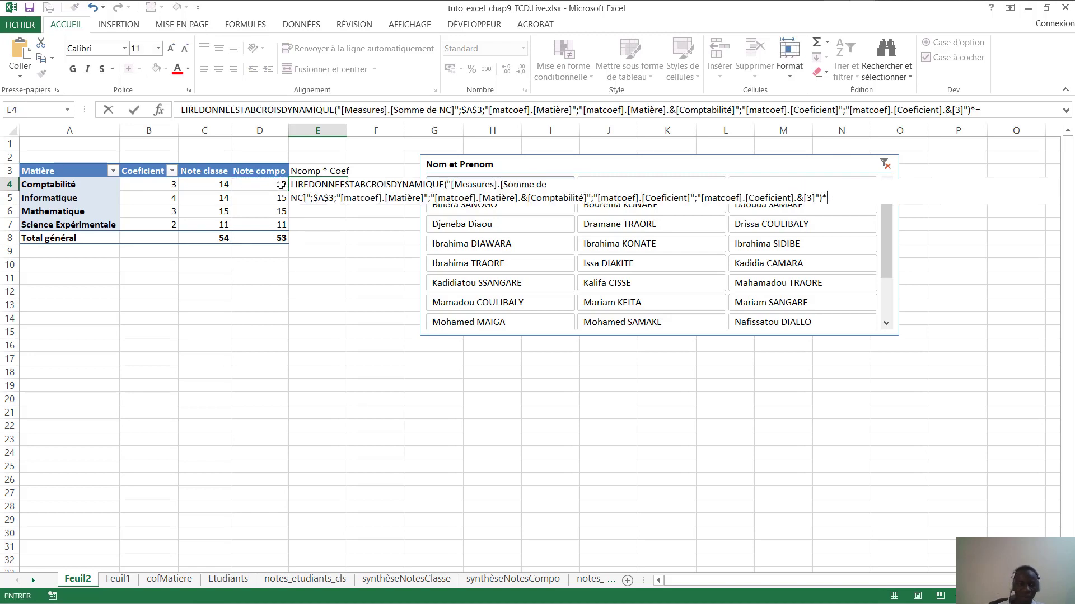
click(165, 185)
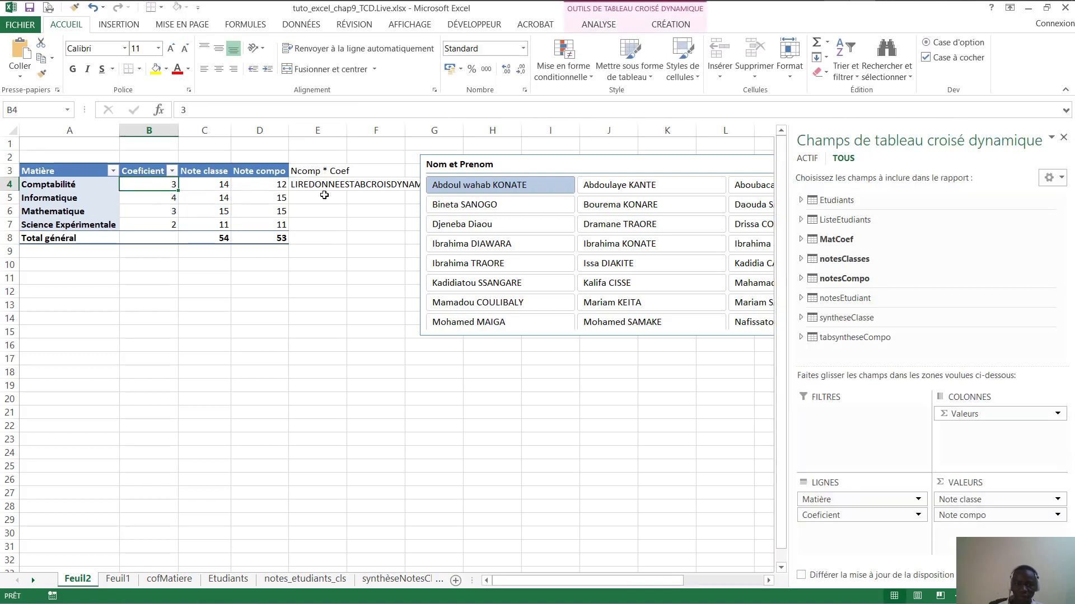
key(Down)
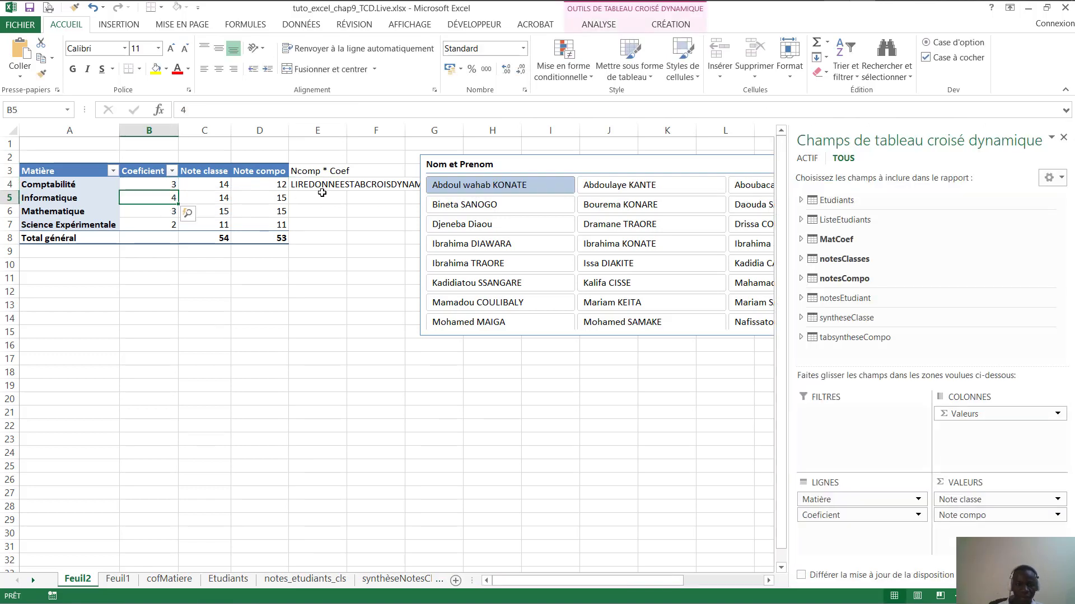
click(322, 186)
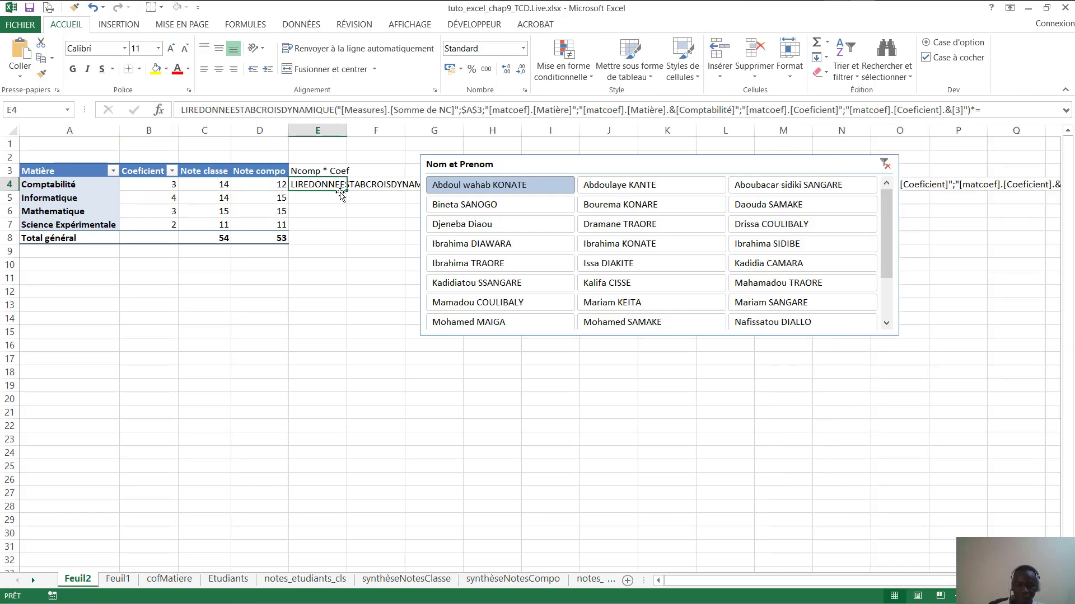
key(Delete)
Multiply Comptabilité's Note compo by its coefficient in B4 in cell E4, and fill the formula down to E7.
text(=)
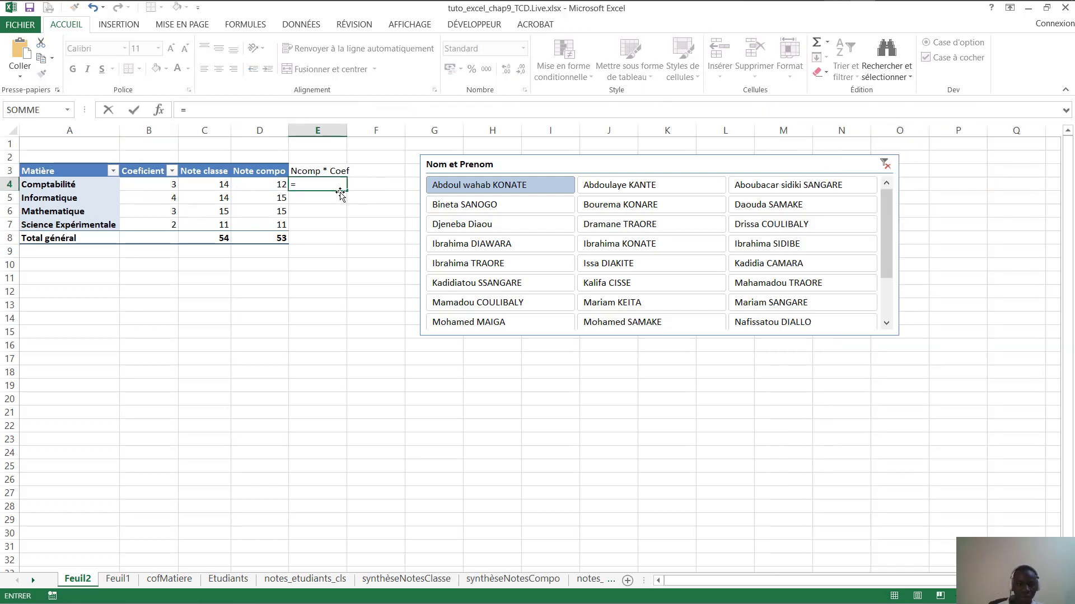
click(274, 185)
text(*)
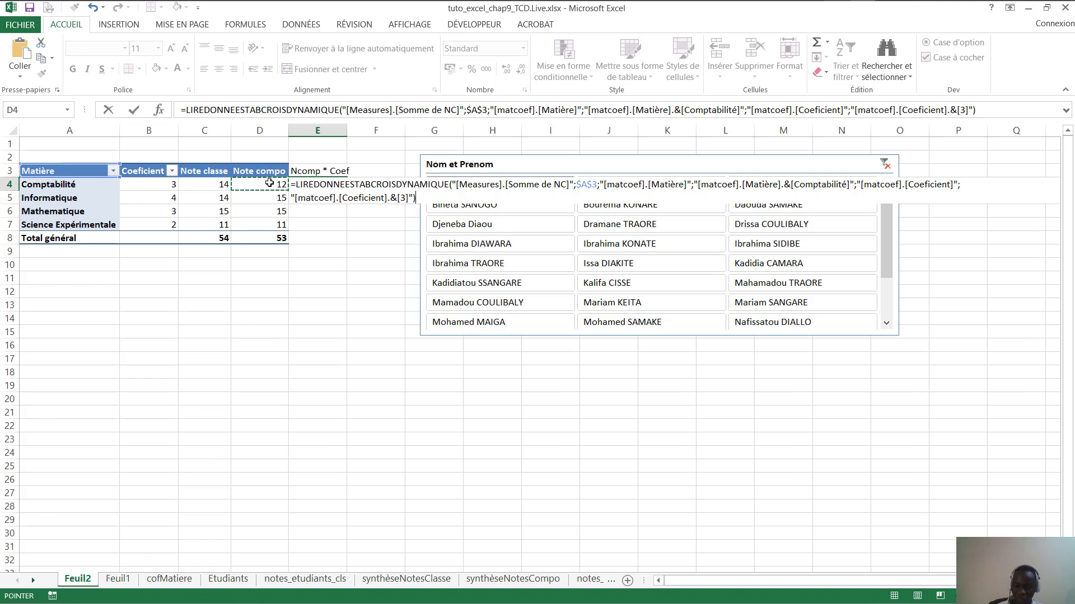
click(173, 185)
key(Return)
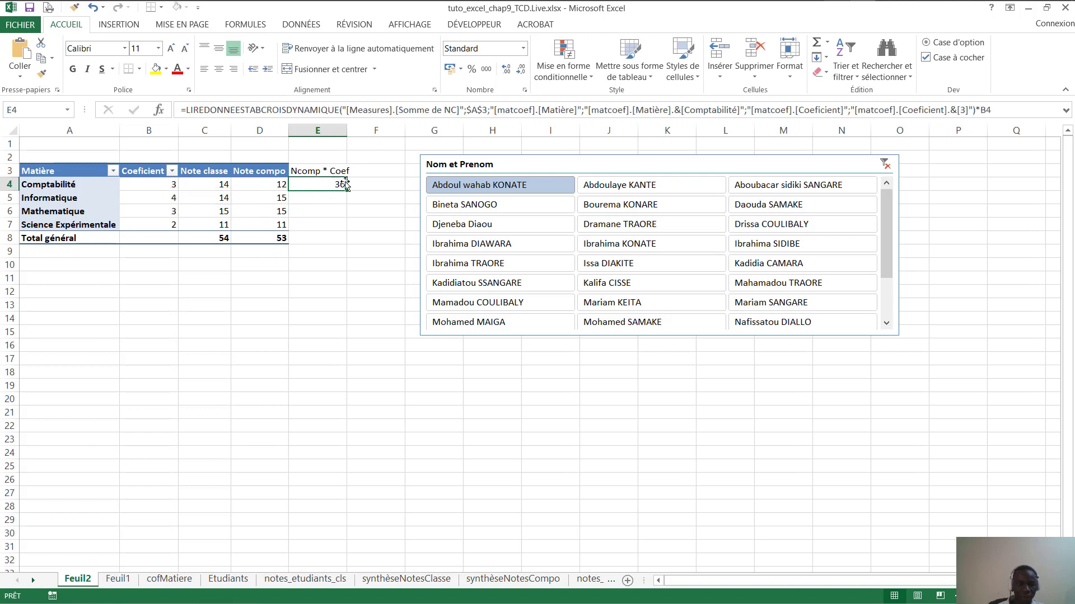
drag(347, 192, 334, 224)
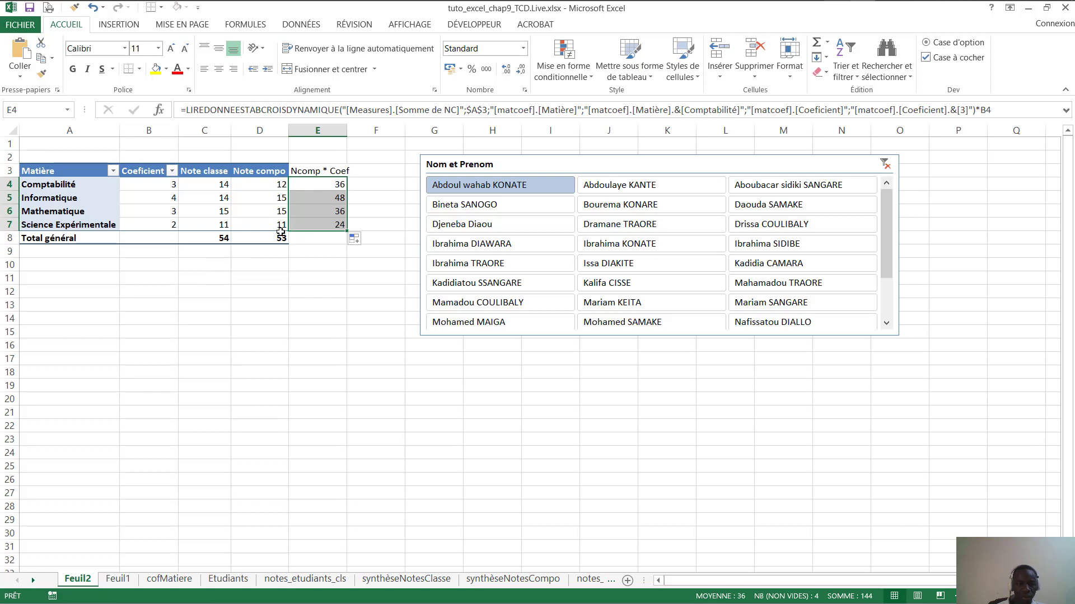
Check the copied formula in E7 against the Note compo value and clear the results in E4:E7.
click(335, 227)
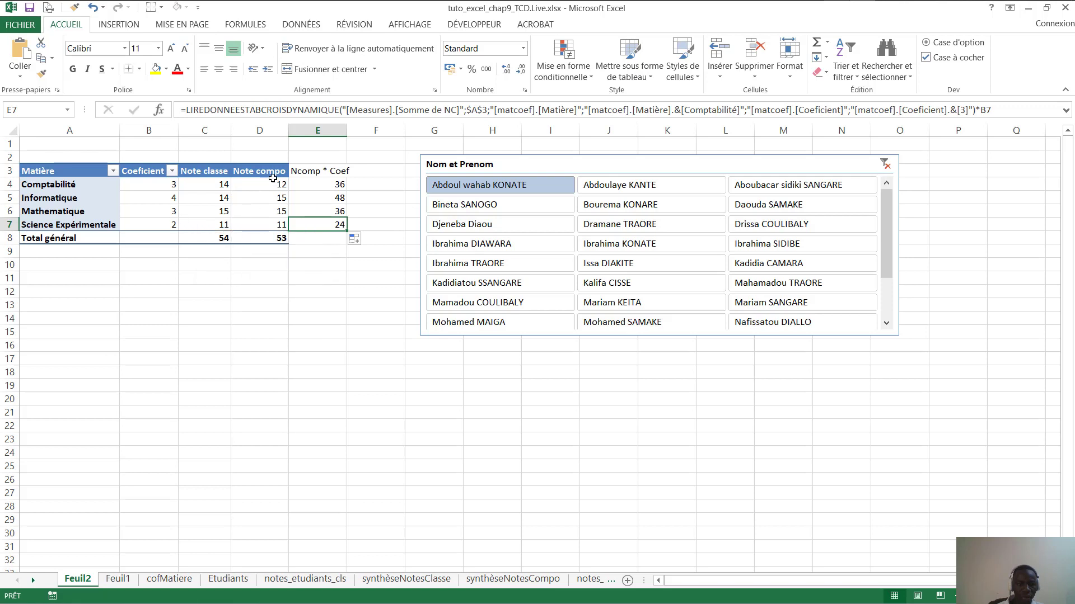
click(284, 223)
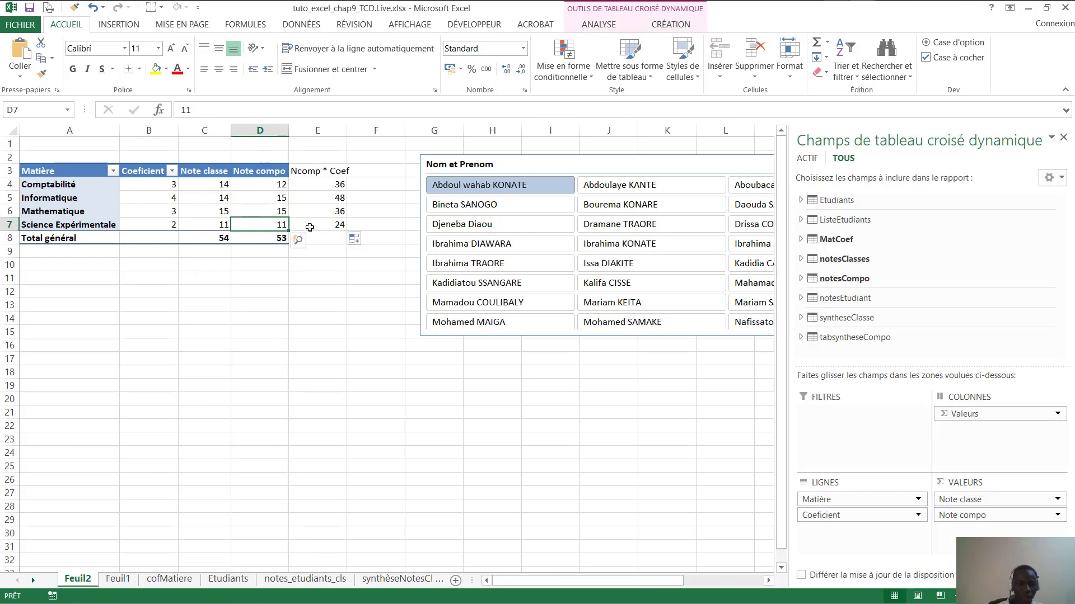
click(339, 225)
drag(339, 186, 339, 219)
key(Delete)
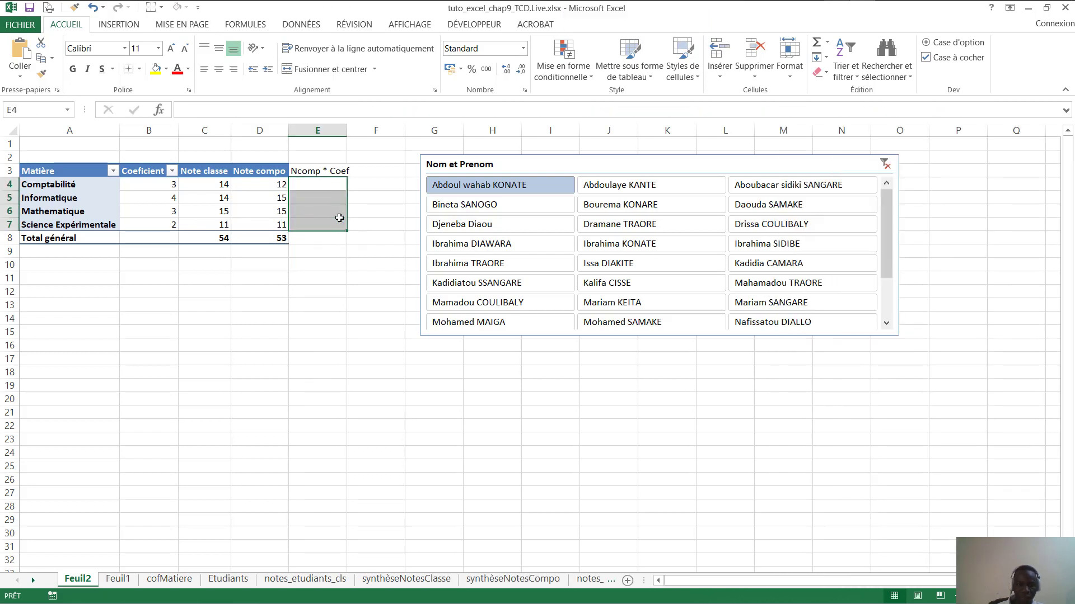
Enter a formula in E4 multiplying Comptabilité's Note compo from the pivot table by its coefficient in B4.
click(316, 181)
text(=)
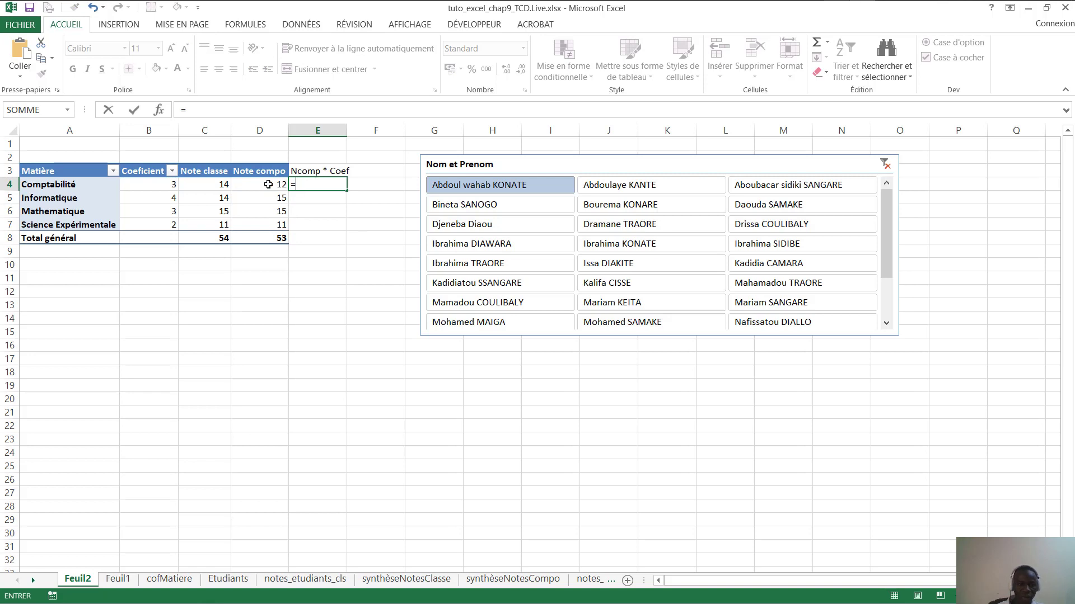
click(268, 184)
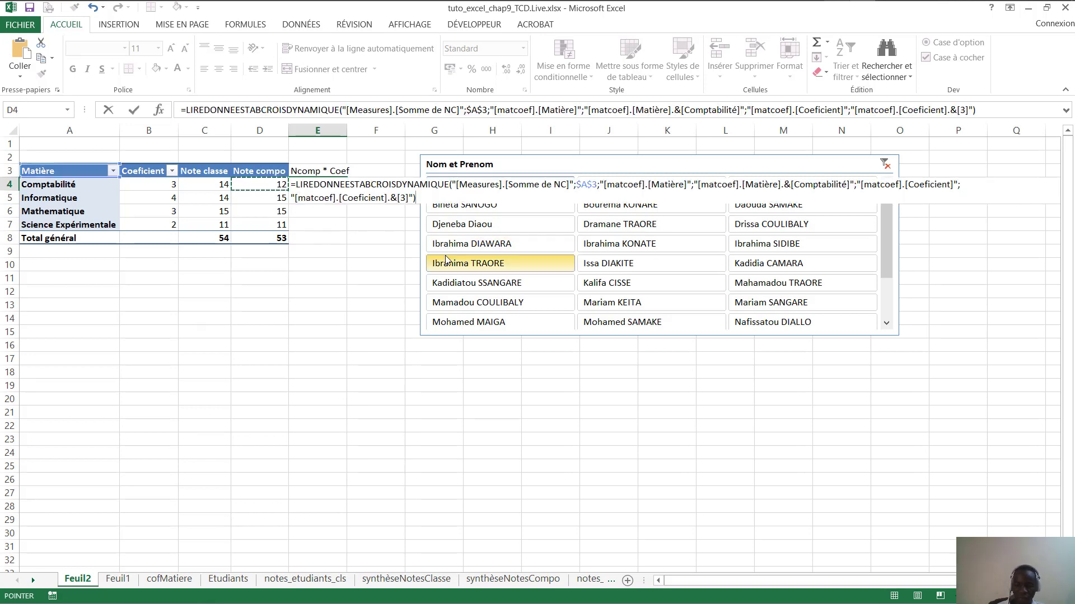
text(*)
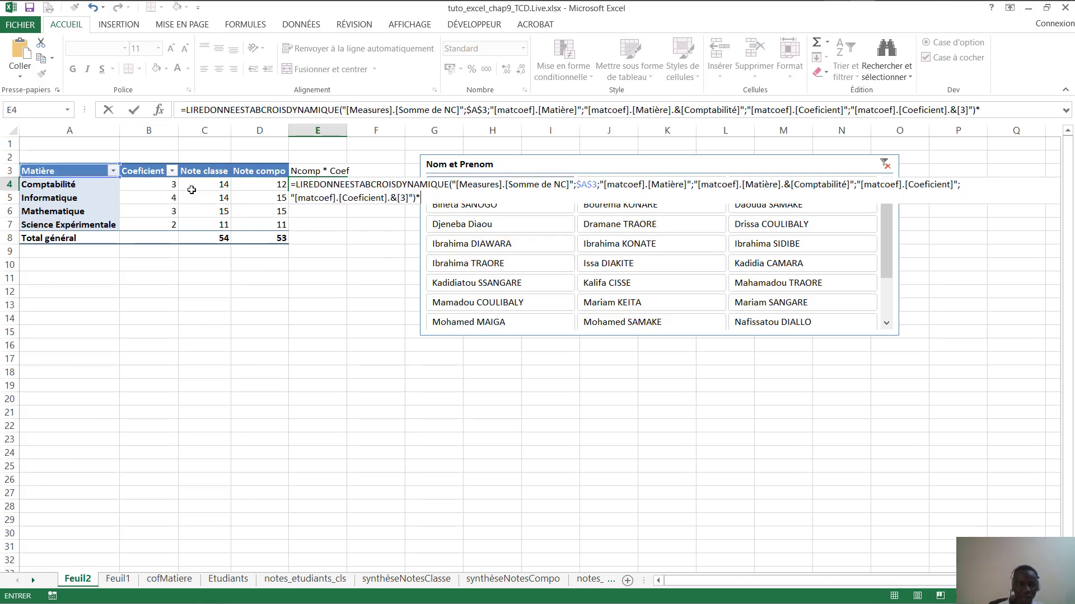
click(160, 184)
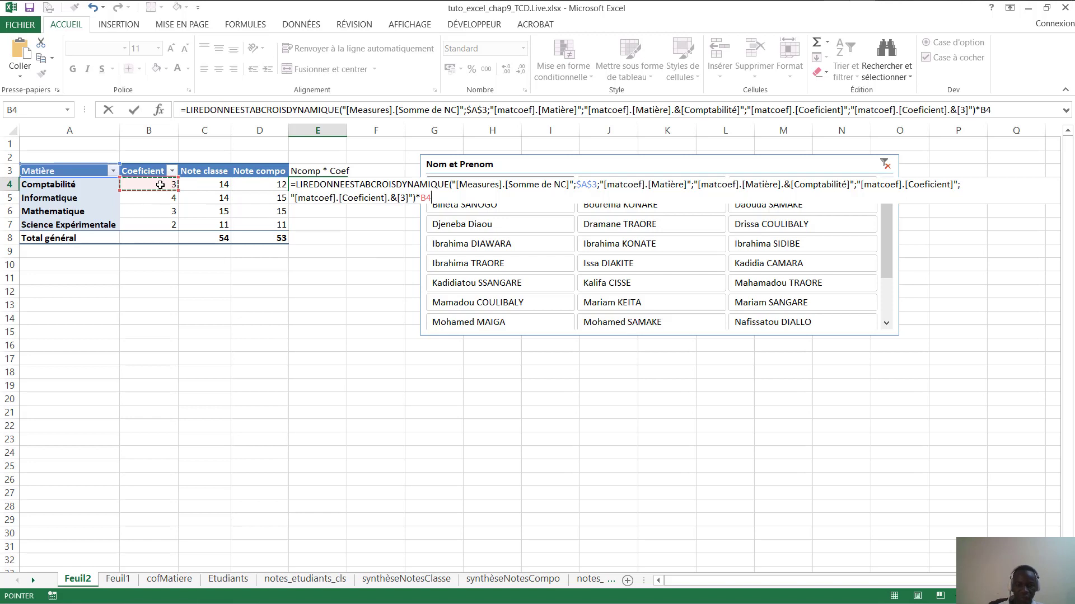
key(Return)
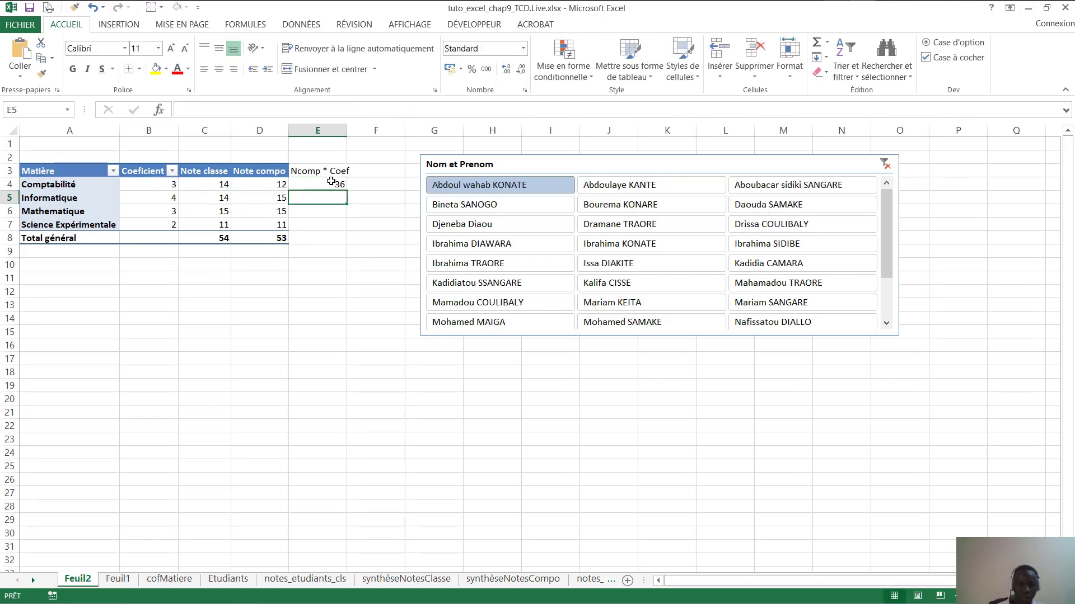
Try filling the E4 formula down to E7 and undo the fill.
click(332, 182)
drag(345, 192, 352, 230)
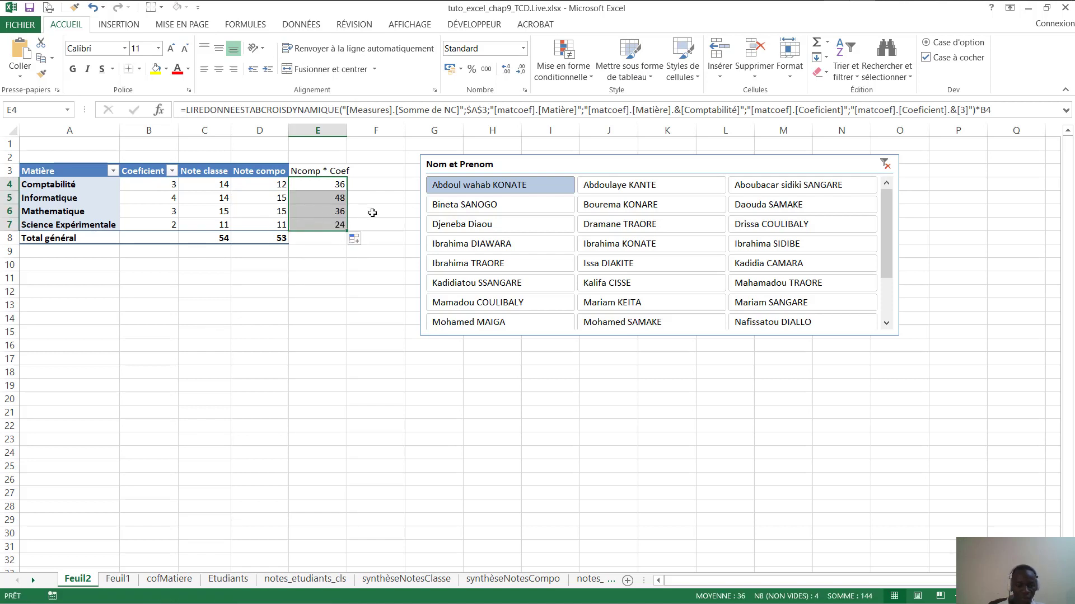
key(ctrl+z)
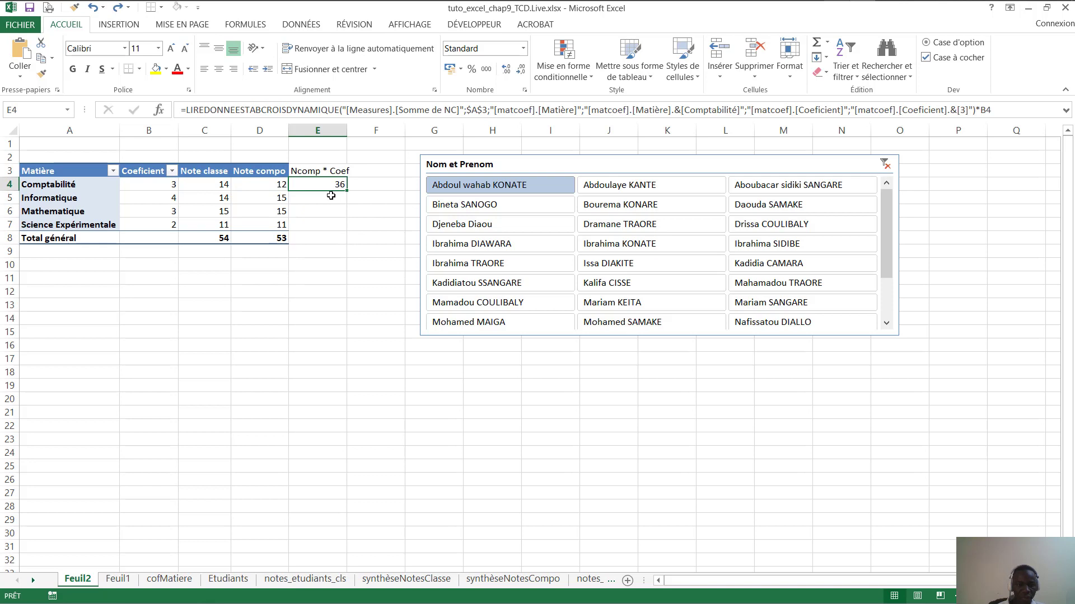
Enter a formula in E5 multiplying Informatique's Note compo from the pivot table by its coefficient in B5.
click(331, 195)
text(=)
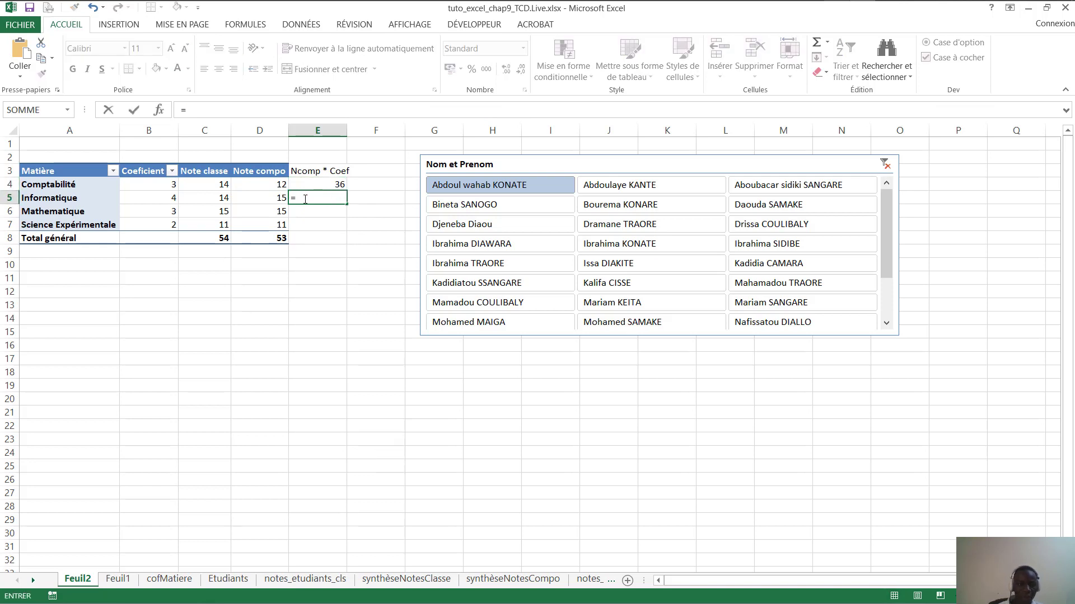
click(277, 198)
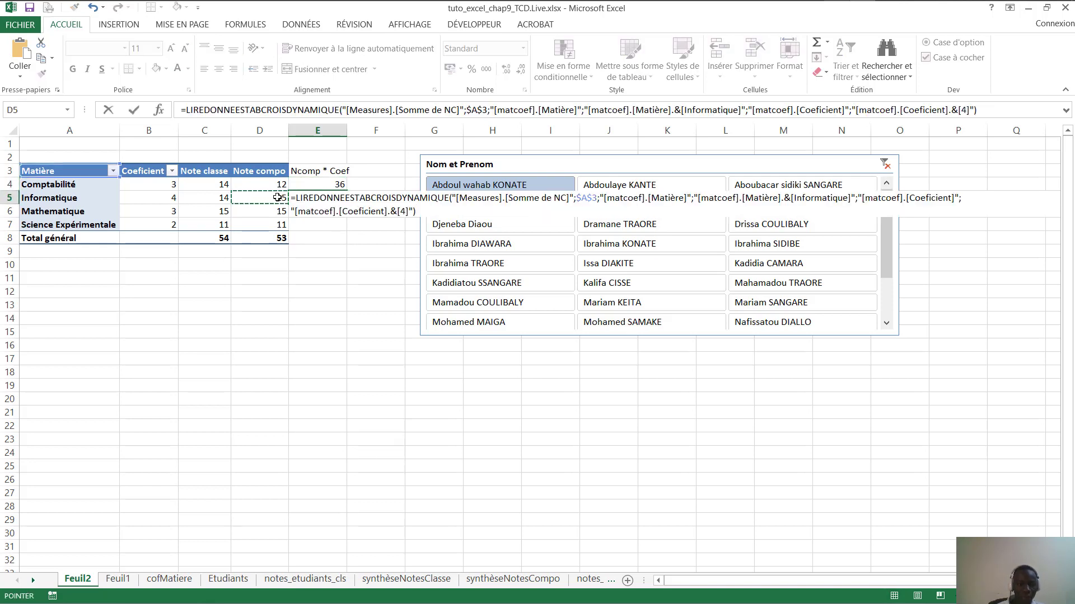
text(*)
click(170, 197)
key(Return)
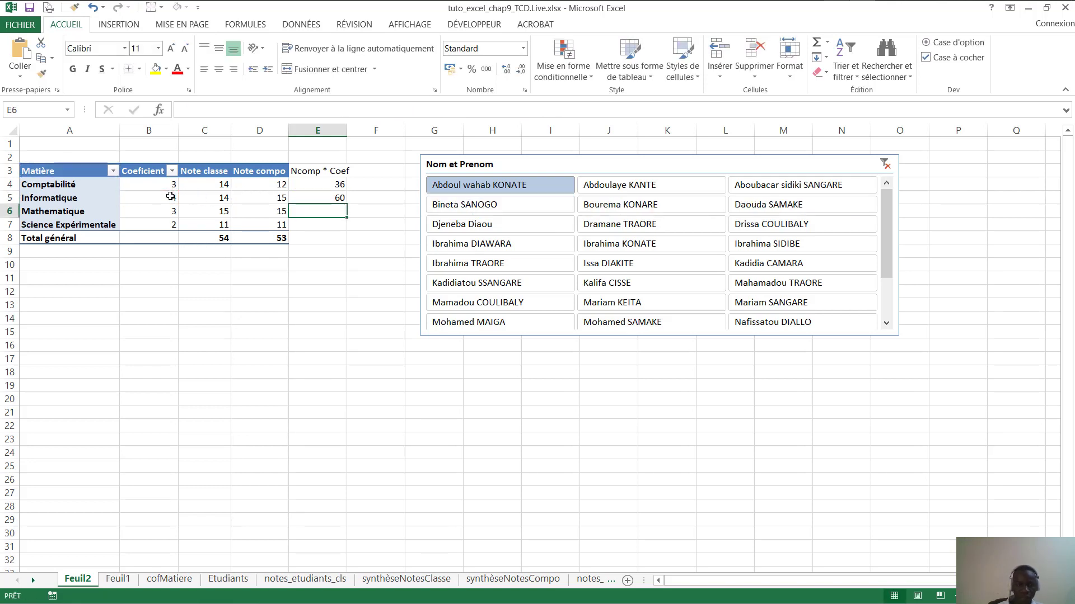
Try filling the E4:E5 formulas down to E7, undo the fill, and check the formulas in E4 and E5.
drag(338, 186, 344, 233)
key(ctrl+z)
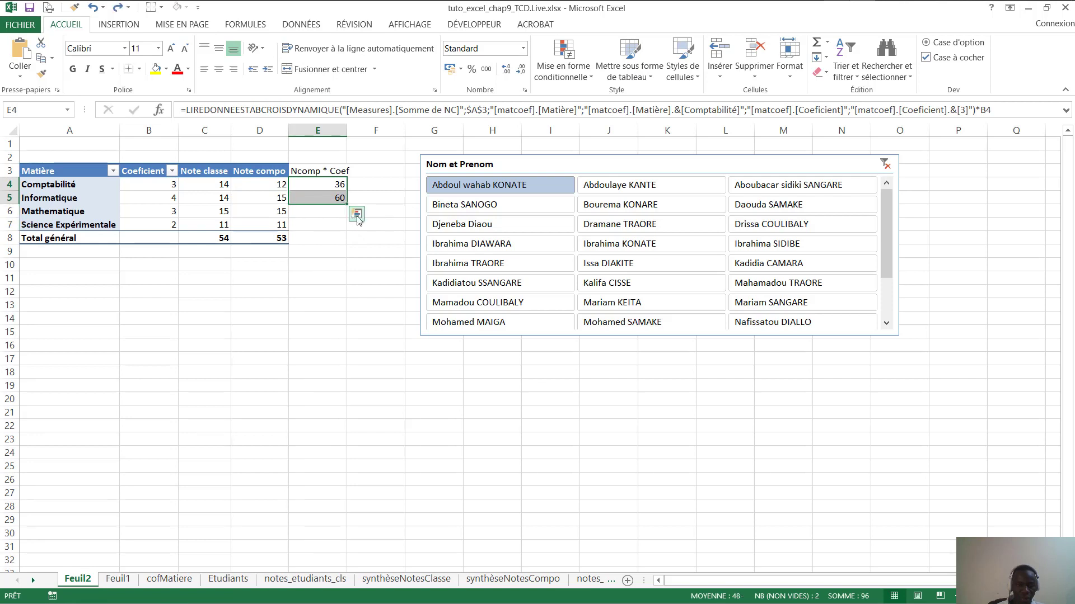
click(342, 189)
click(336, 197)
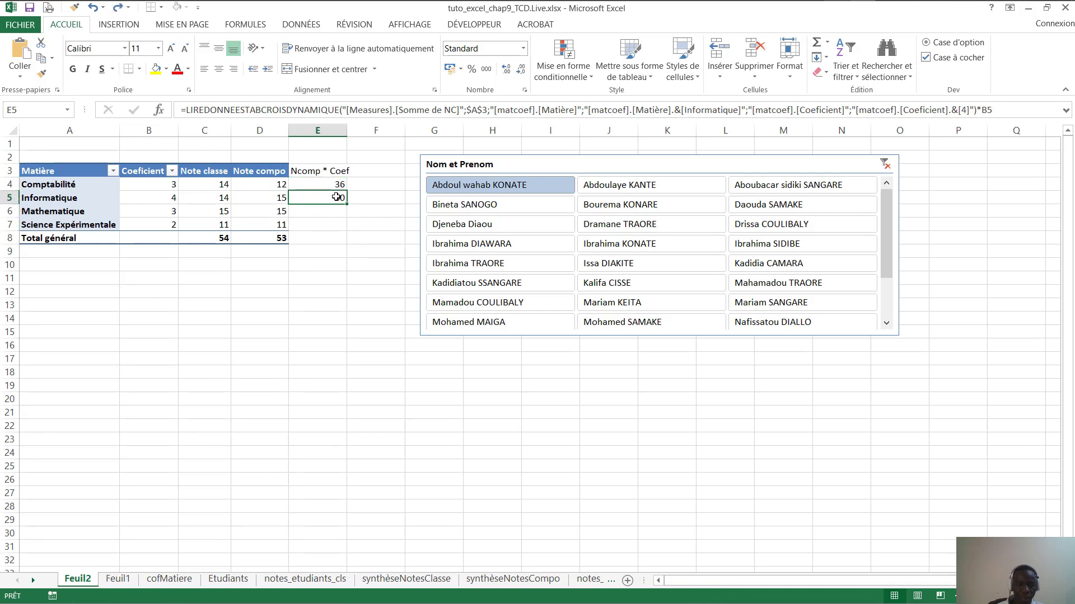
Enter a formula in E6 multiplying Mathematique's Note compo from the pivot table by its coefficient in B6.
click(323, 213)
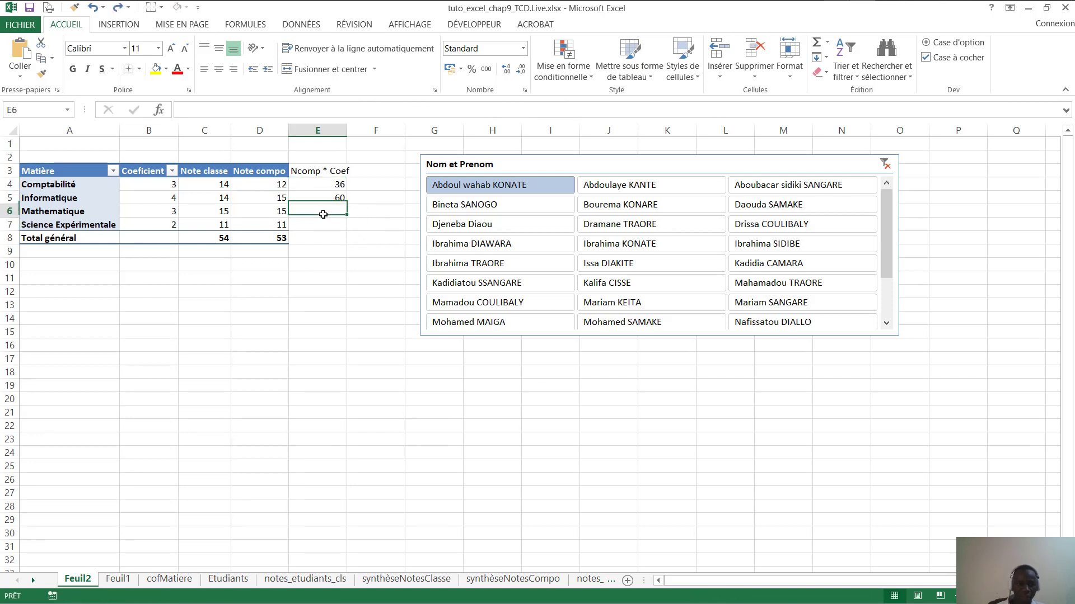
text(=)
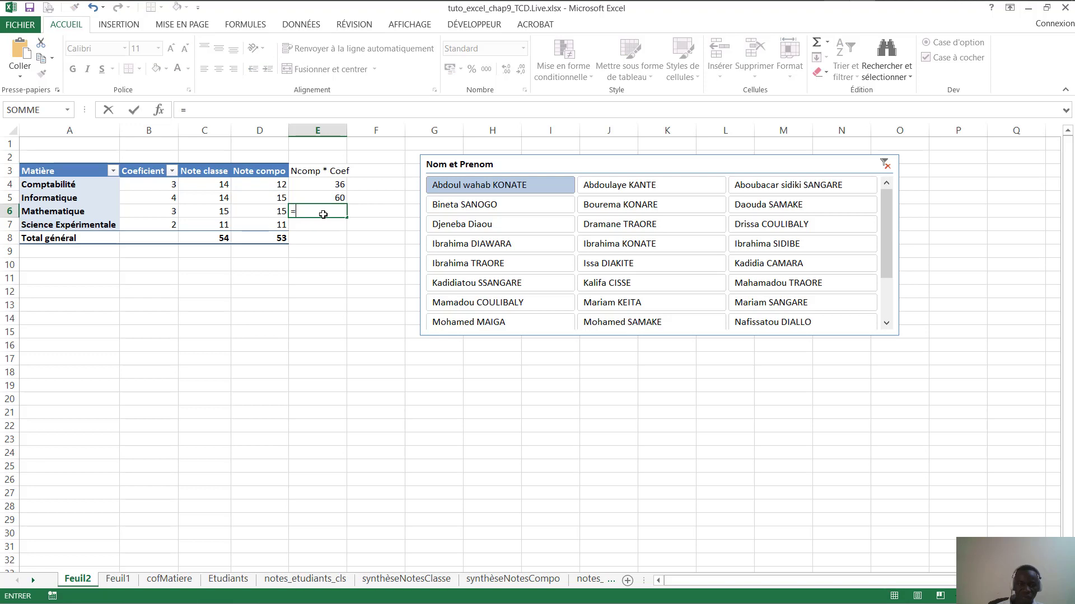
click(272, 210)
text(*)
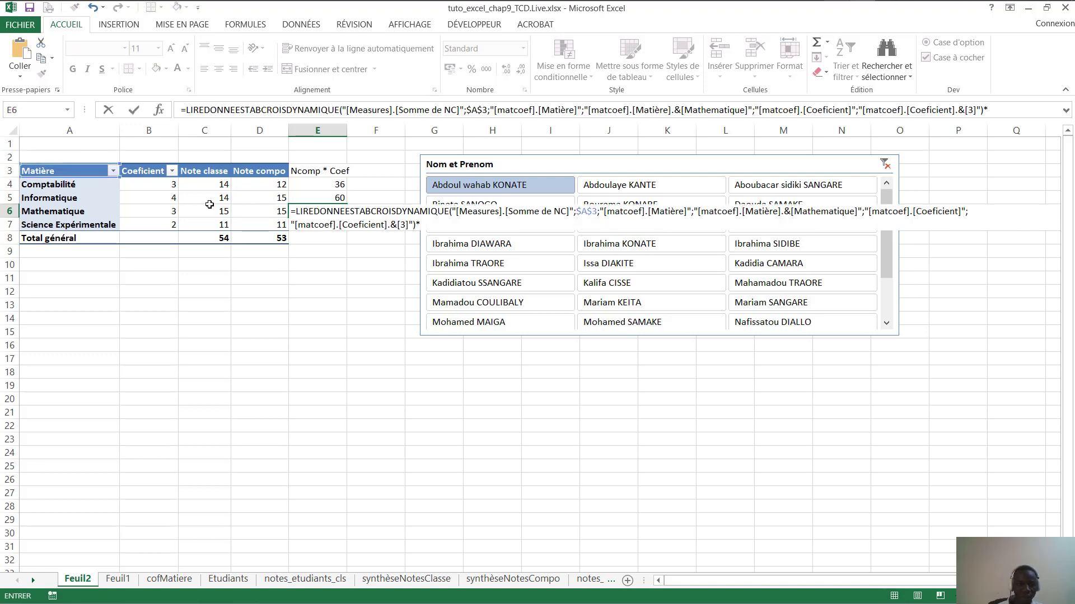
click(168, 213)
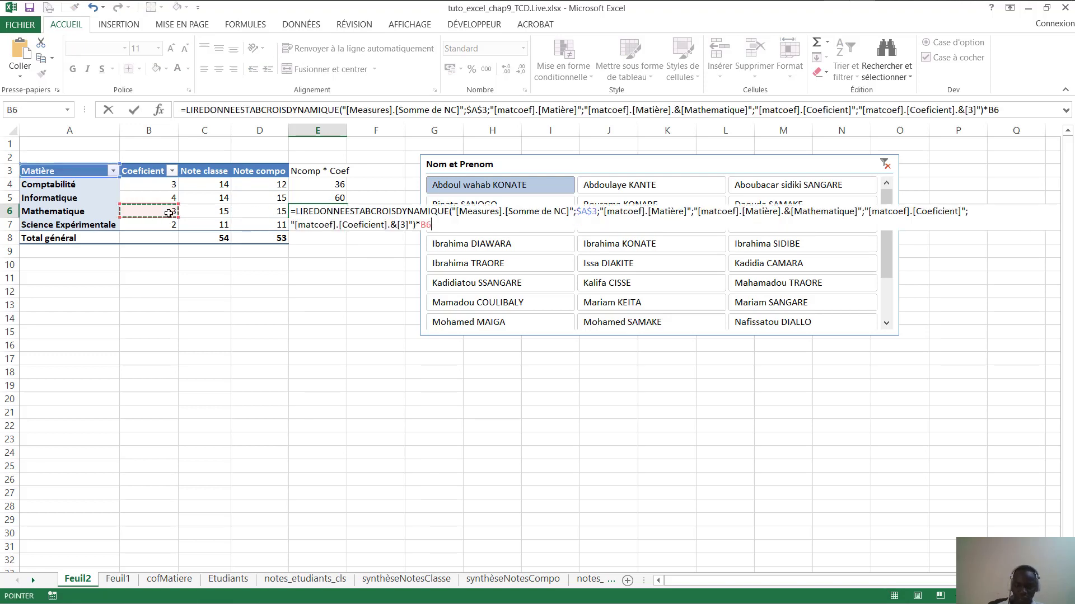
key(Return)
Enter a formula in E7 multiplying Science Expérimentale's Note compo from the pivot table by its coefficient in B7.
text(=)
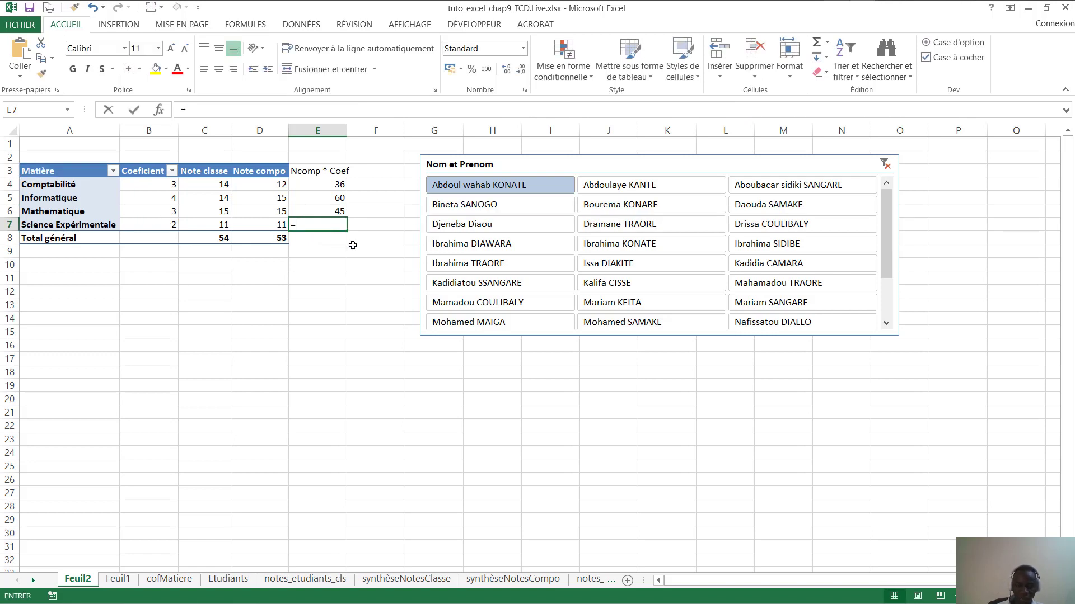
click(277, 224)
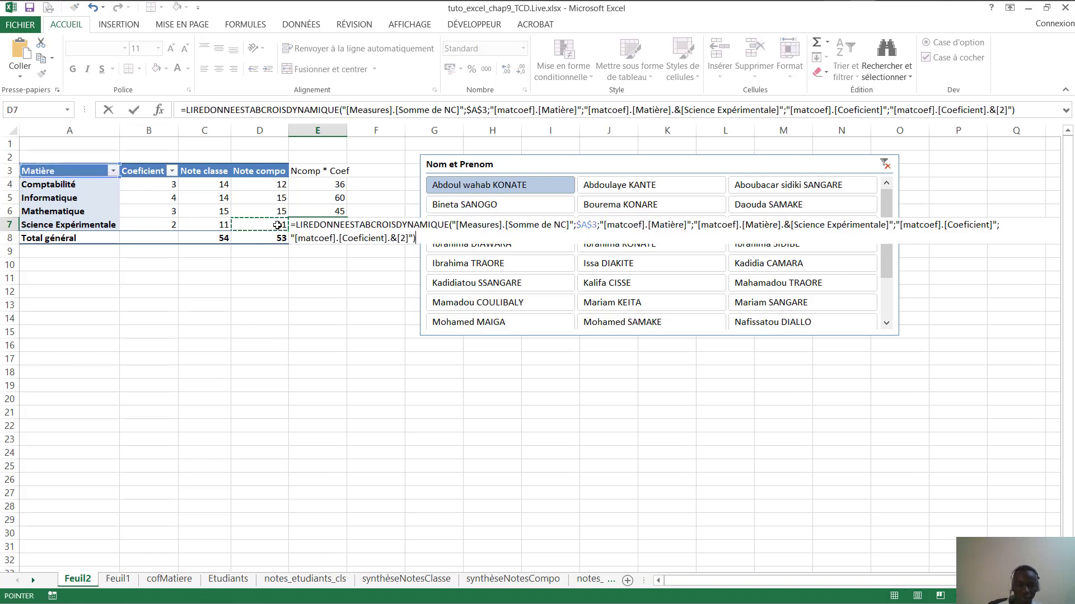
text(*)
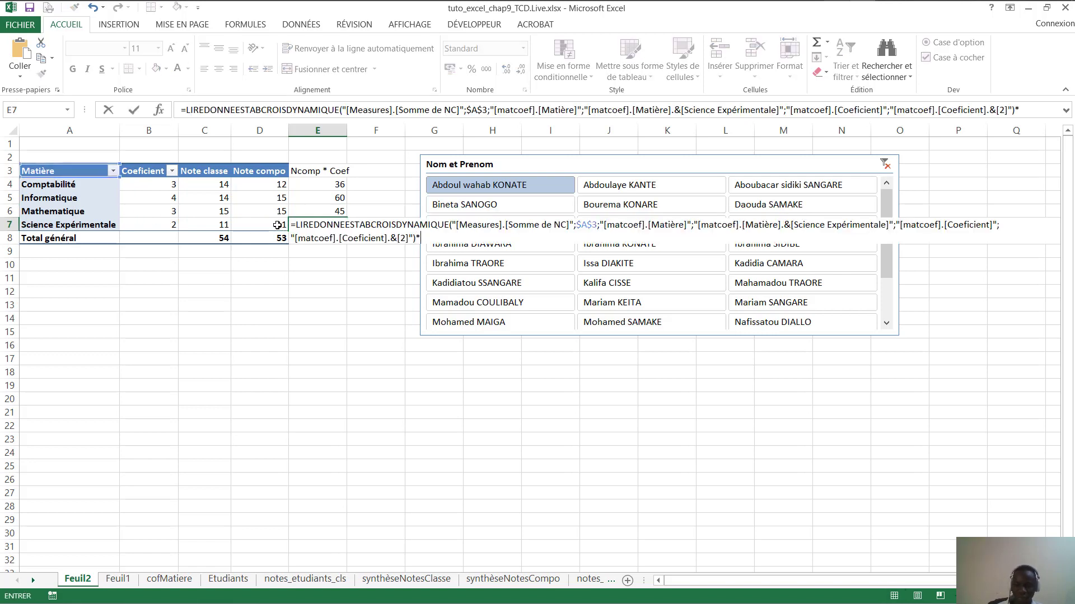
click(166, 227)
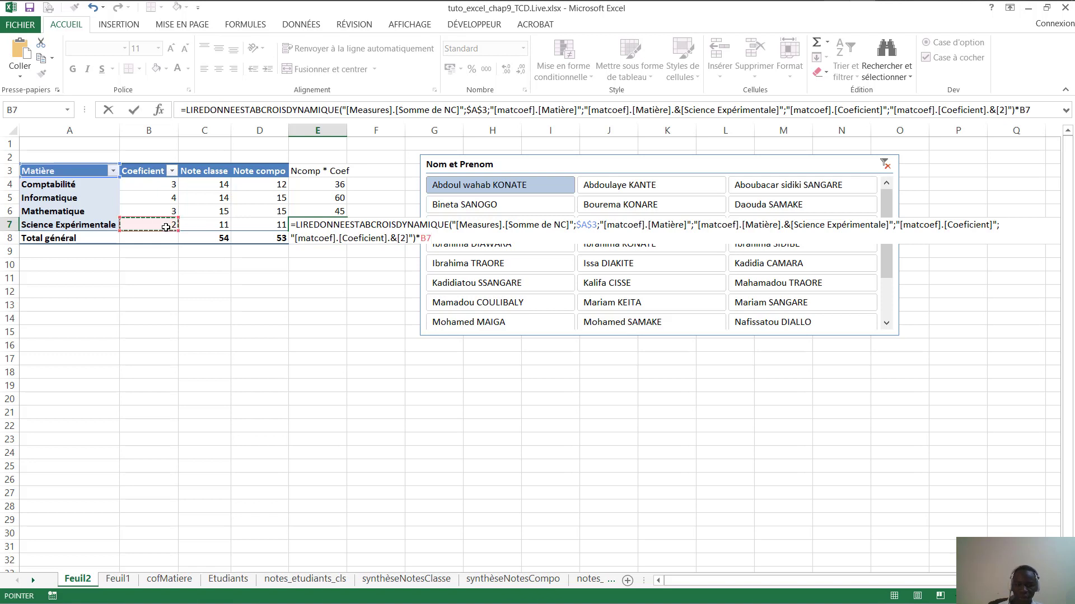
key(Return)
click(333, 226)
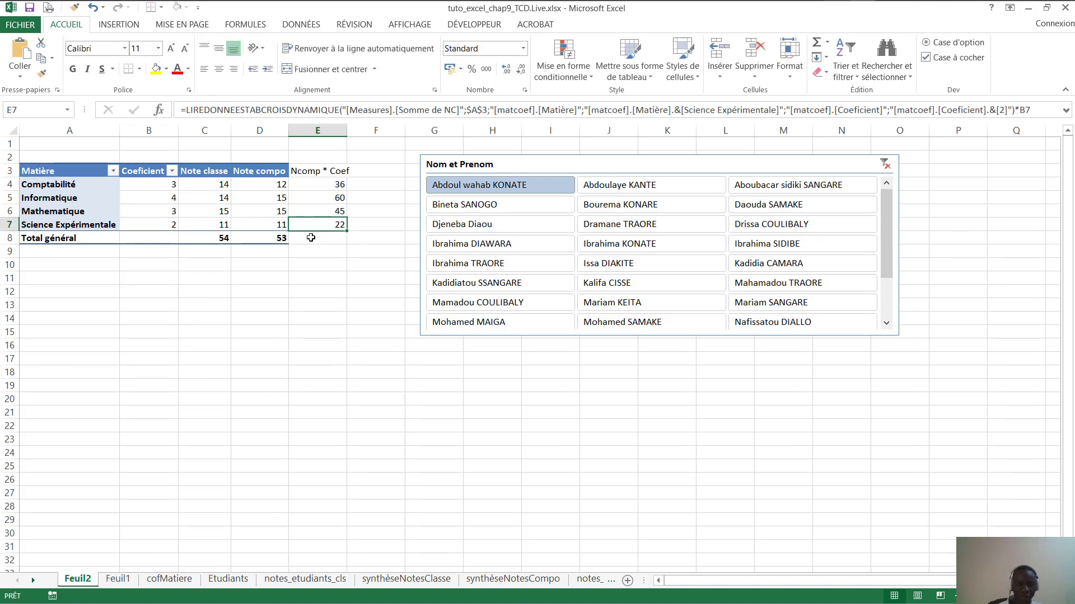
Remove the Total général row from the pivot table.
click(312, 237)
click(79, 233)
click(69, 240)
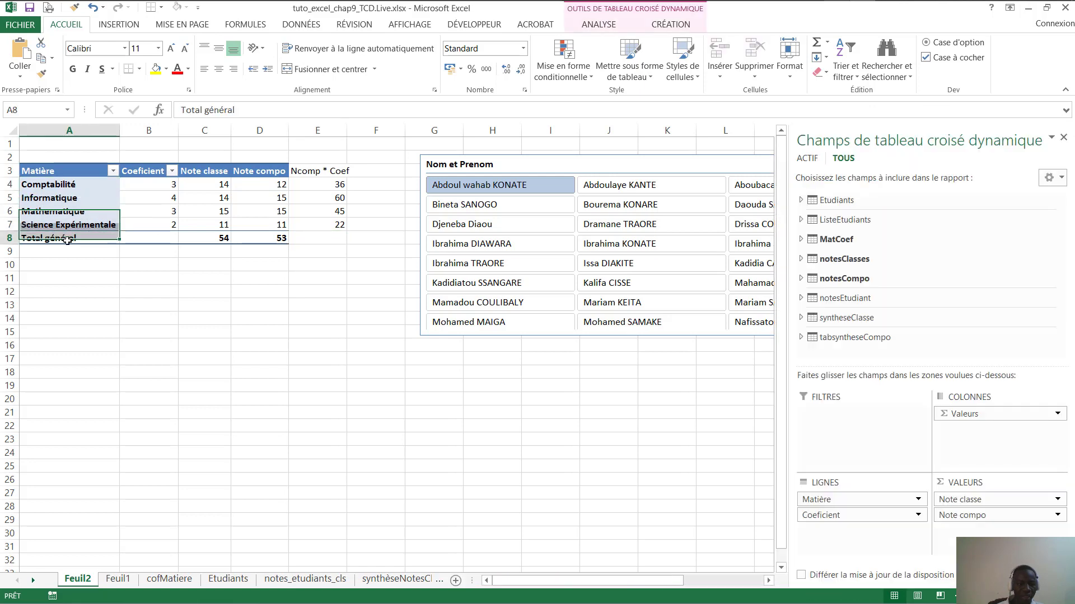
right_click(68, 240)
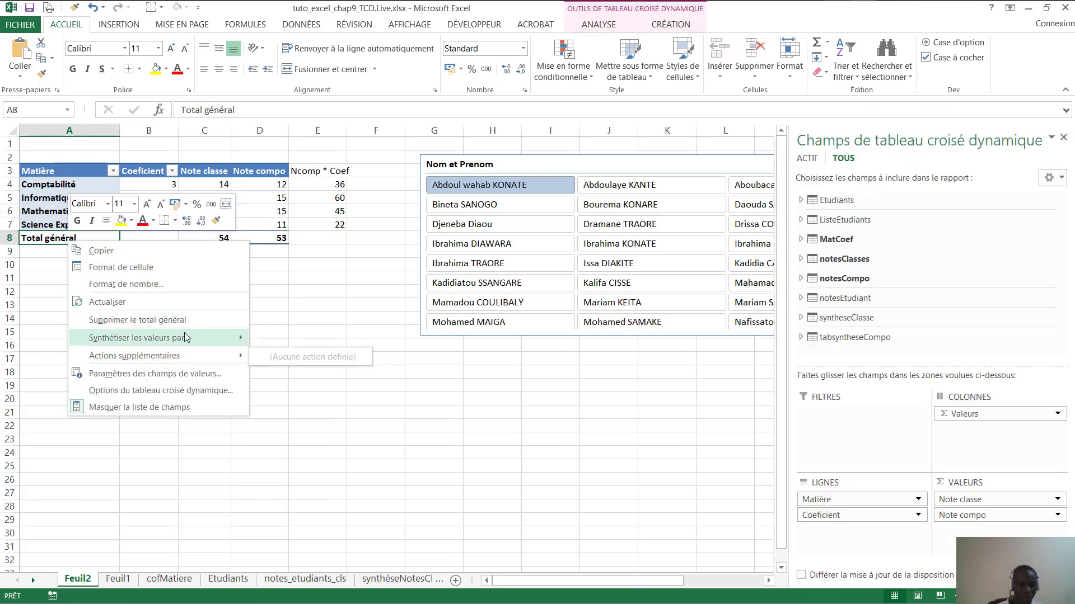
click(254, 324)
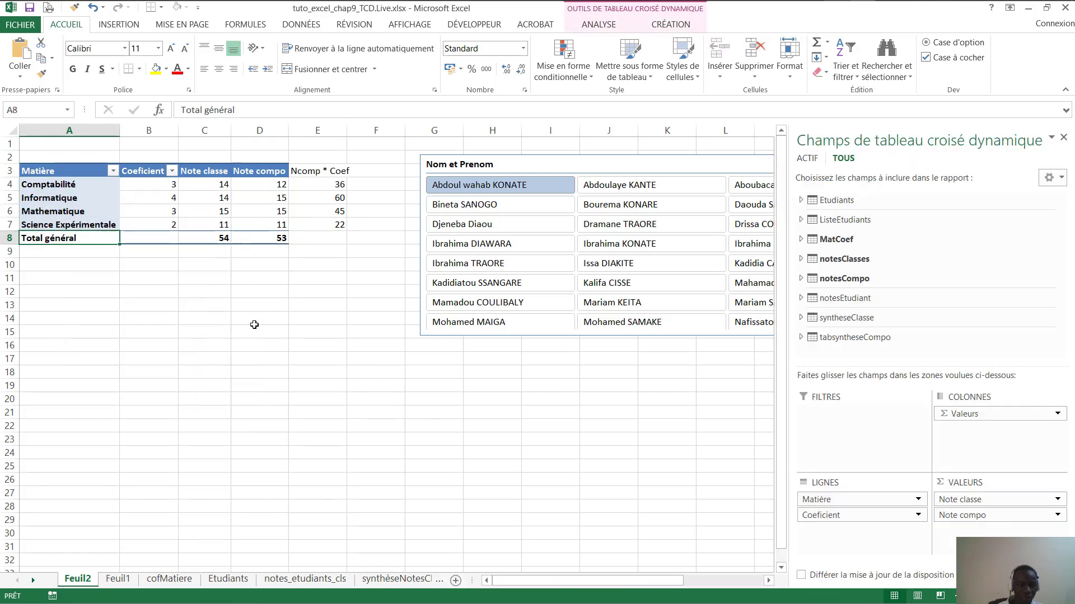
click(326, 237)
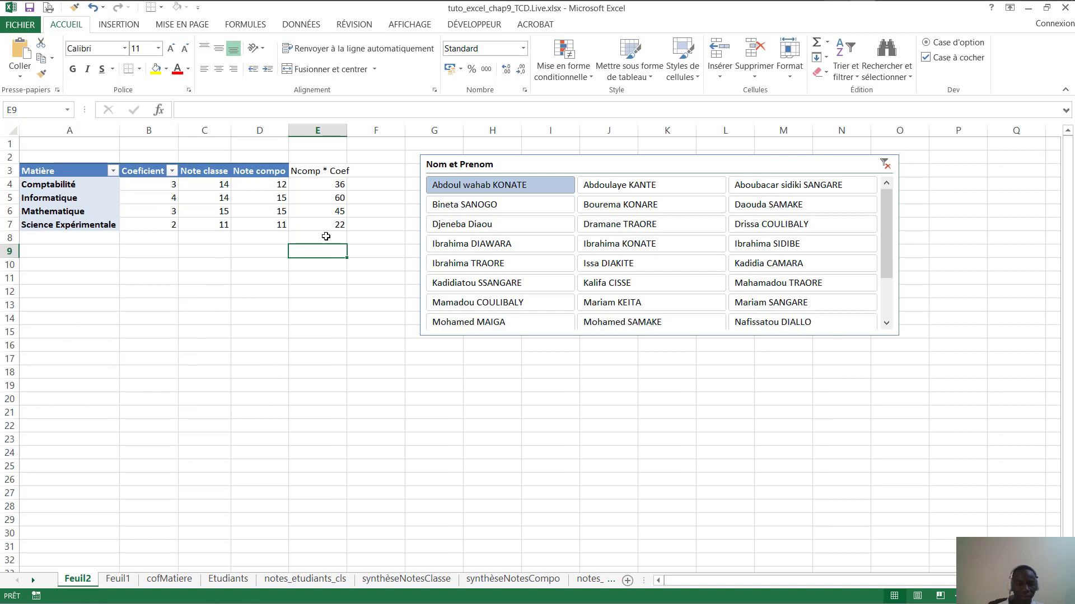
Use AutoSum to total the coefficients B4:B7 in B8 and the Ncomp * Coef results E4:E7 in E8.
click(269, 237)
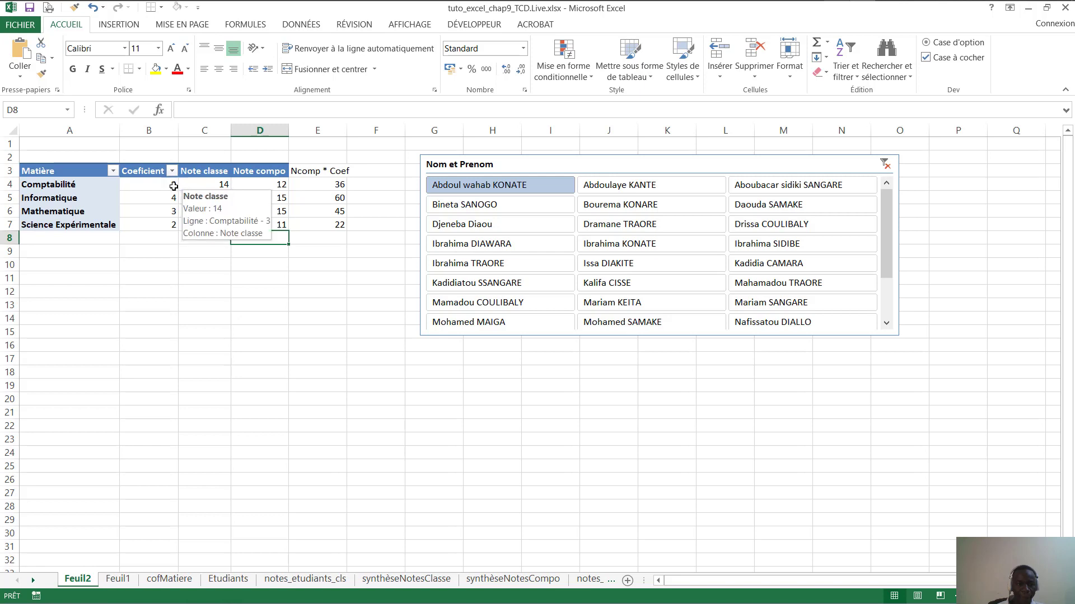
drag(170, 185, 170, 241)
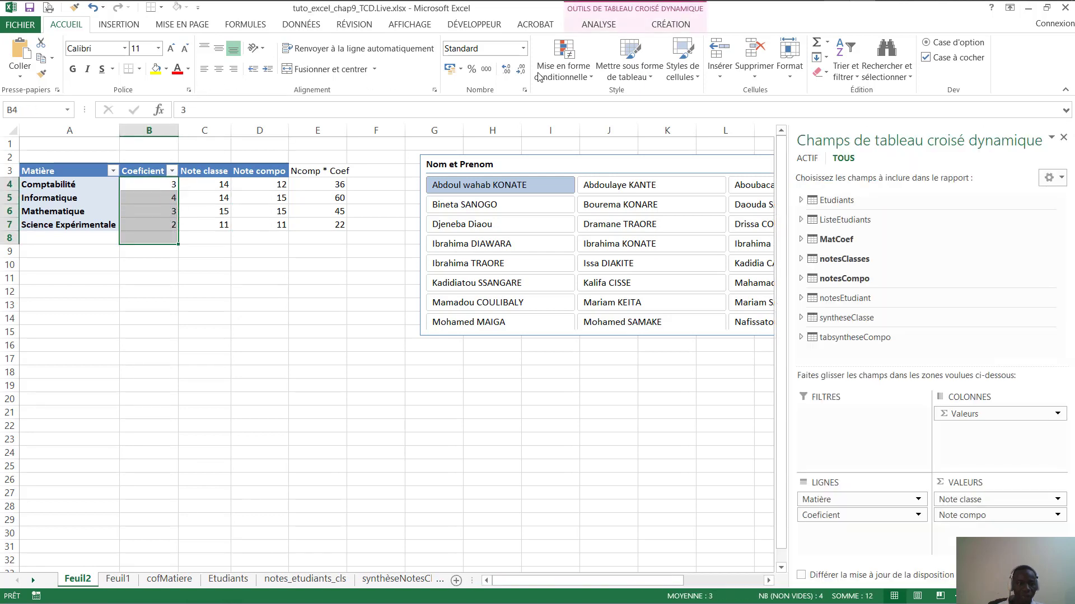
click(815, 43)
drag(338, 185, 342, 238)
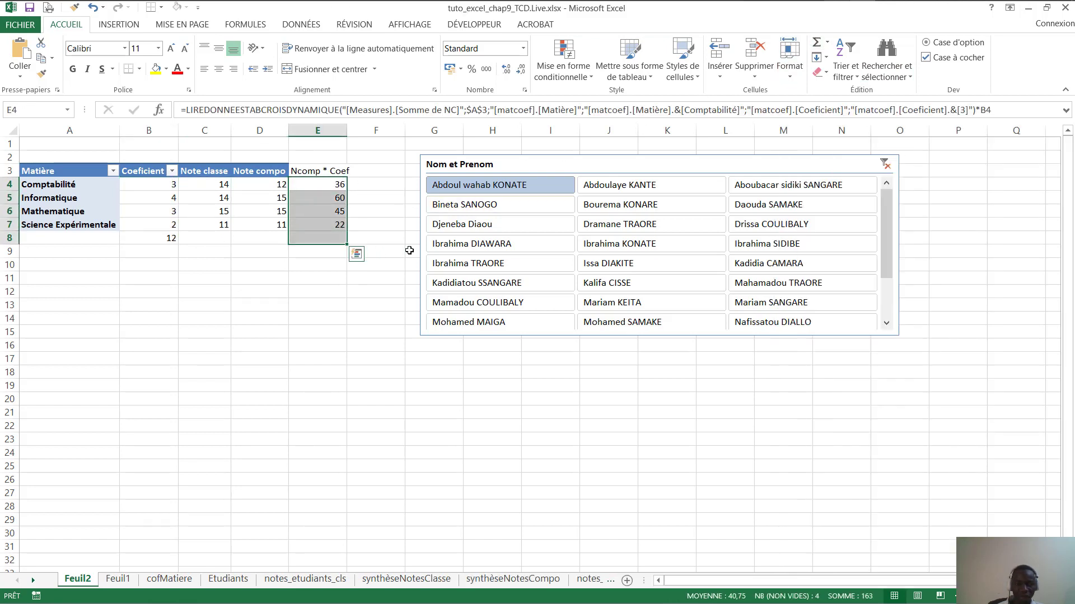
click(815, 45)
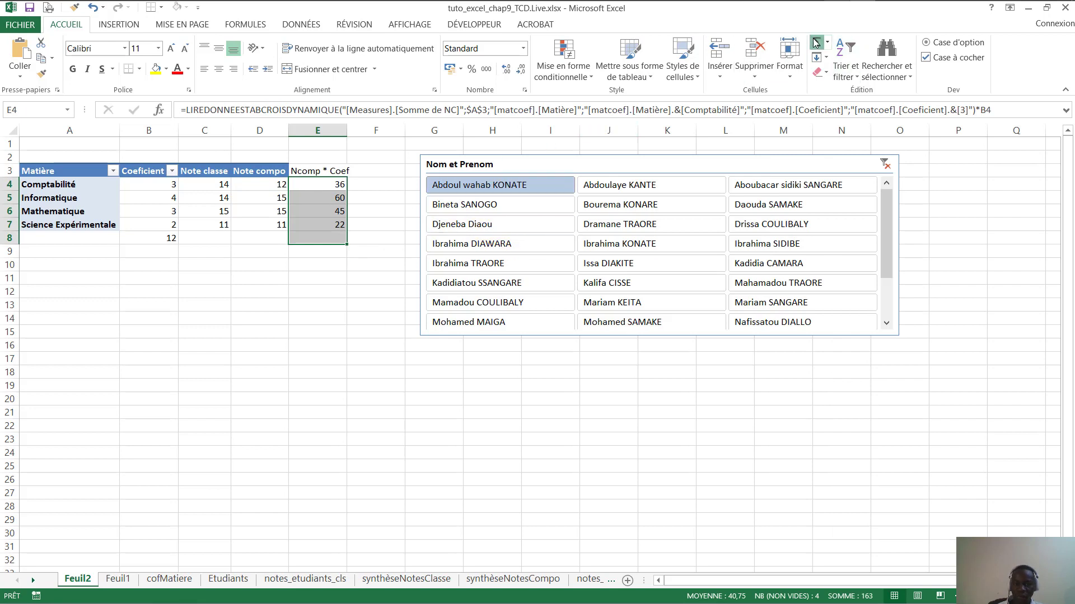
click(310, 240)
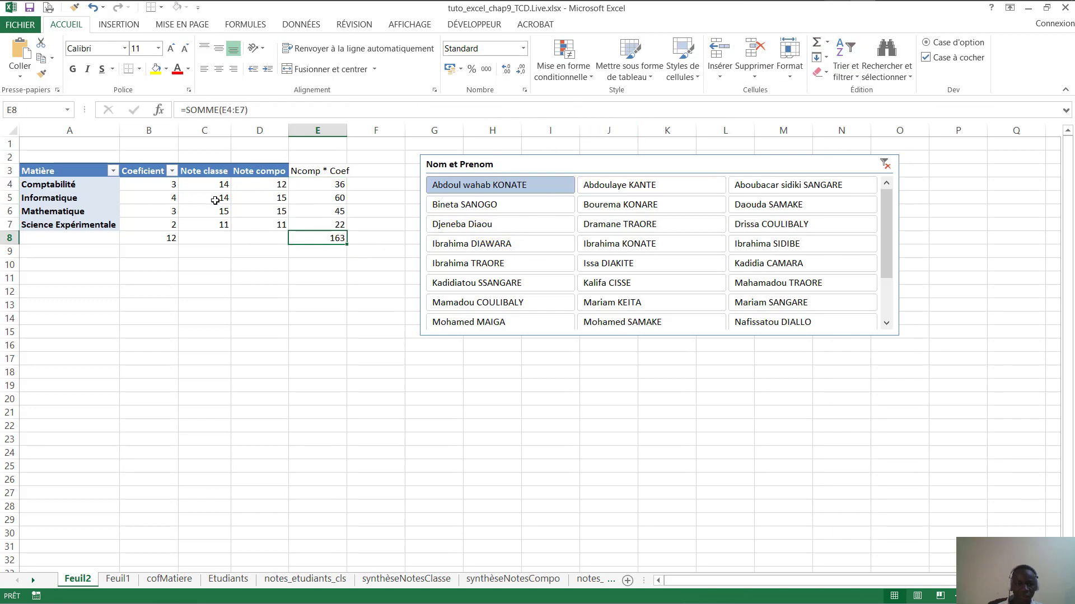
Copy the Note compo header's formatting to the Ncomp * Coef header in E3 and widen column E to fit it.
click(219, 172)
click(261, 171)
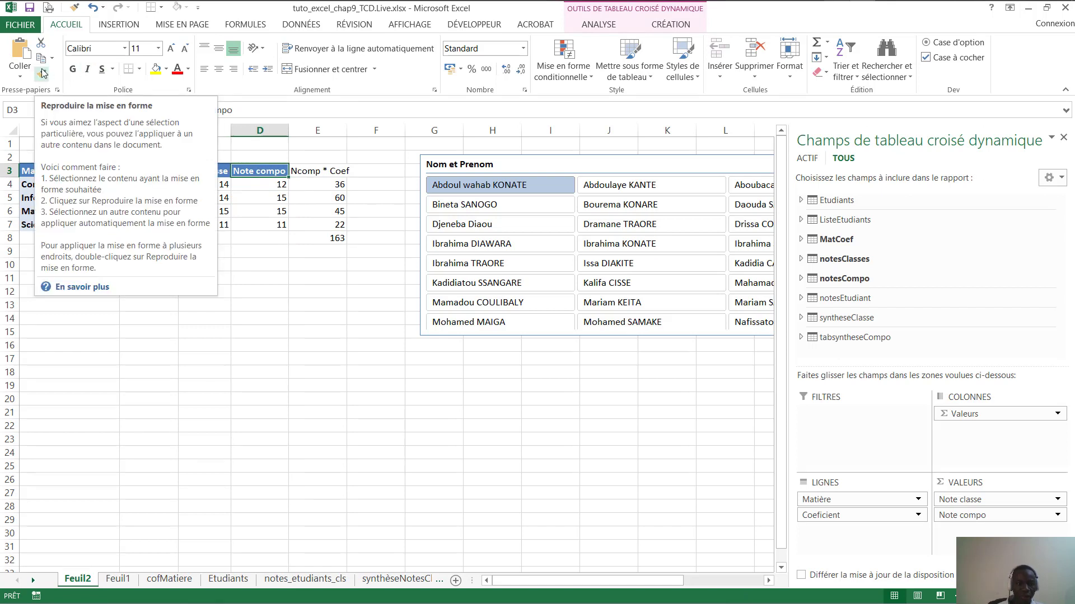
click(44, 74)
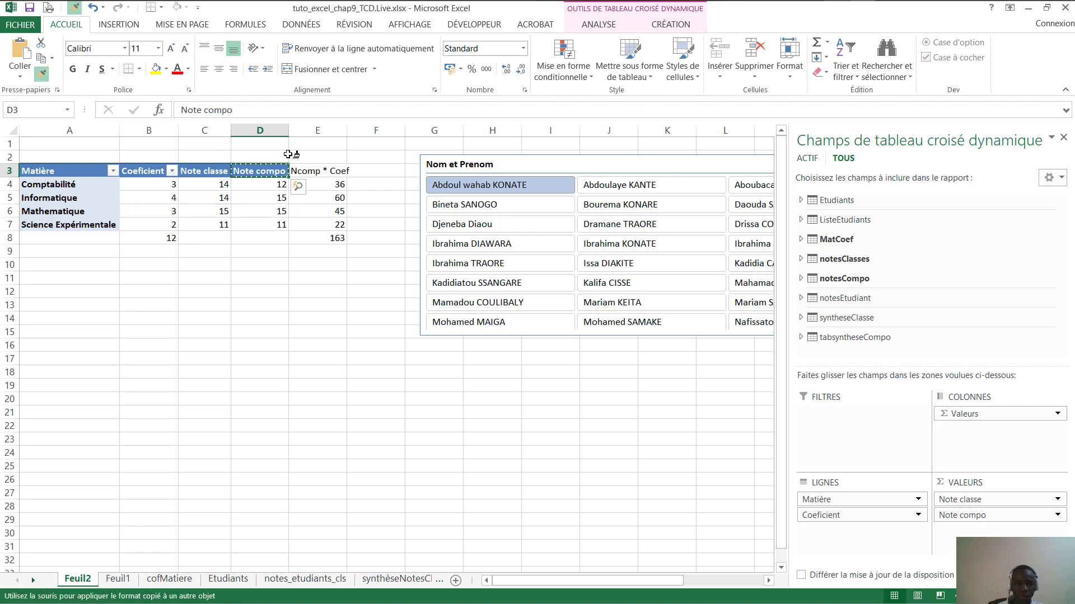
click(312, 169)
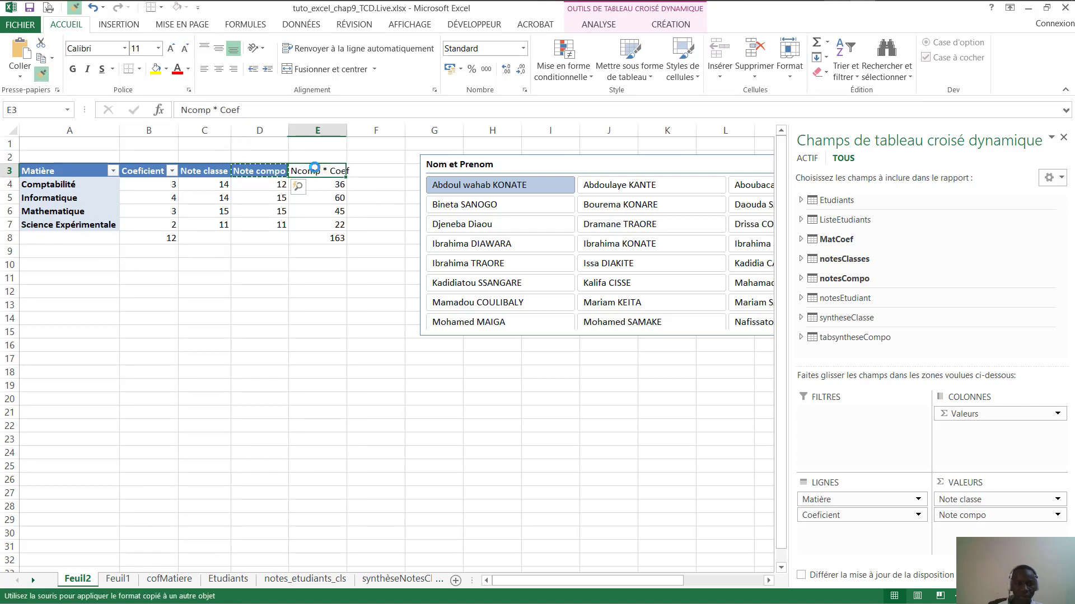
click(282, 225)
click(307, 221)
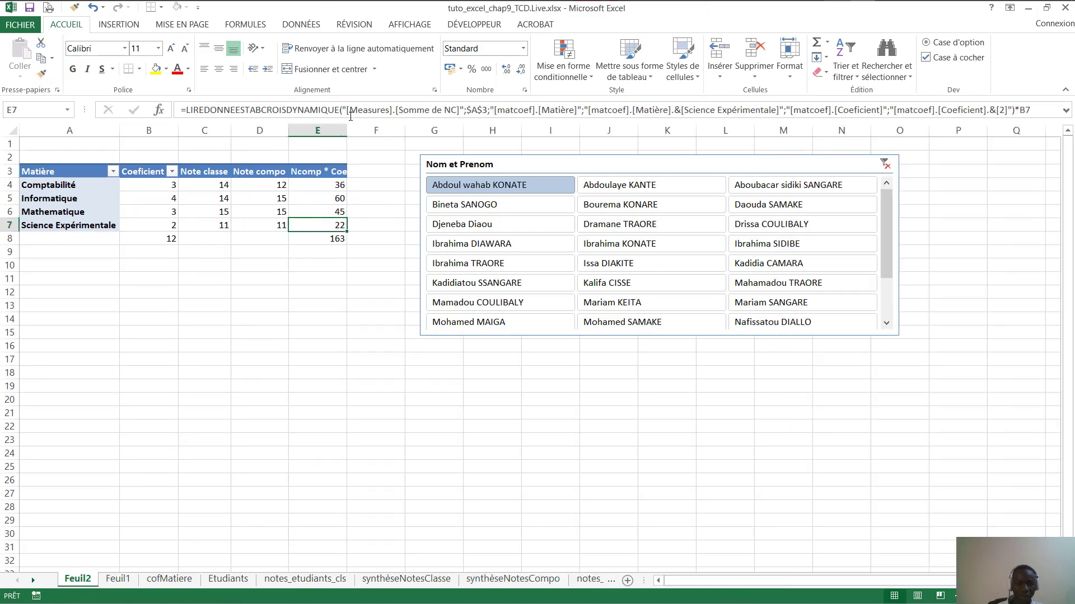
drag(346, 129, 353, 129)
click(319, 211)
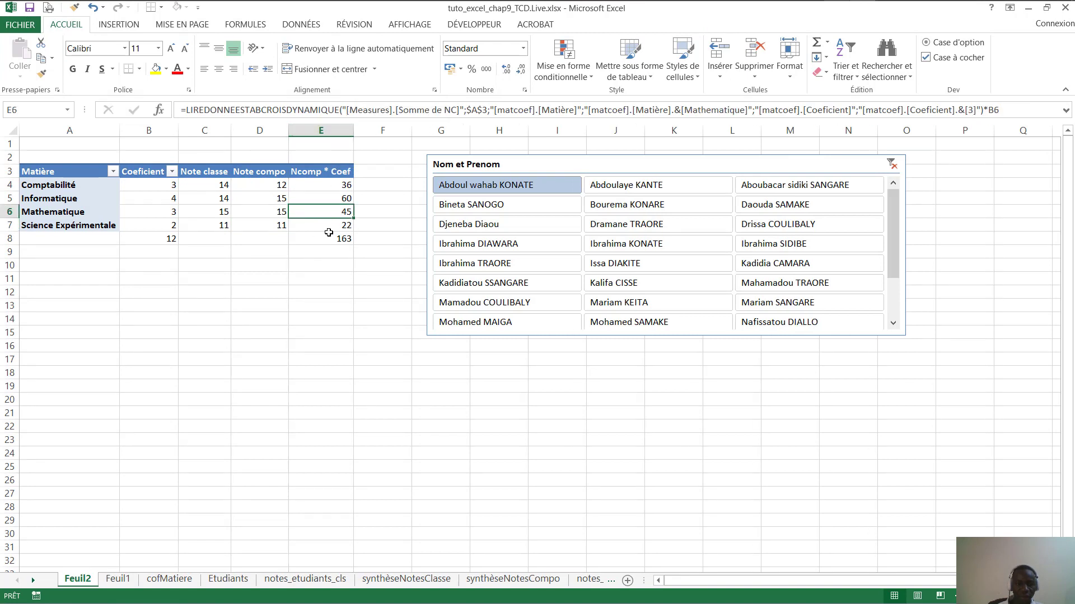
click(327, 238)
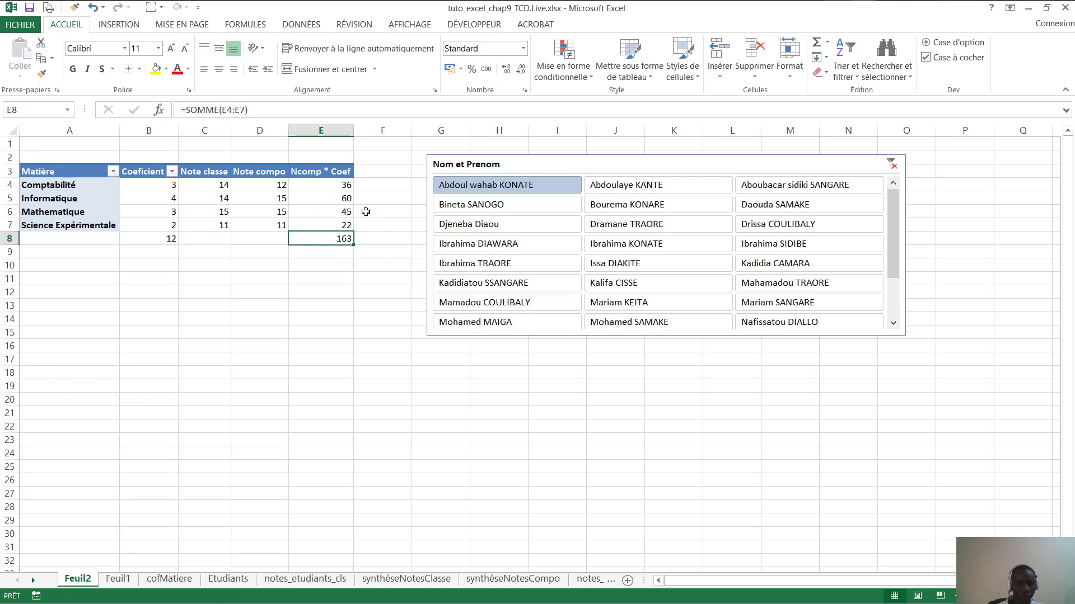
click(346, 172)
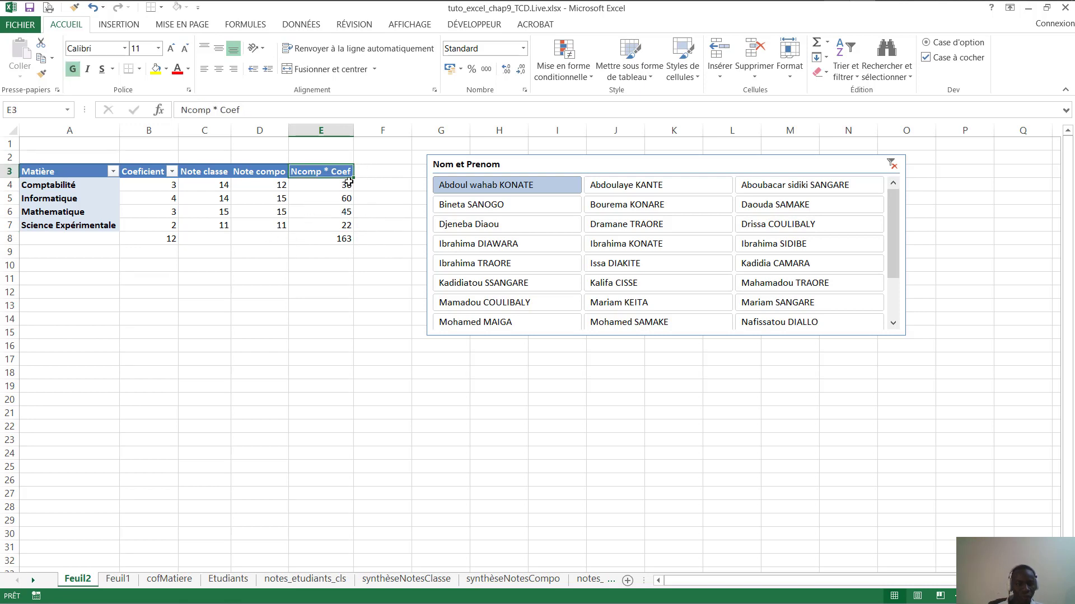
click(305, 243)
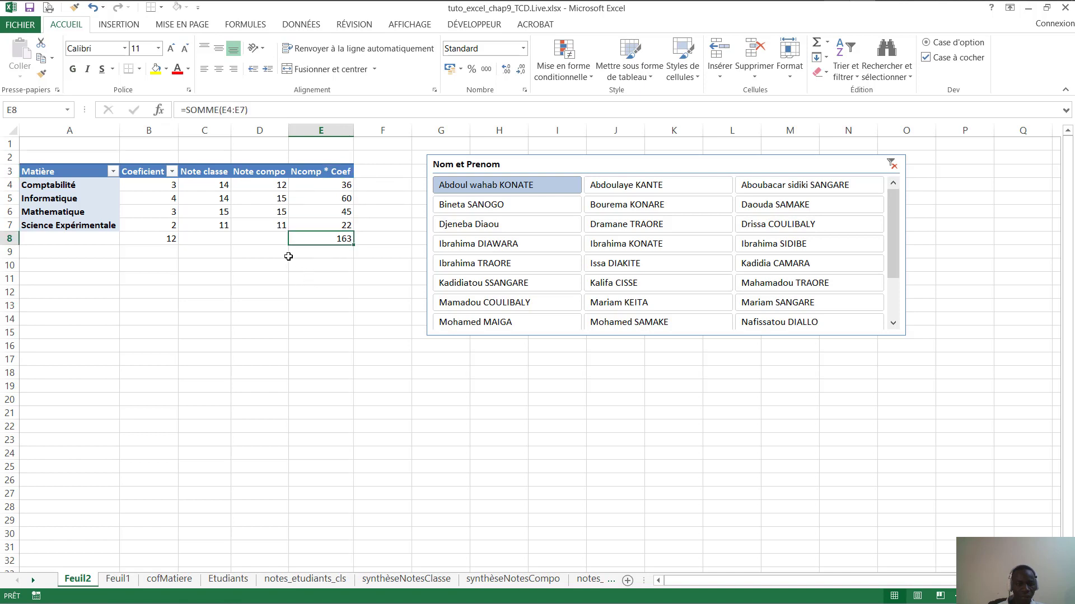
Label D9 as Moyenne and calculate the average in E9 with the formula =E8/B8.
click(258, 256)
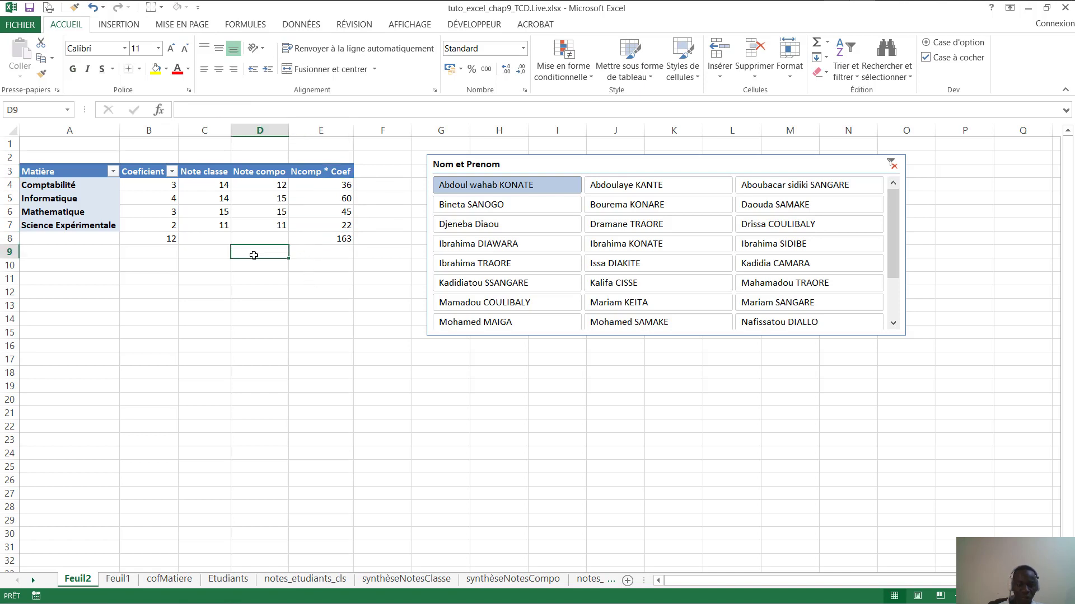
text(Moyenne)
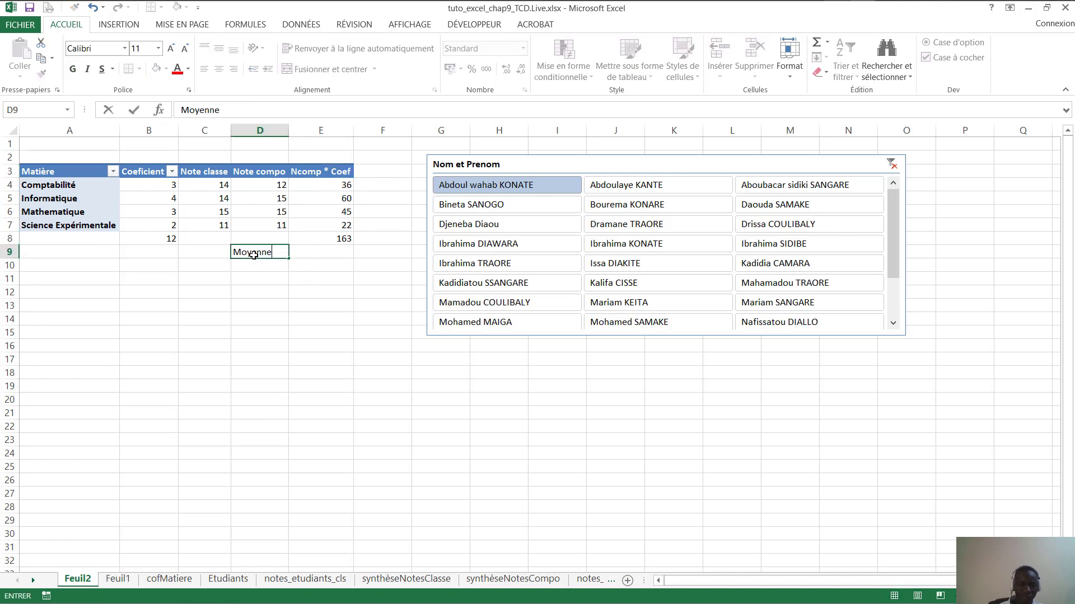
click(329, 250)
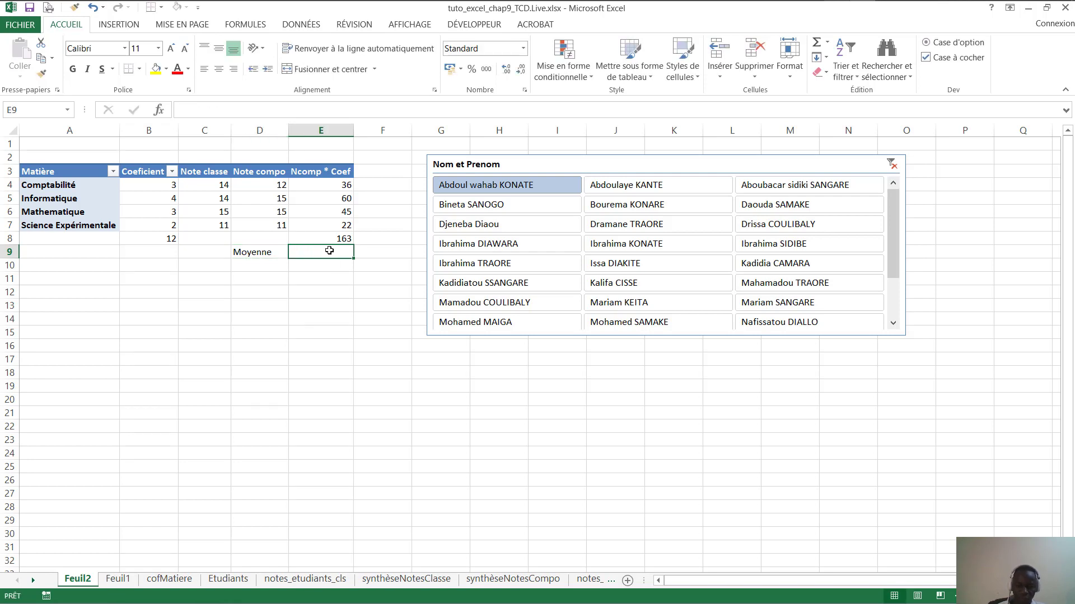
text(=)
click(342, 239)
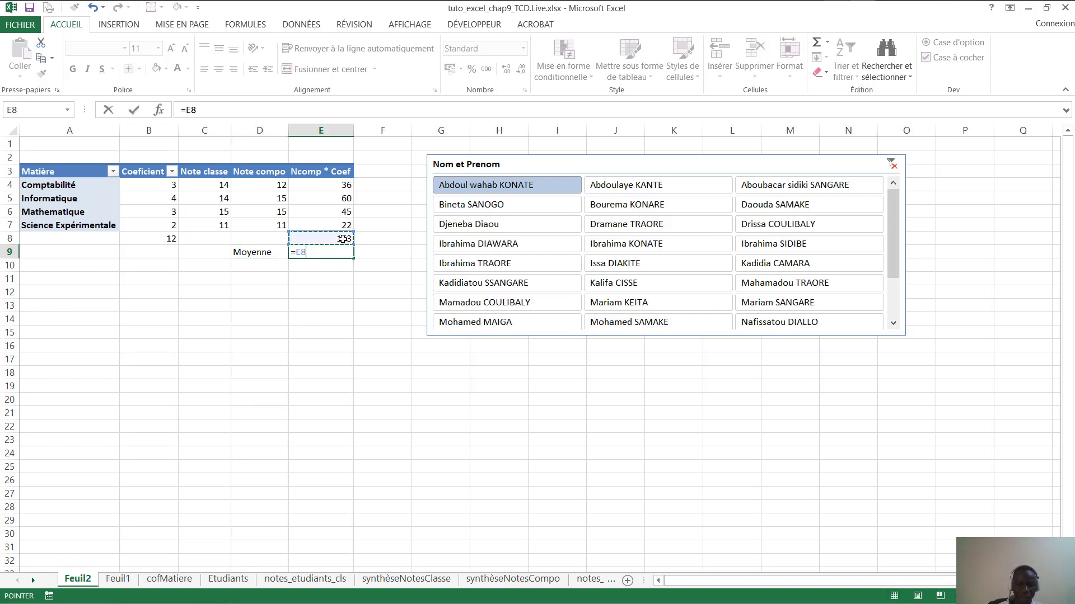
text(/)
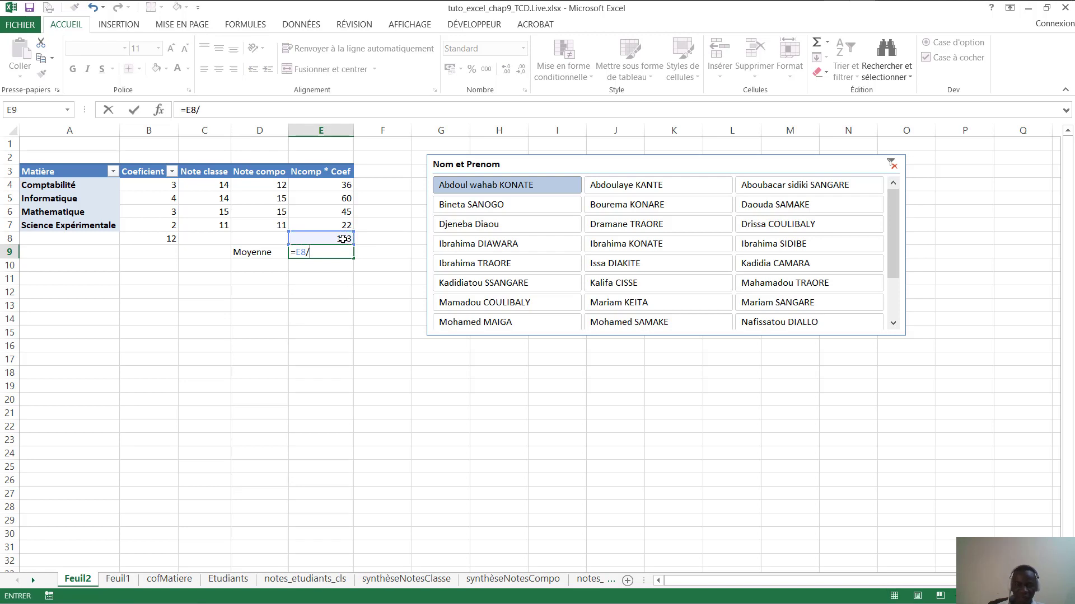
click(173, 239)
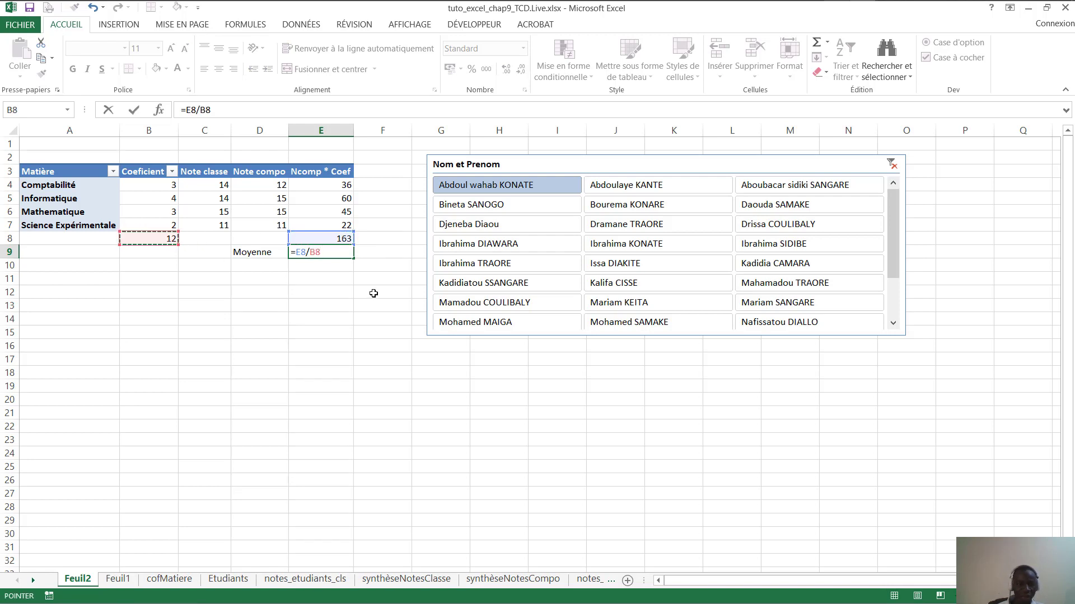
key(Return)
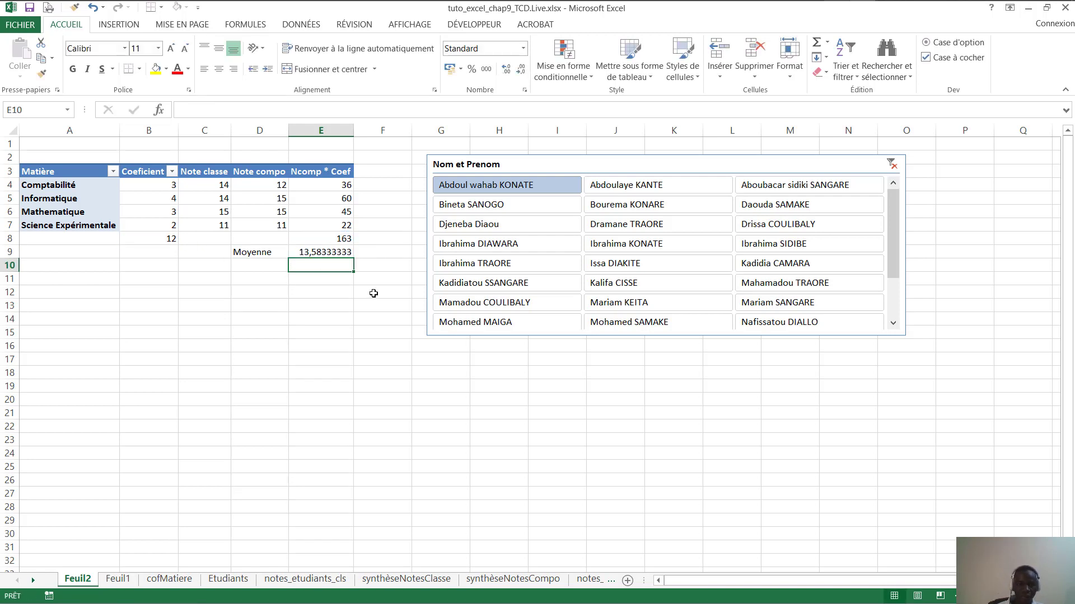
Format the Ncomp * Coef values and their total in E4:E8 as Nombre with 2 decimals.
click(314, 248)
click(222, 191)
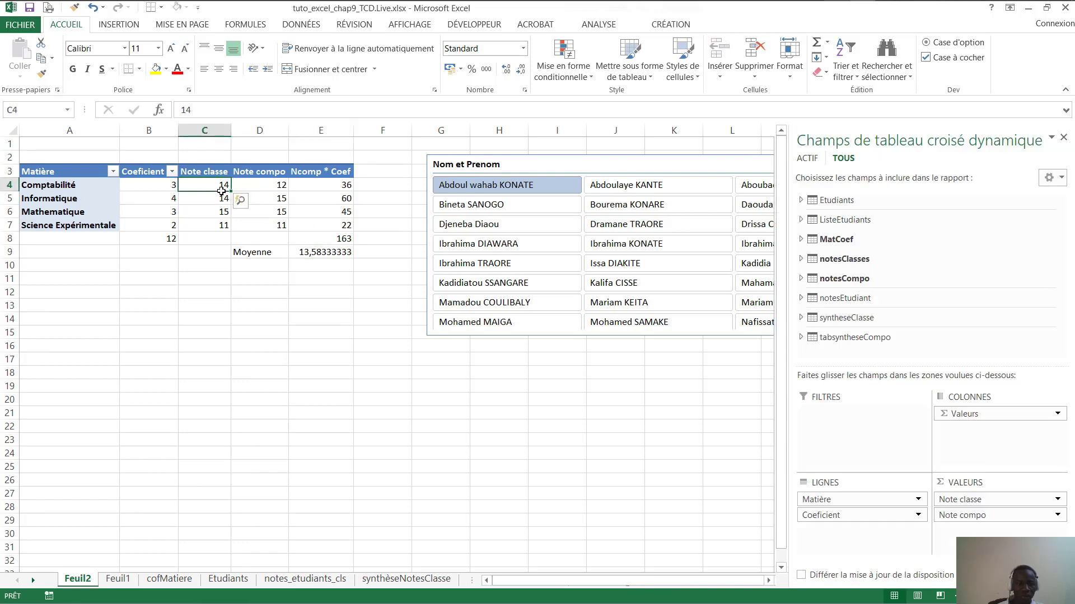
drag(336, 185, 336, 239)
right_click(334, 209)
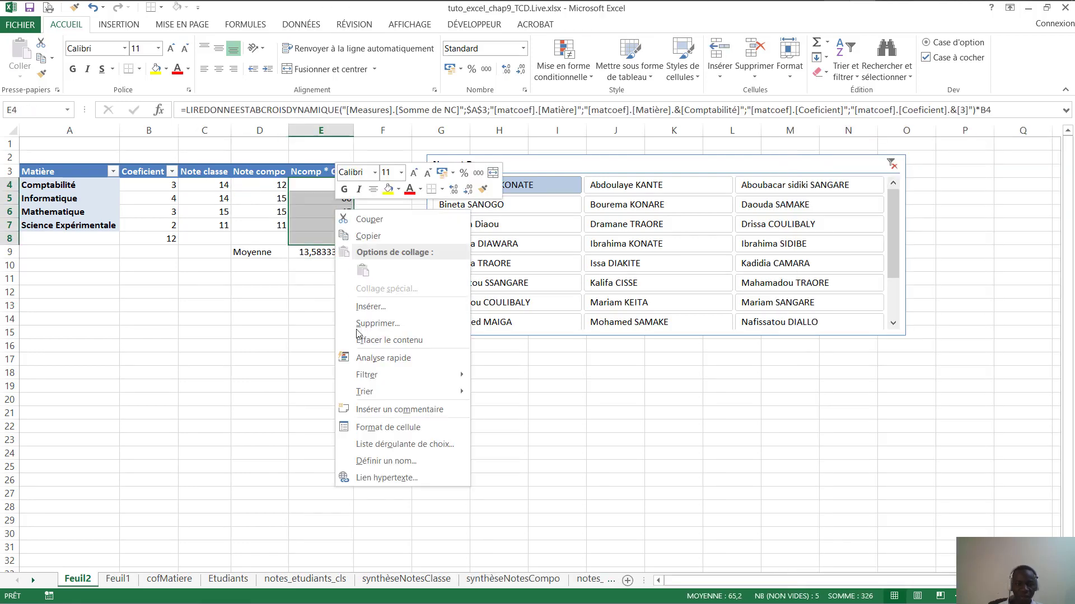
click(289, 264)
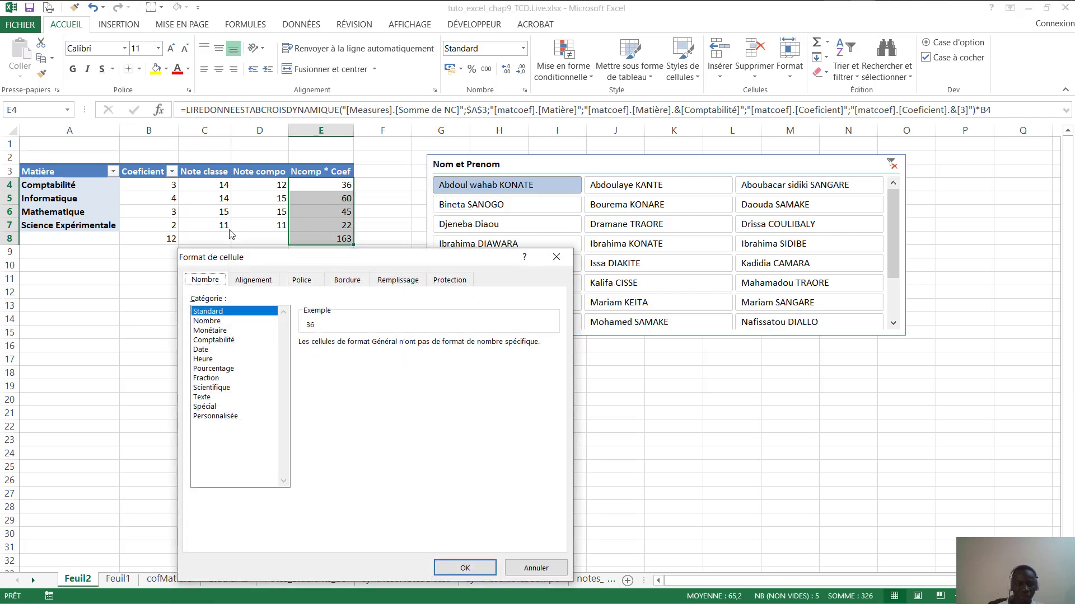
click(210, 321)
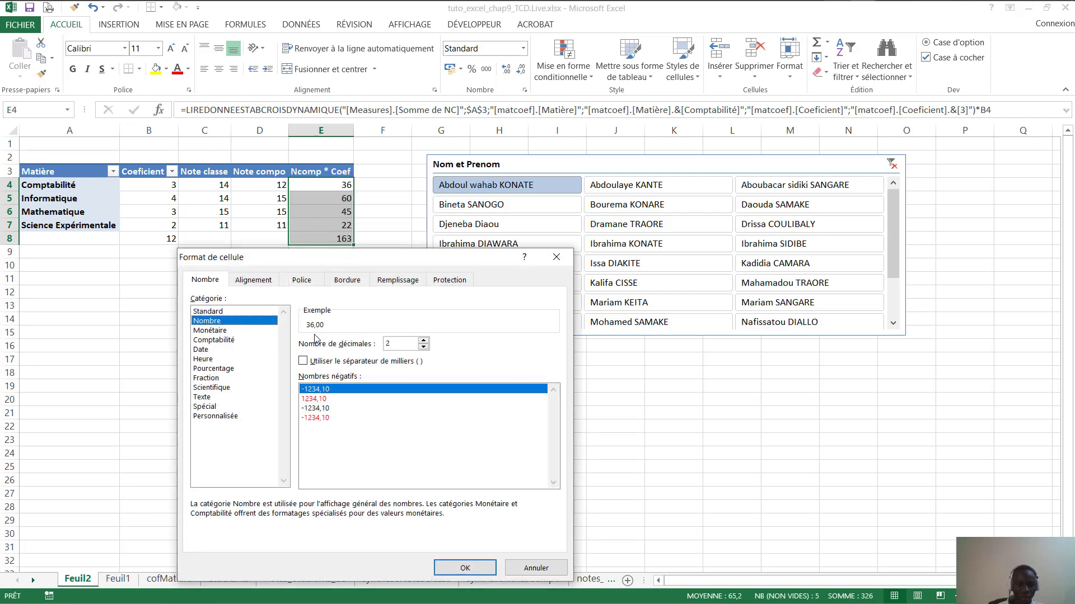
click(465, 566)
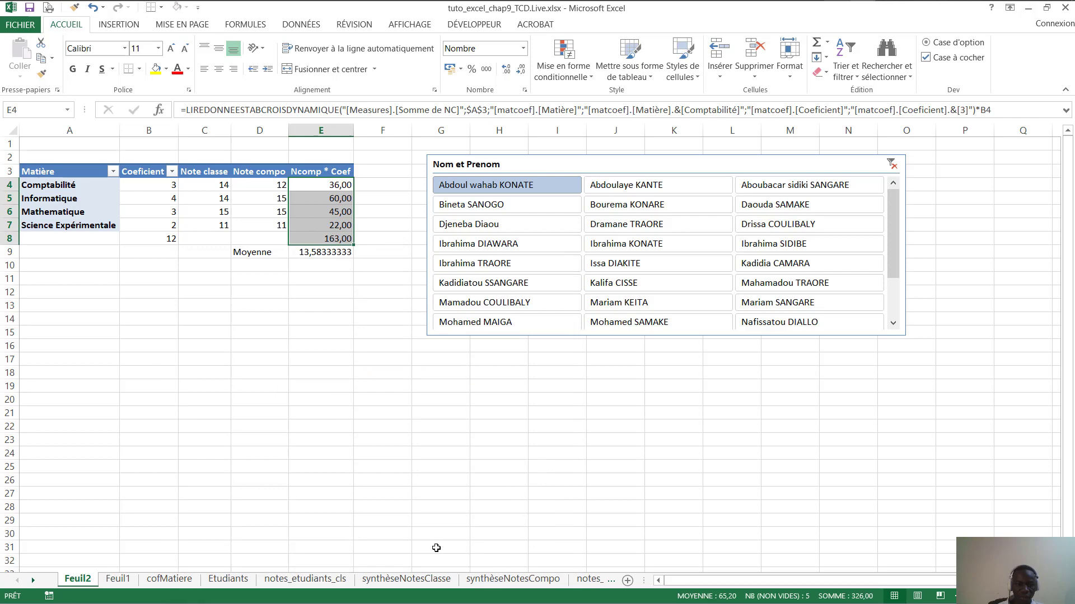
Set the number format of the pivot table's Note classe value field to Nombre with 2 decimals.
click(270, 185)
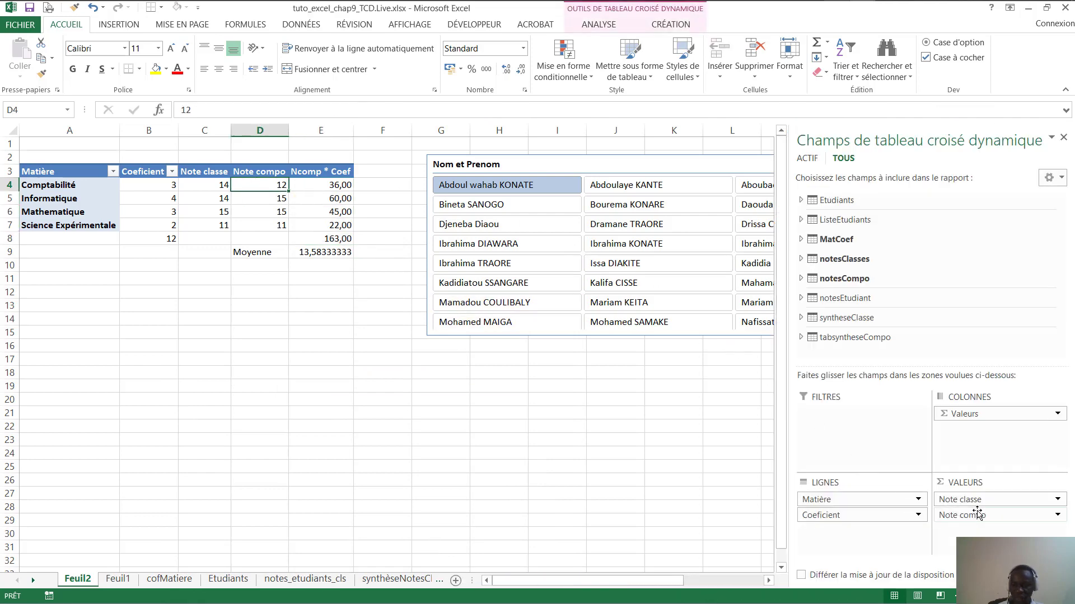
click(1001, 504)
click(939, 485)
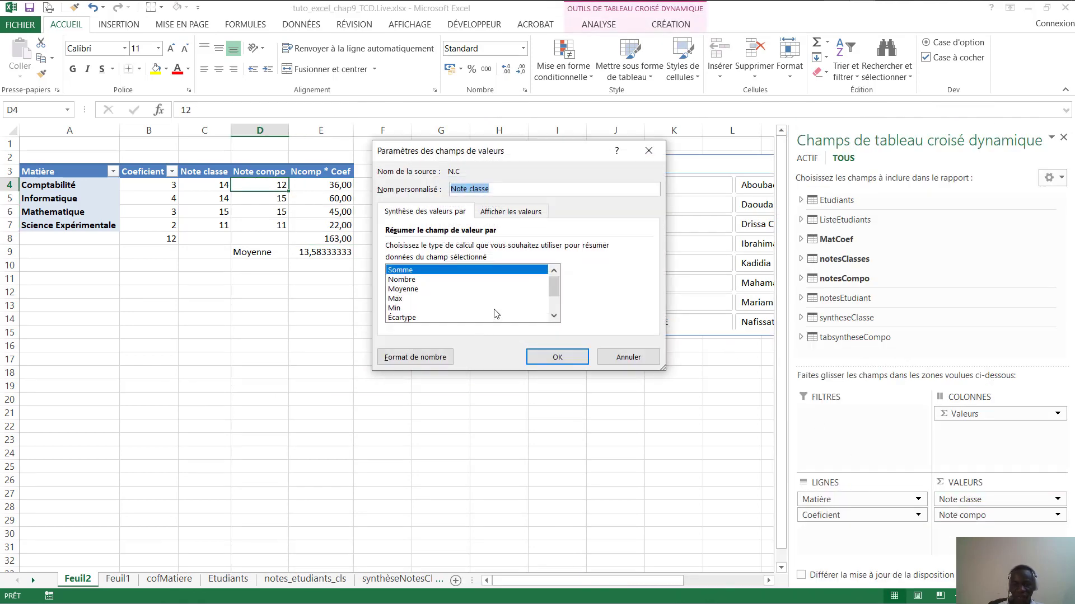
click(407, 357)
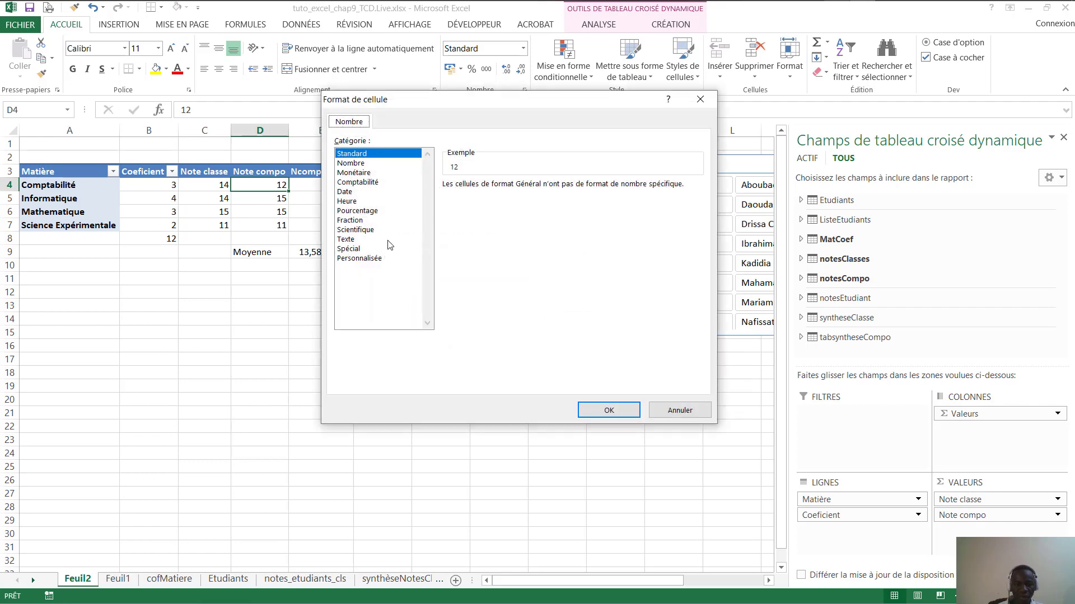
click(357, 164)
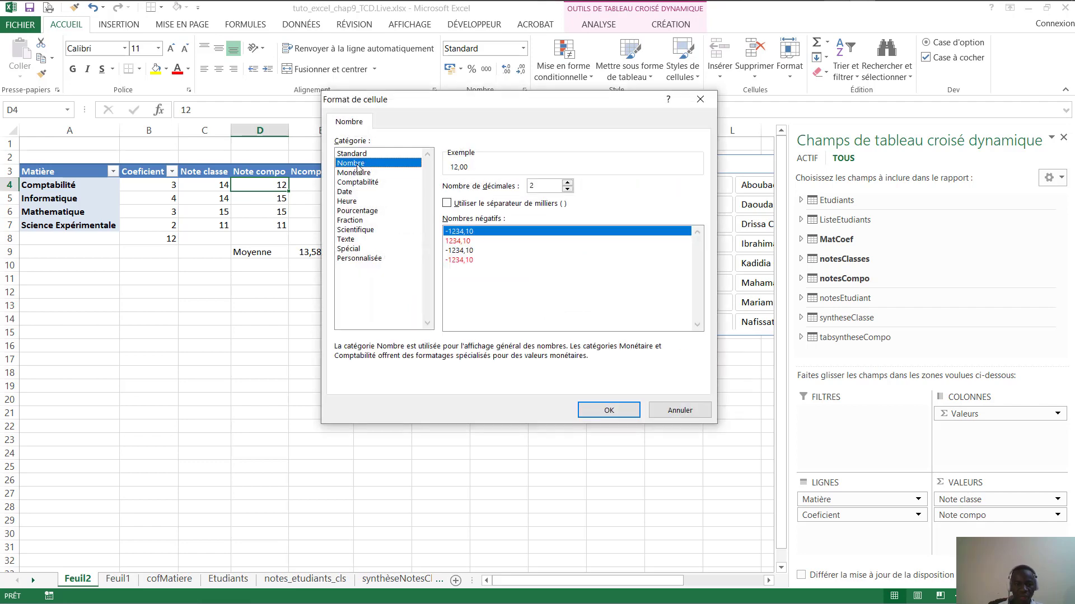
click(609, 410)
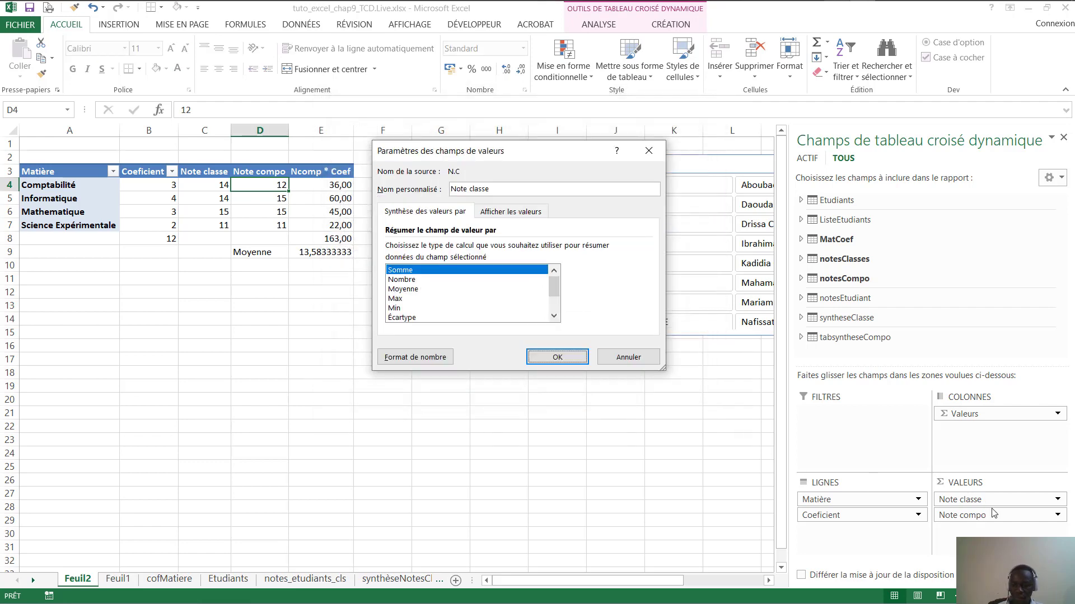
click(557, 357)
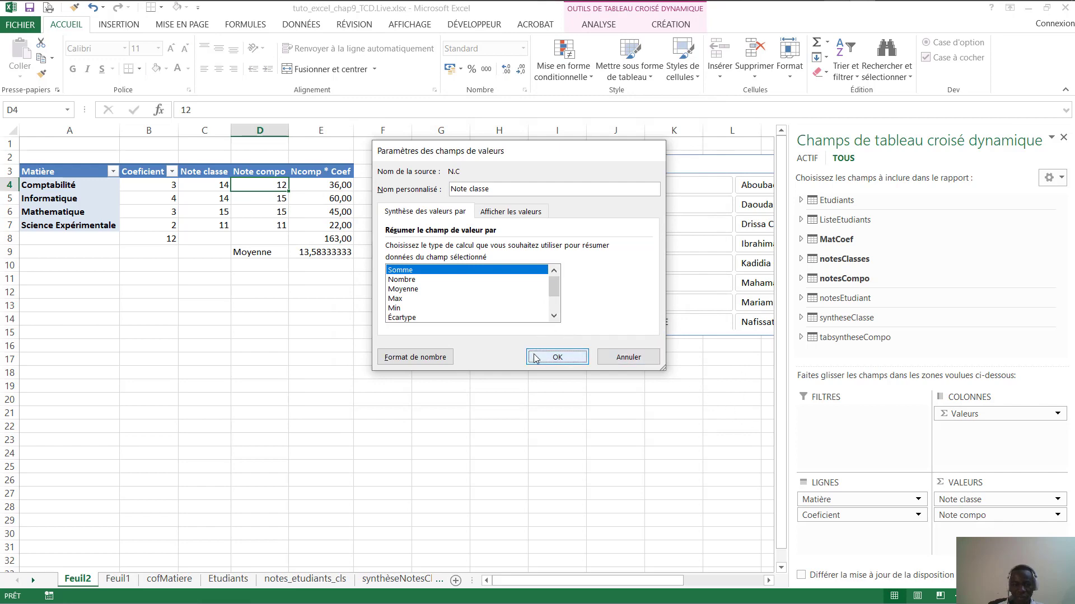
Set the number format of the pivot table's Note compo value field to Nombre with 2 decimals.
click(985, 515)
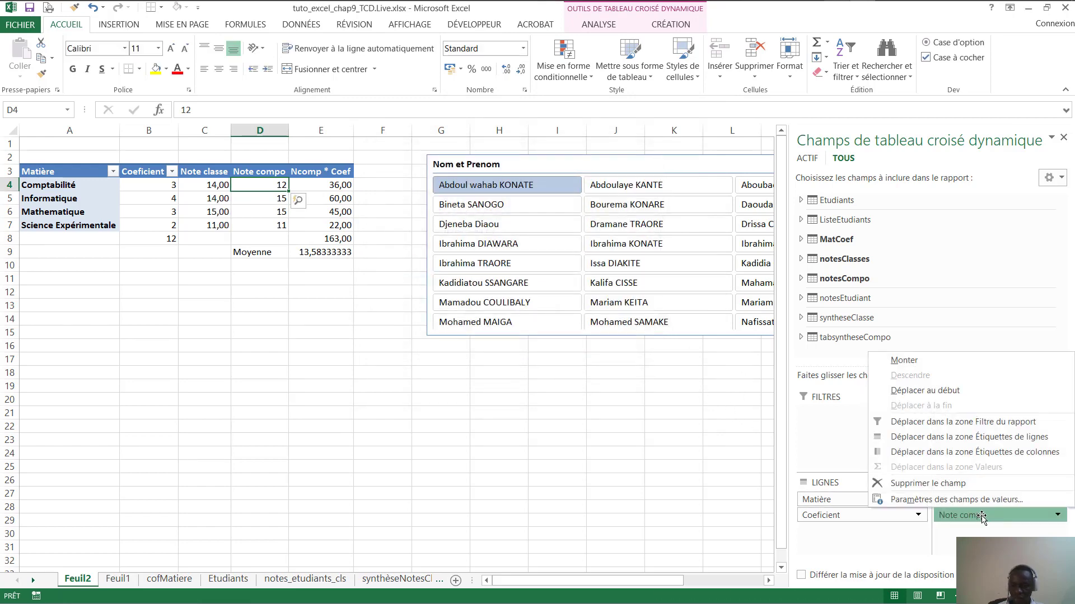
click(945, 499)
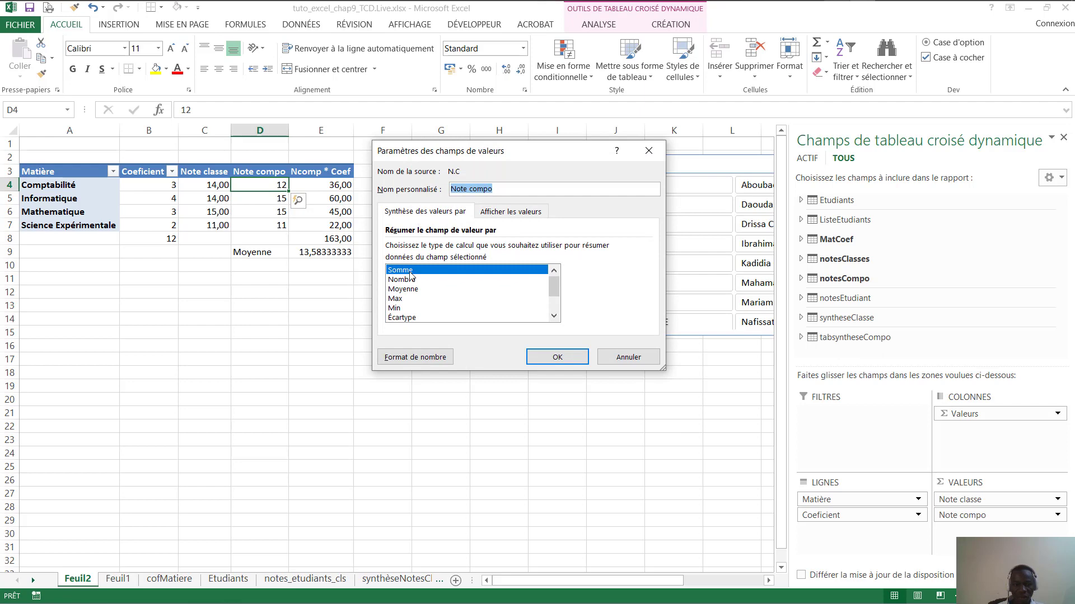
click(415, 356)
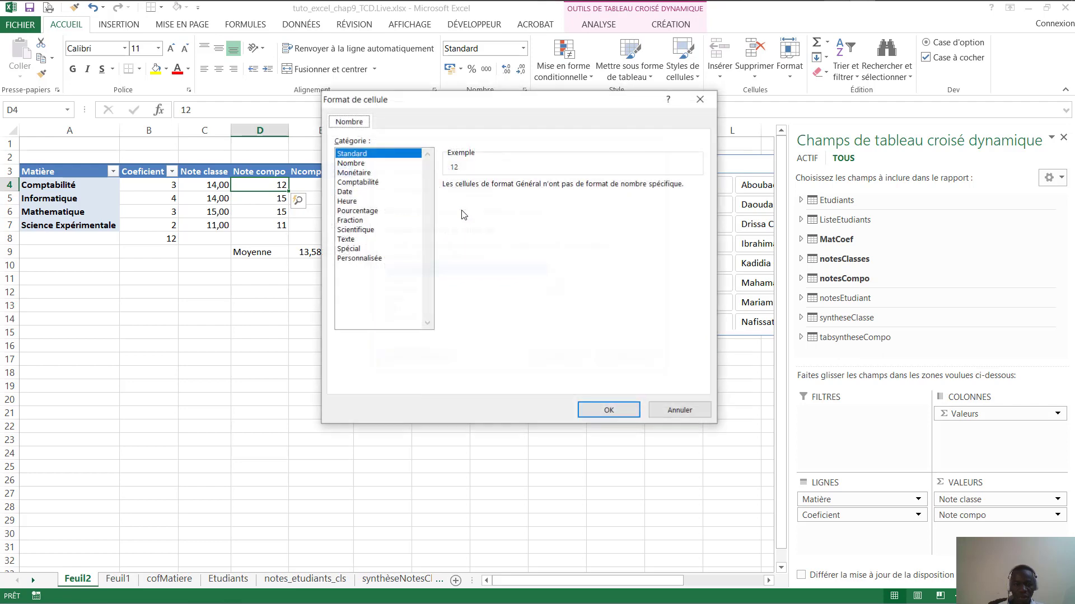
click(358, 163)
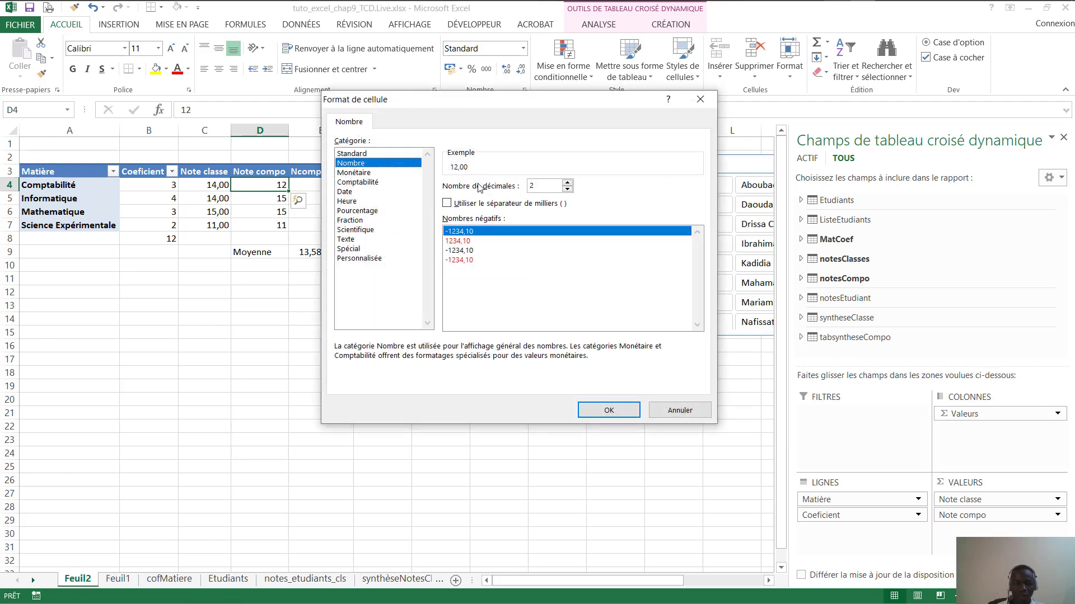
click(609, 410)
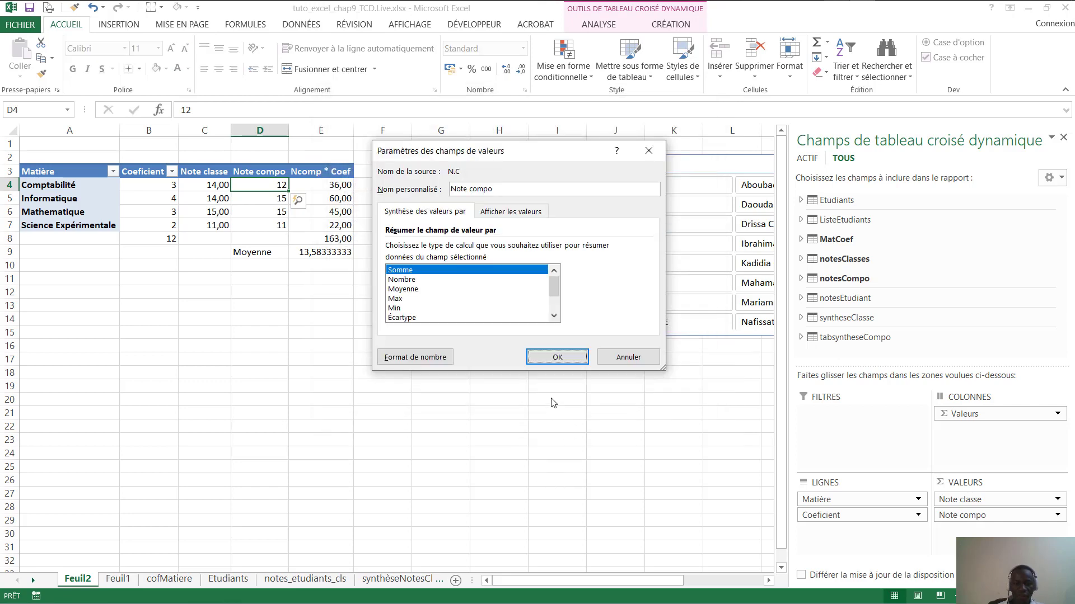
click(558, 358)
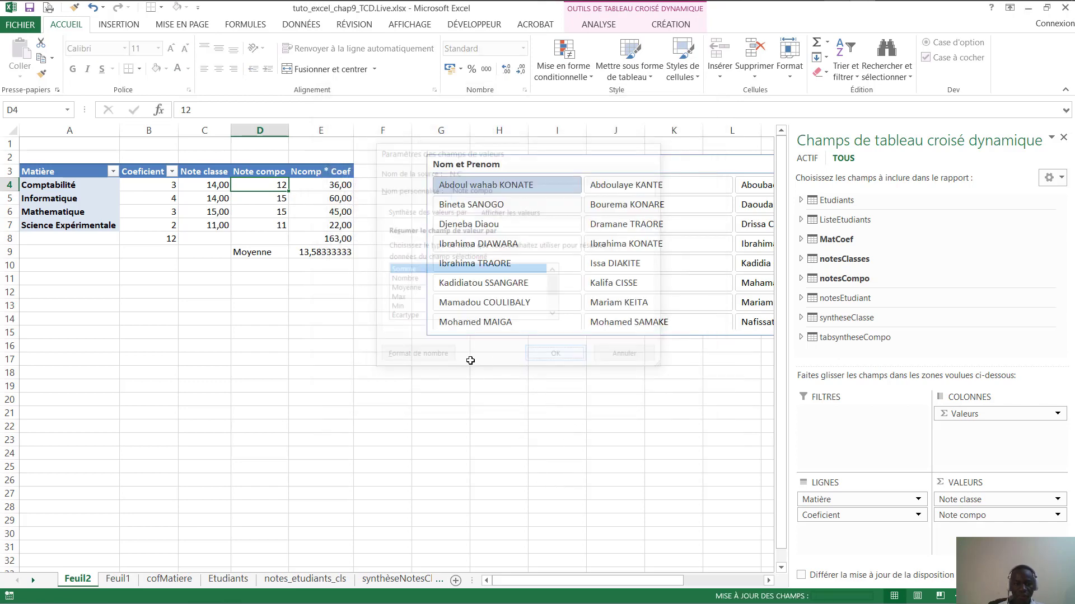
click(235, 280)
click(192, 280)
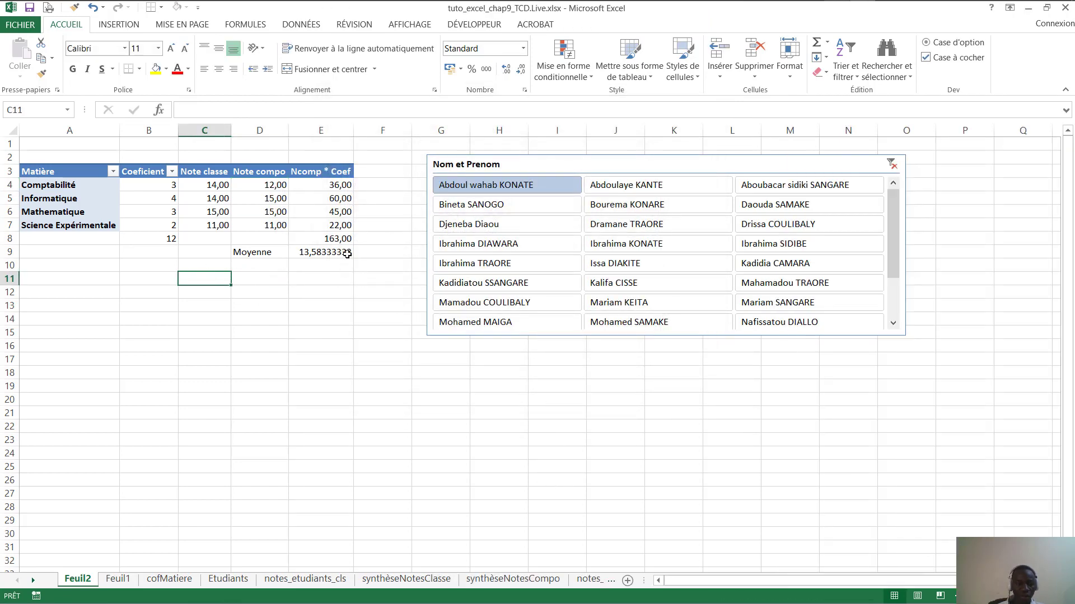
Make the Moyenne label in D9 bold and apply a thick bottom border to the totals row B8:E8.
click(252, 257)
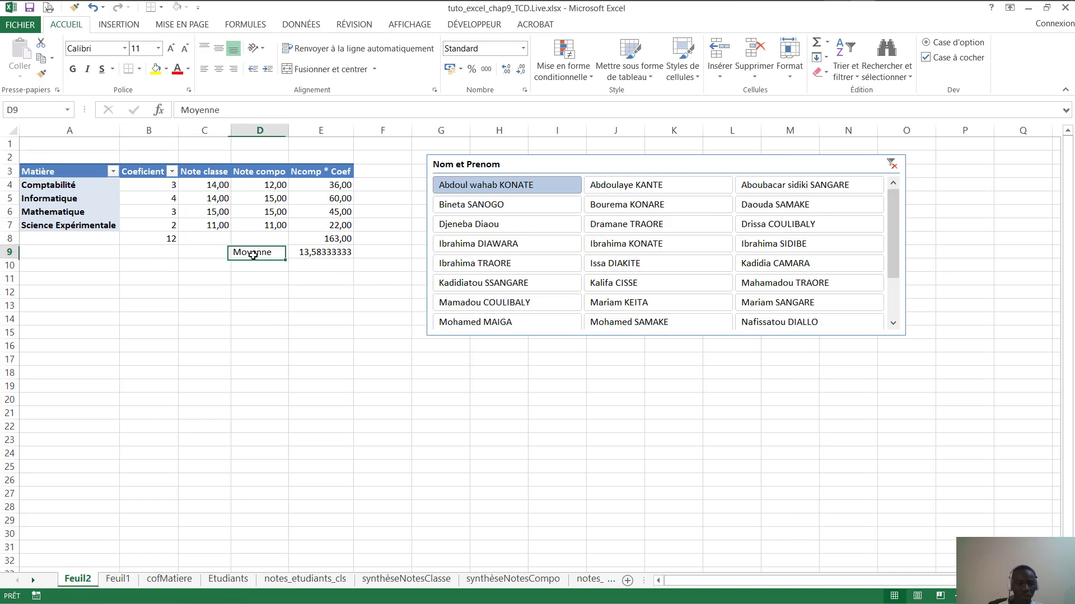
click(72, 70)
drag(336, 239, 138, 239)
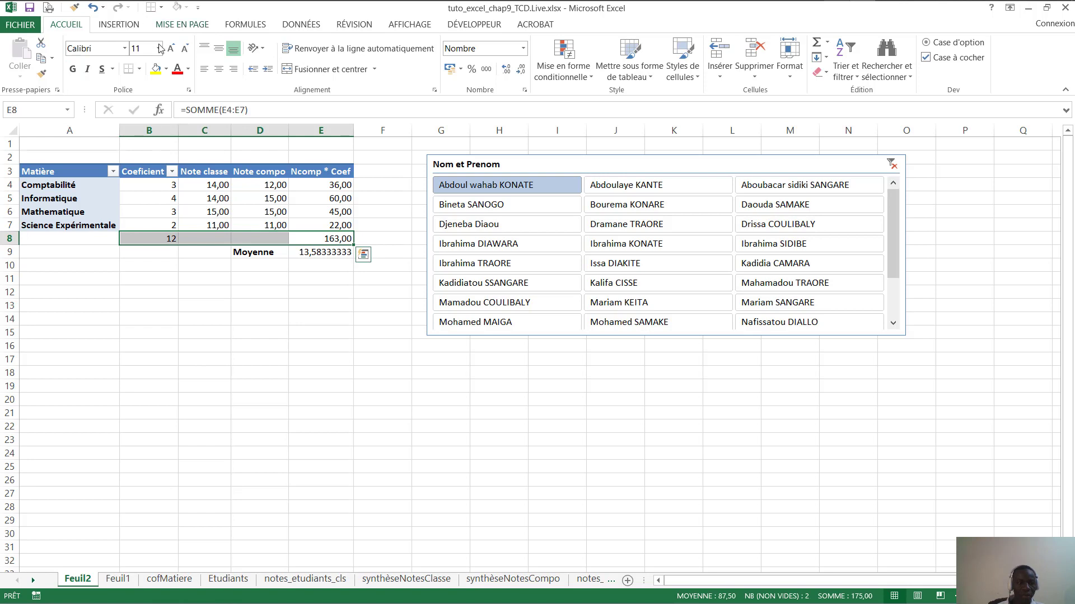
click(139, 69)
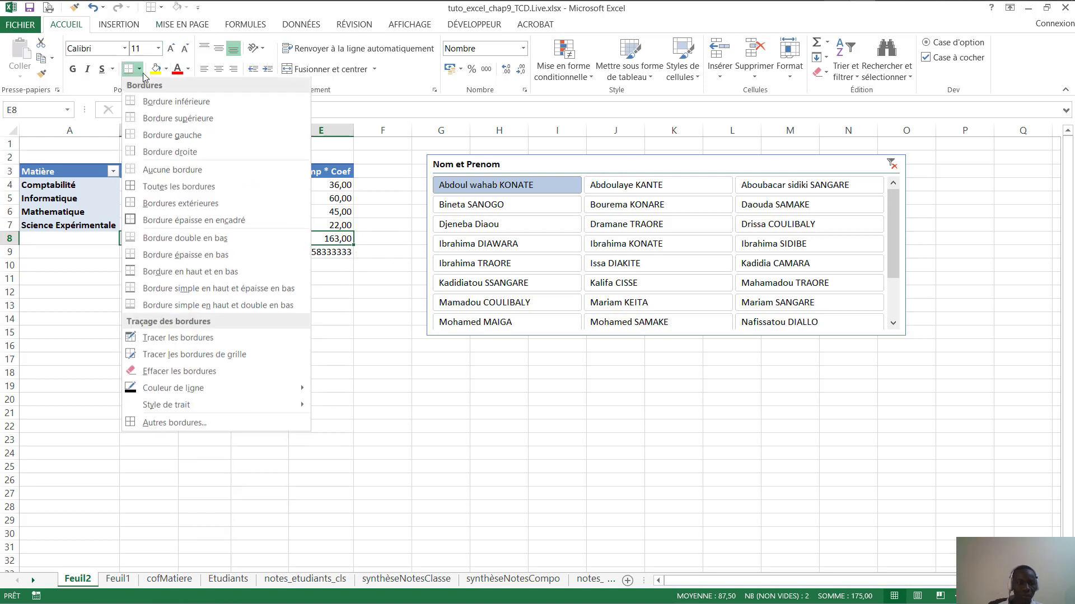
click(160, 255)
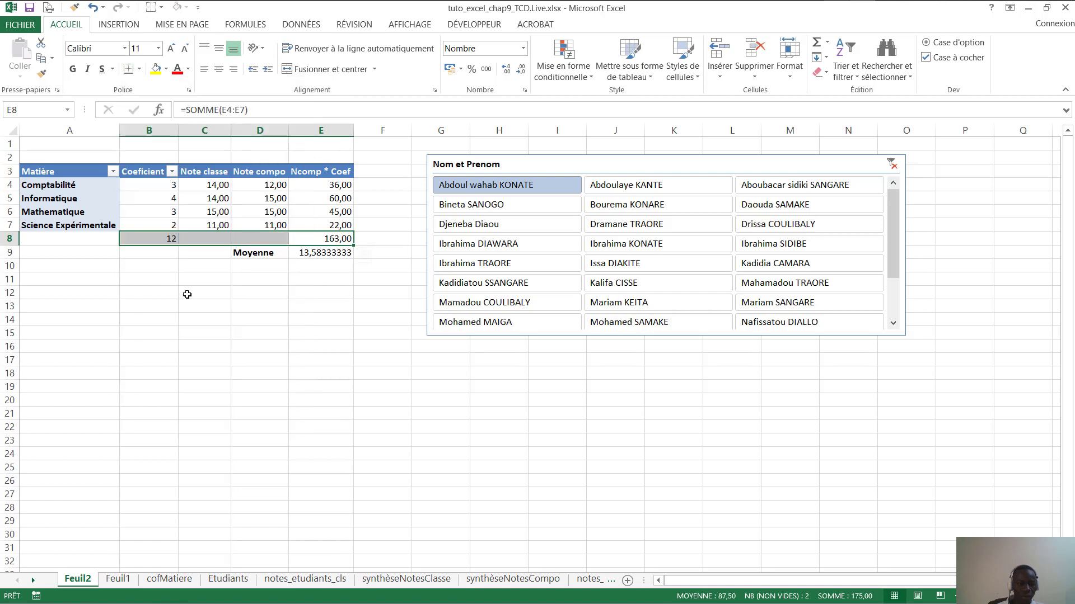
click(186, 294)
click(311, 341)
click(328, 284)
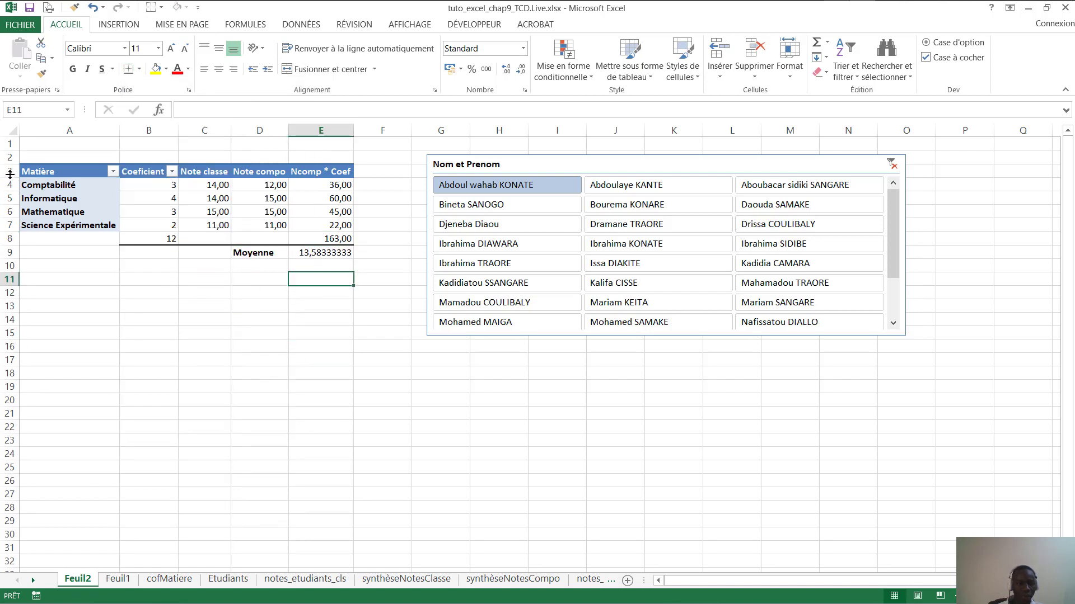
Increase the height of rows 3 to 9 evenly to space out the grades table.
drag(10, 174, 9, 264)
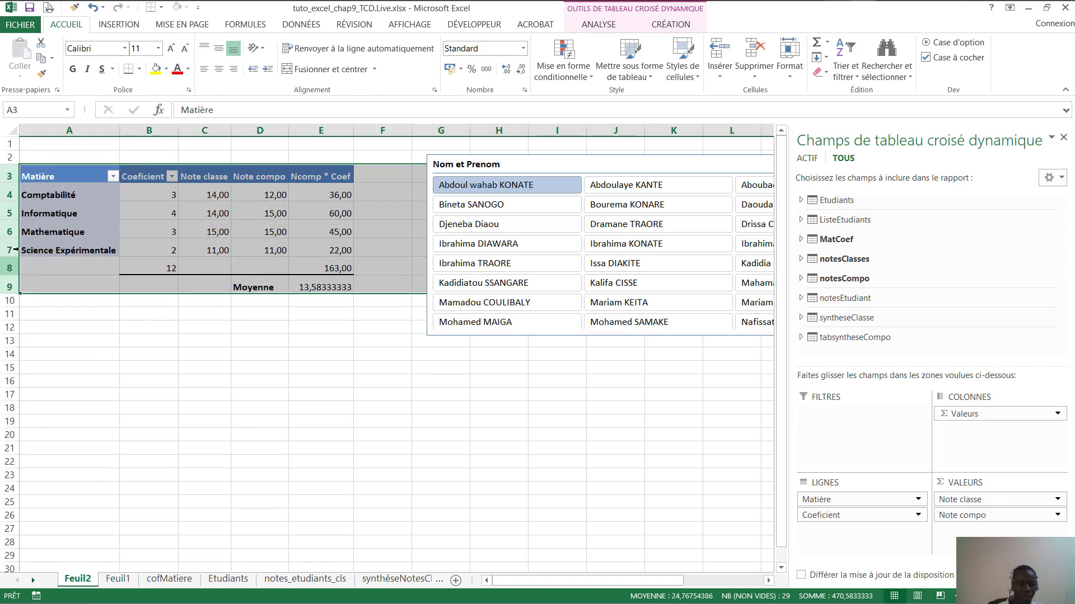
drag(217, 213, 263, 214)
click(246, 353)
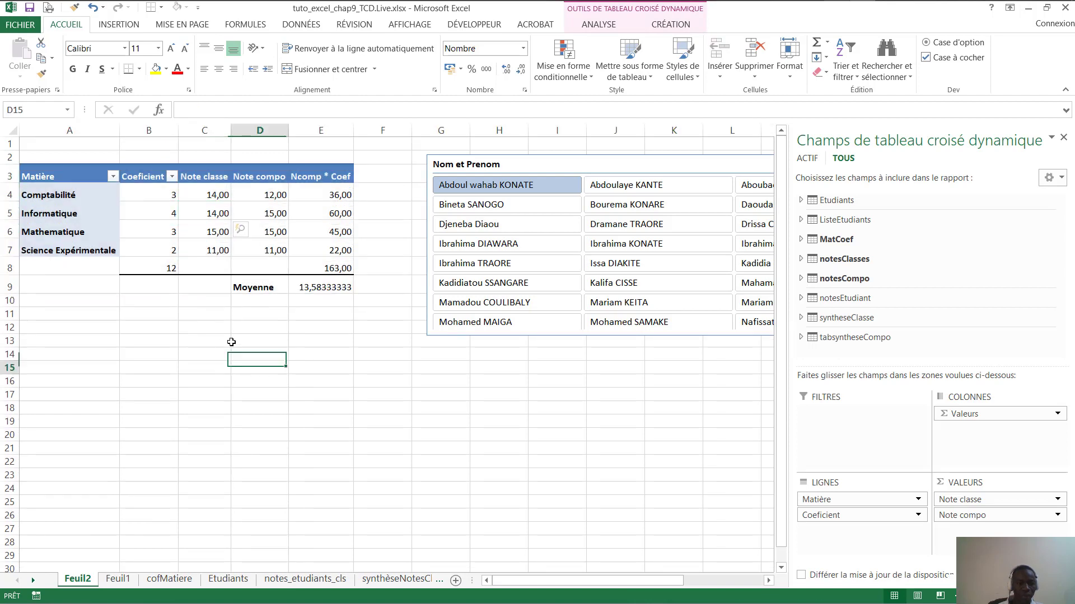
click(330, 268)
Move the Nom et Prenom slicer closer to the grades table and filter by the second listed student, returning to the first.
drag(634, 167, 618, 175)
click(612, 195)
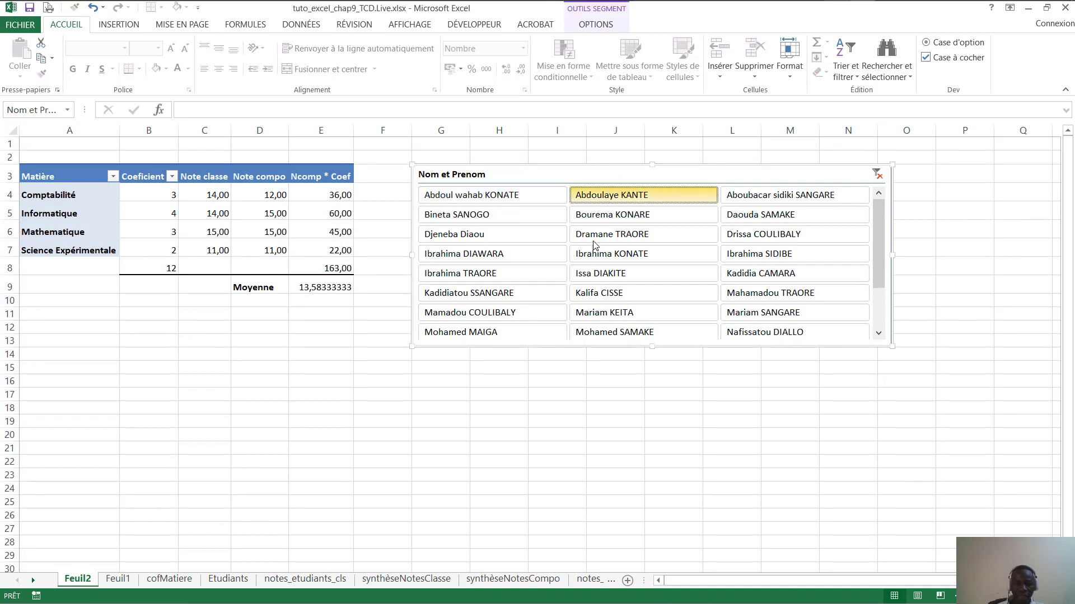
click(447, 196)
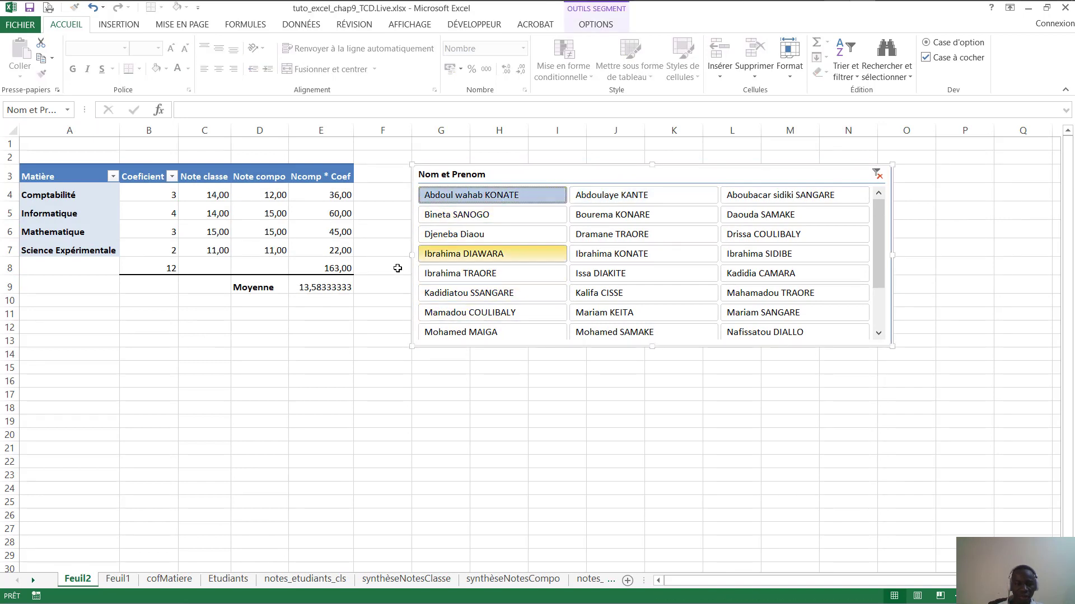
Format the average in E9 as Nombre with 2 decimals.
click(330, 285)
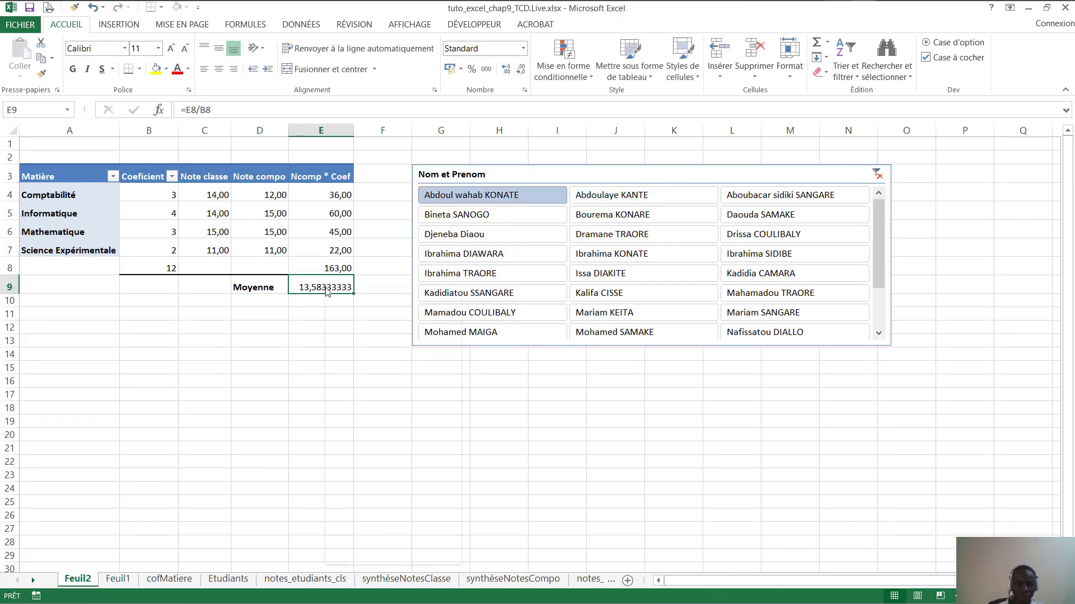
right_click(325, 288)
click(375, 505)
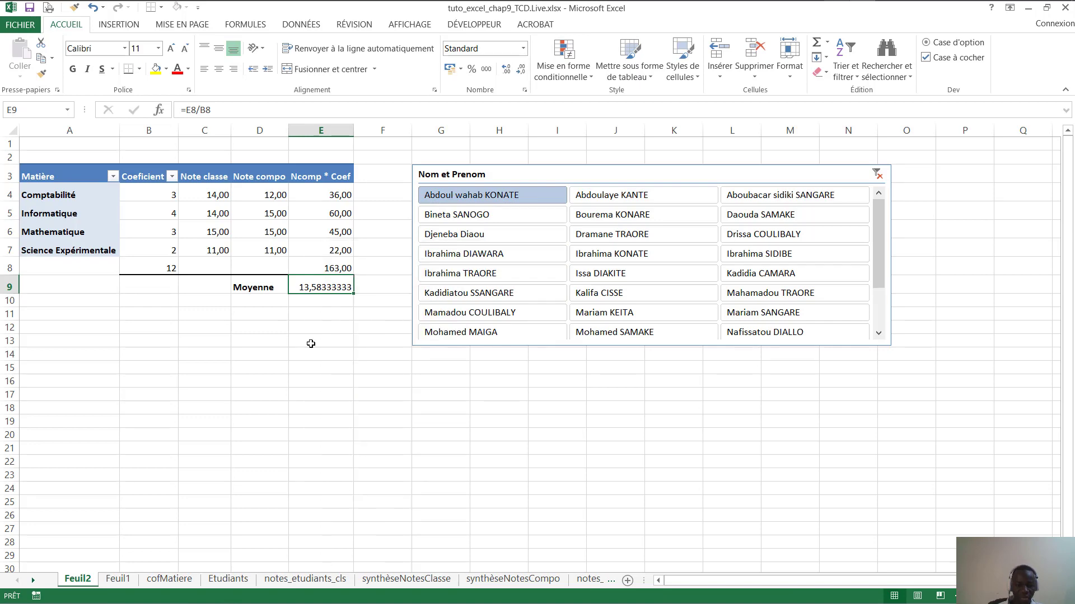
click(222, 342)
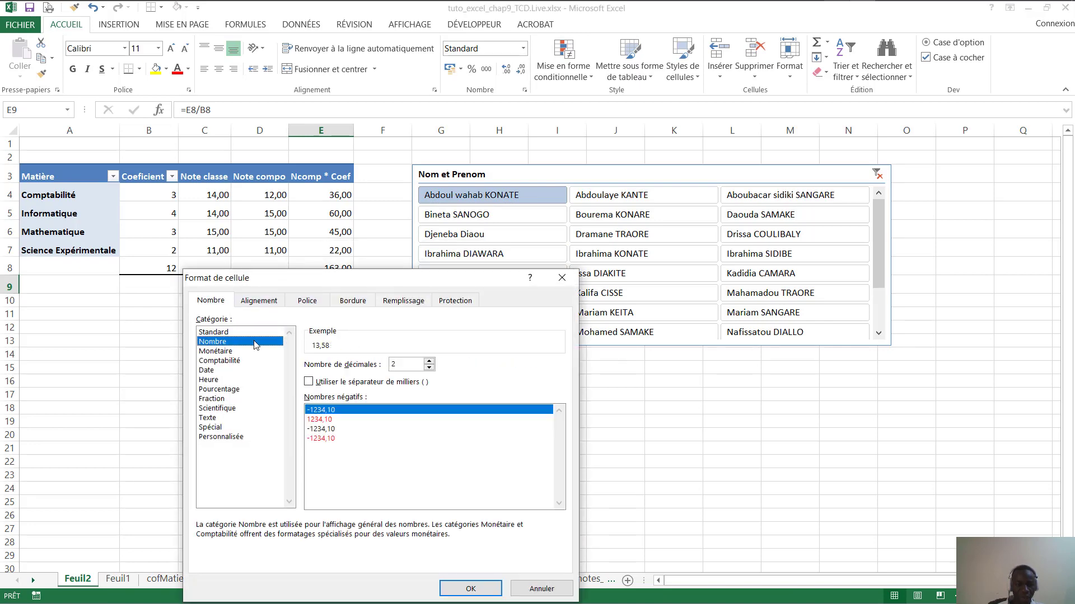
click(471, 586)
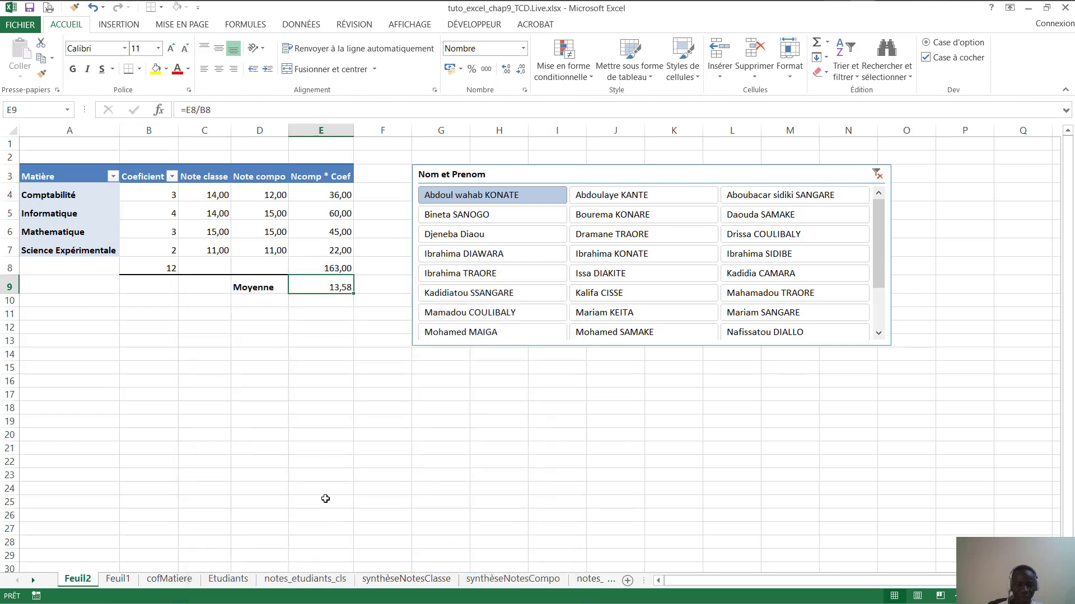
click(343, 338)
click(338, 286)
Filter the grades table with the Nom et Prenom slicer by the second, third and sixth listed students in turn to check their averages.
click(604, 196)
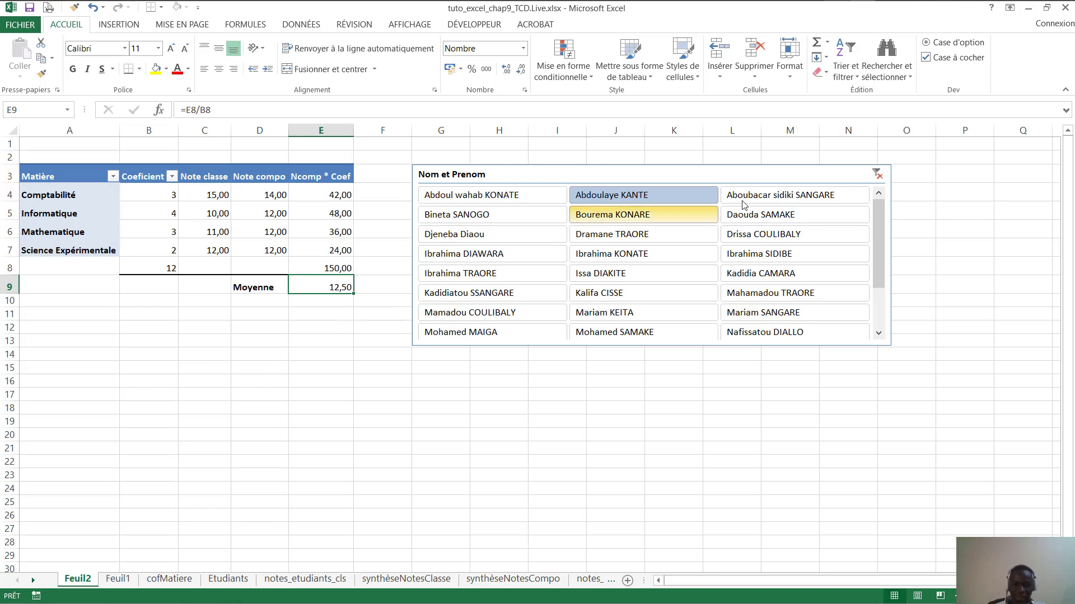
click(779, 199)
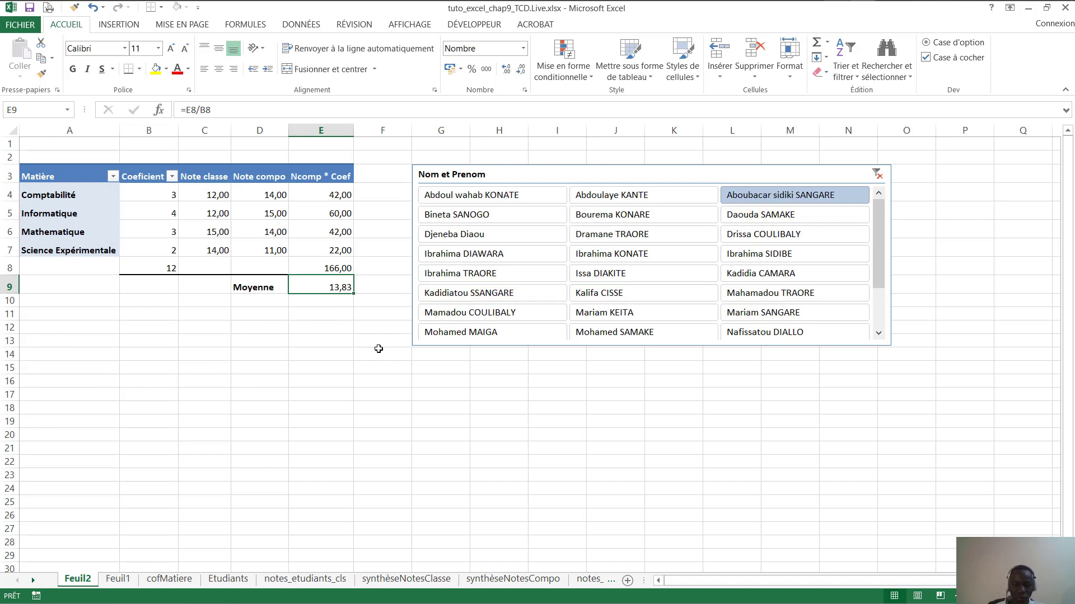
click(802, 218)
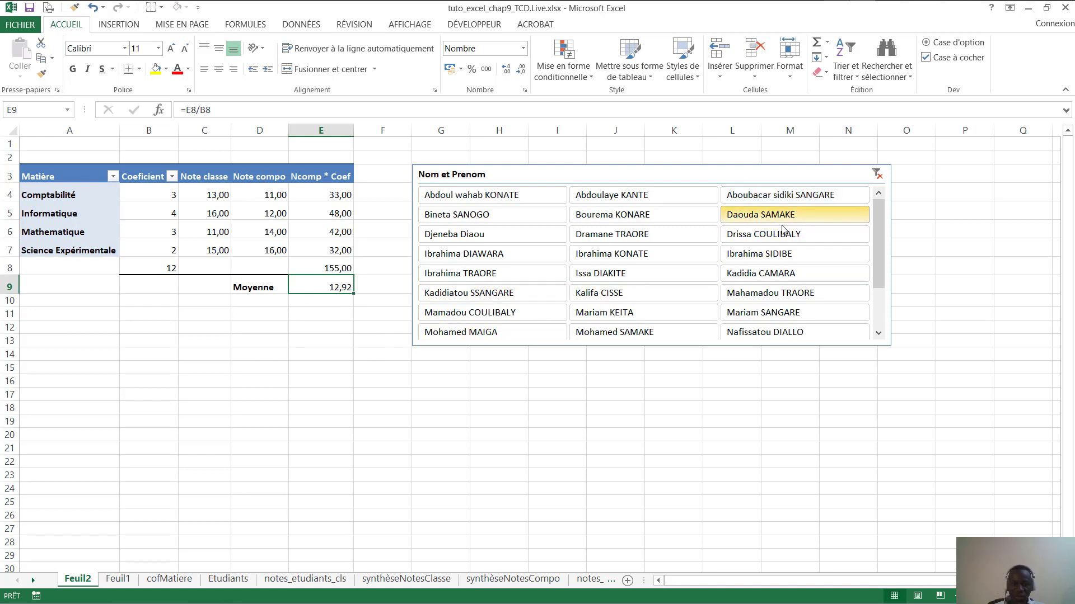